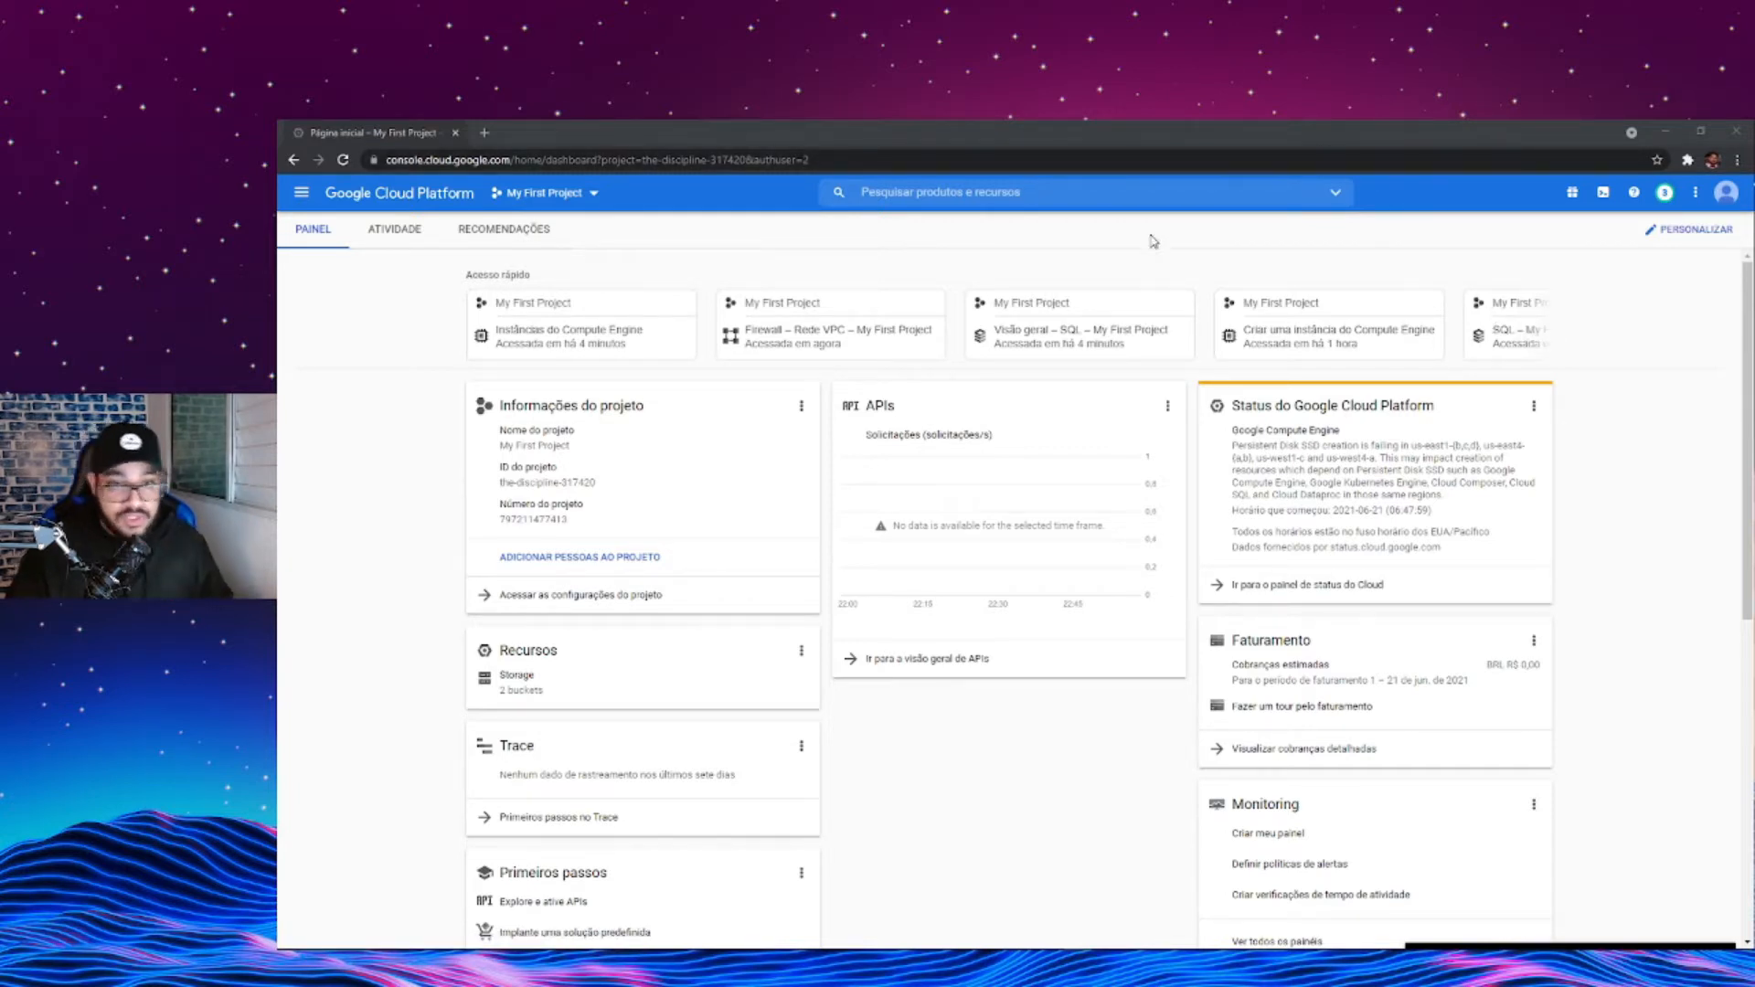
- Go to the Google home page and switch to the second personal Gmail account that is already signed in
left_click(1137, 163)
type("google")
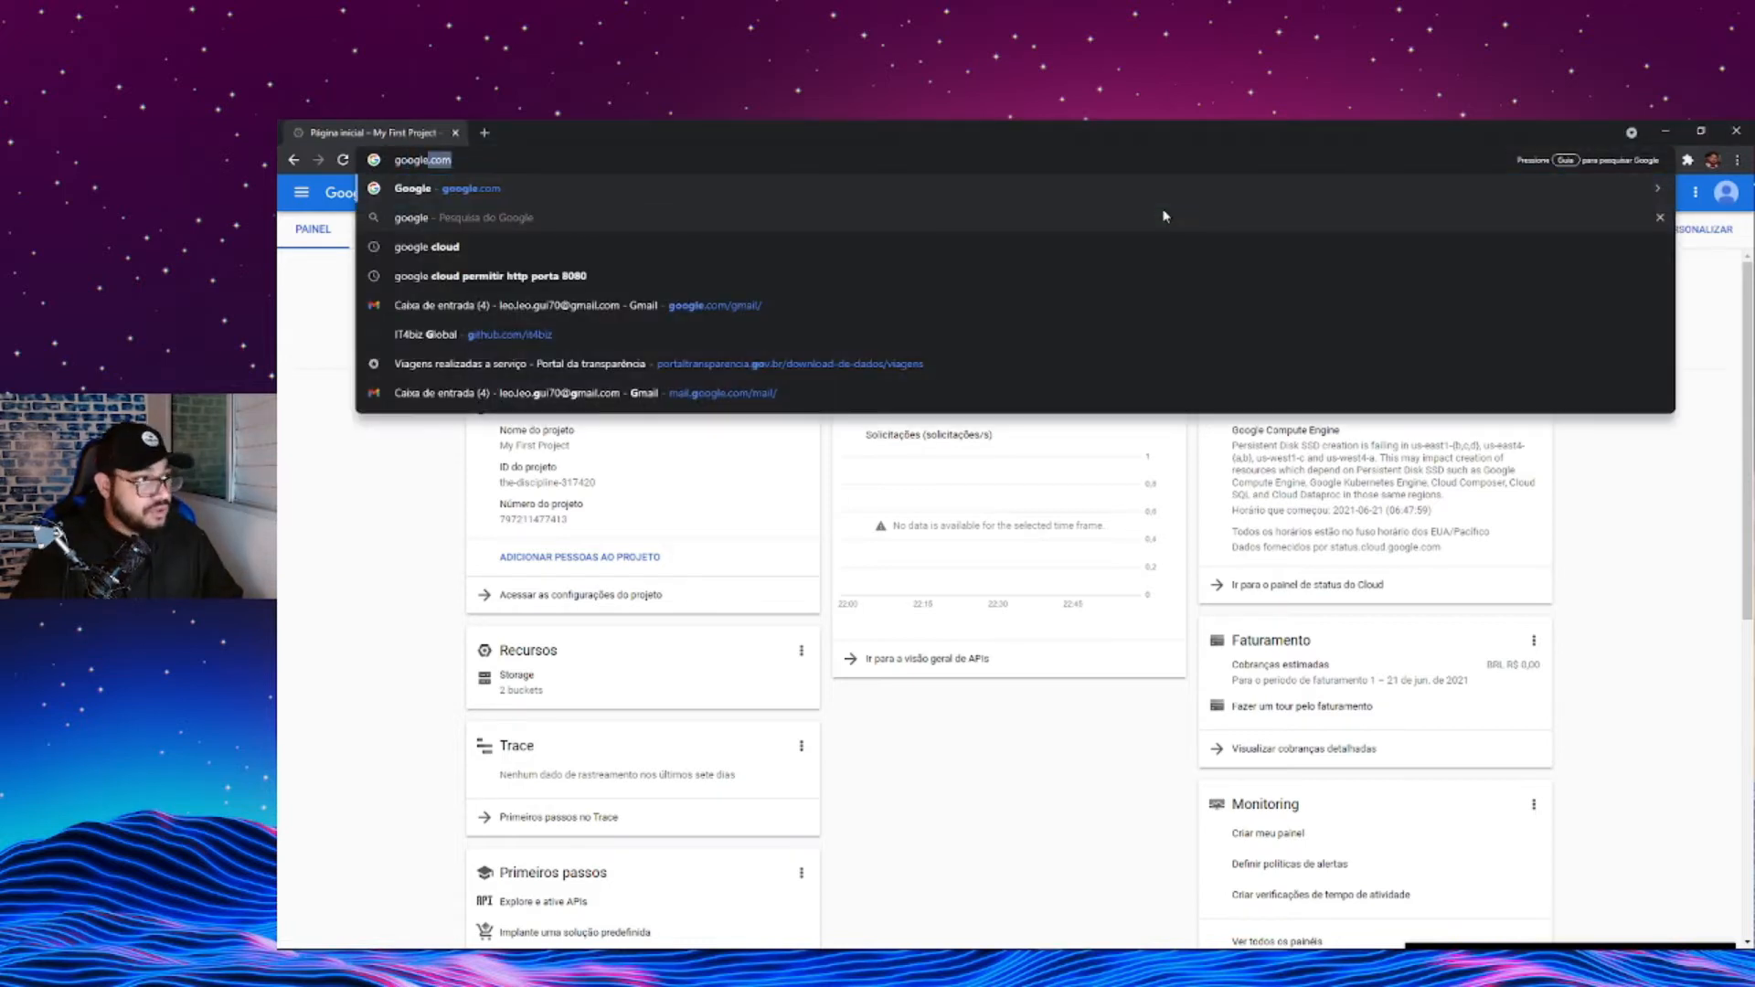
key("Return")
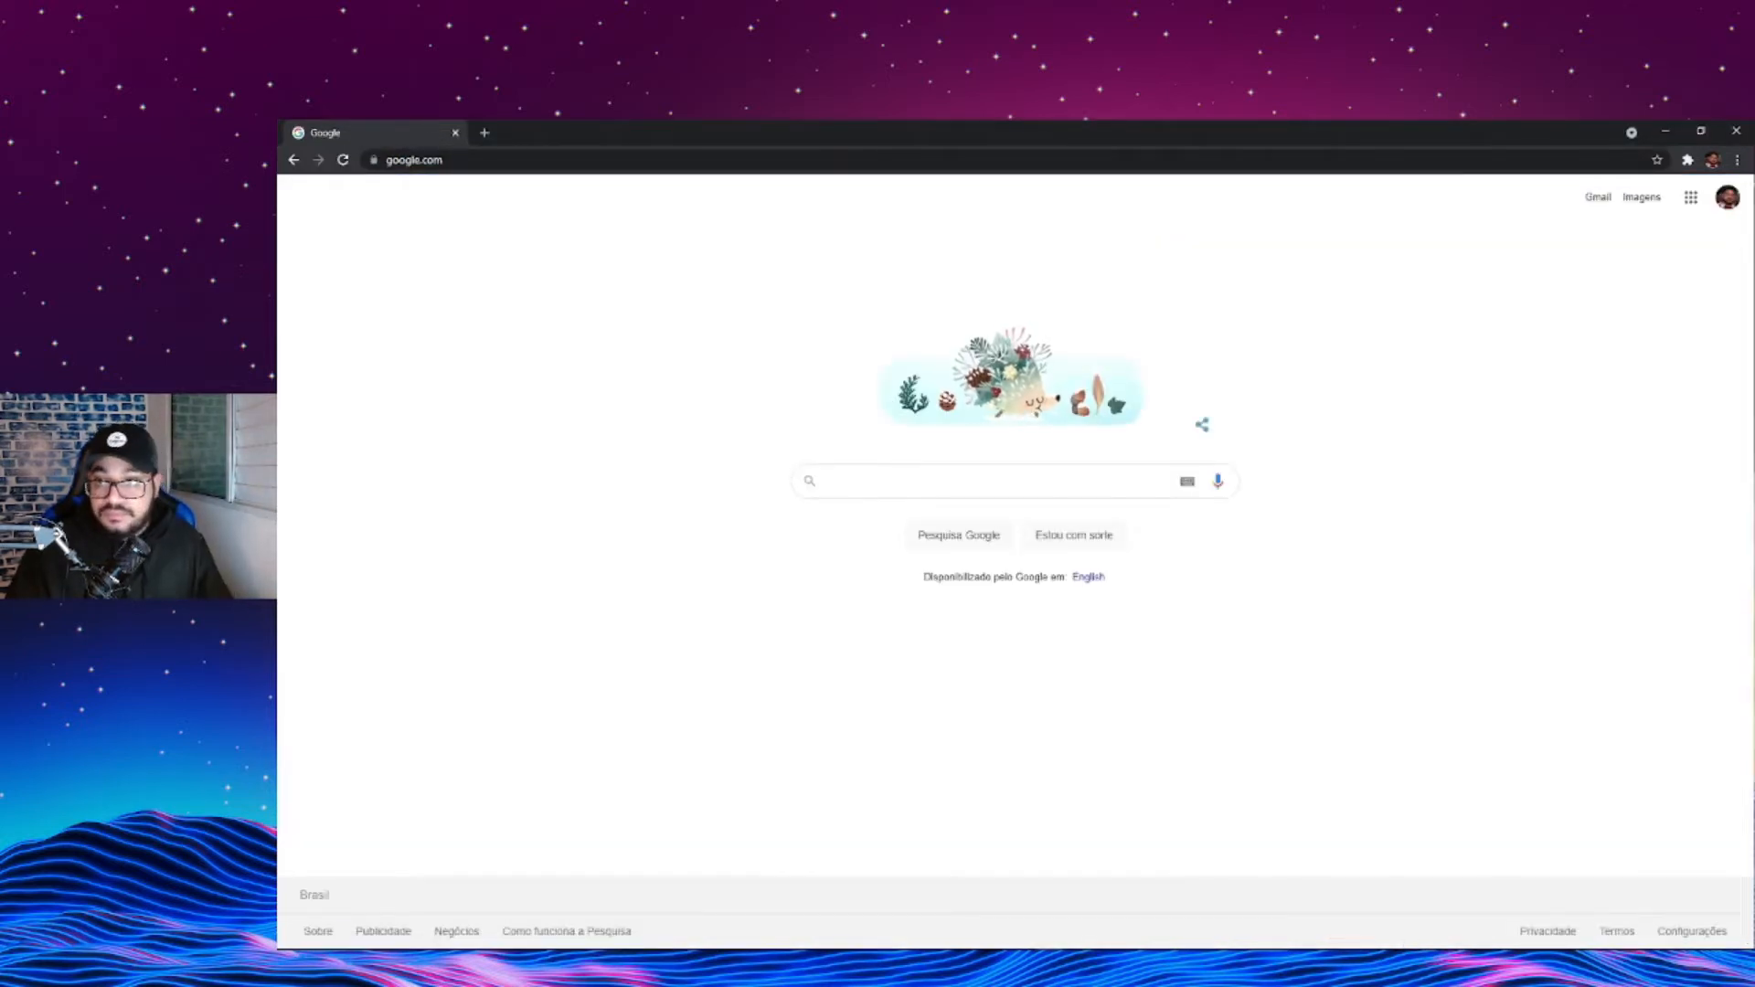
left_click(1727, 197)
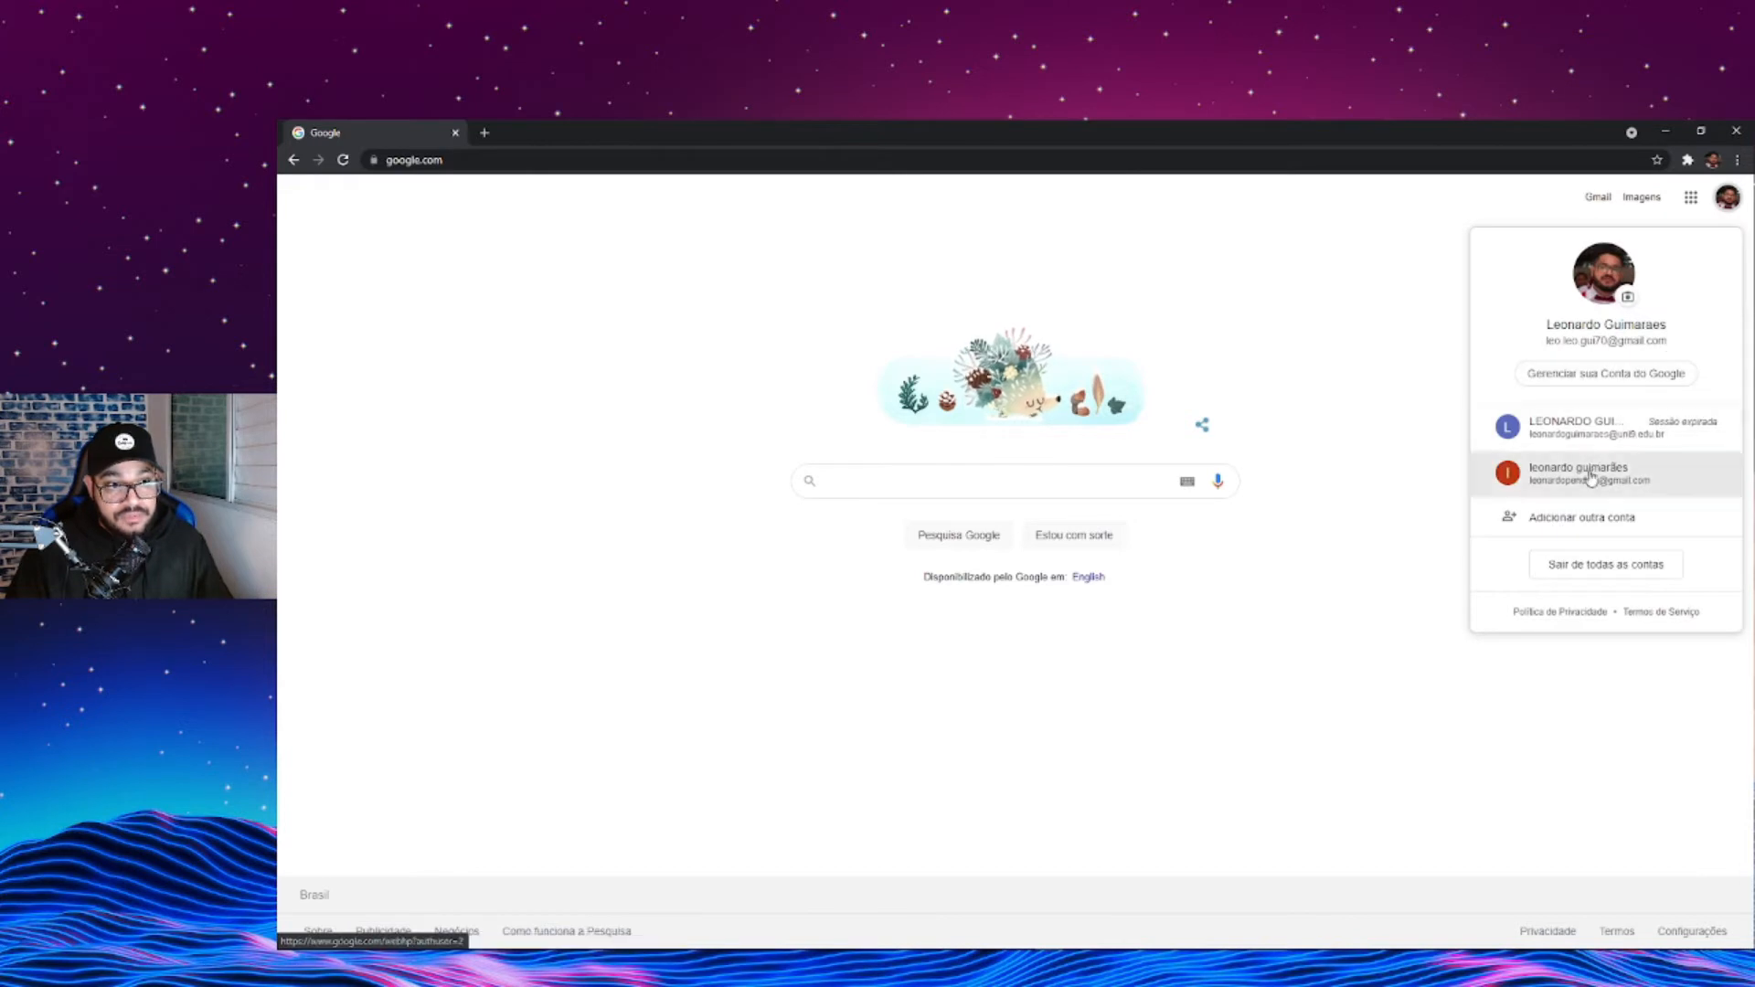
left_click(1554, 474)
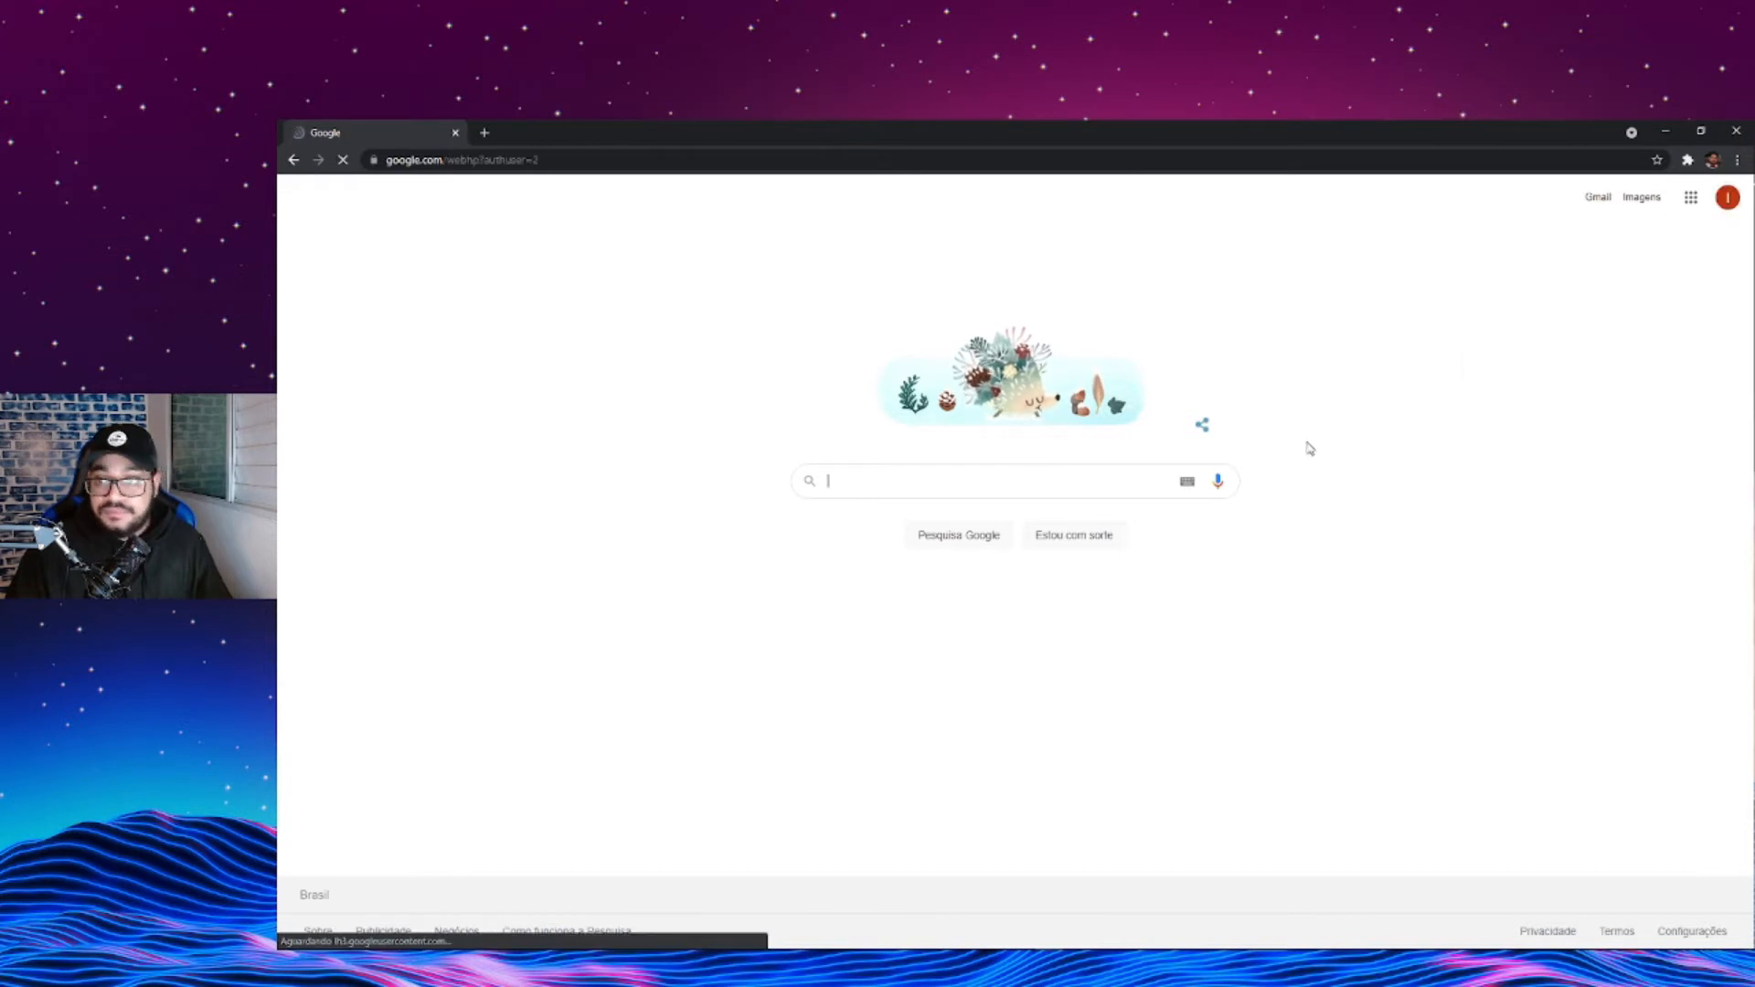
- Search for google cloud and open the "Google Cloud: Cloud Computing Services" result
left_click(1046, 491)
type("google")
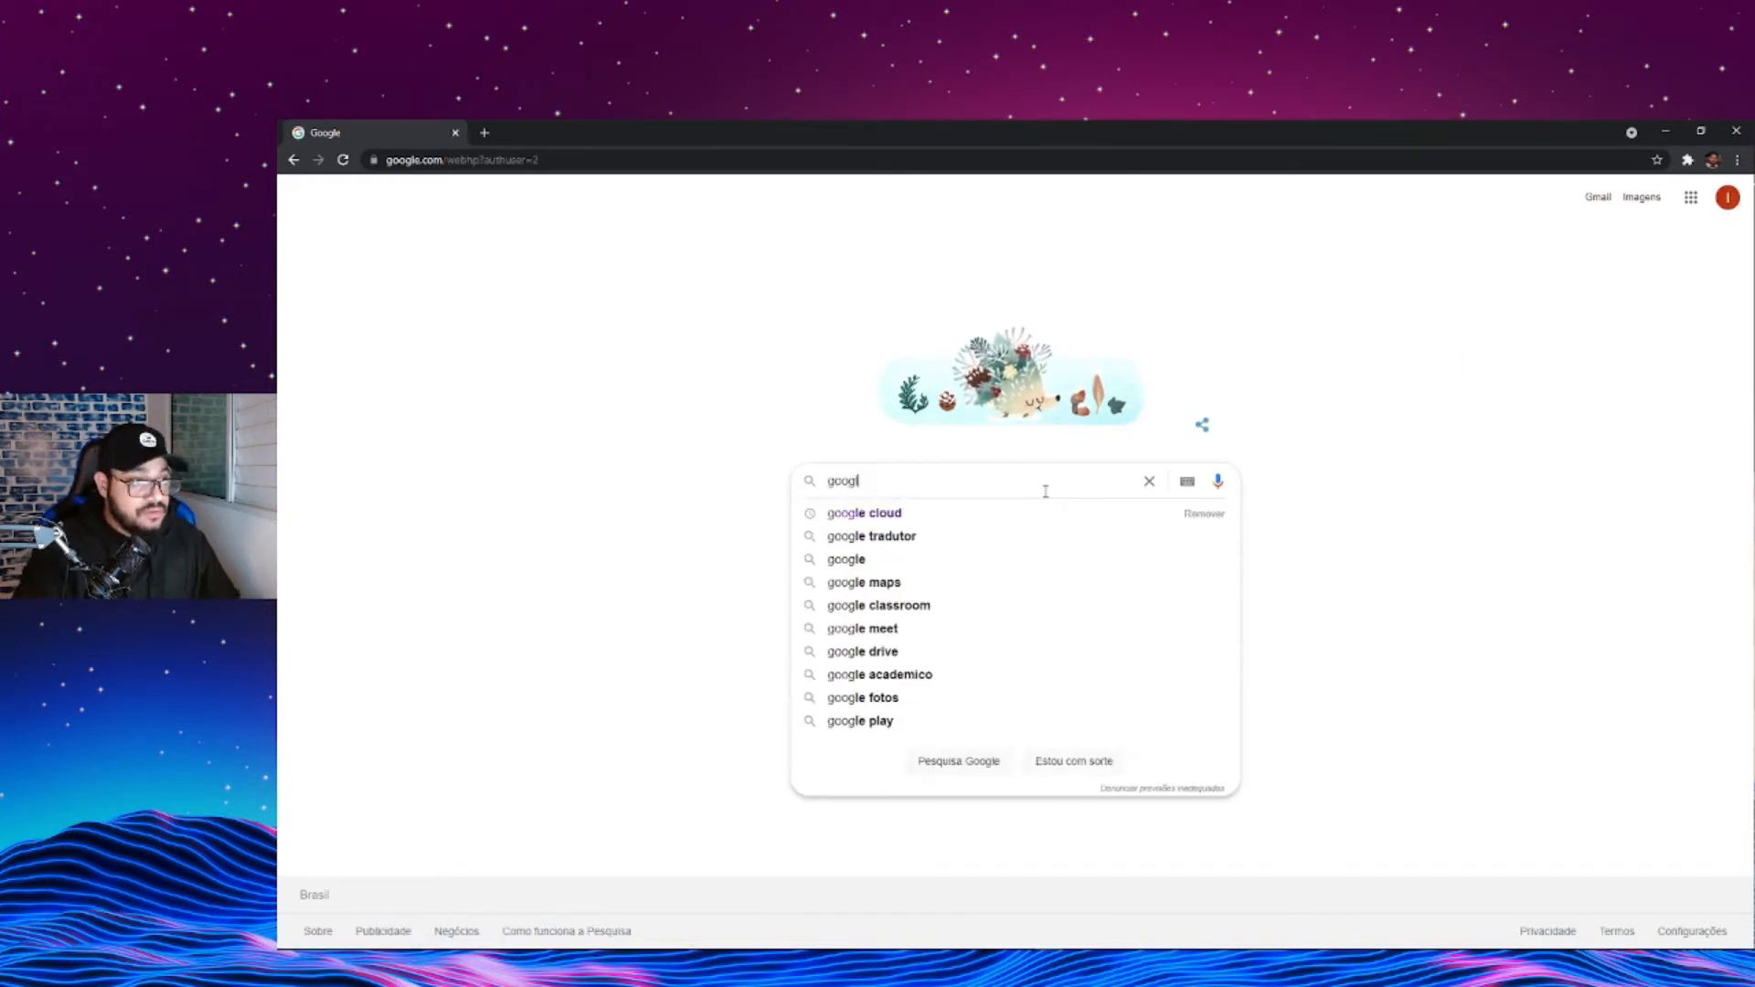
key("Down")
key("Return")
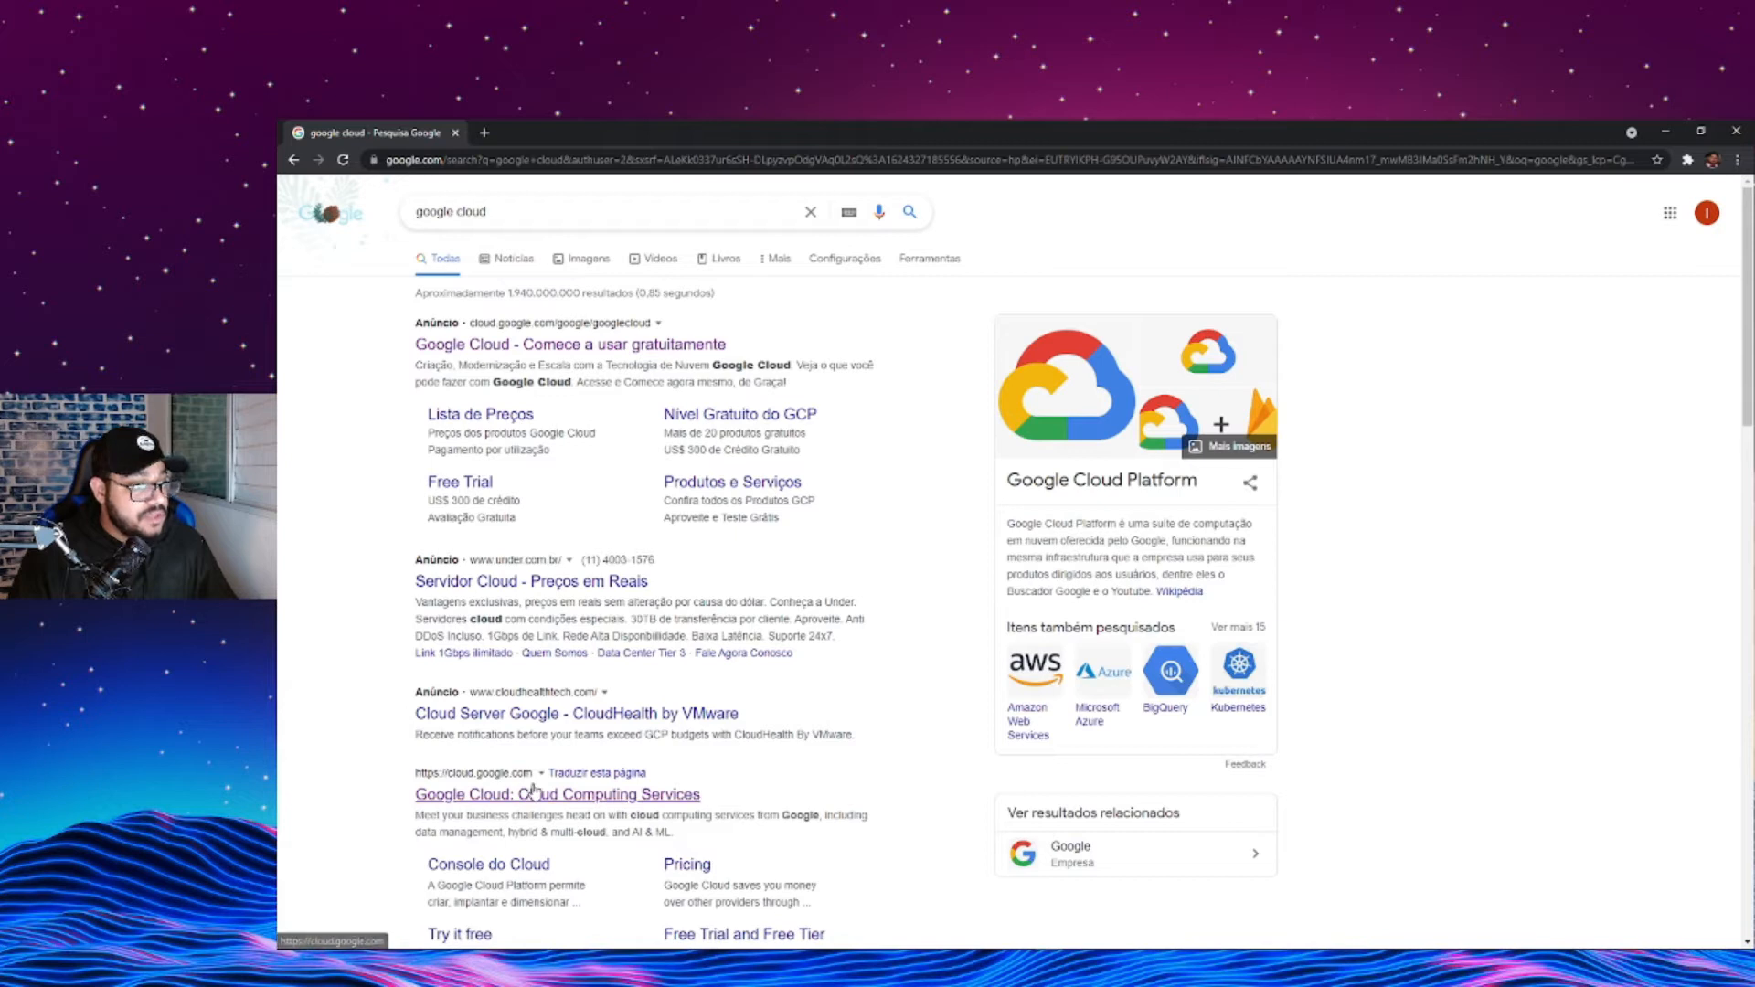
left_click(531, 795)
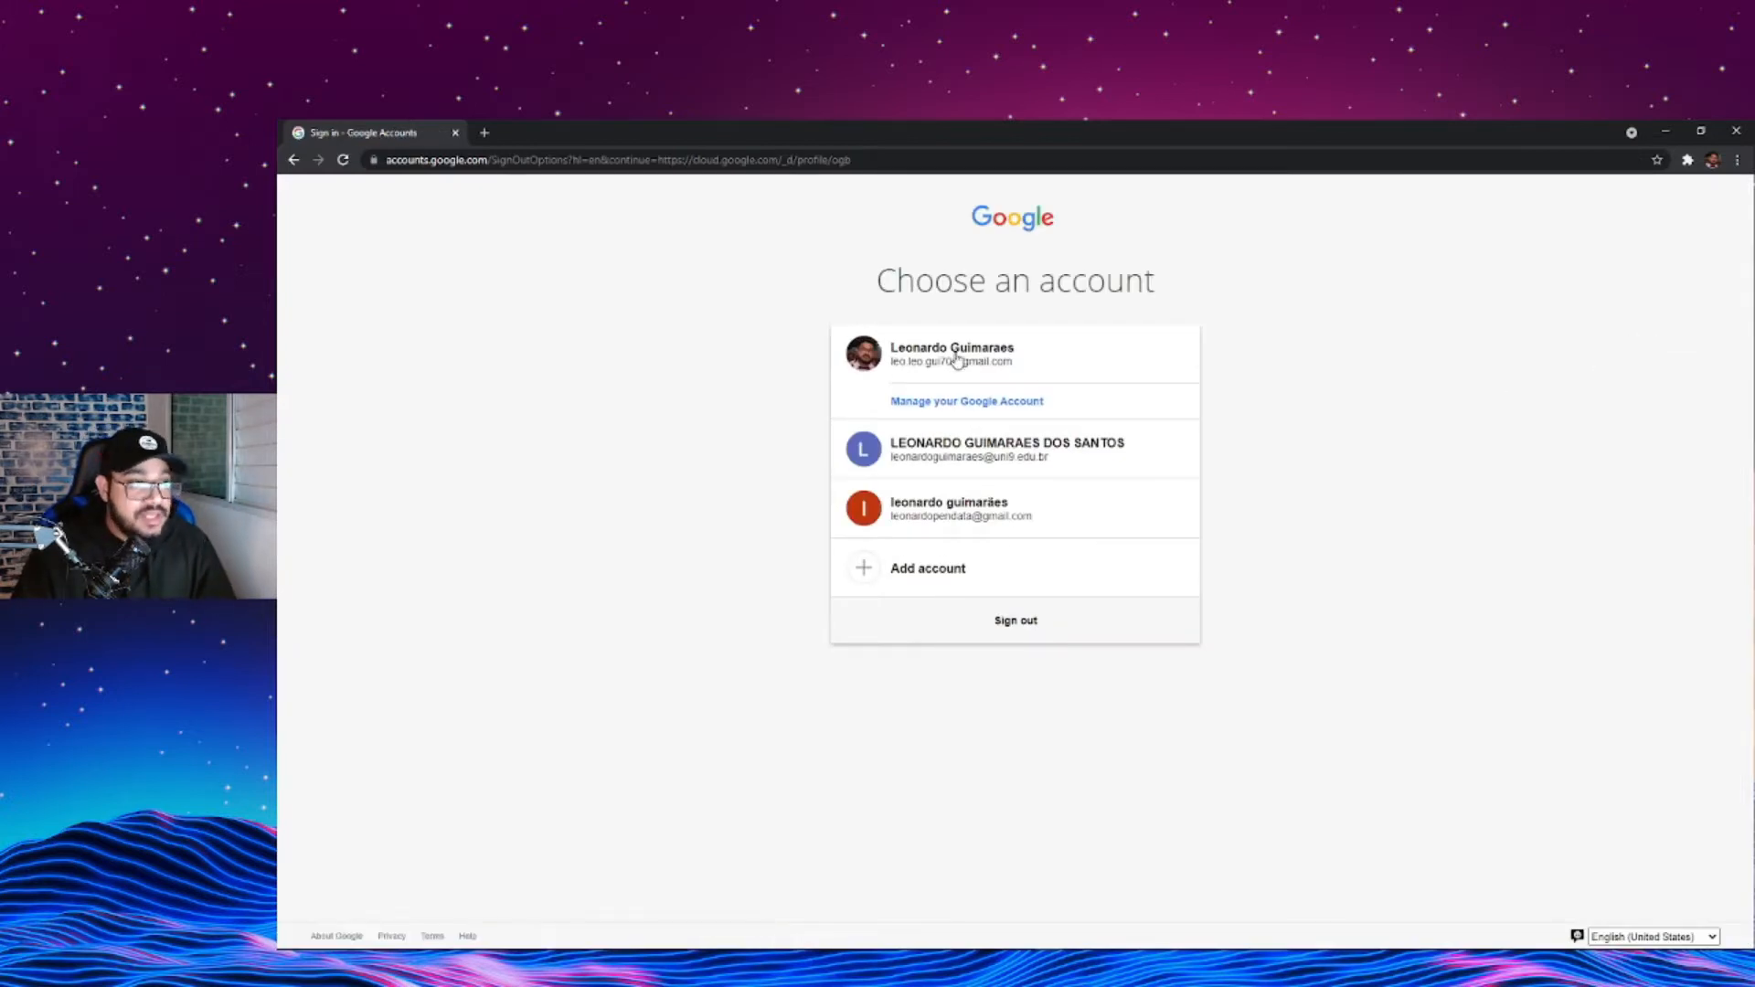
- Choose the account to use for Google Cloud, open its console, and collapse the uploads and operations list
left_click(1001, 567)
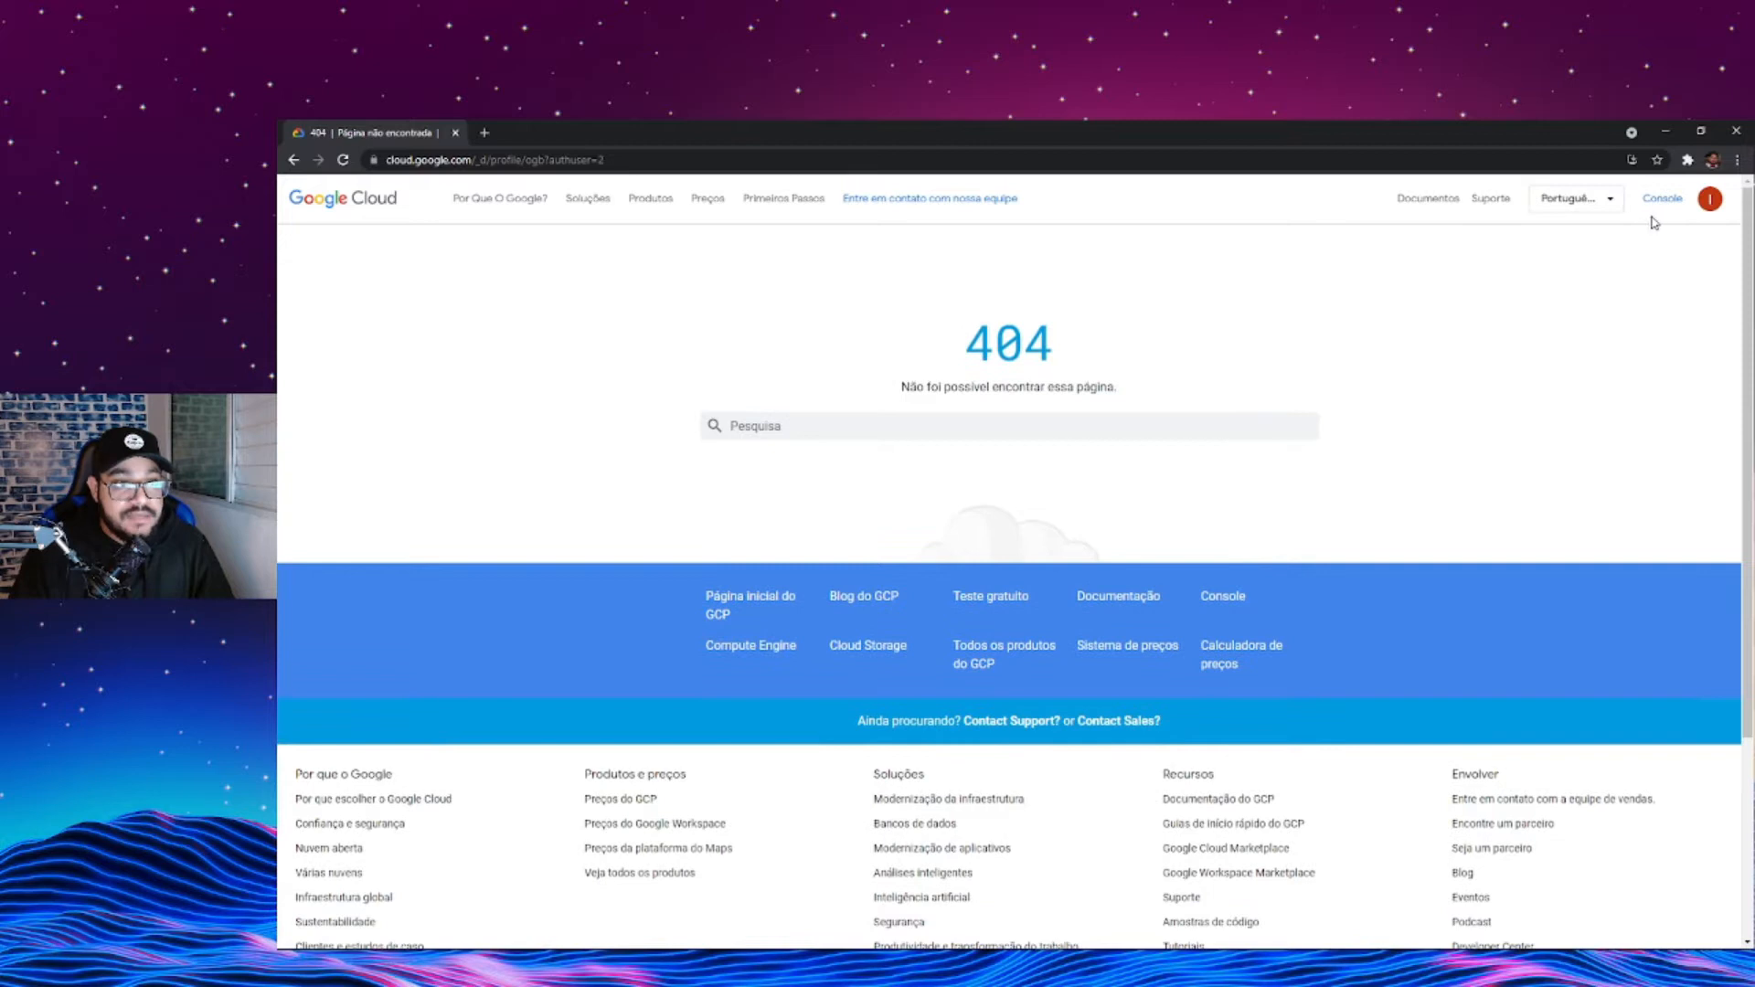
double_click(984, 341)
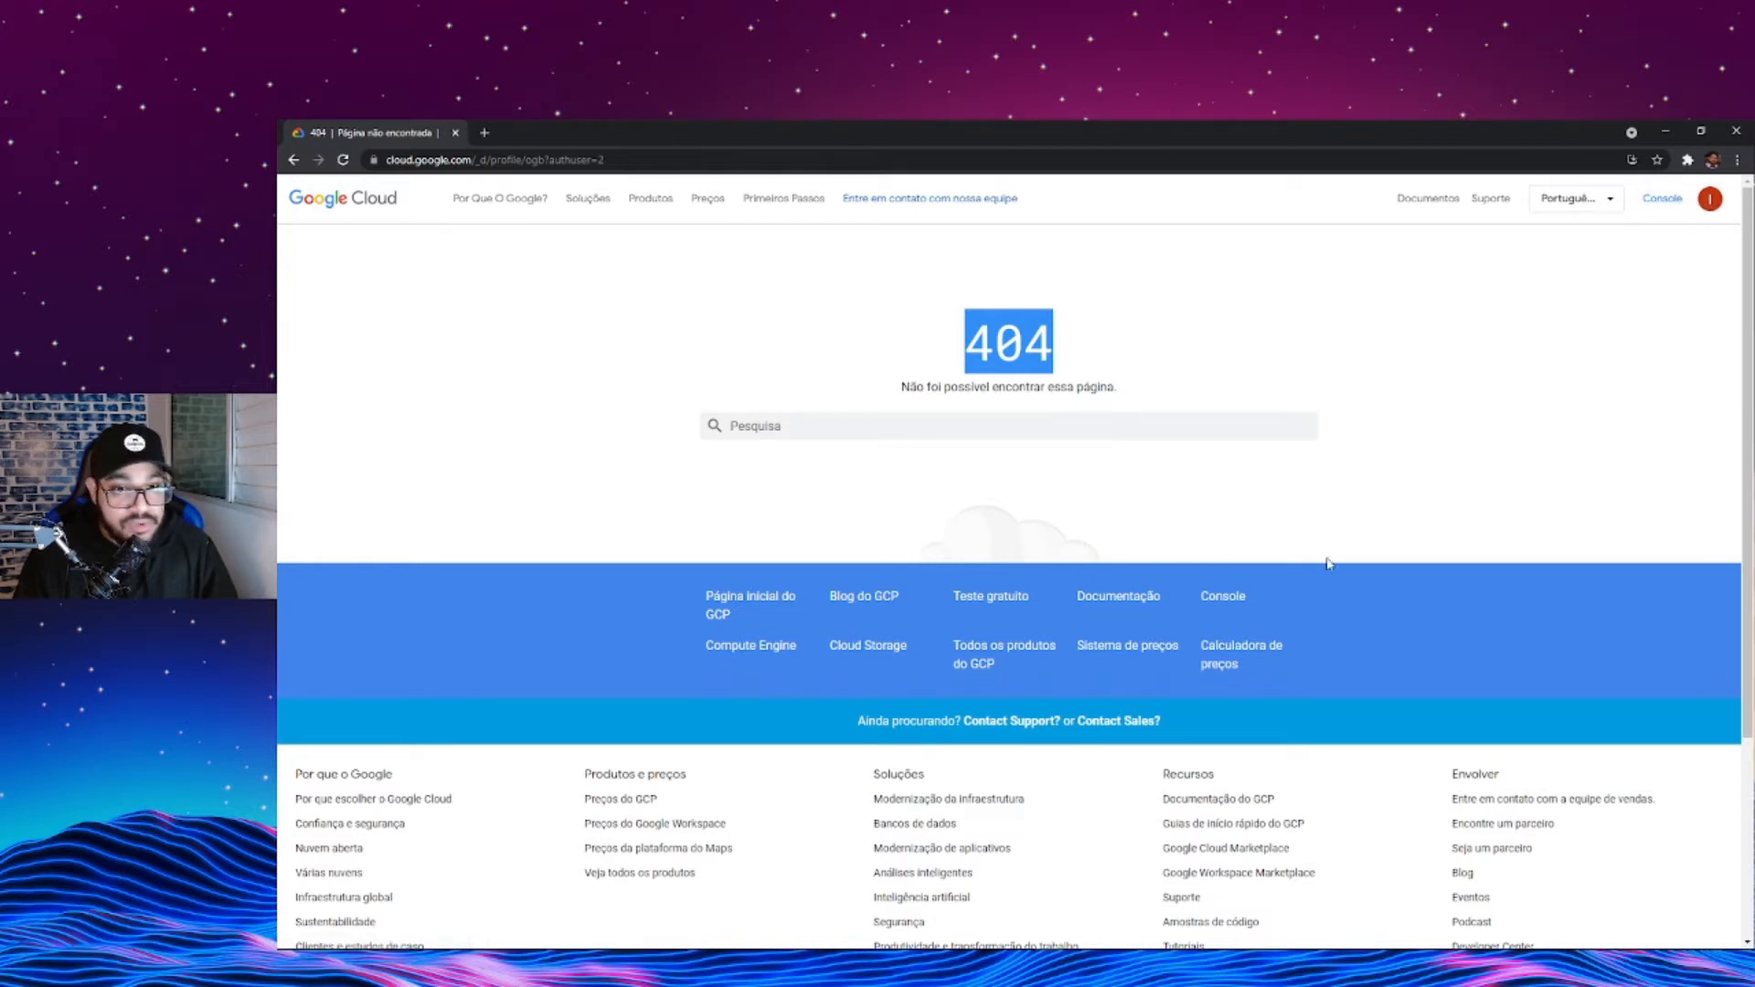
left_click(1679, 196)
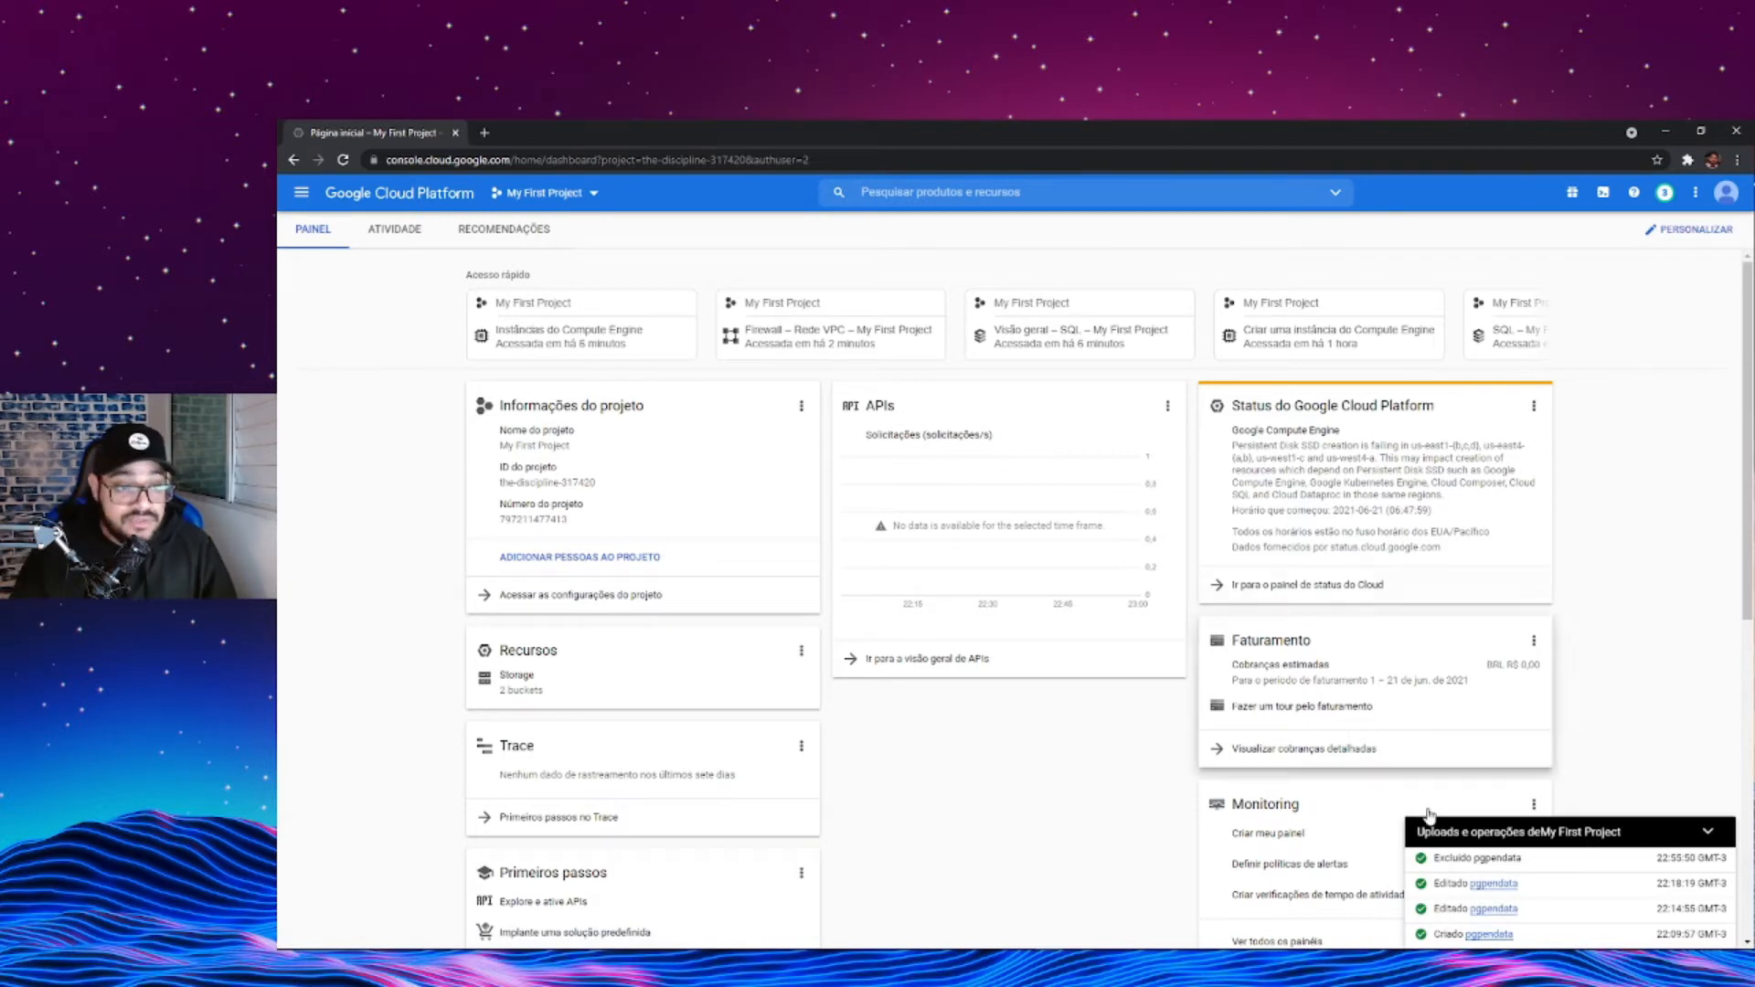
left_click(1707, 831)
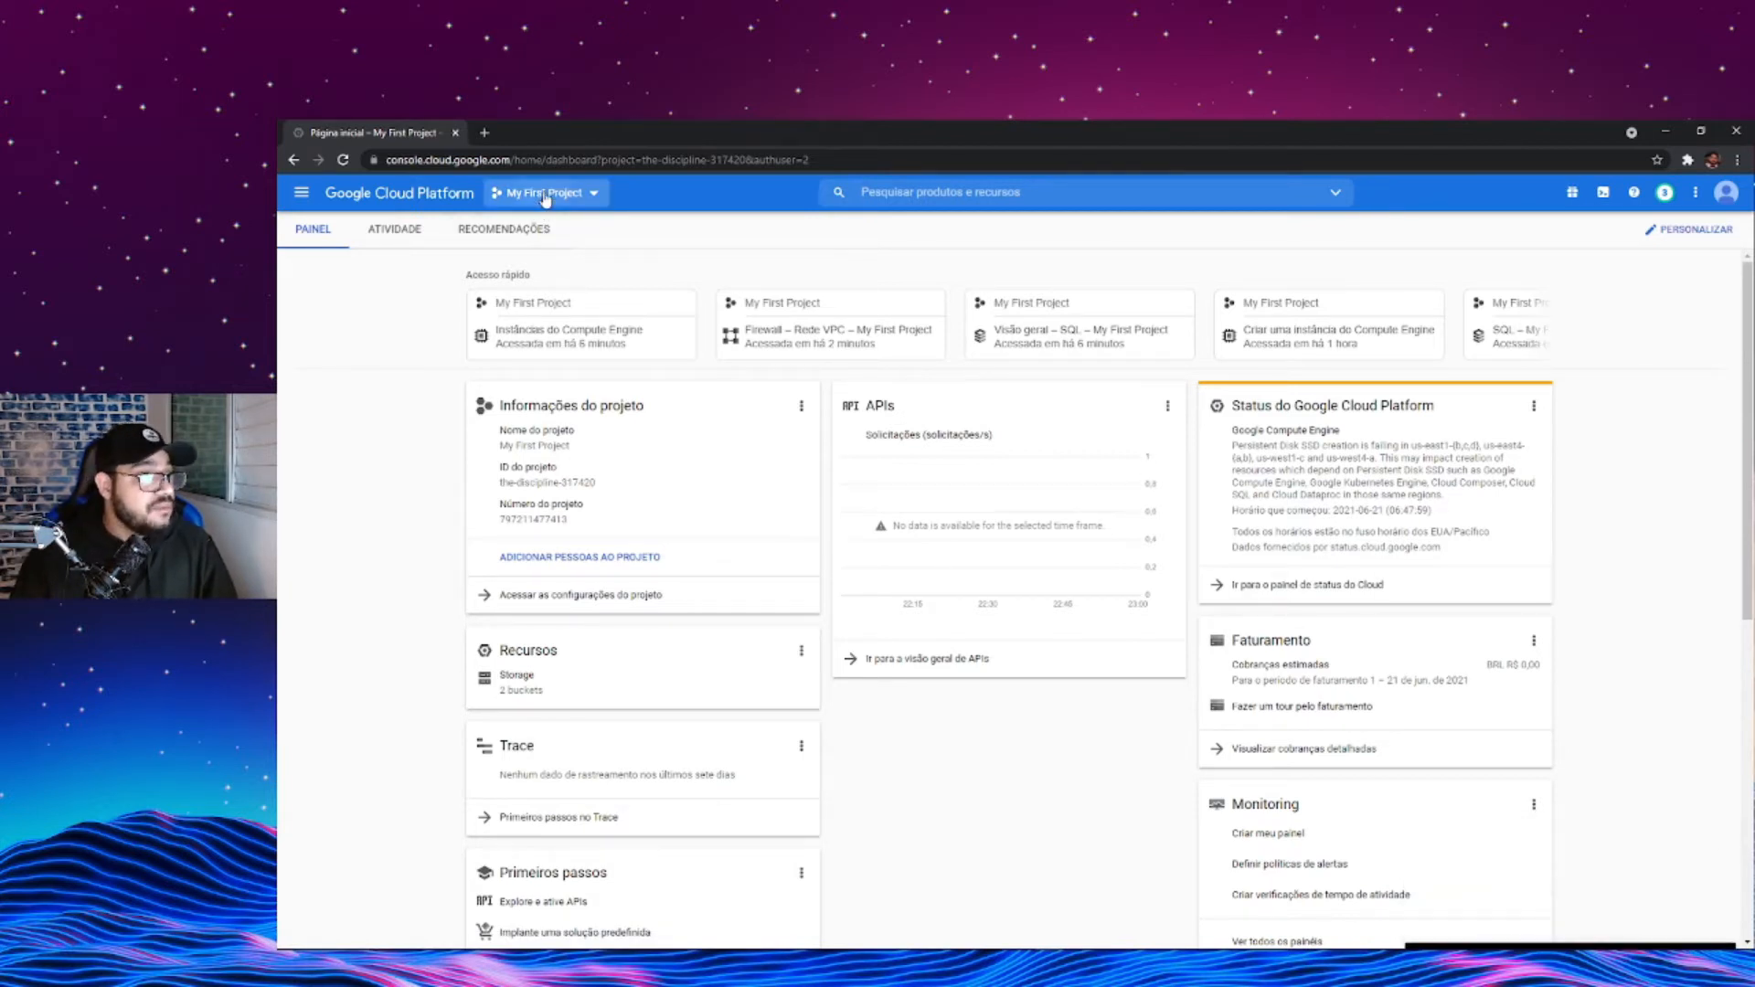
- Select My First Project as the active project
left_click(546, 193)
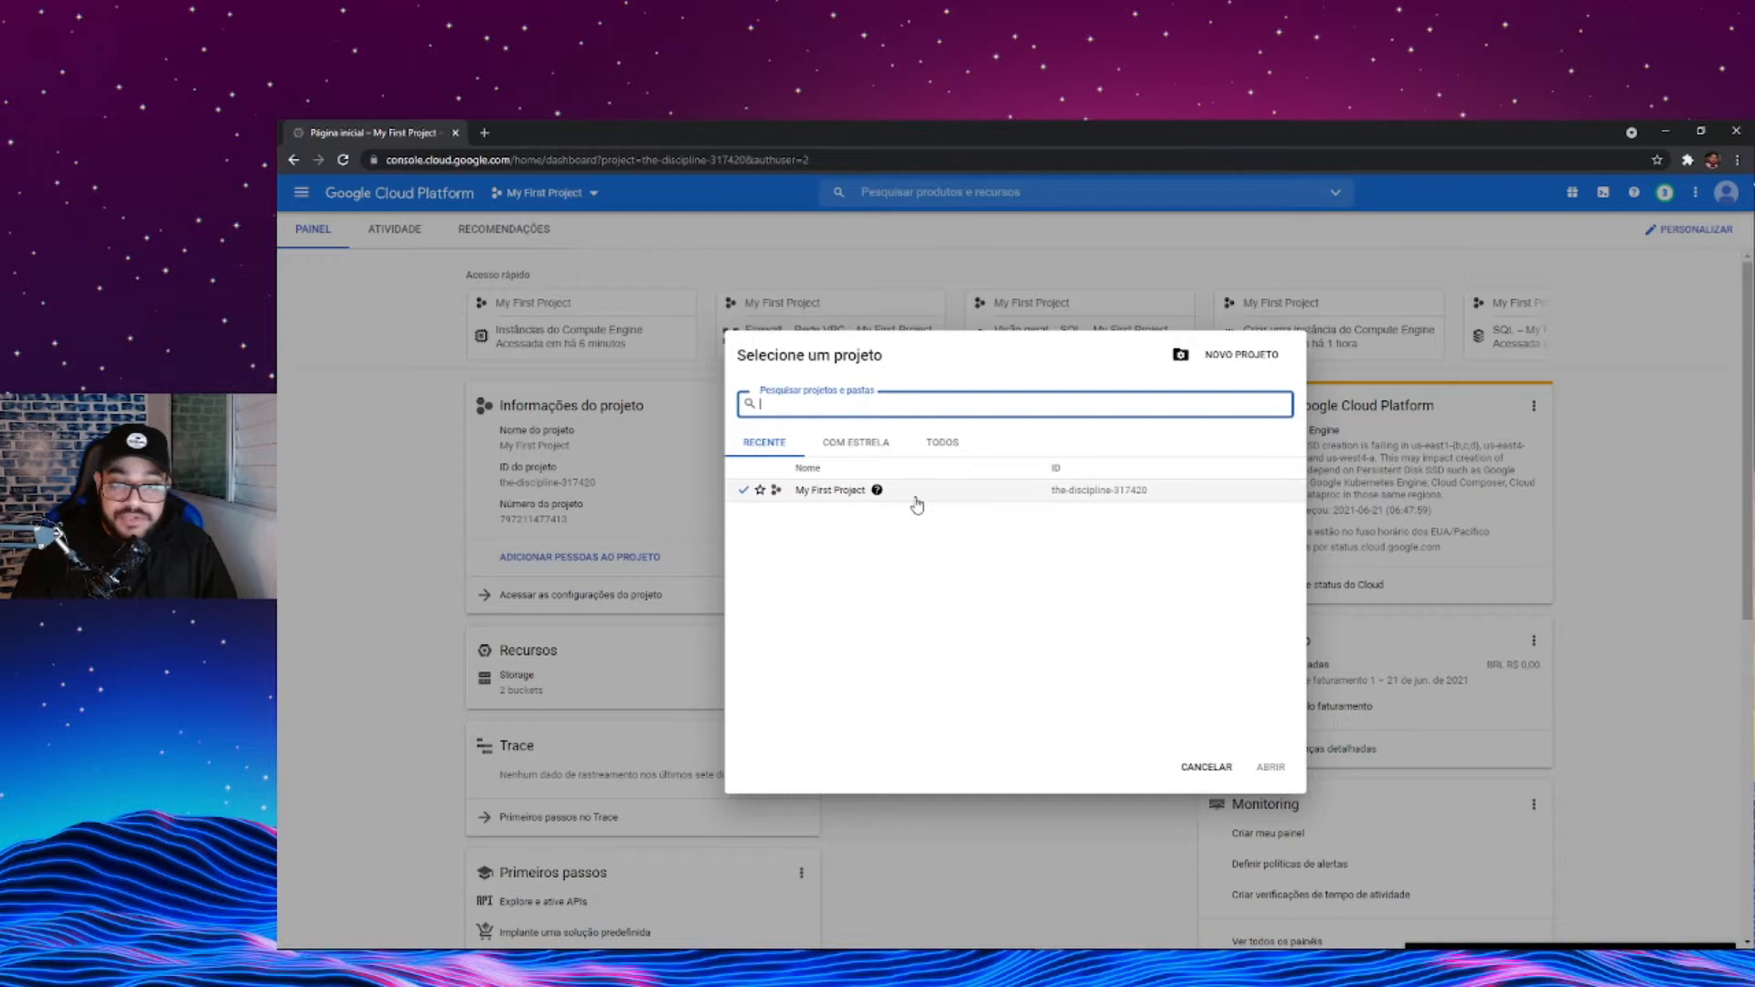
left_click(939, 283)
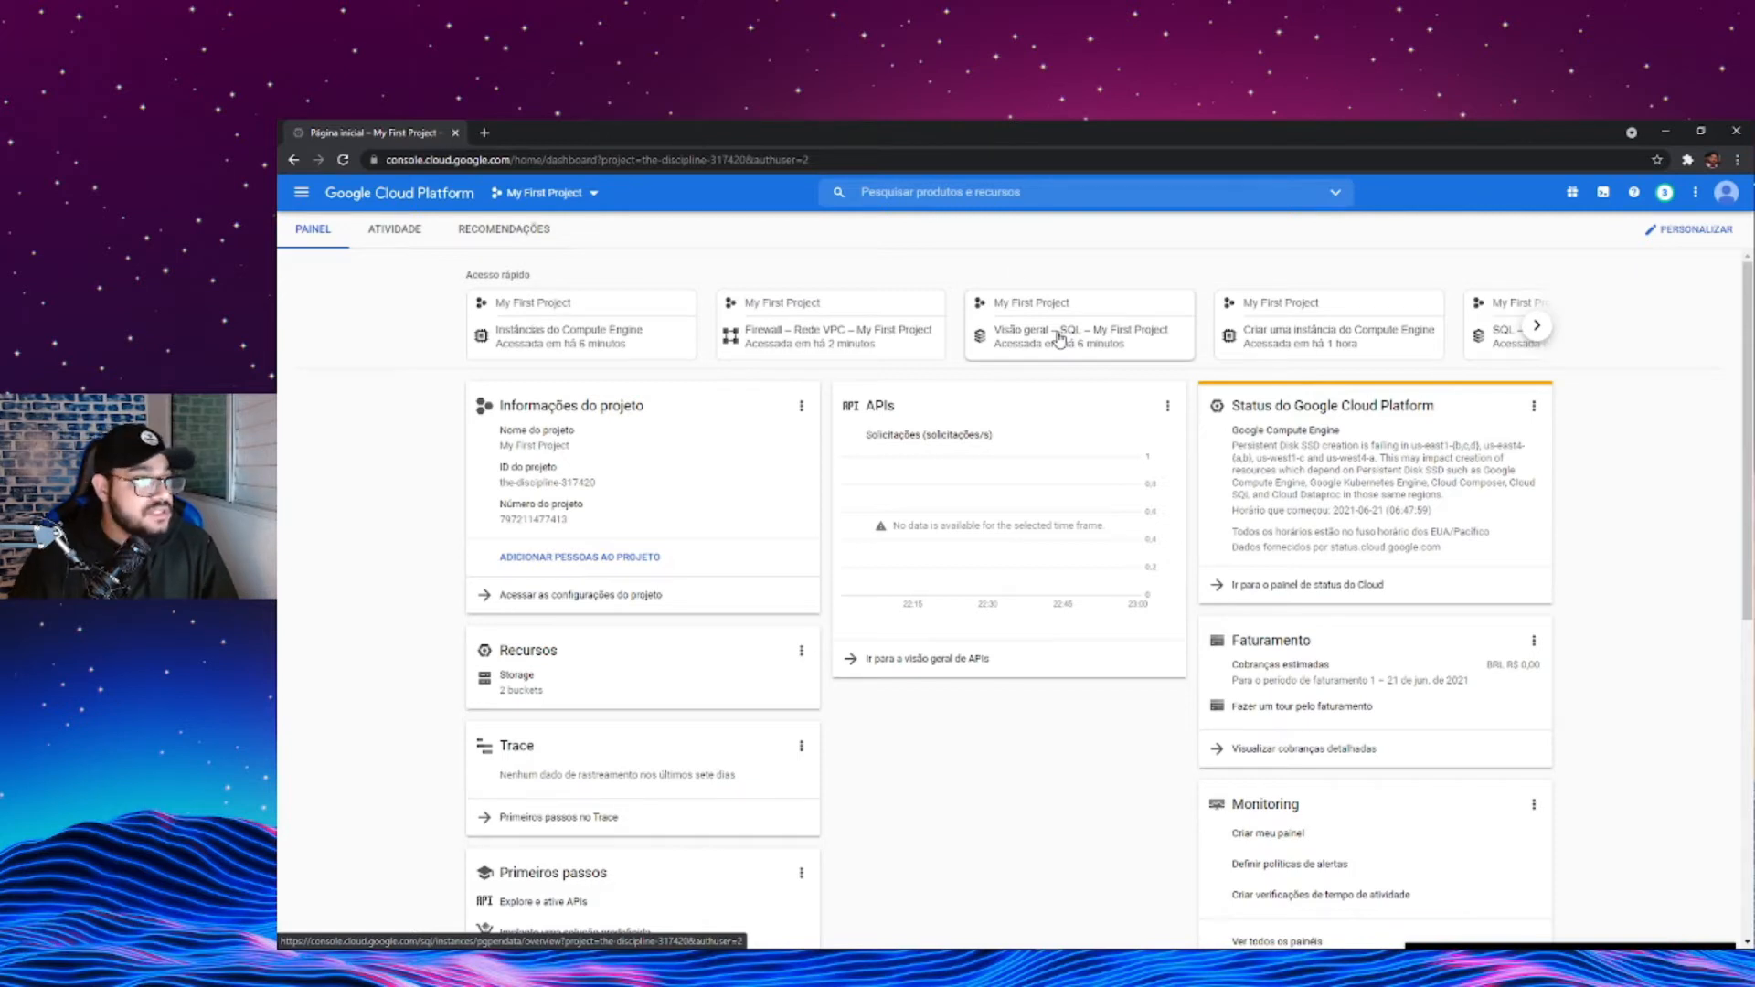
left_click(578, 195)
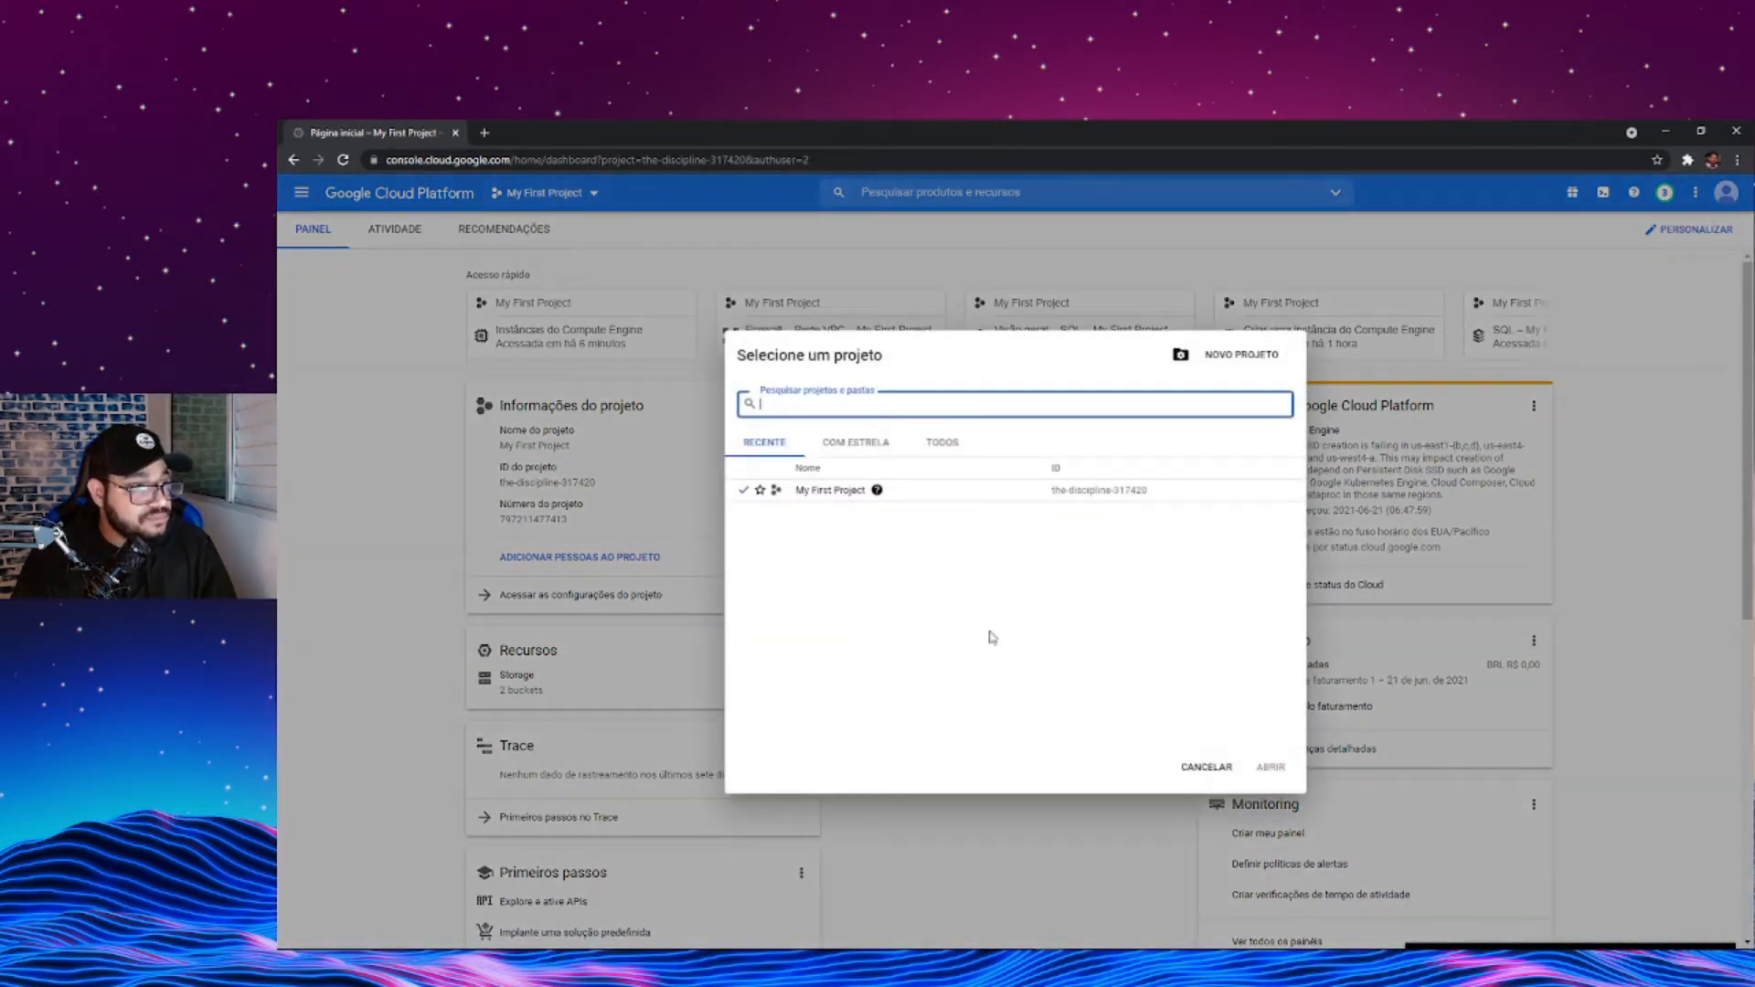
left_click(857, 493)
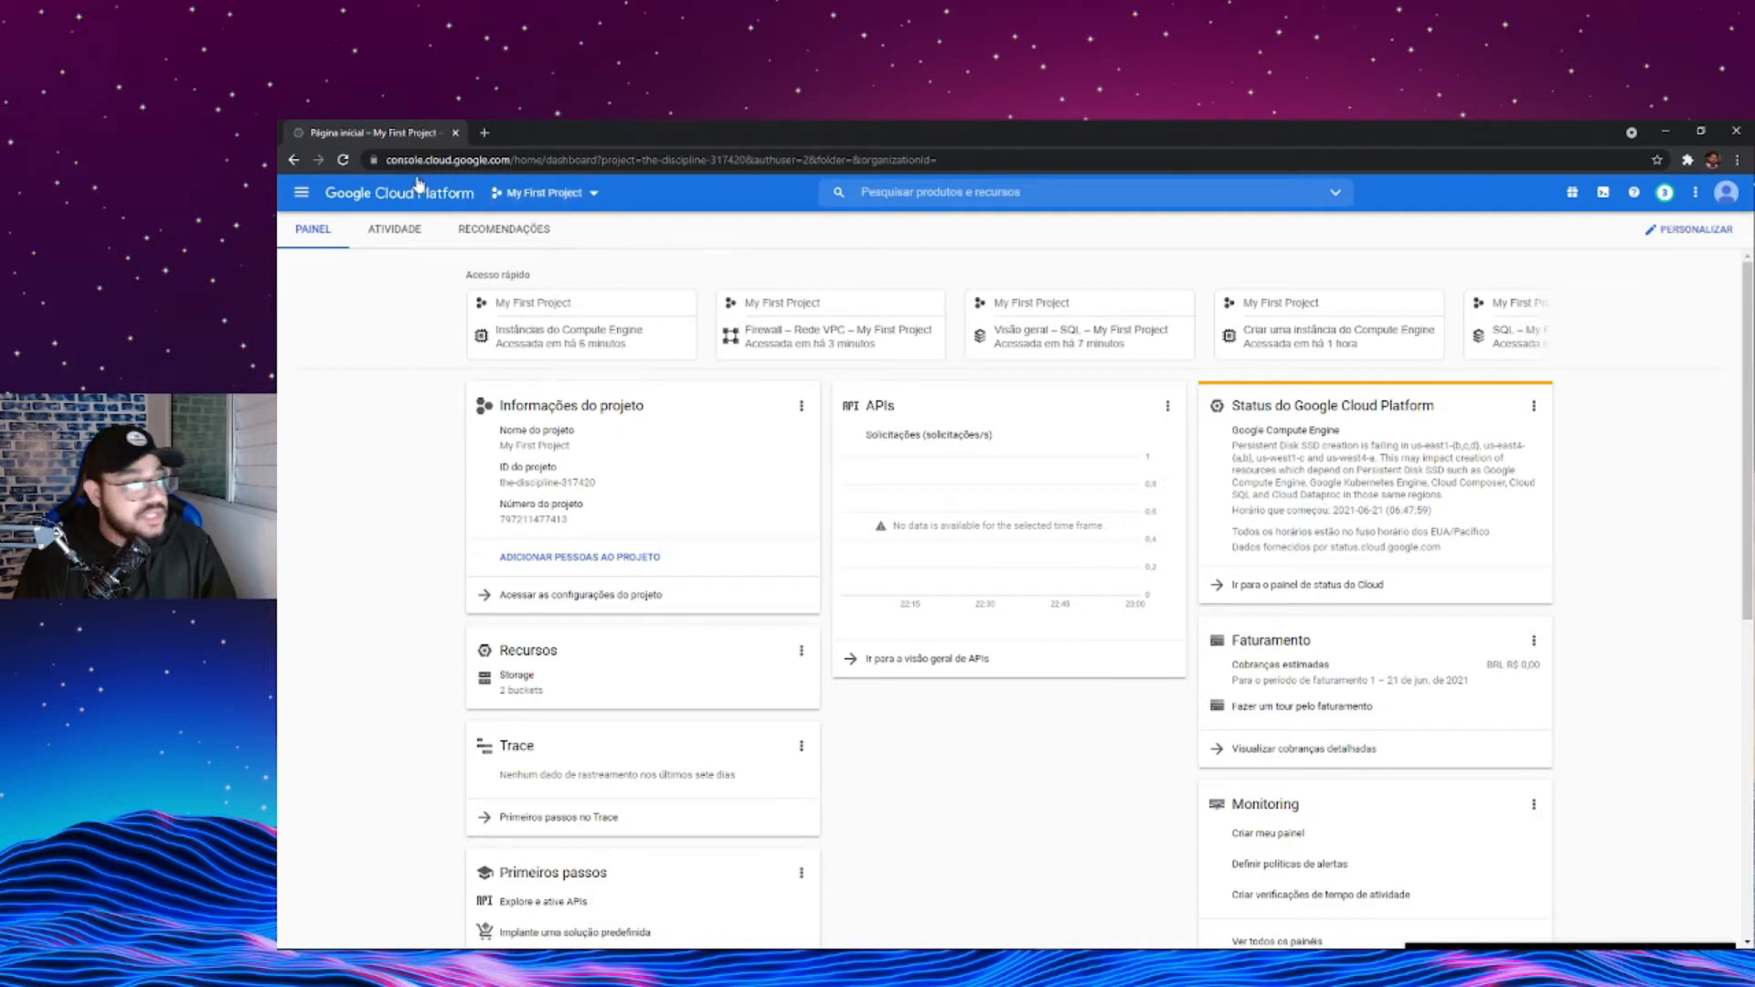
- Open the billing account overview and locate the free trial credit information
left_click(304, 194)
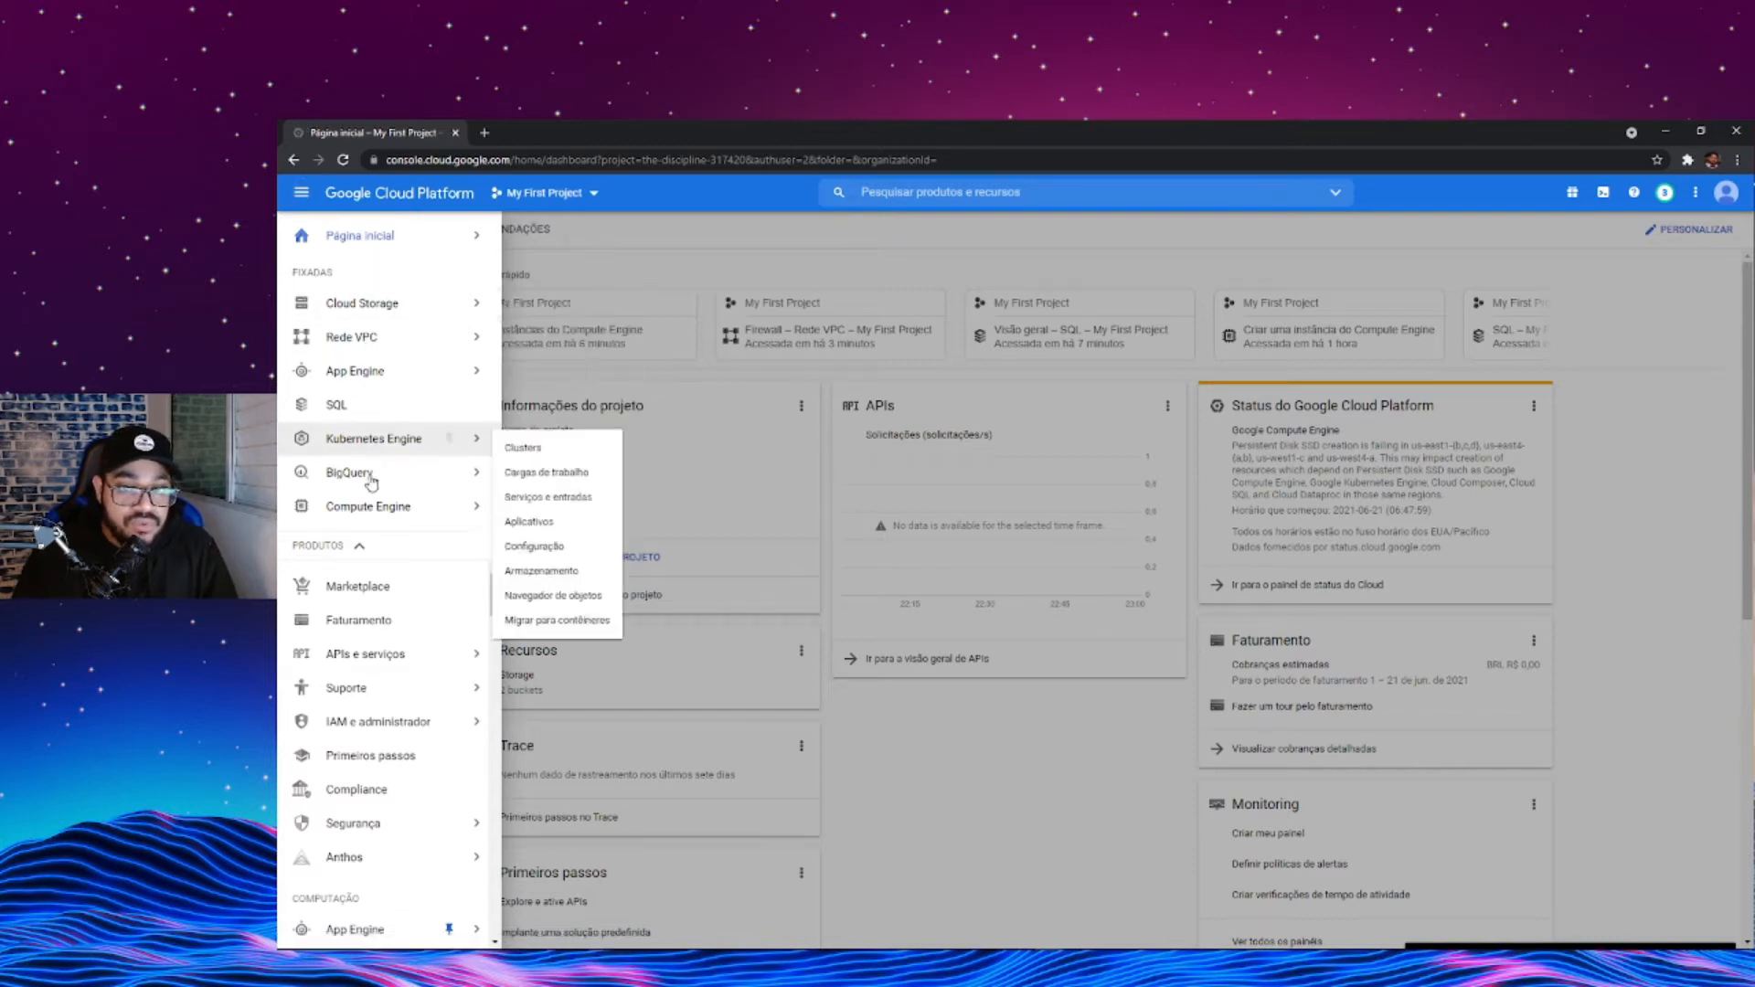
left_click(337, 622)
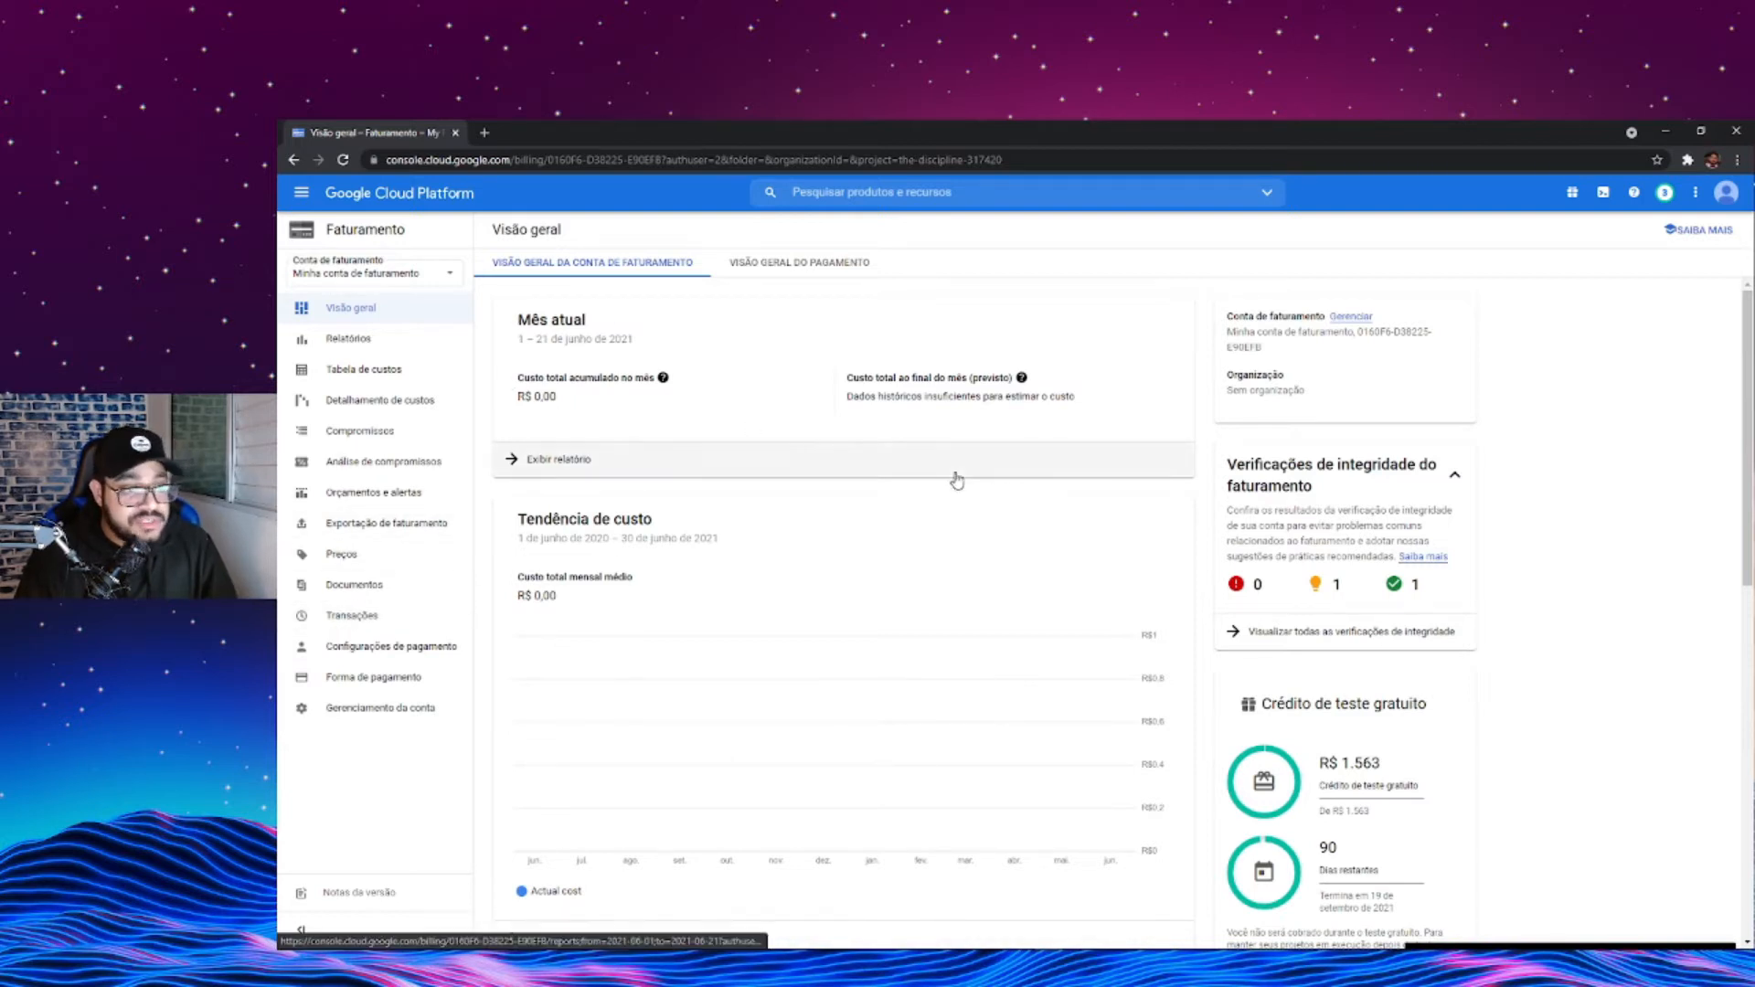
scroll(955, 479, "down", 3)
left_click_drag(1262, 395, 1455, 397)
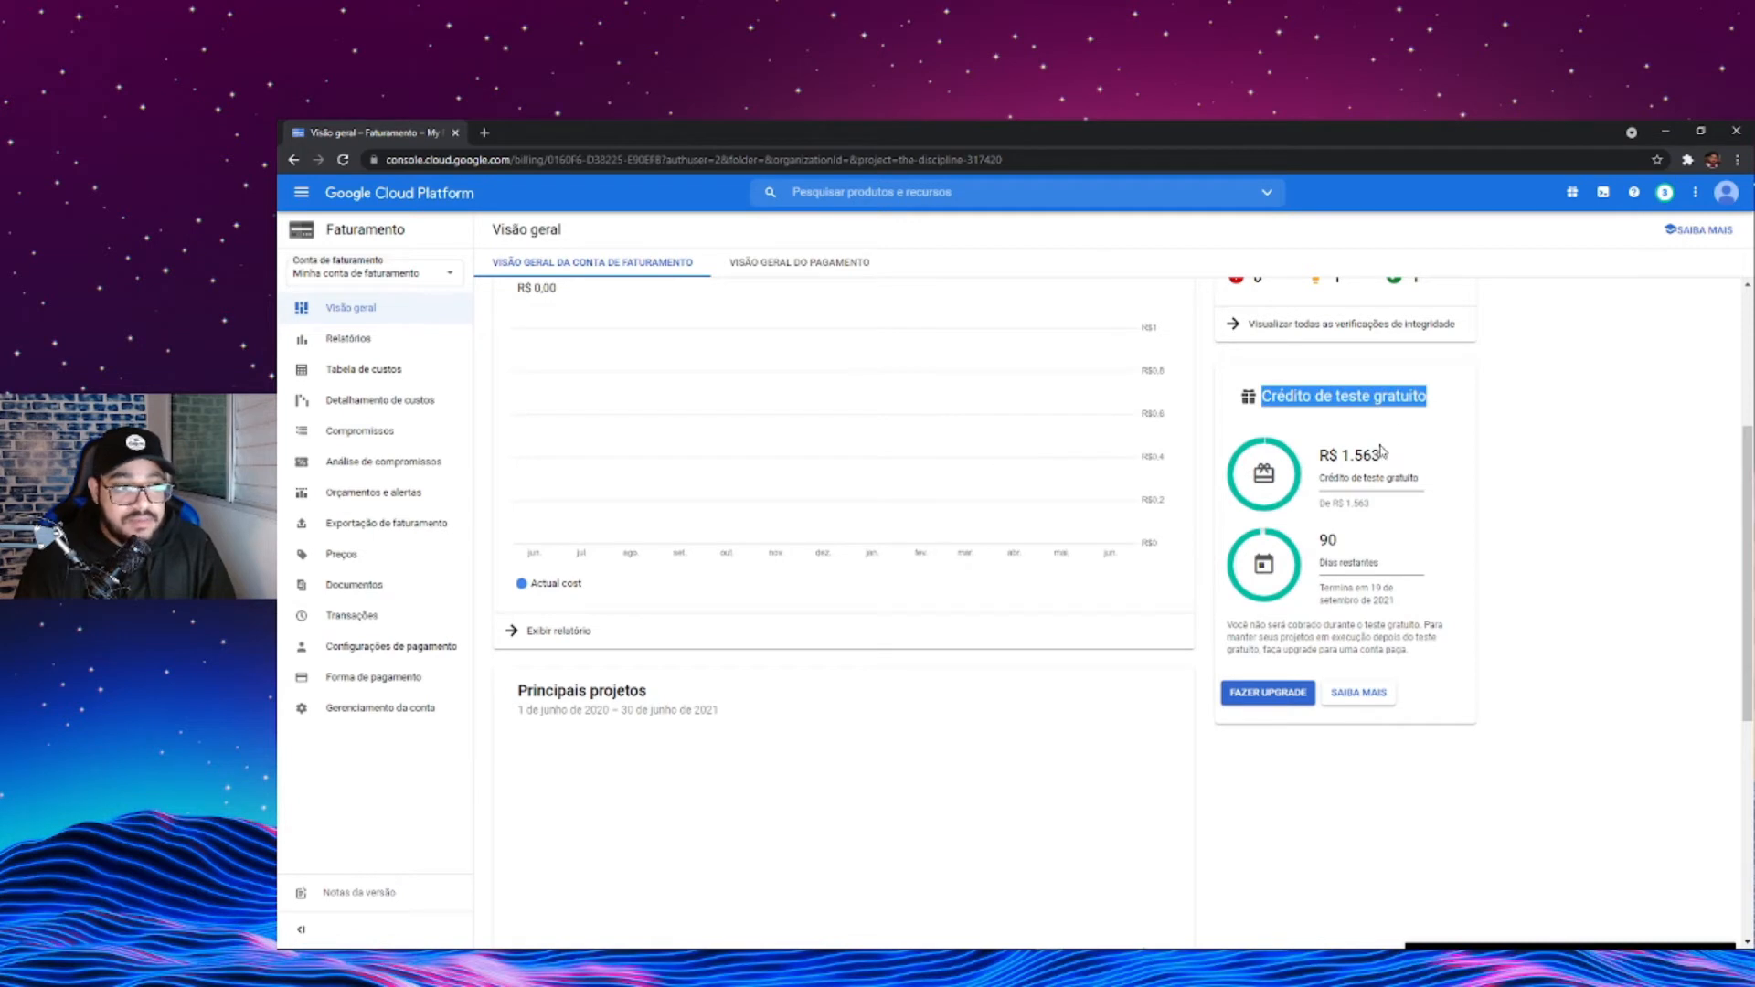
- Examine the free trial's credit amount, remaining days and end date
left_click(1321, 455)
left_click_drag(1322, 456, 1439, 459)
left_click(1442, 459)
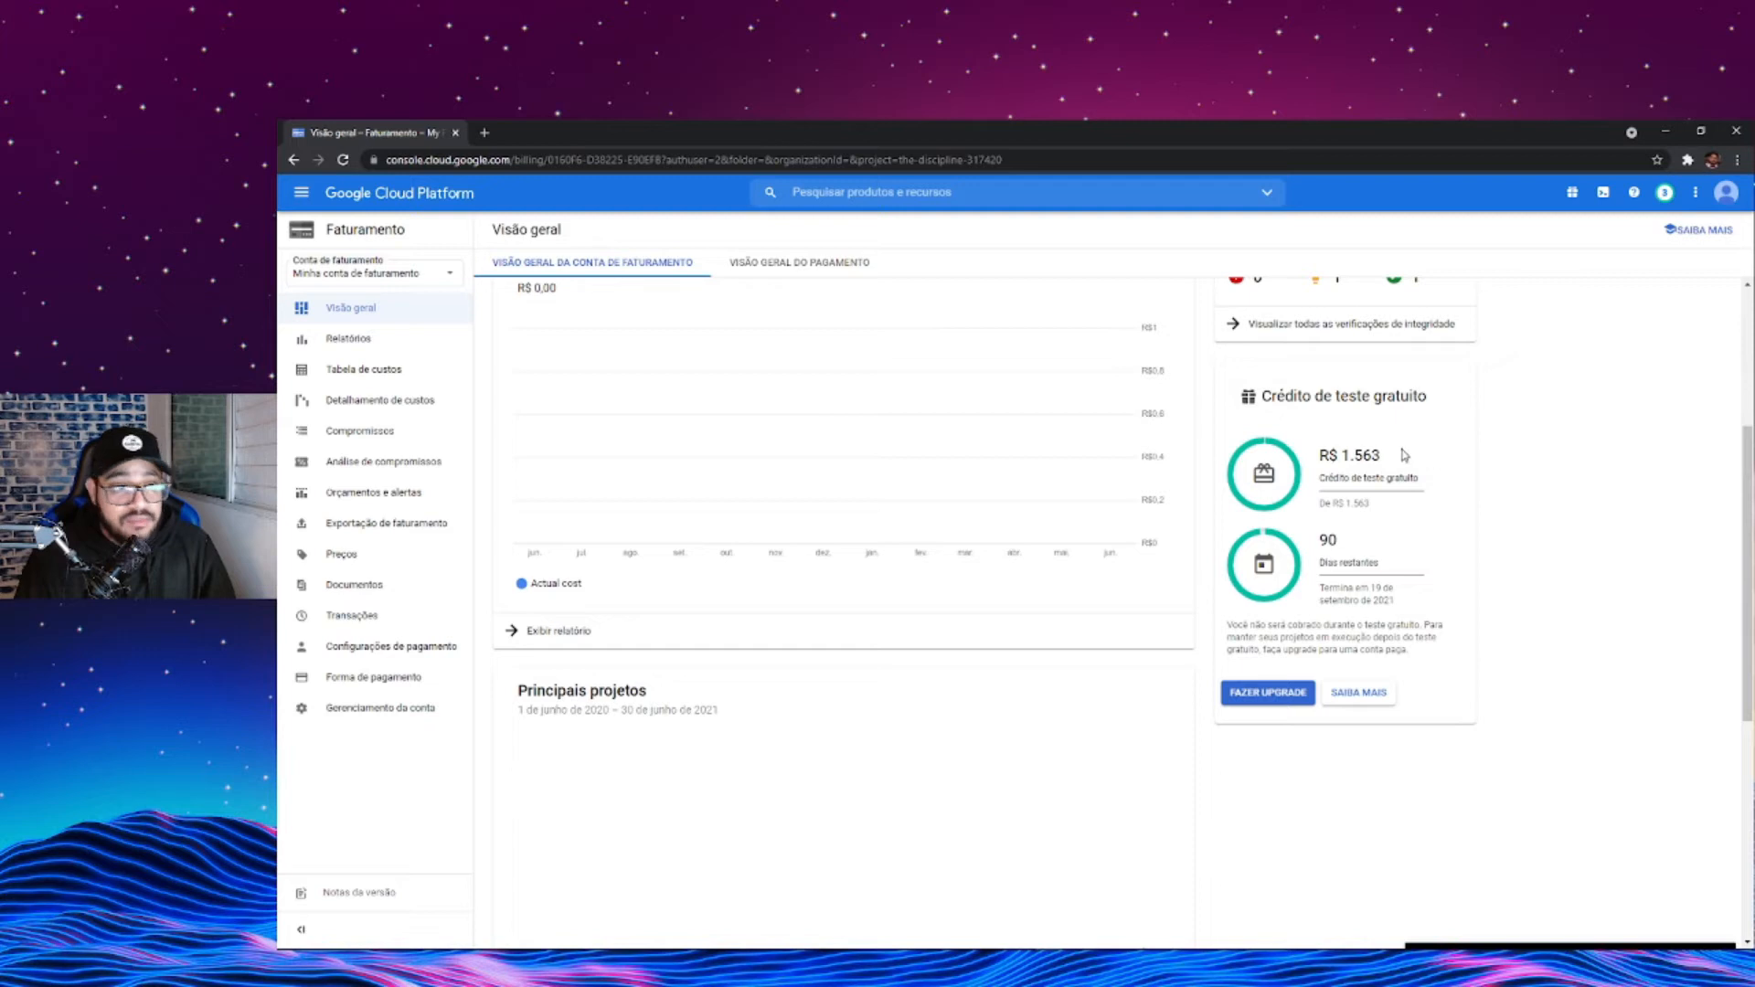
left_click_drag(1320, 455, 1380, 455)
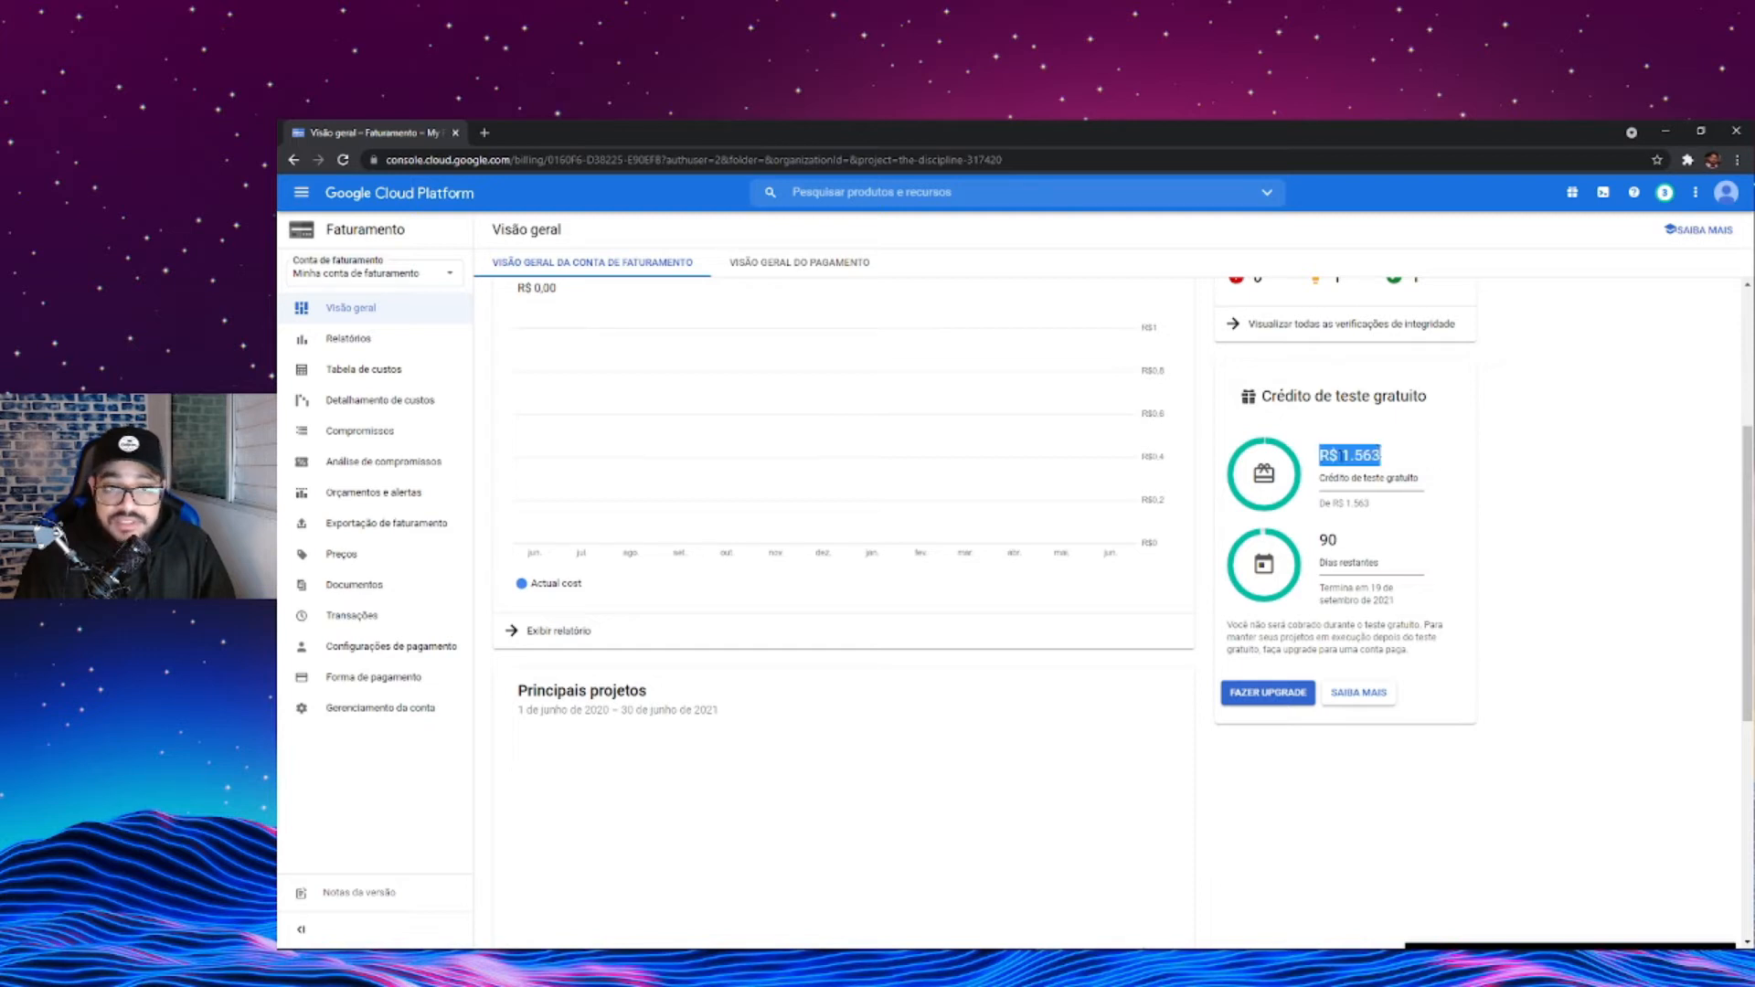
double_click(1360, 454)
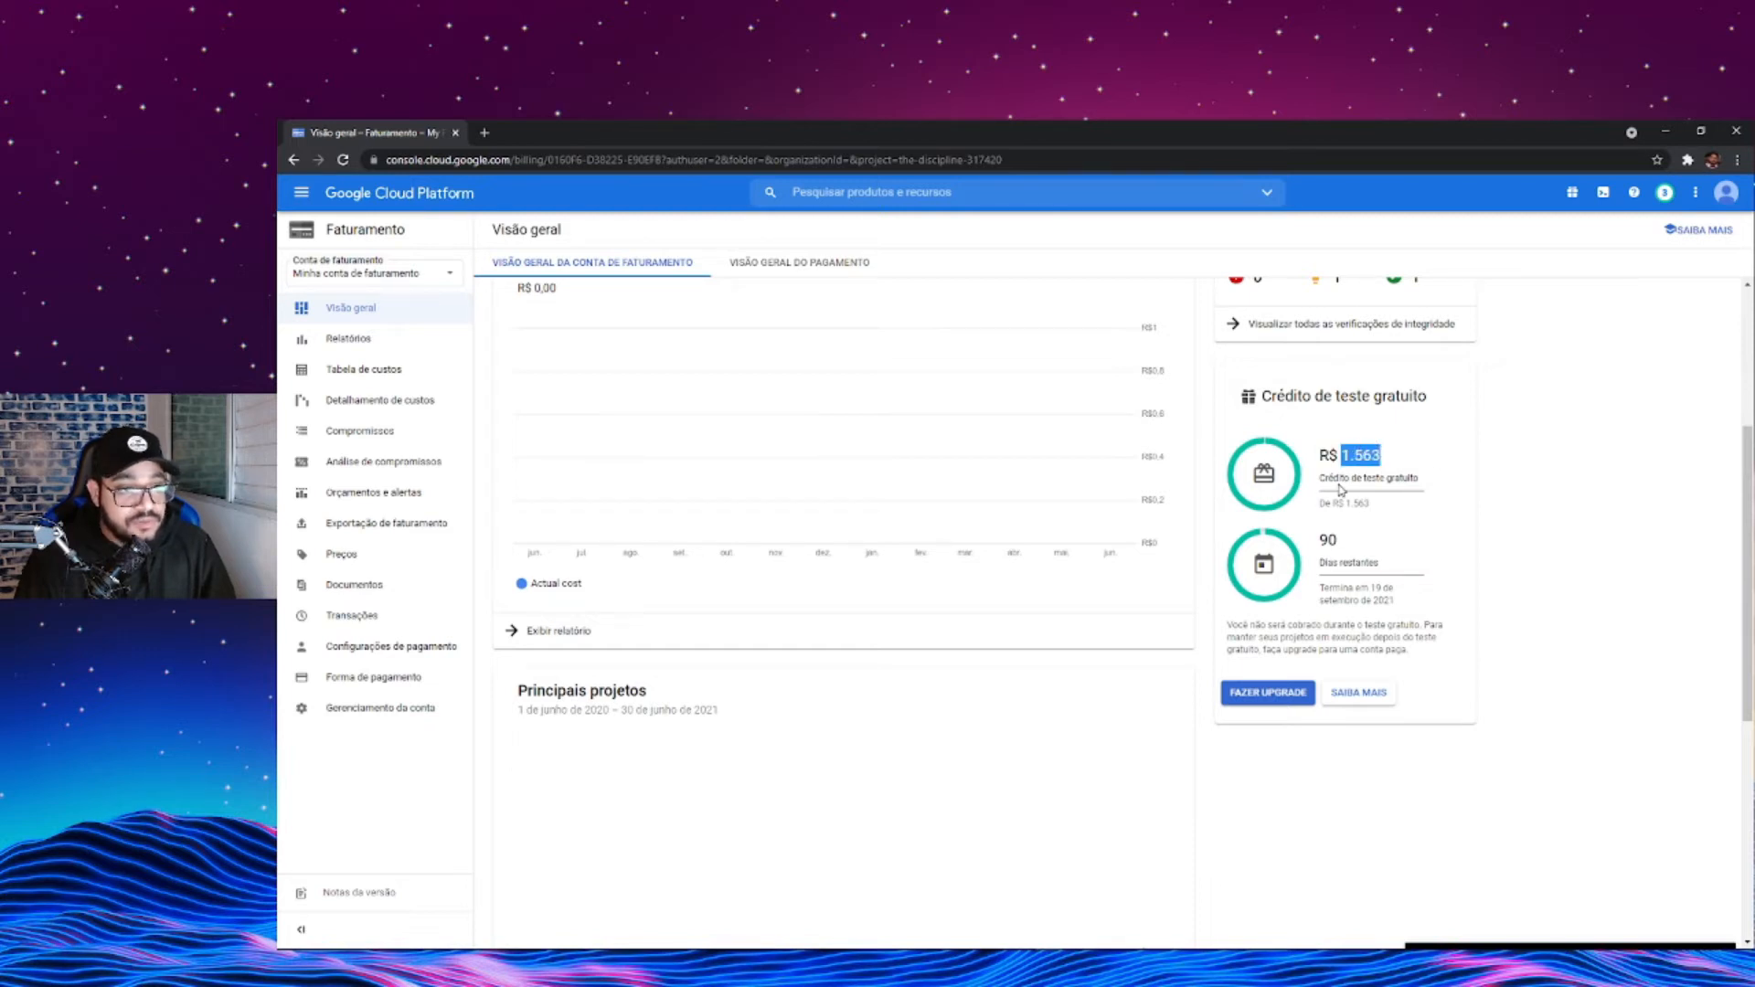
double_click(1329, 538)
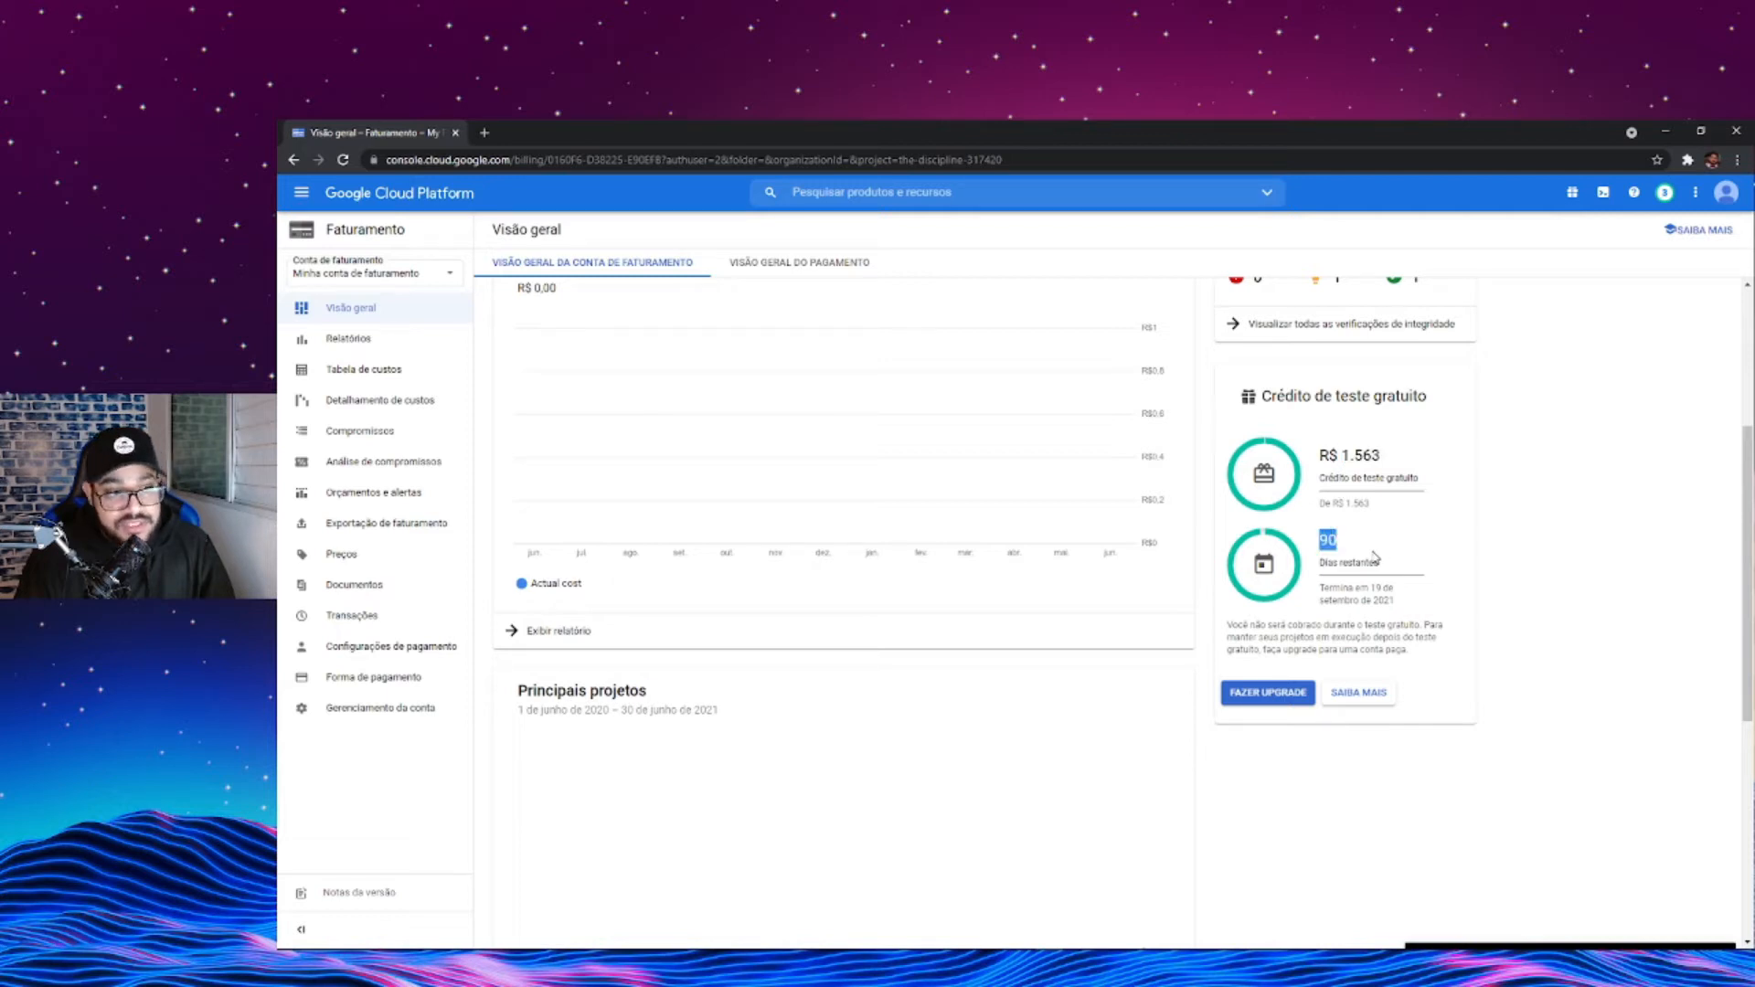
triple_click(1351, 563)
triple_click(1365, 589)
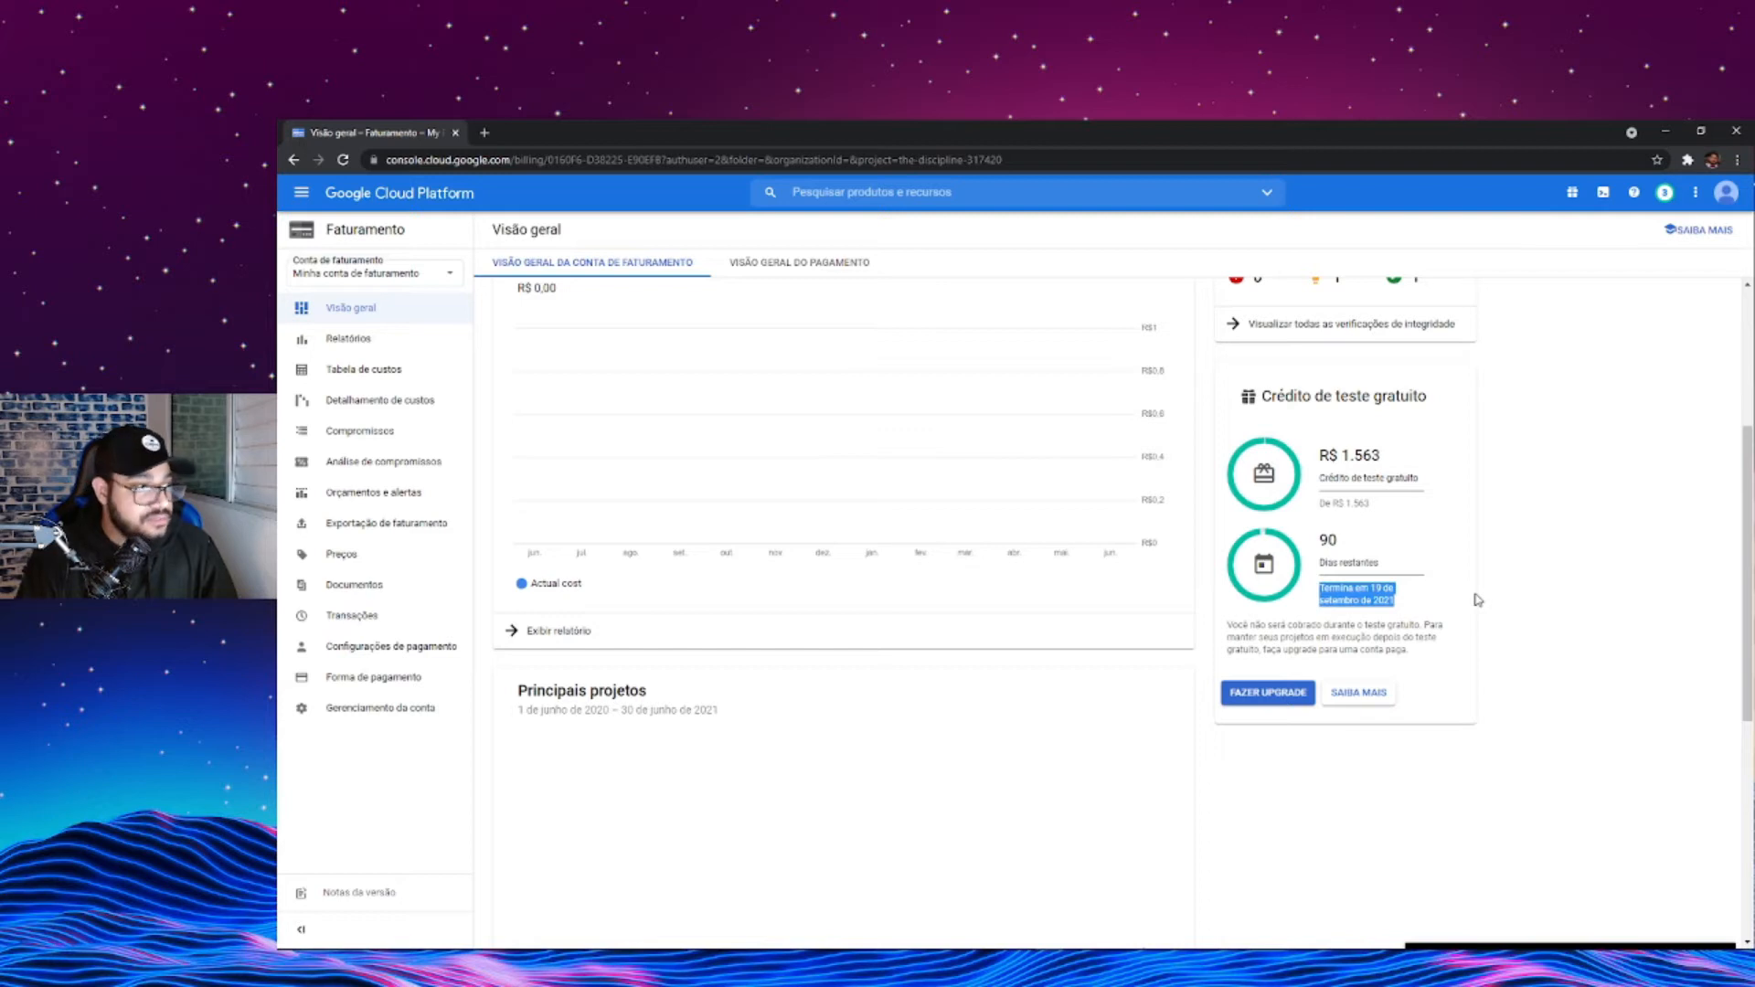
scroll(1474, 600, "up", 3)
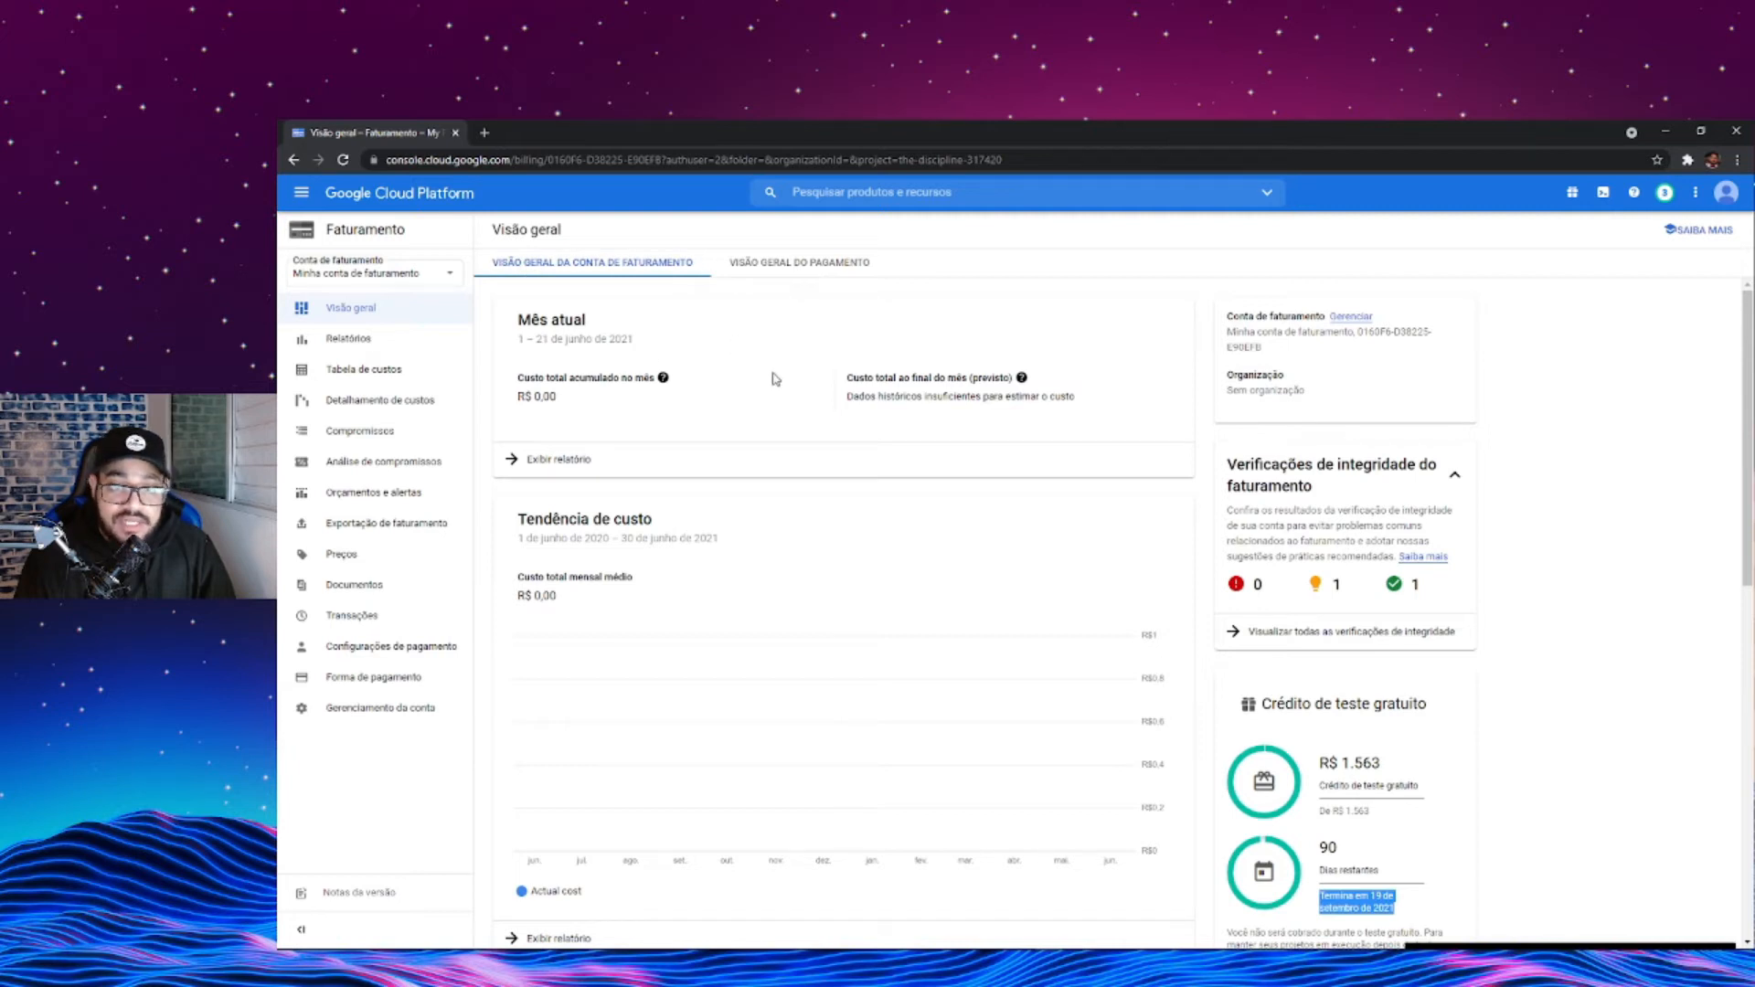
- Go to the Compute Engine VM instances and start creating a new instance
left_click(305, 199)
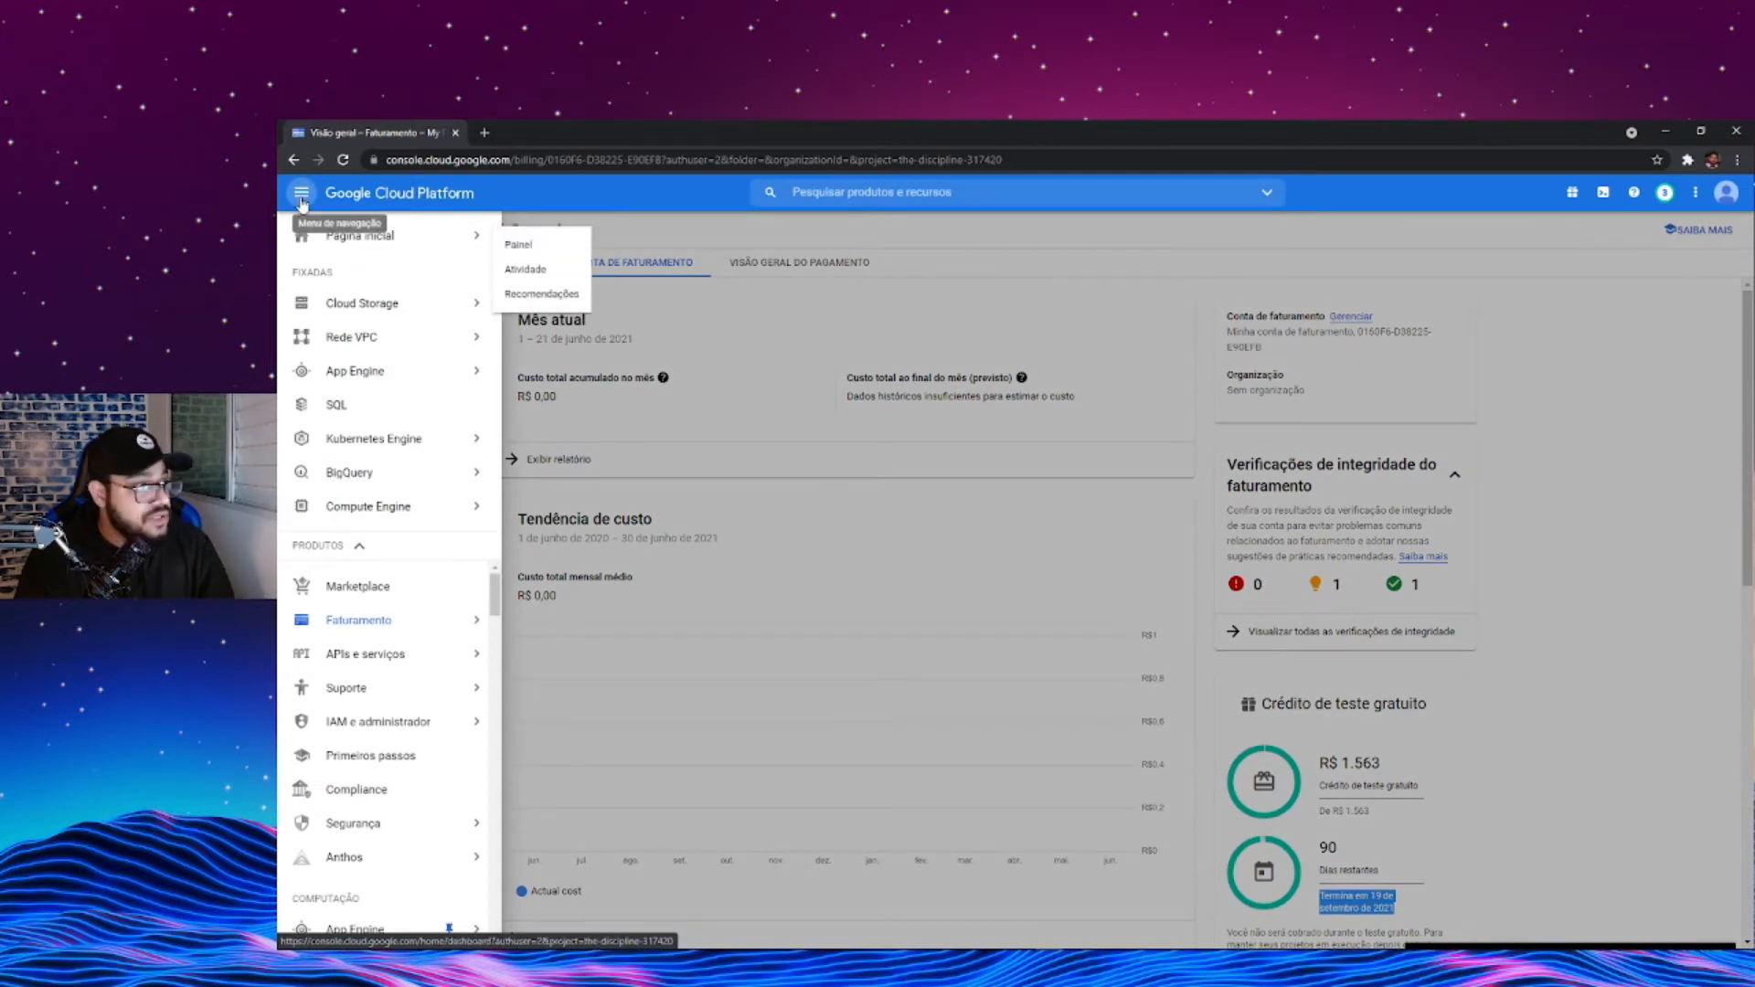
mouse_move(380, 512)
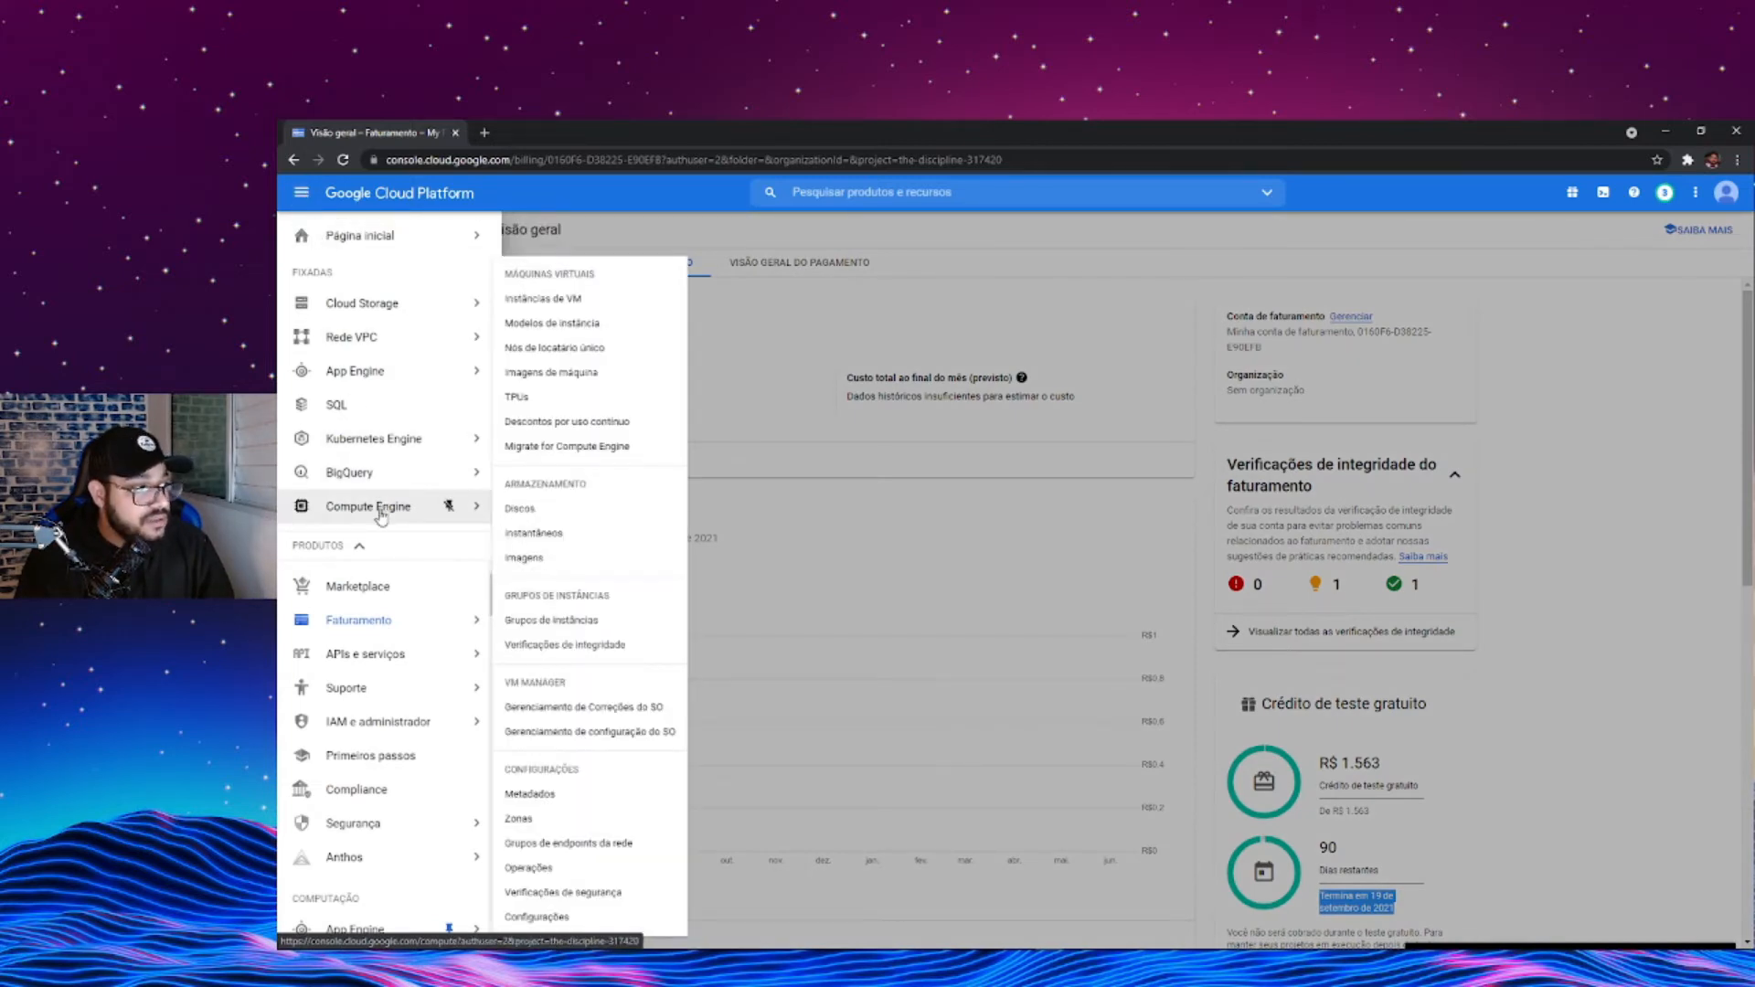
left_click(382, 515)
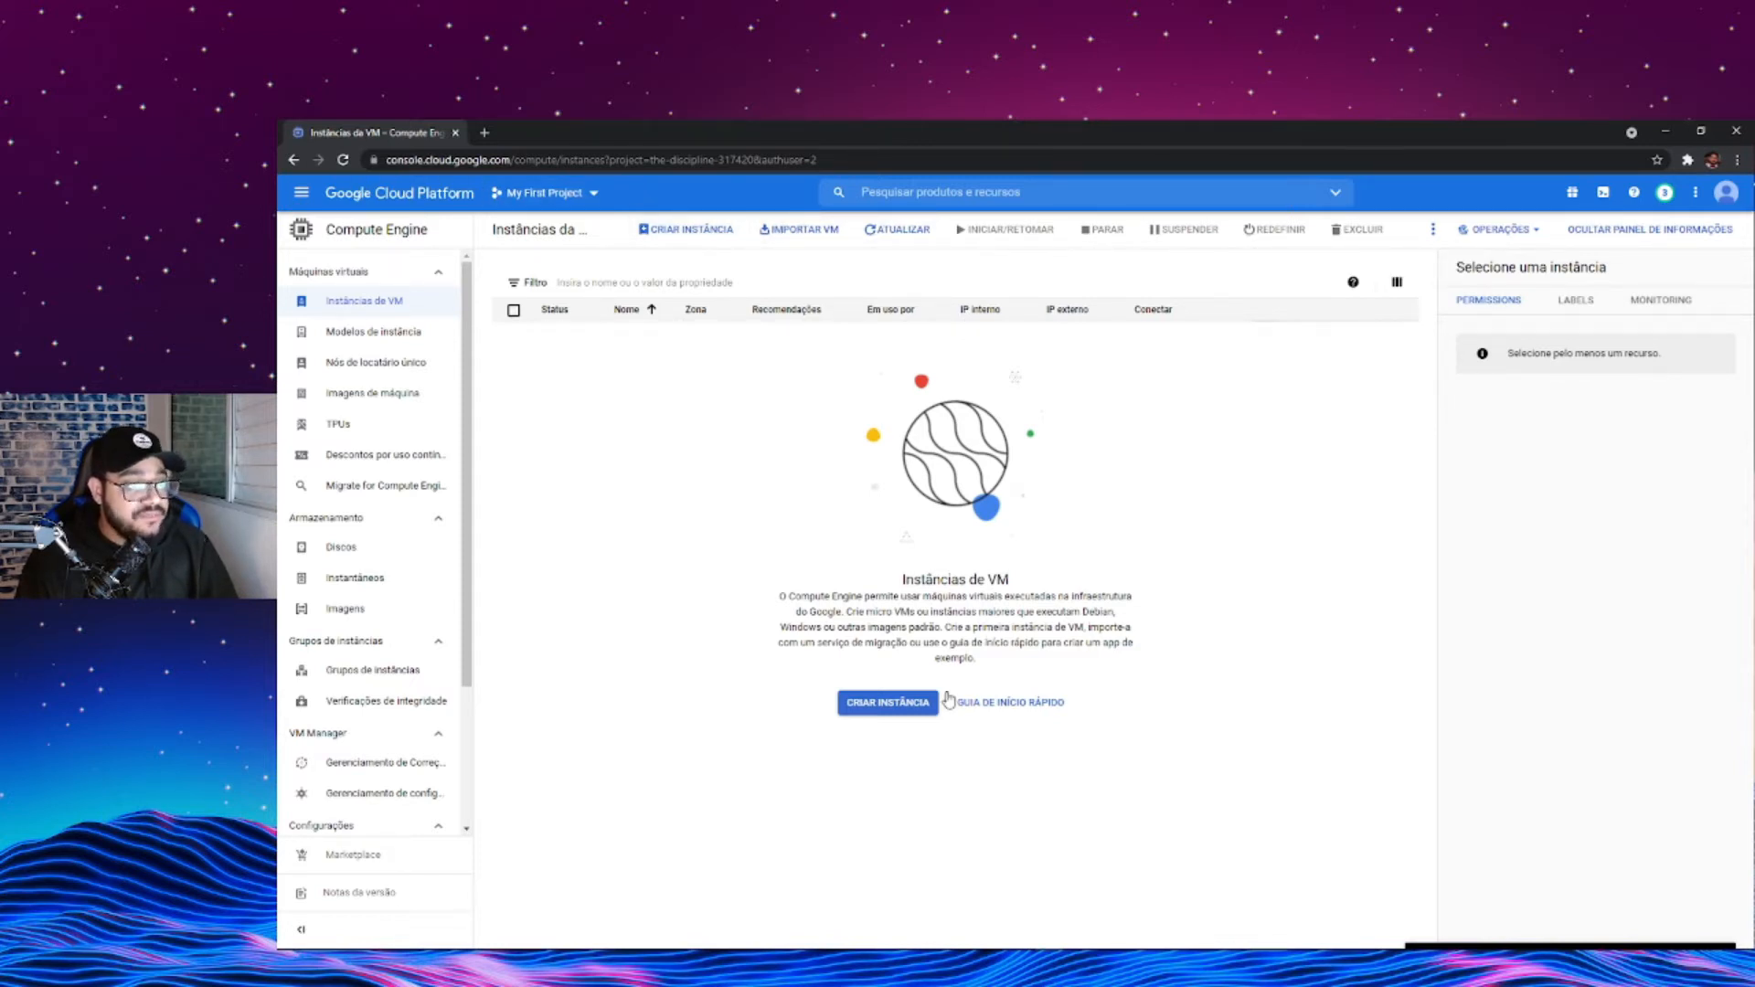
left_click(901, 704)
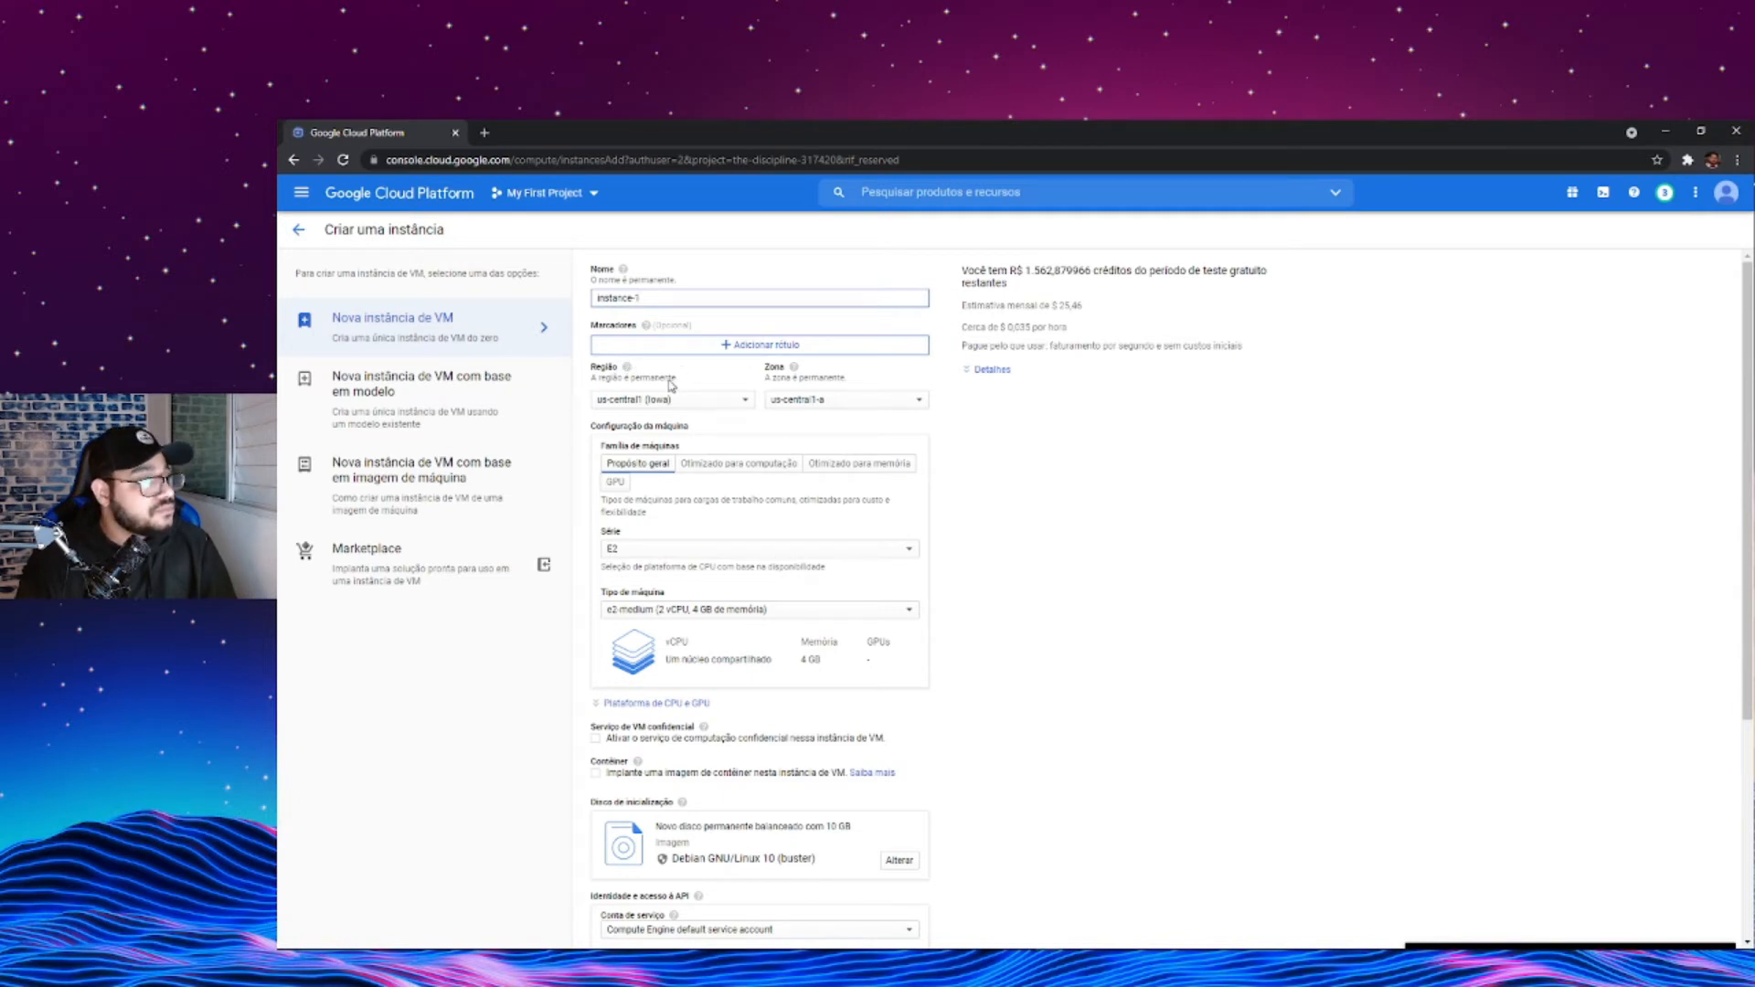
- Set the new instance's region to southamerica-east1 (São Paulo)
left_click(643, 398)
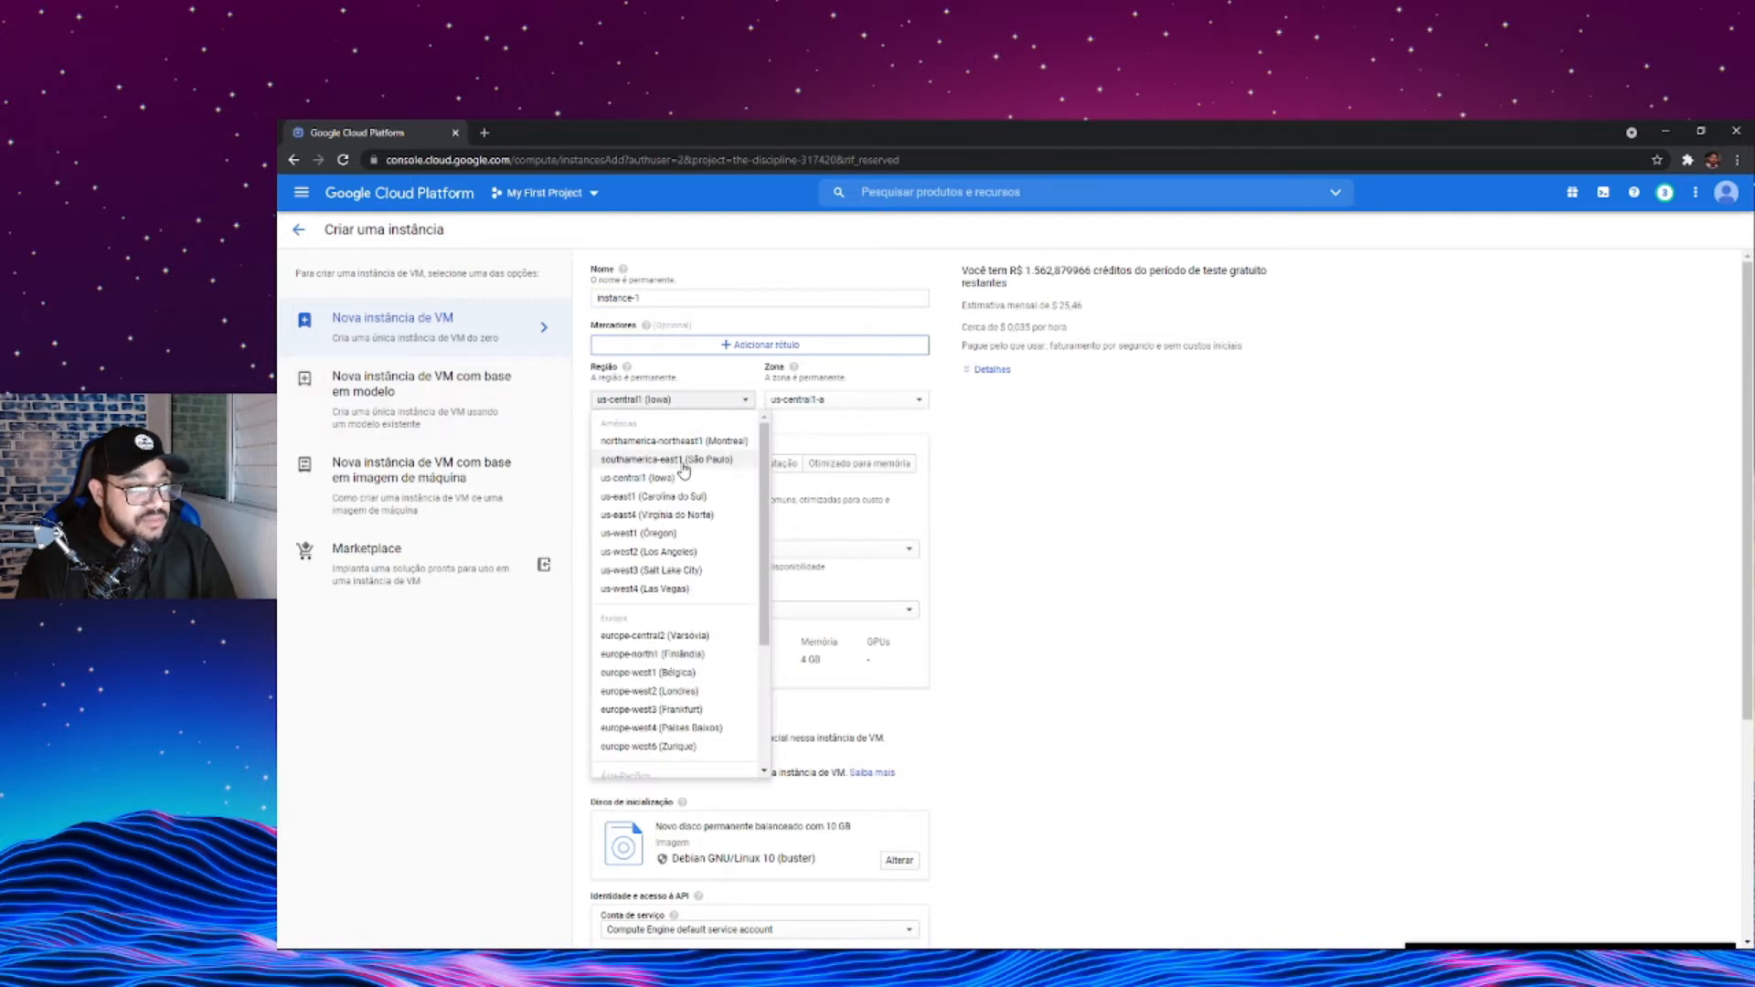
left_click(679, 460)
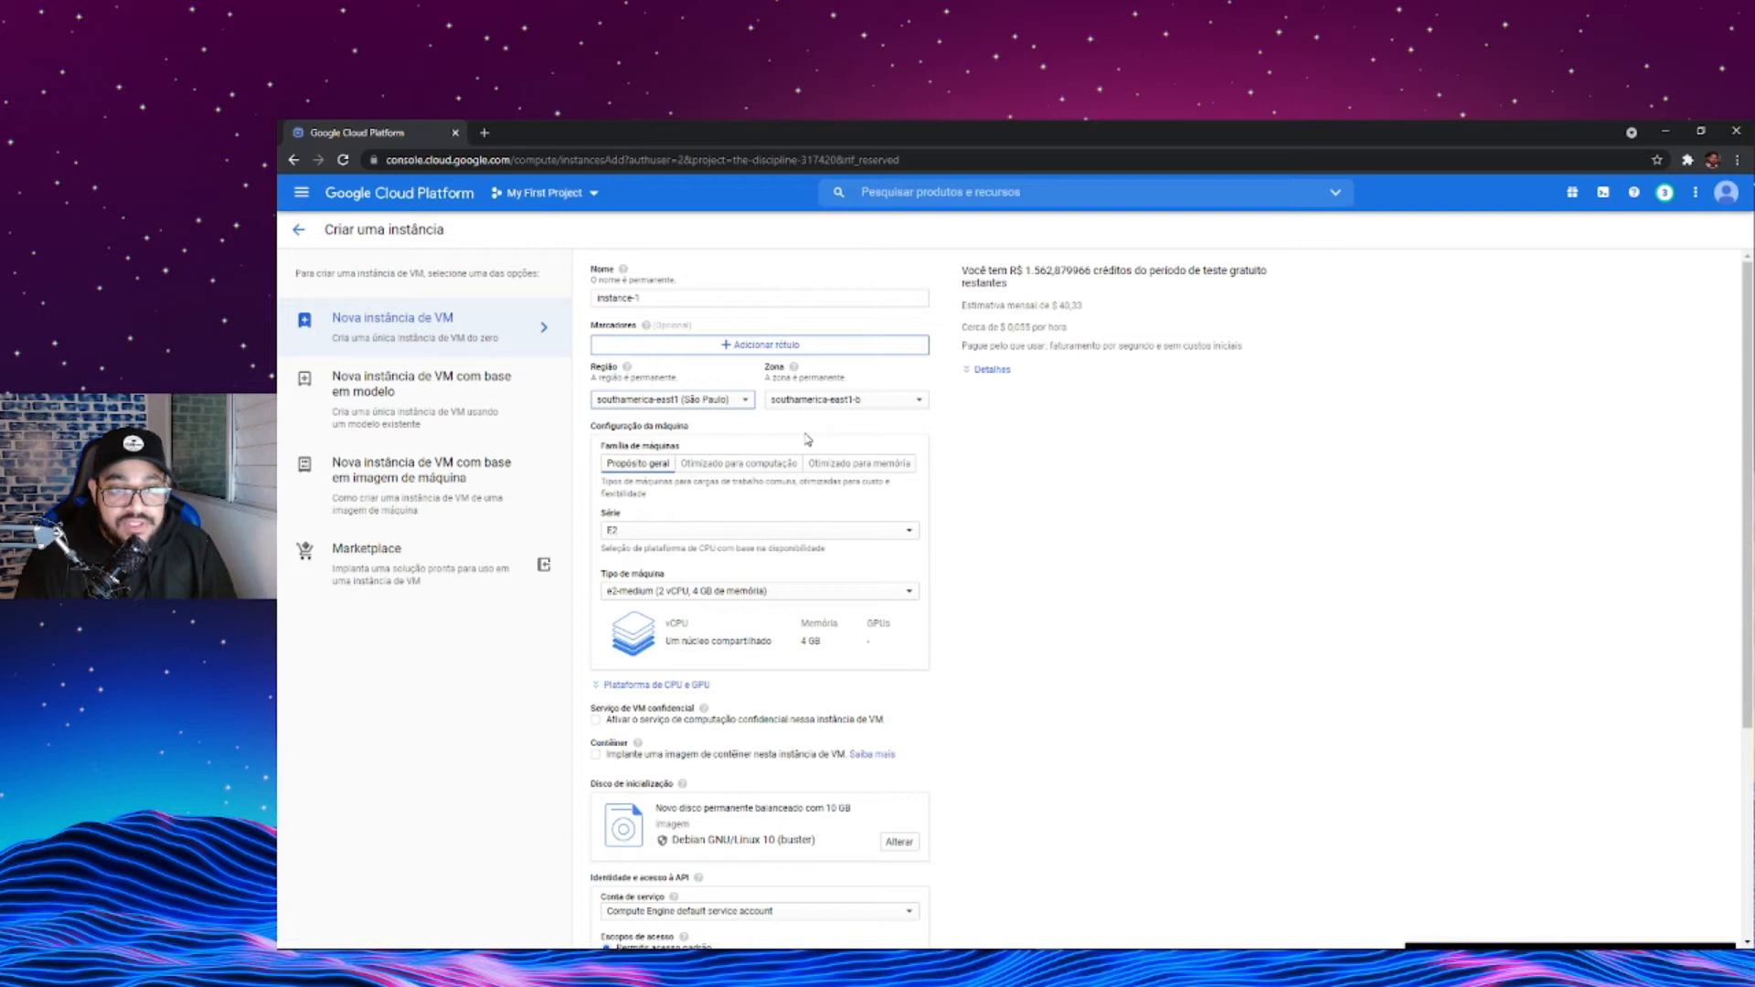
left_click(713, 408)
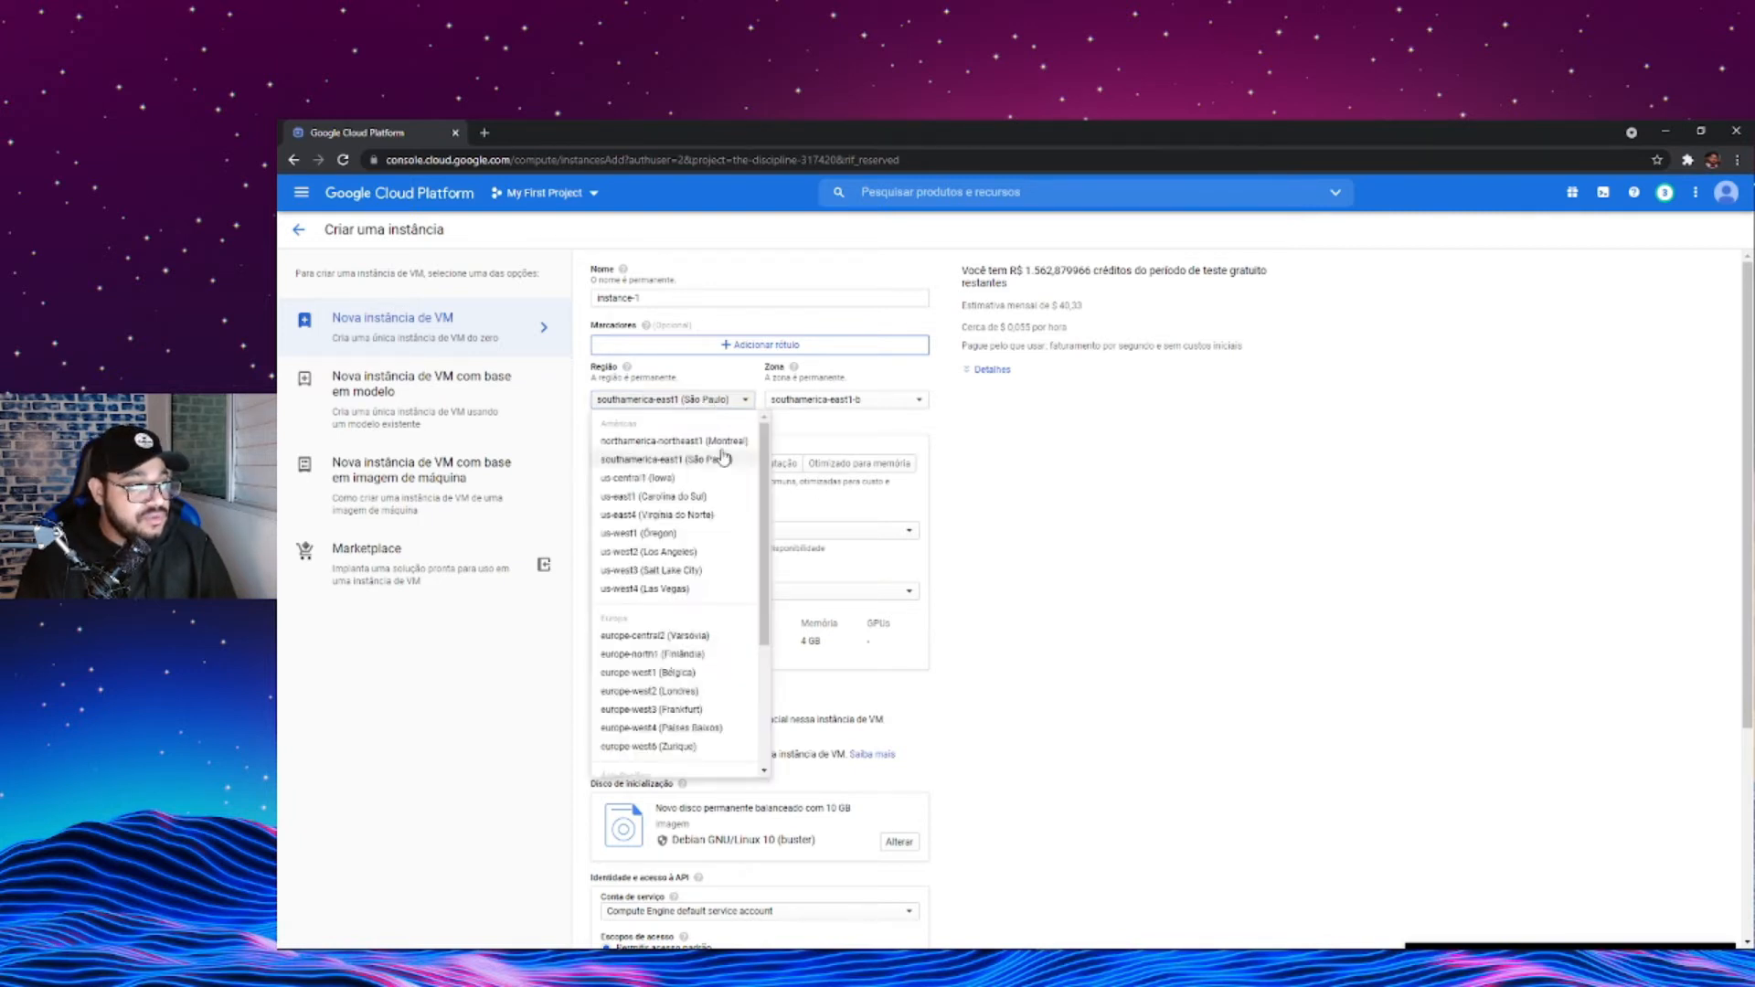
left_click(835, 432)
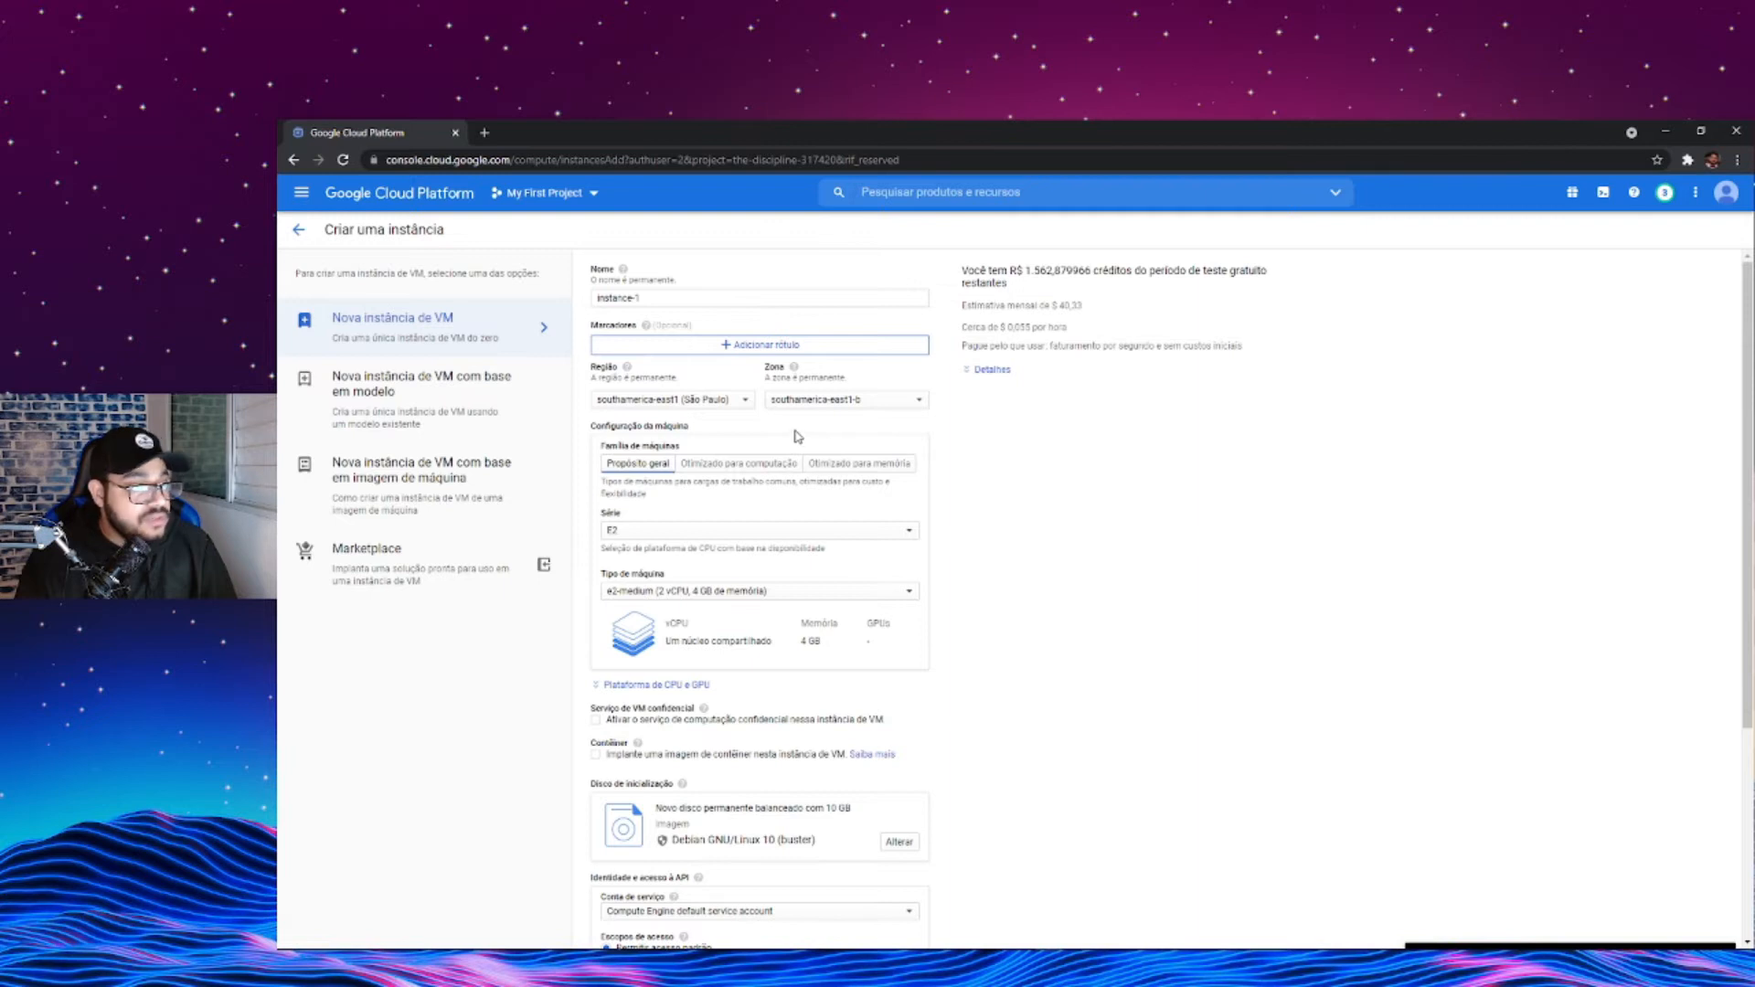
- Compare the compute-optimized and memory-optimized machine families in the machine configuration
scroll(803, 436, "down", 2)
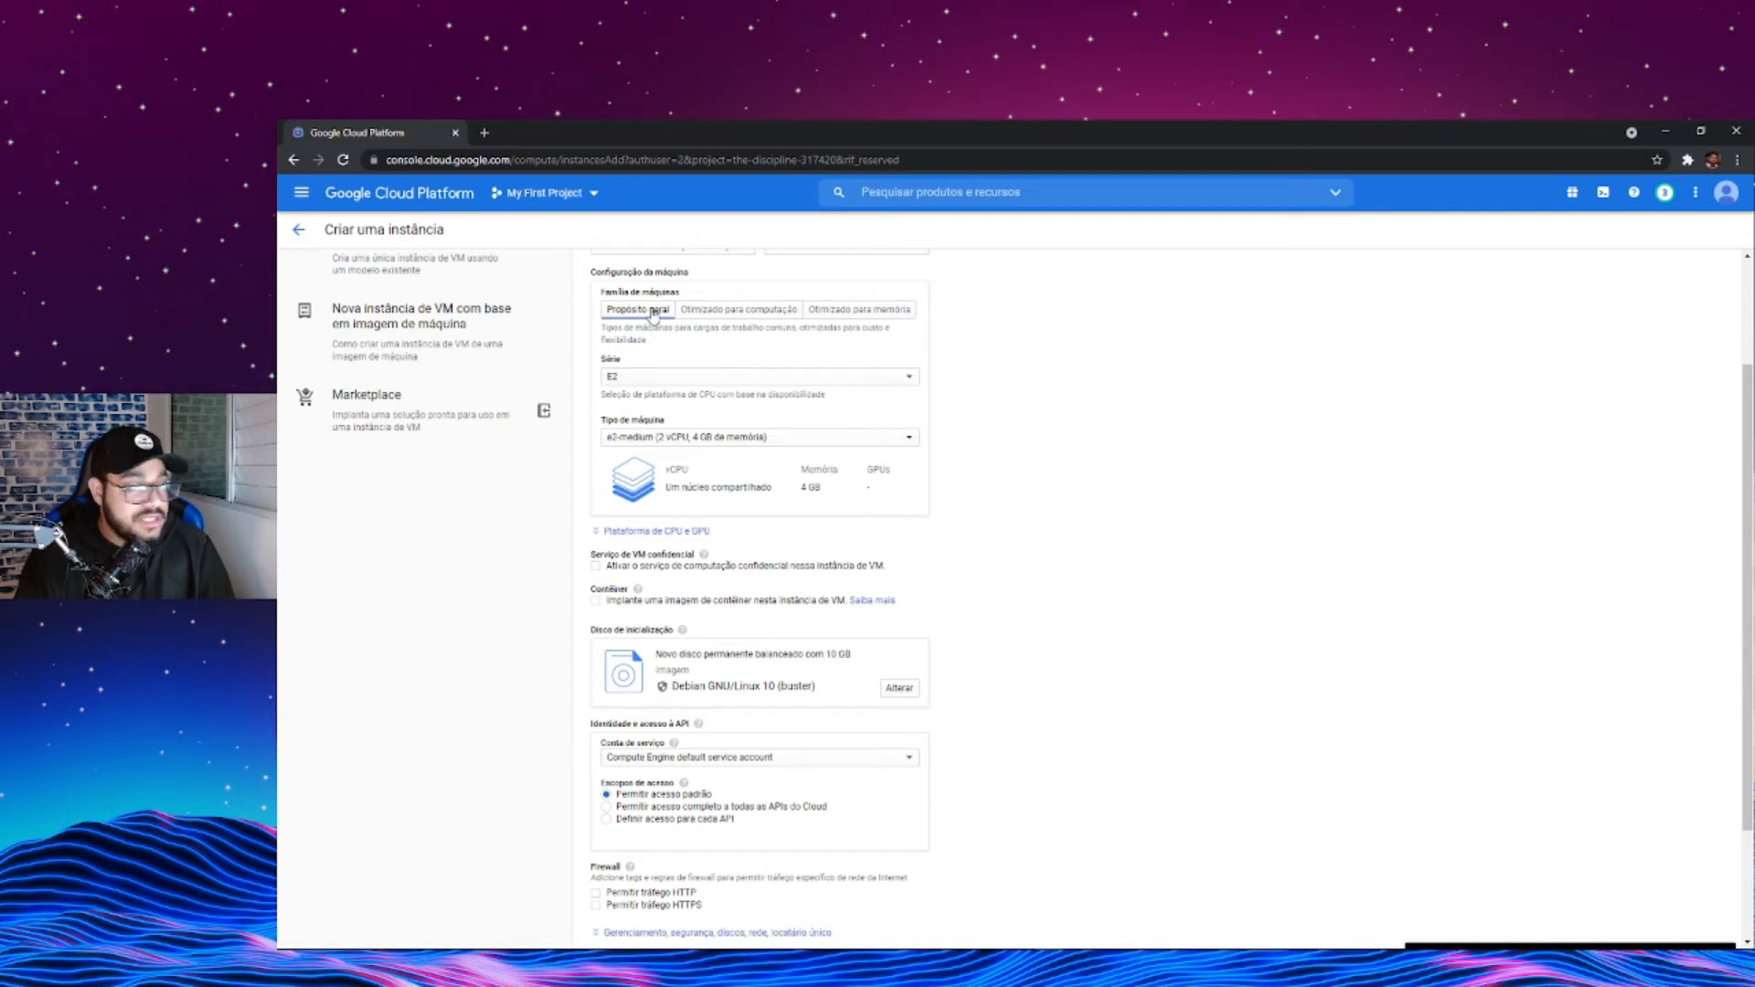
left_click(685, 314)
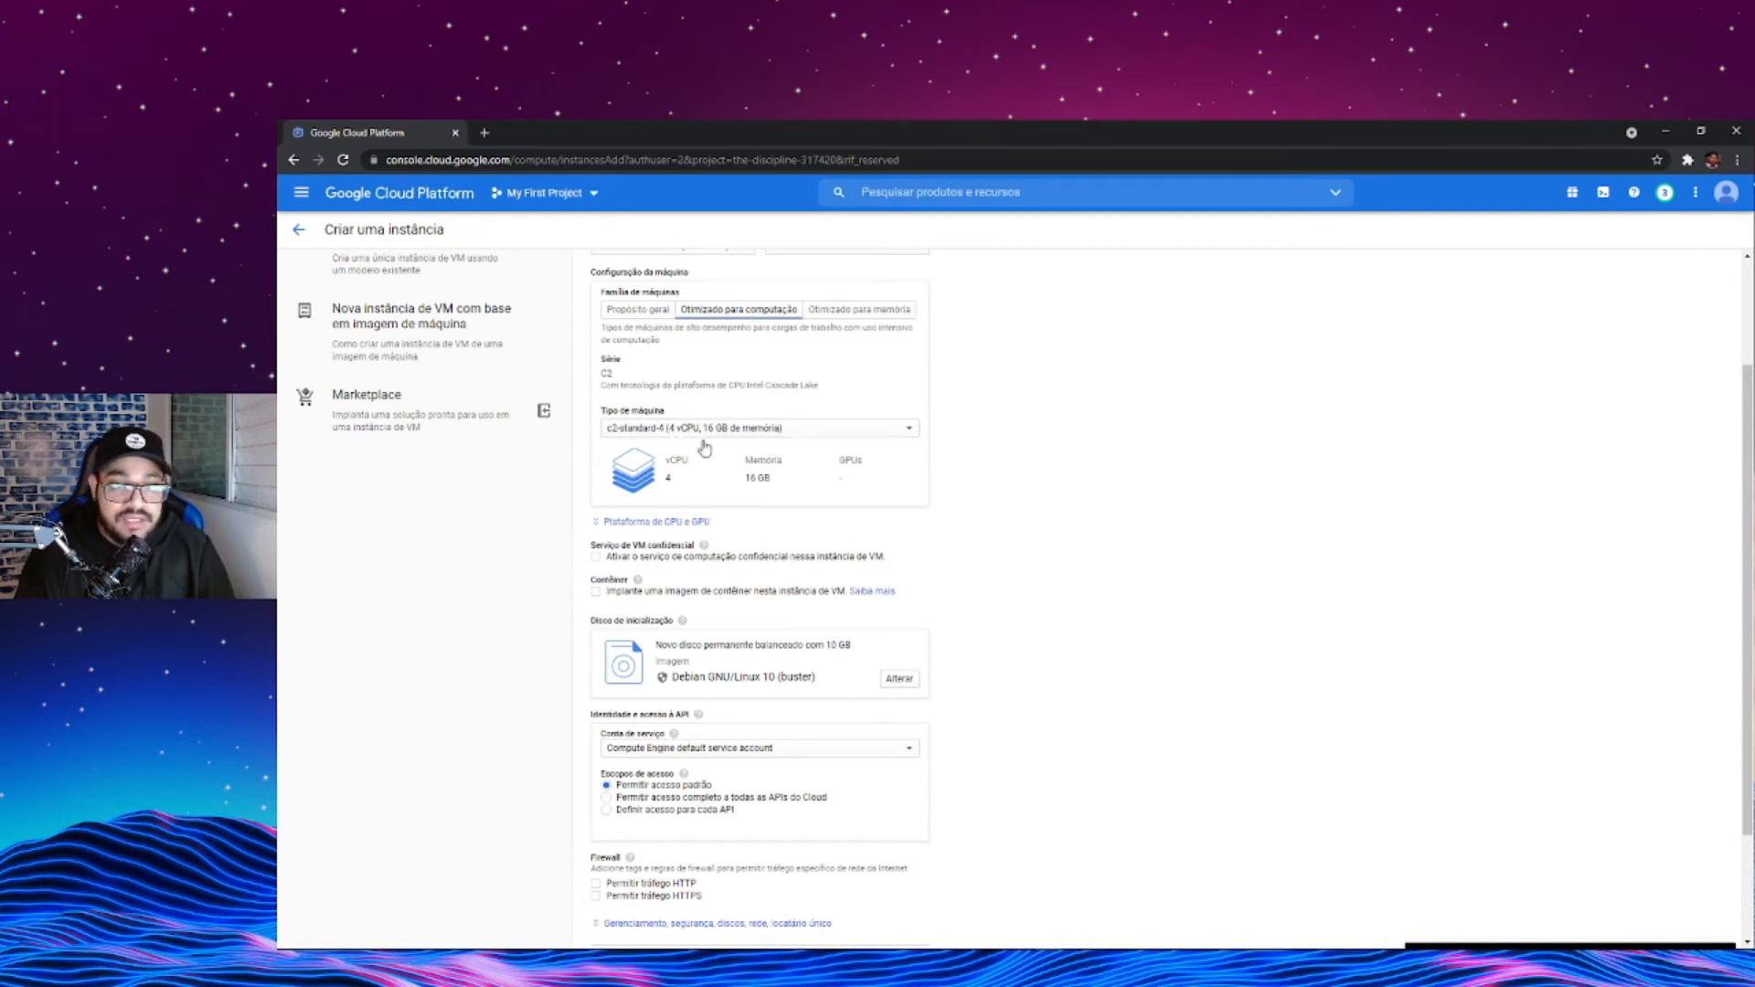
left_click(876, 312)
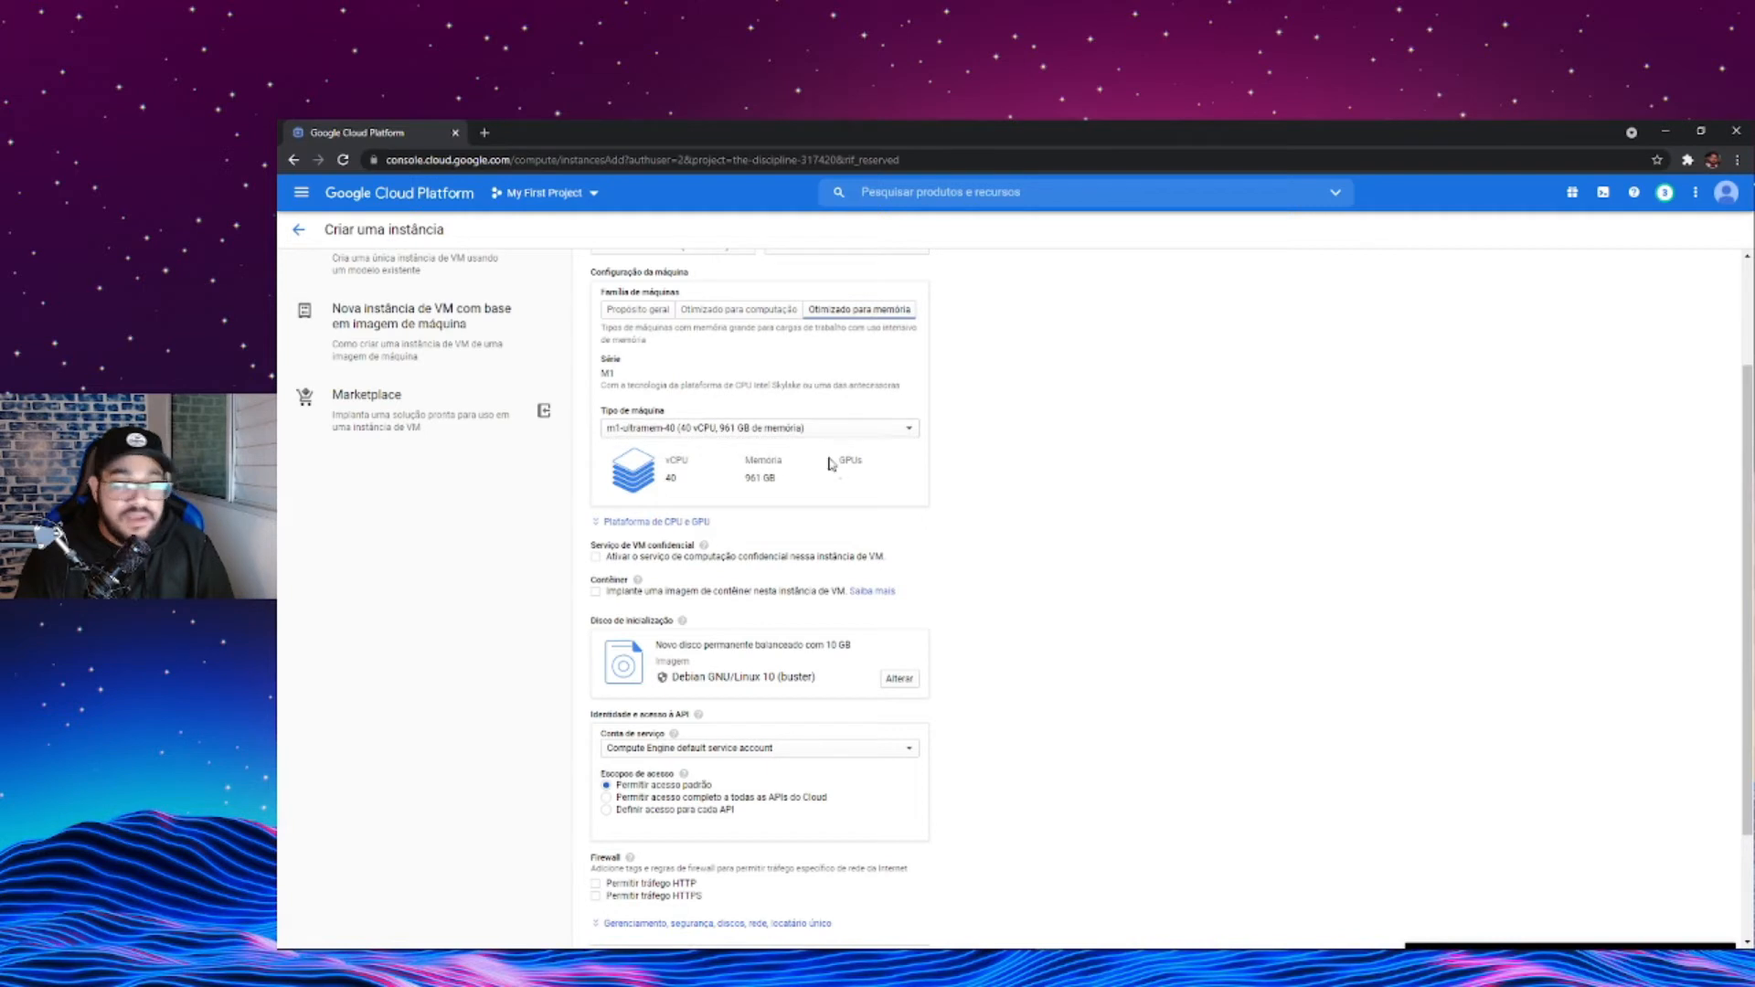
- Compare the vCPU count and memory offered by the memory-optimized and compute-optimized machine families
double_click(754, 478)
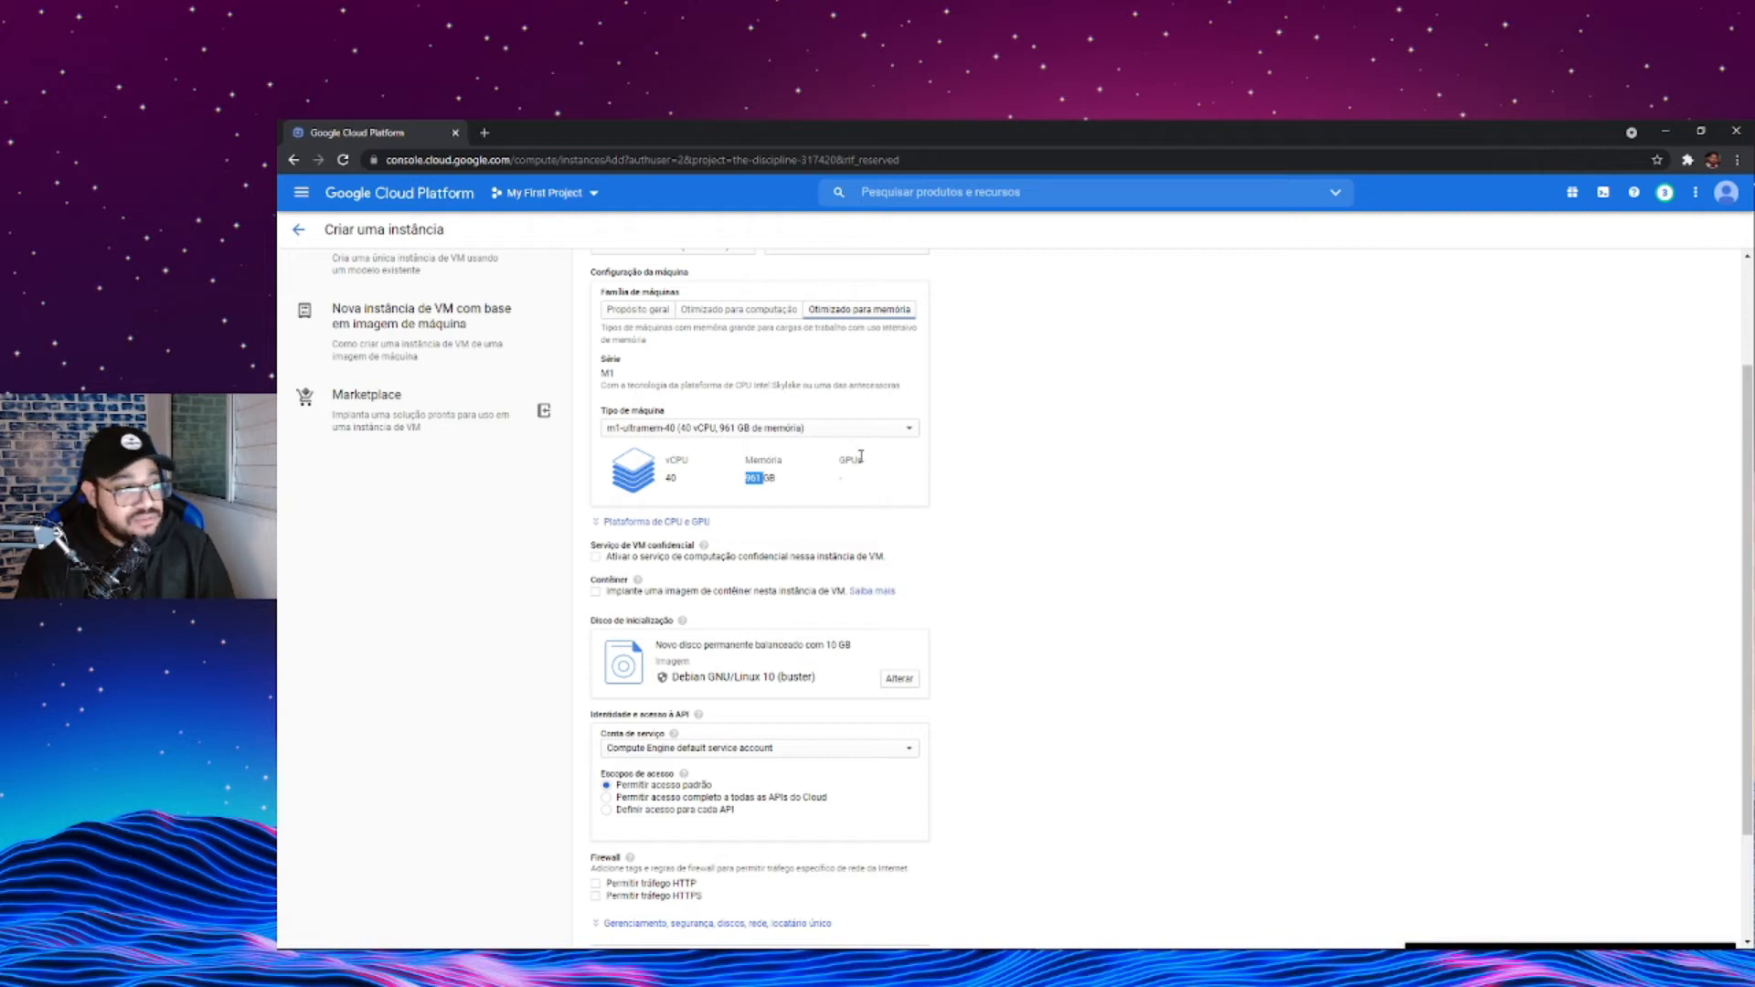
double_click(672, 478)
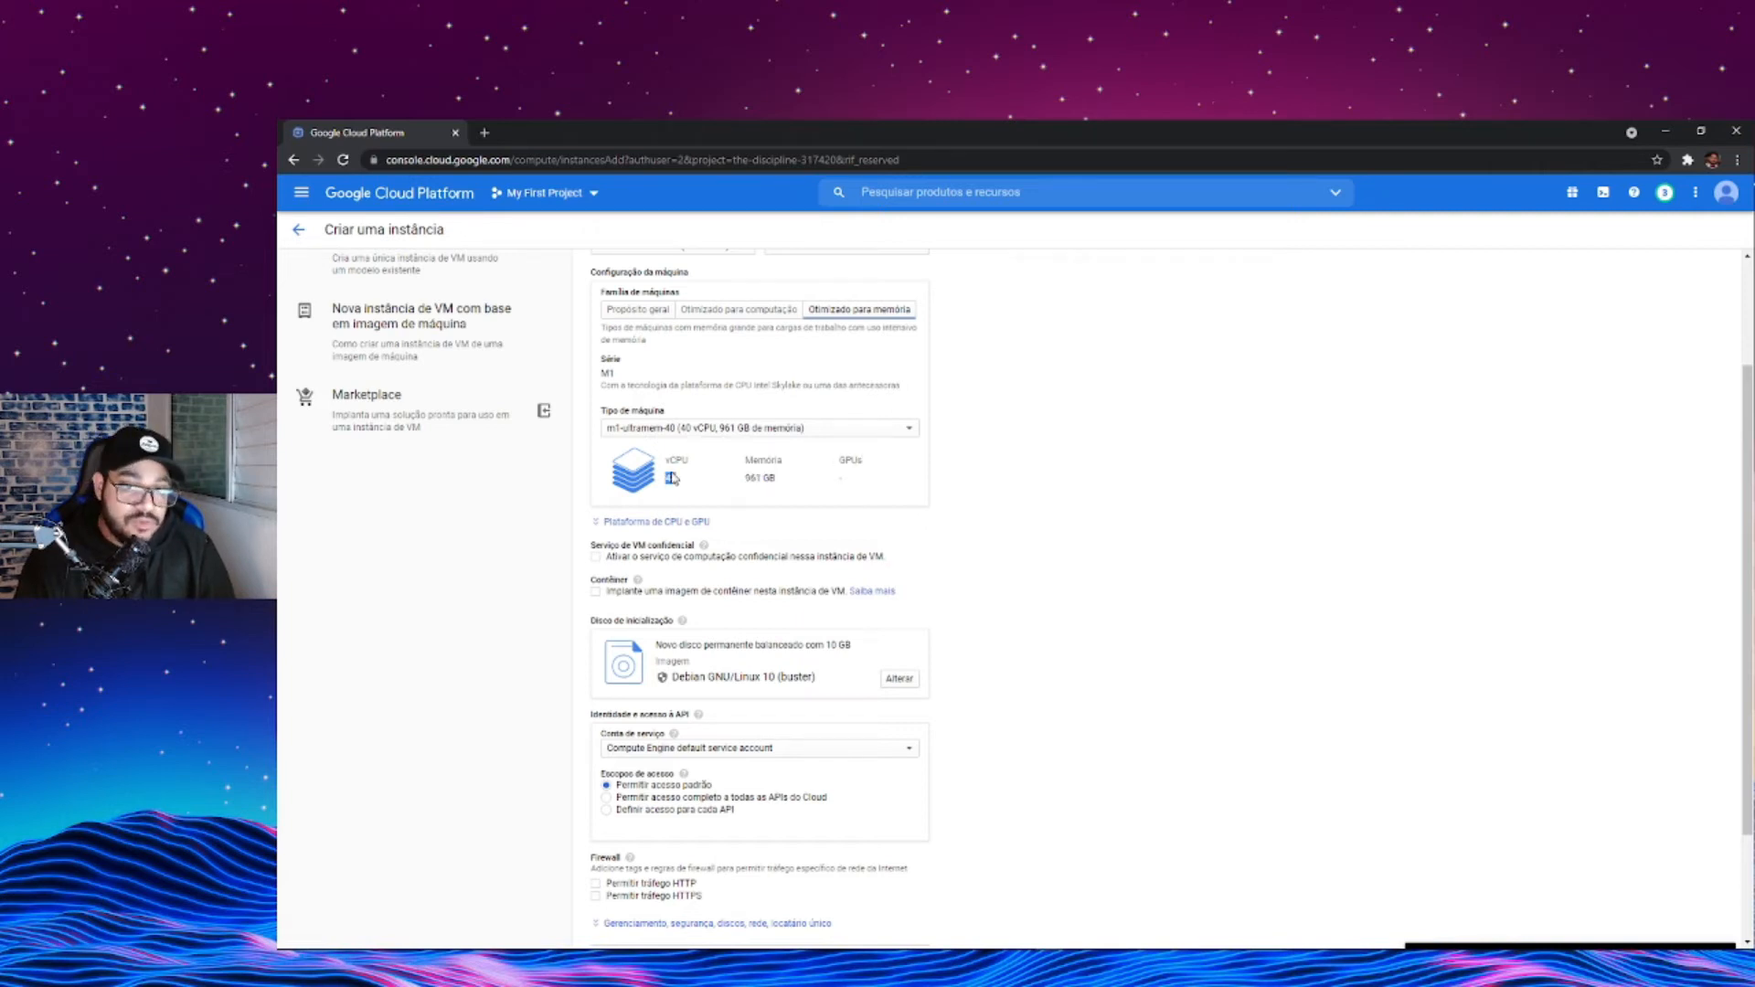
left_click(754, 310)
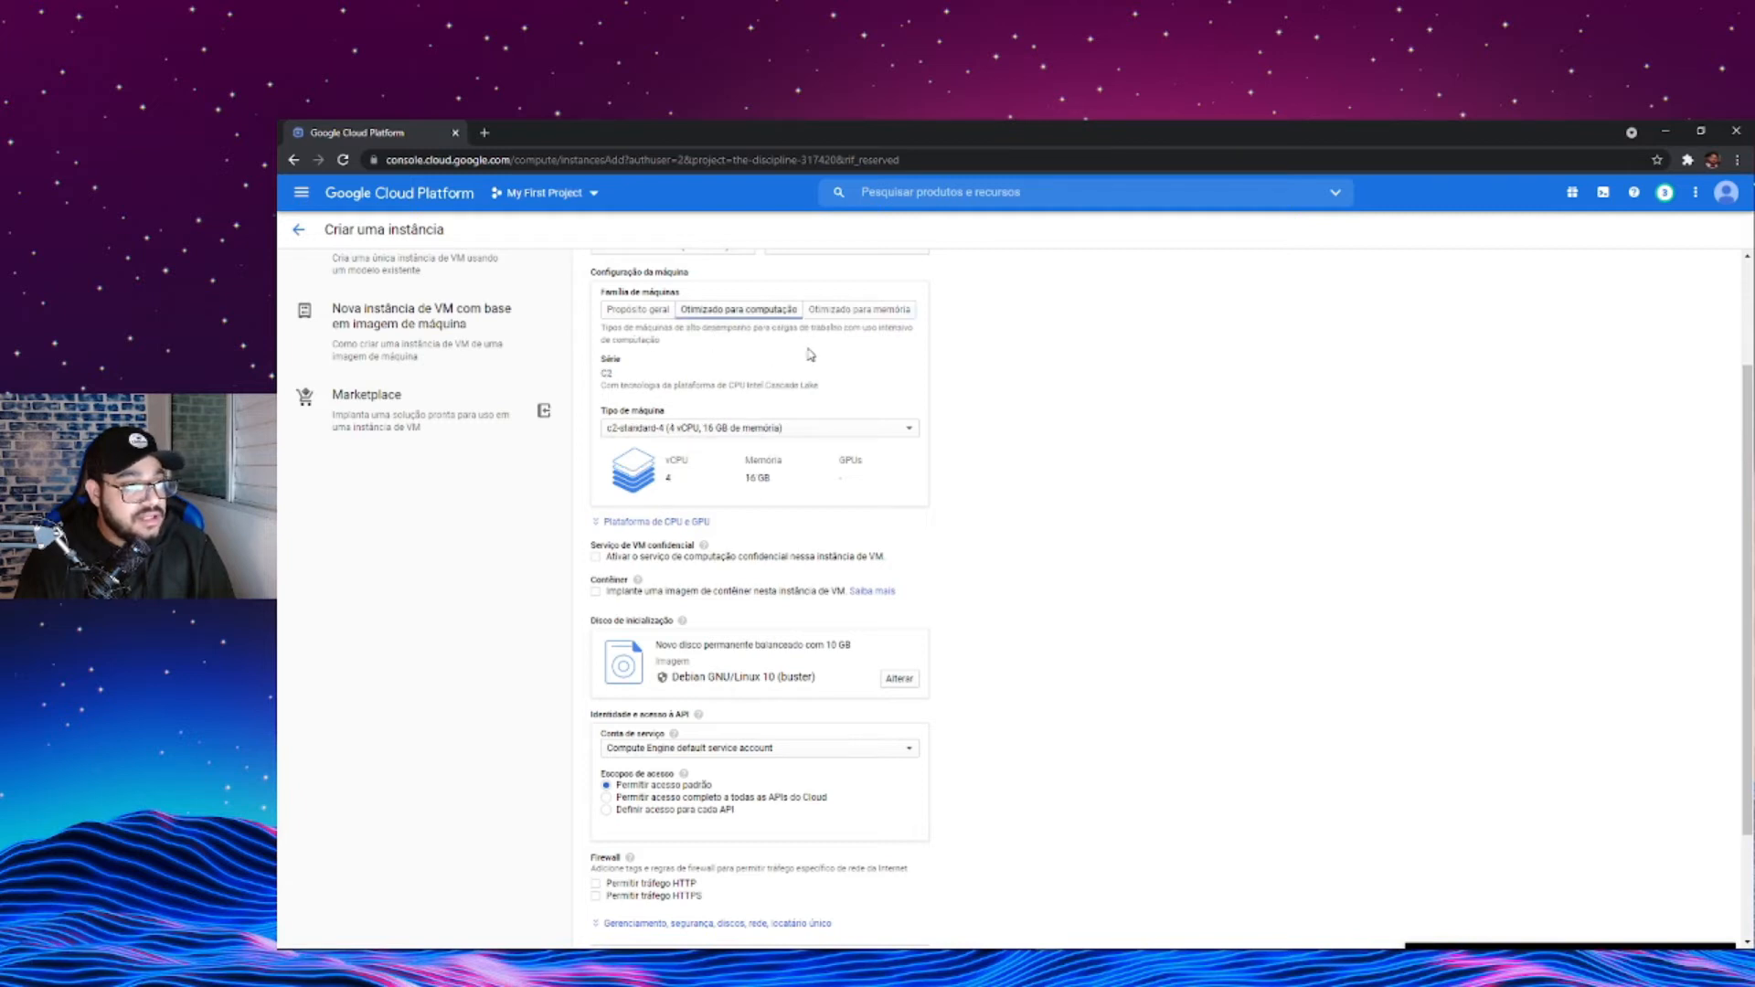
left_click_drag(774, 482, 744, 479)
left_click(674, 479)
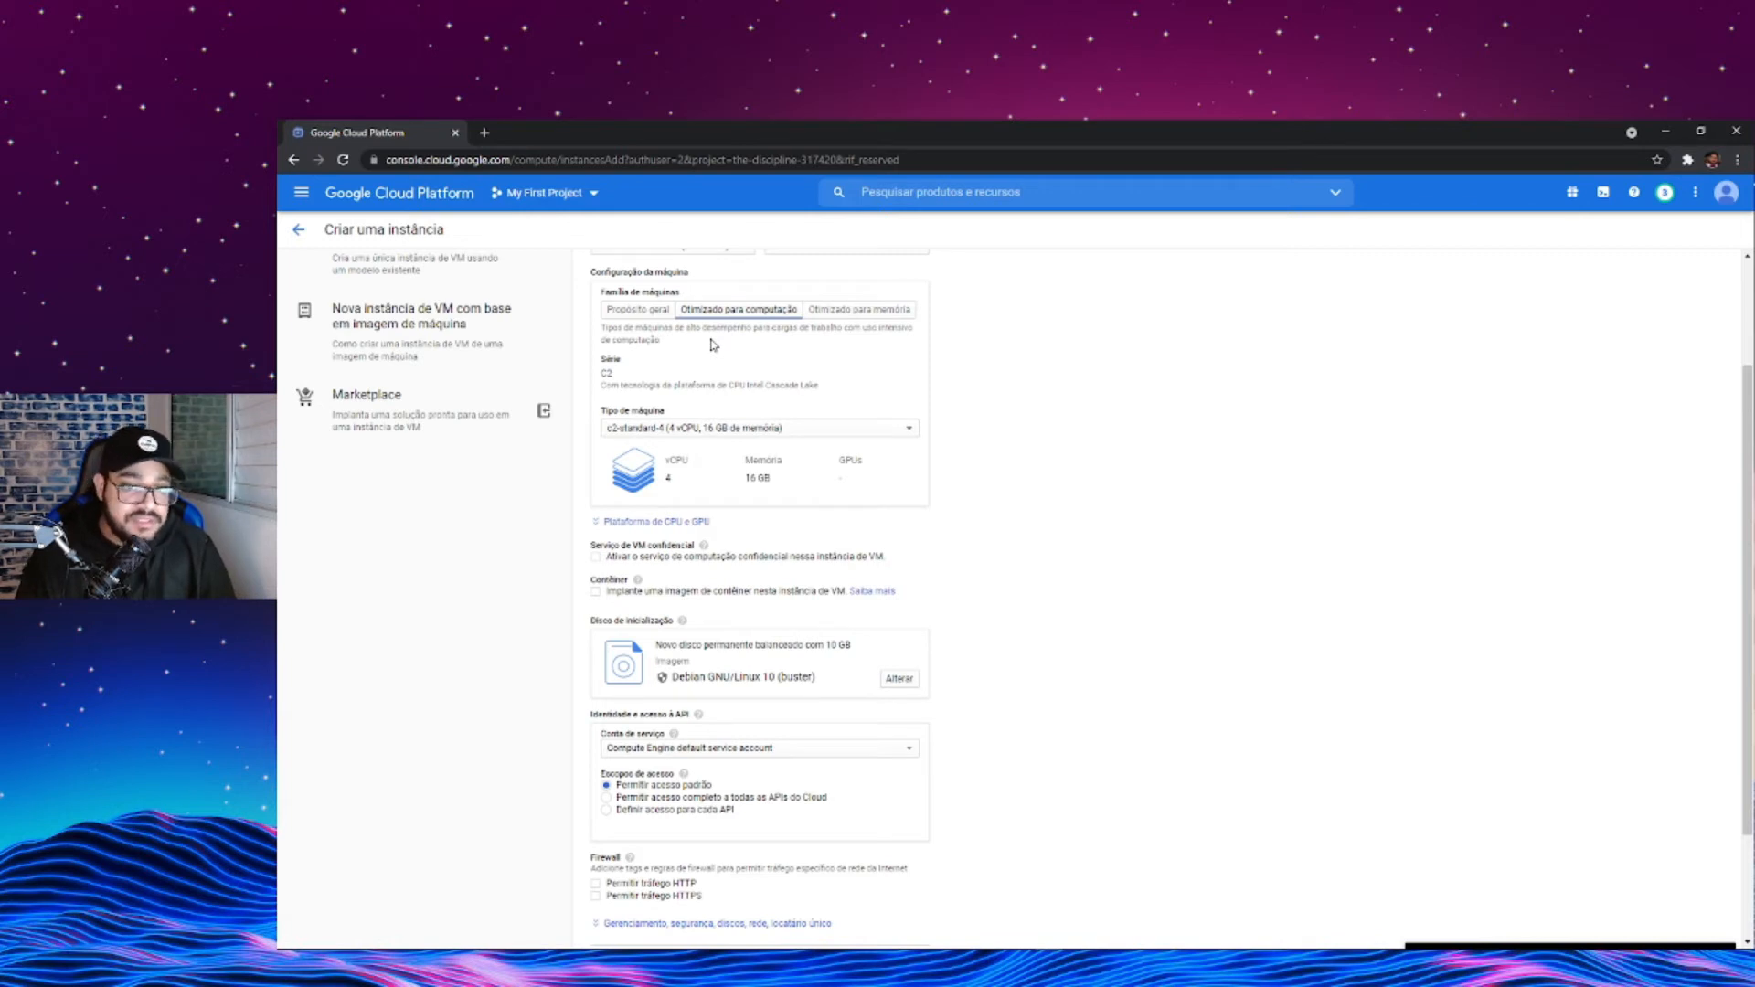
- Configure the instance with the general-purpose machine family and the e2-standard-2 machine type (2 vCPU, 8 GB memory)
left_click(637, 309)
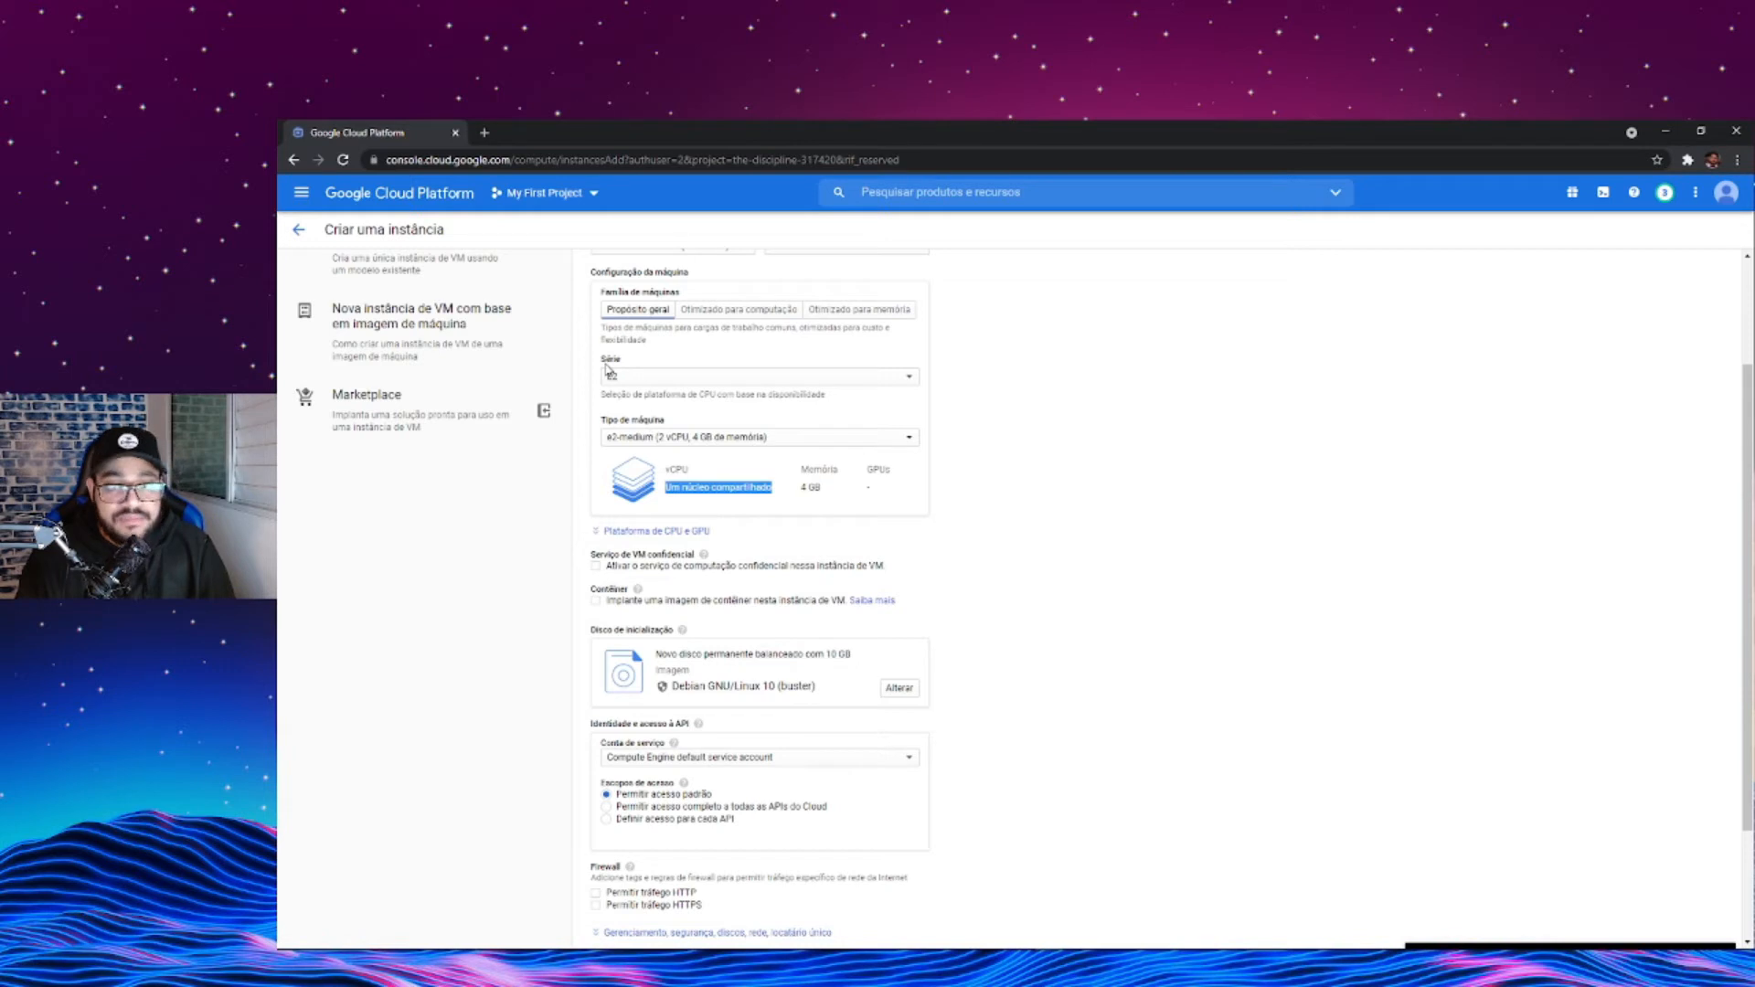
left_click(651, 437)
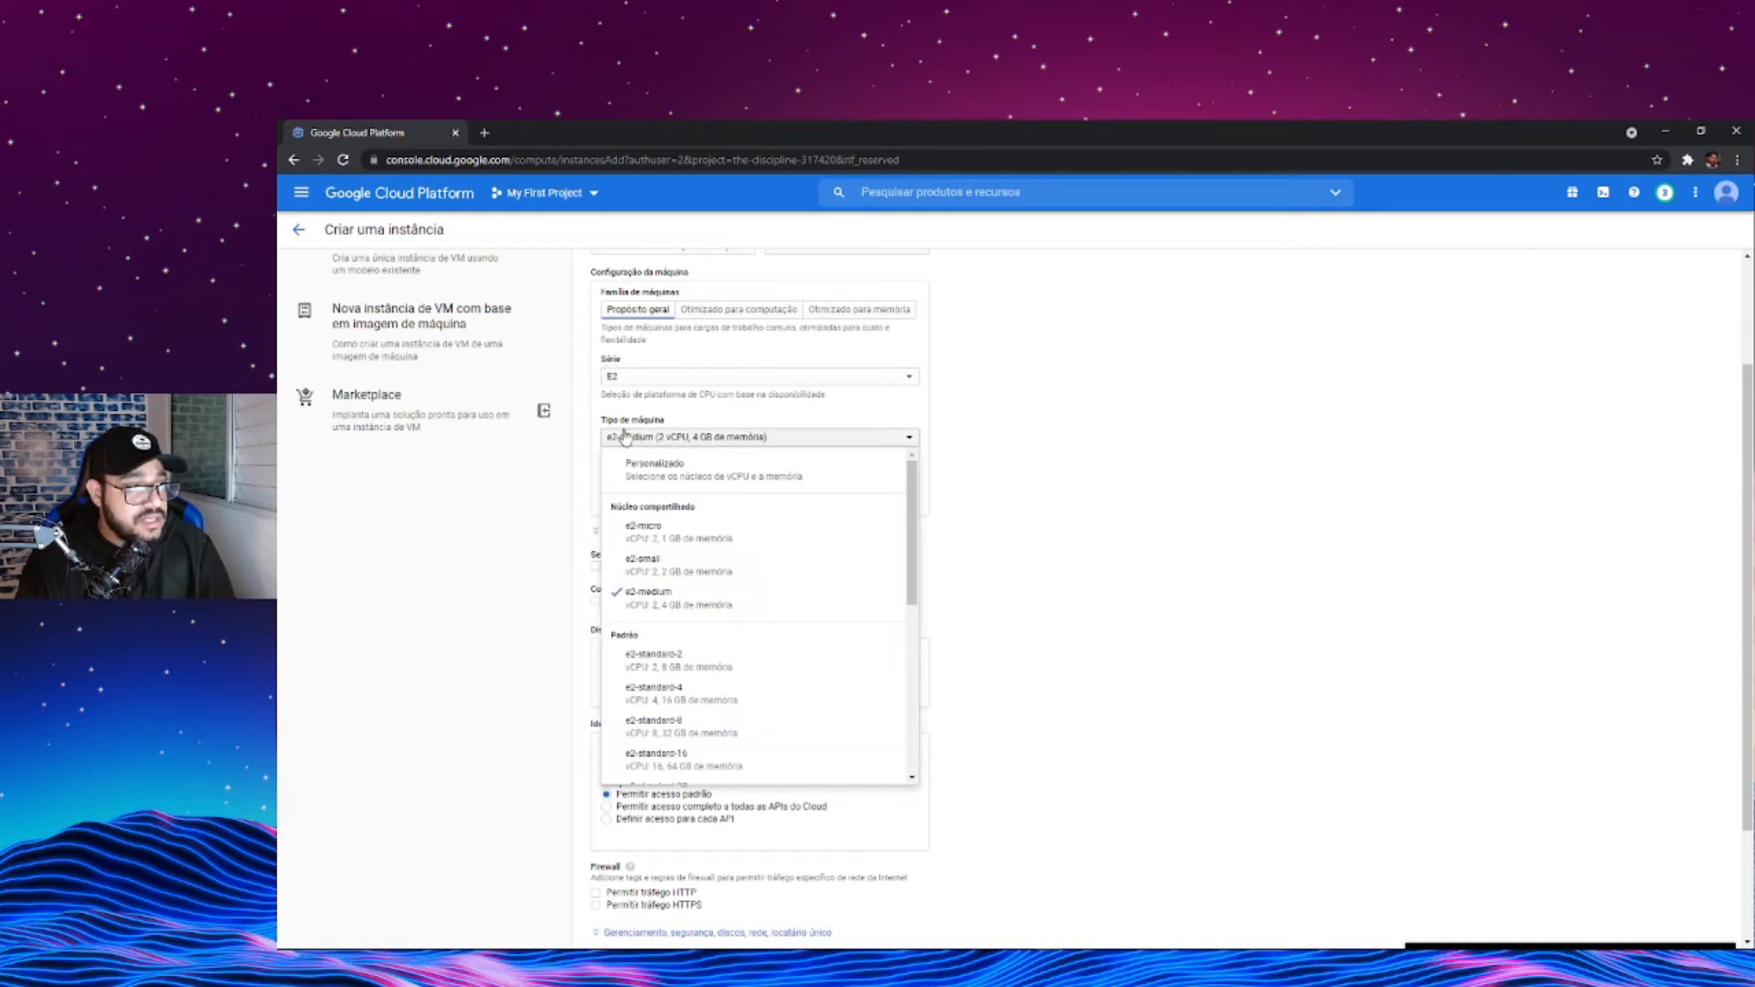
left_click(662, 674)
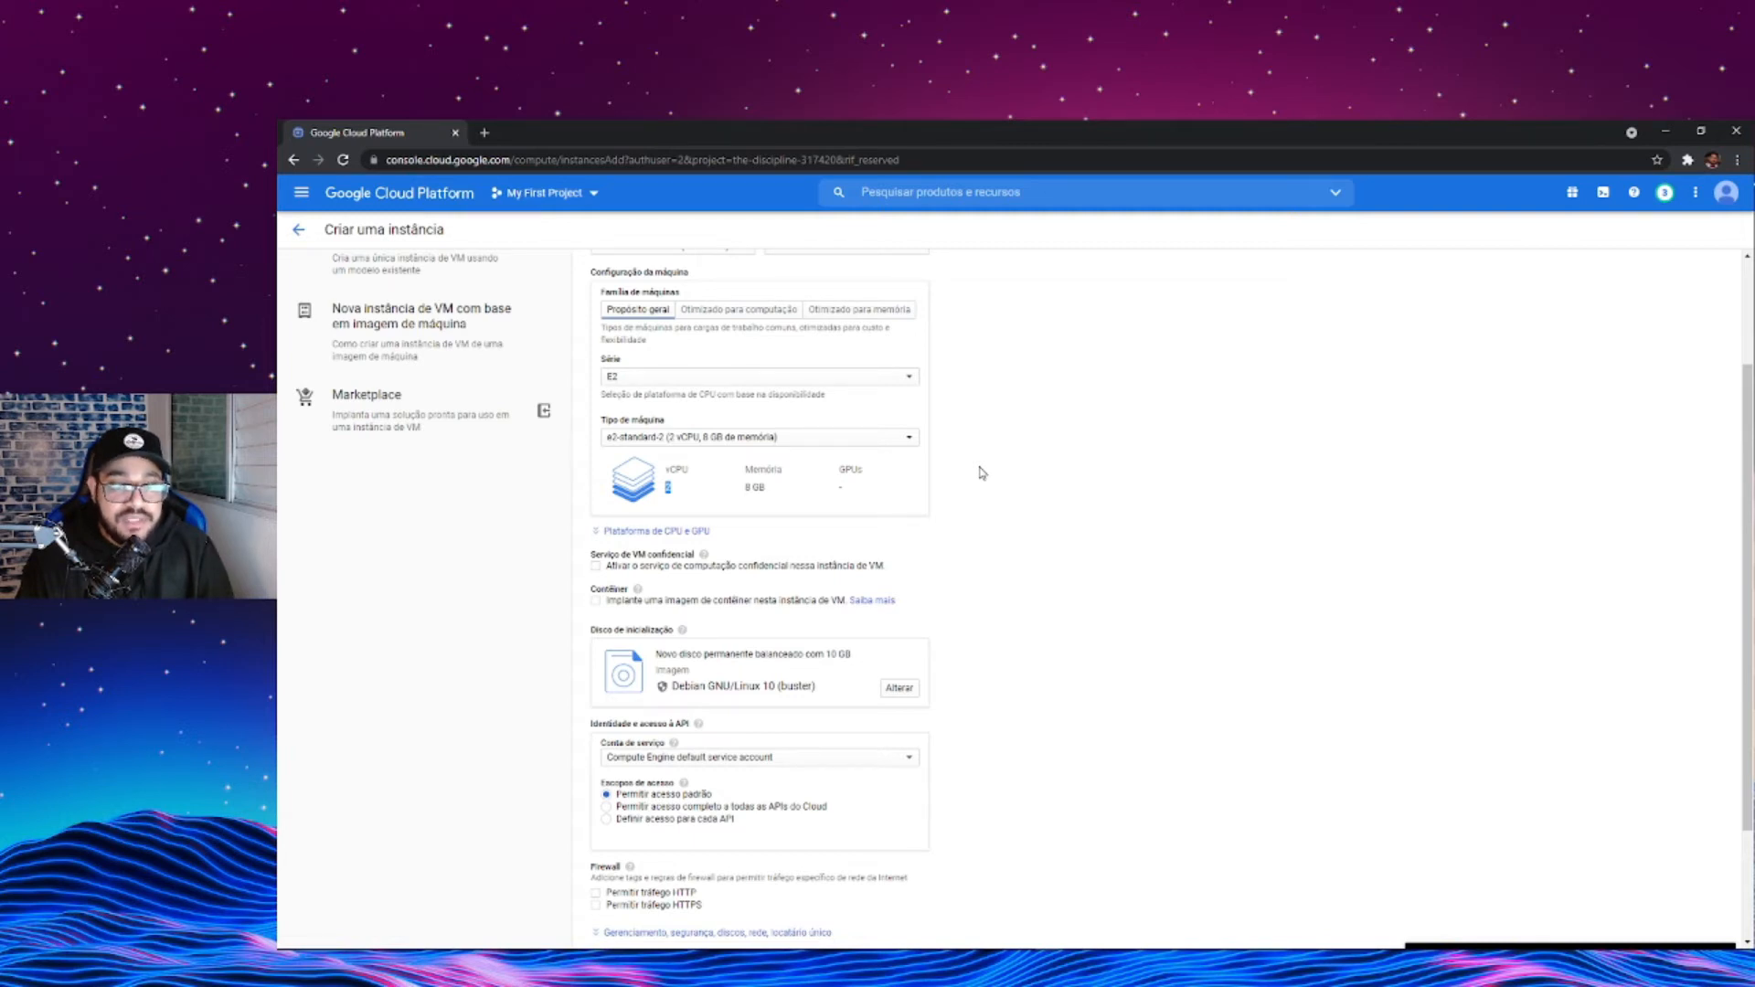
- Examine the CPU platform and GPU options for the instance, then collapse them without changing anything
scroll(980, 471, "down", 3)
scroll(953, 490, "up", 3)
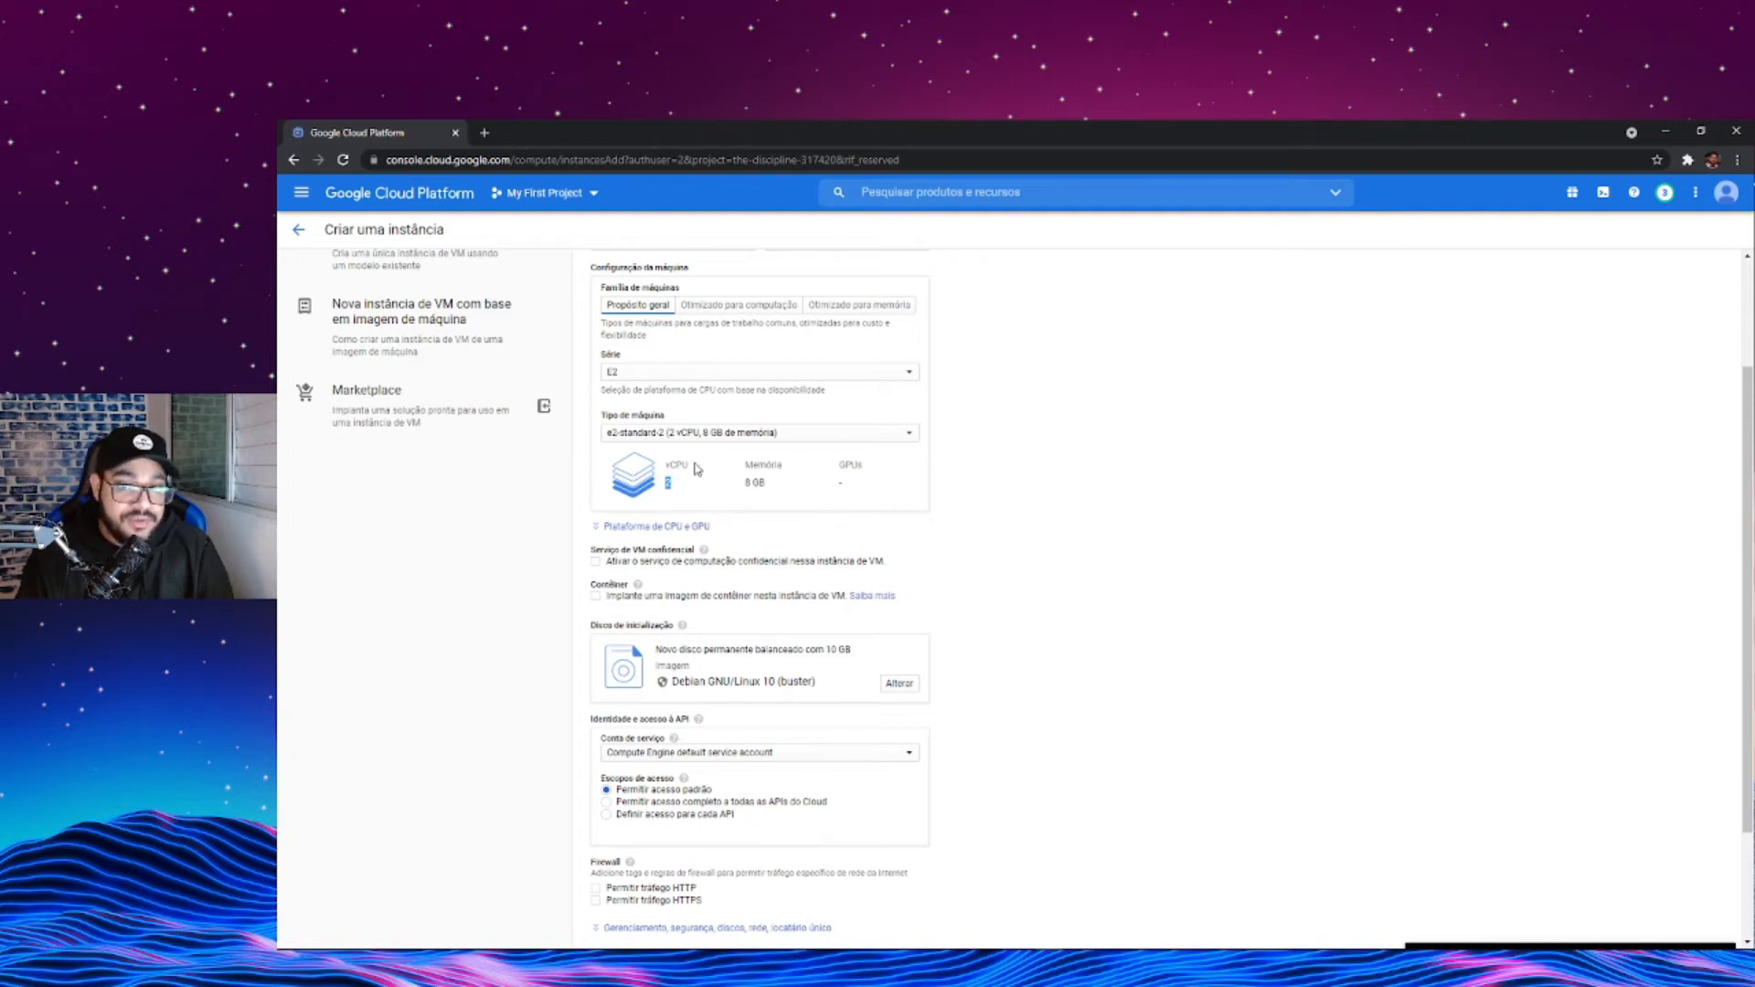
scroll(764, 481, "down", 1)
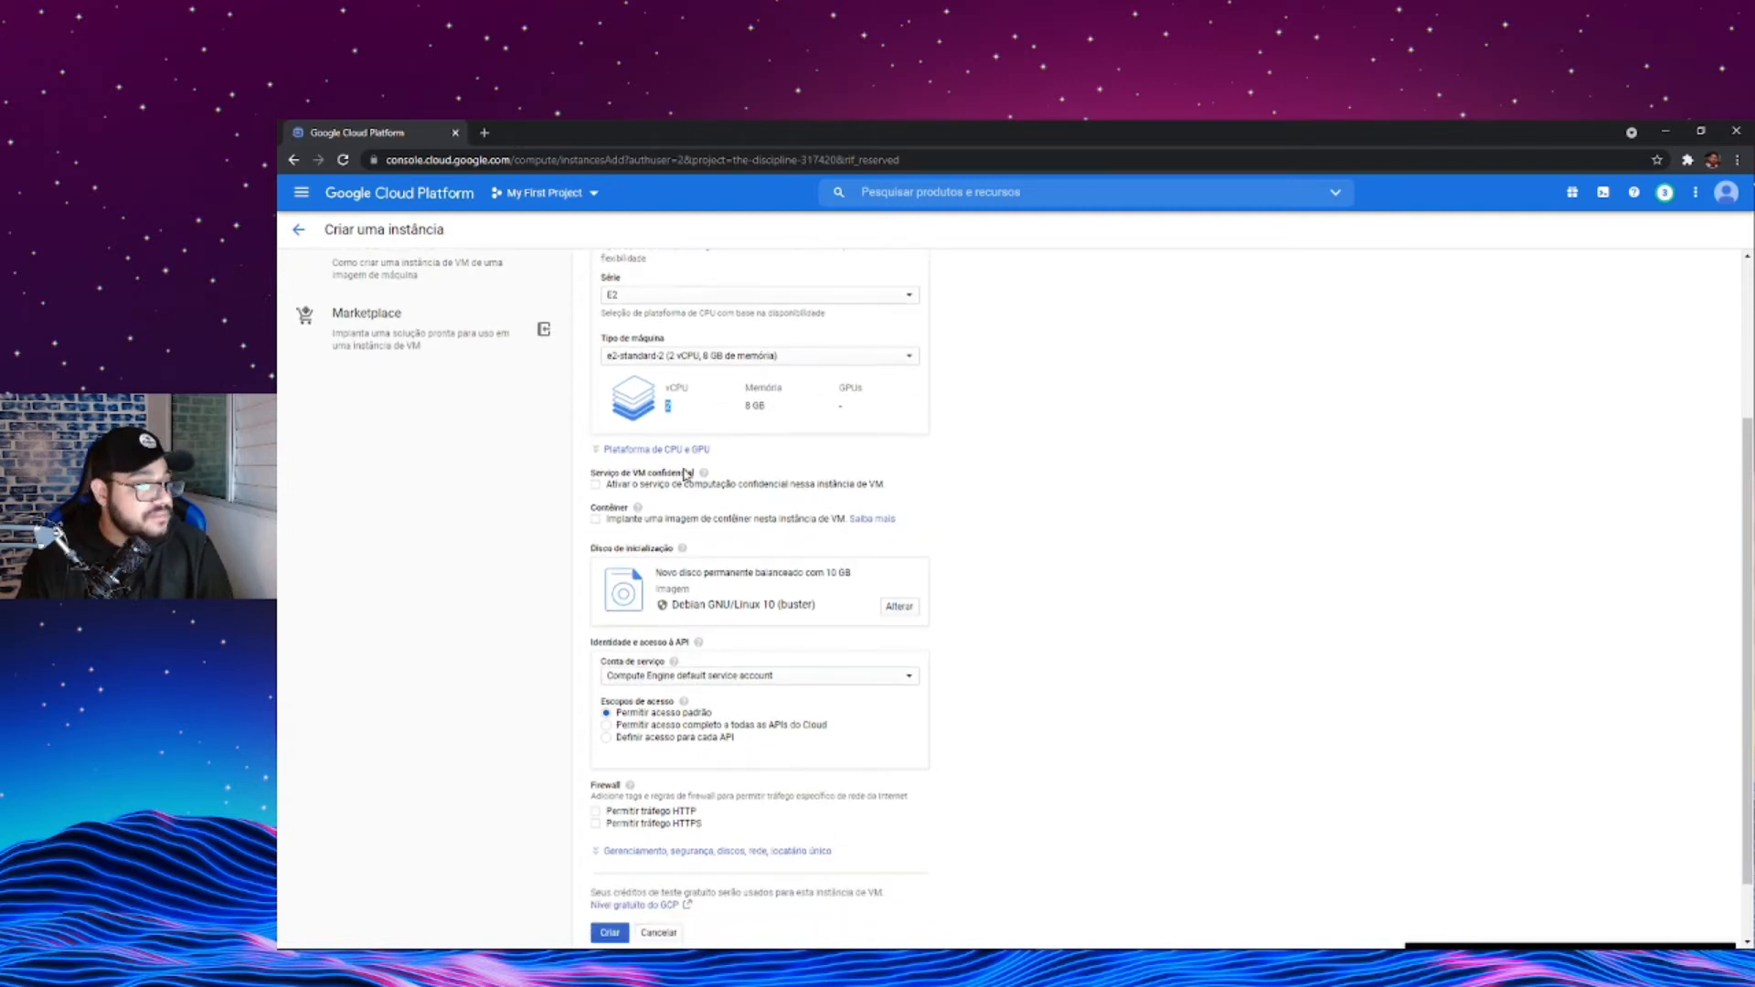
scroll(686, 446, "down", 1)
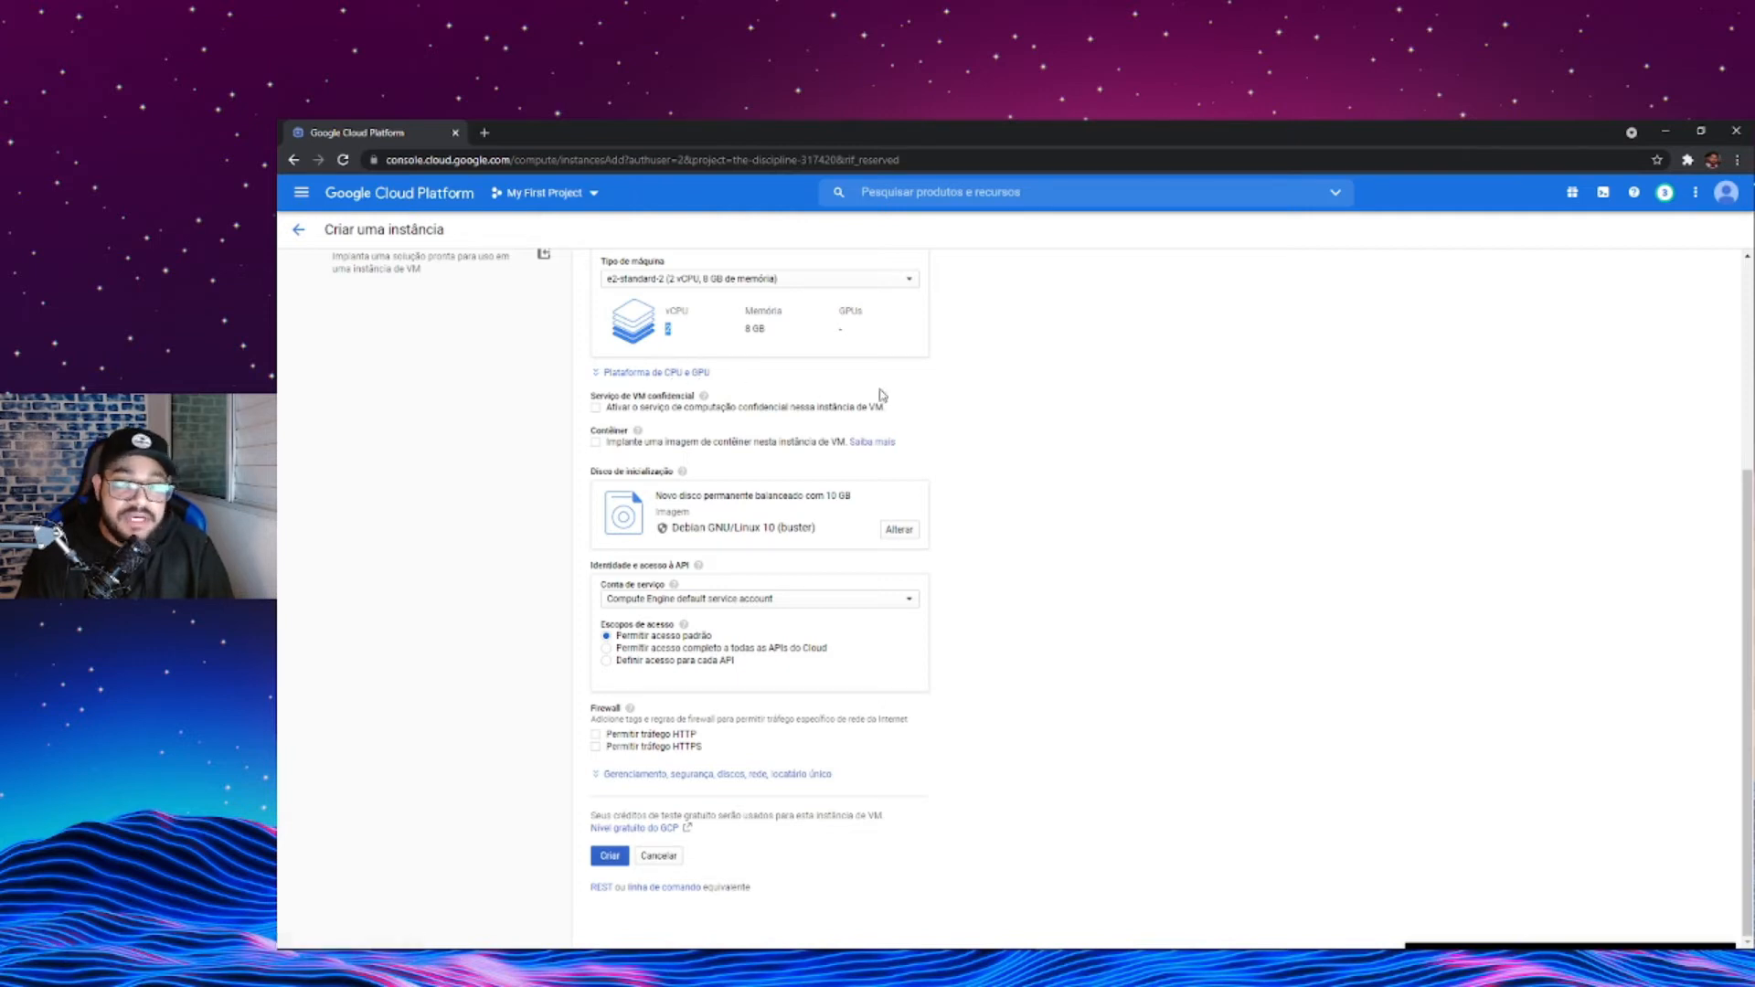
left_click(704, 373)
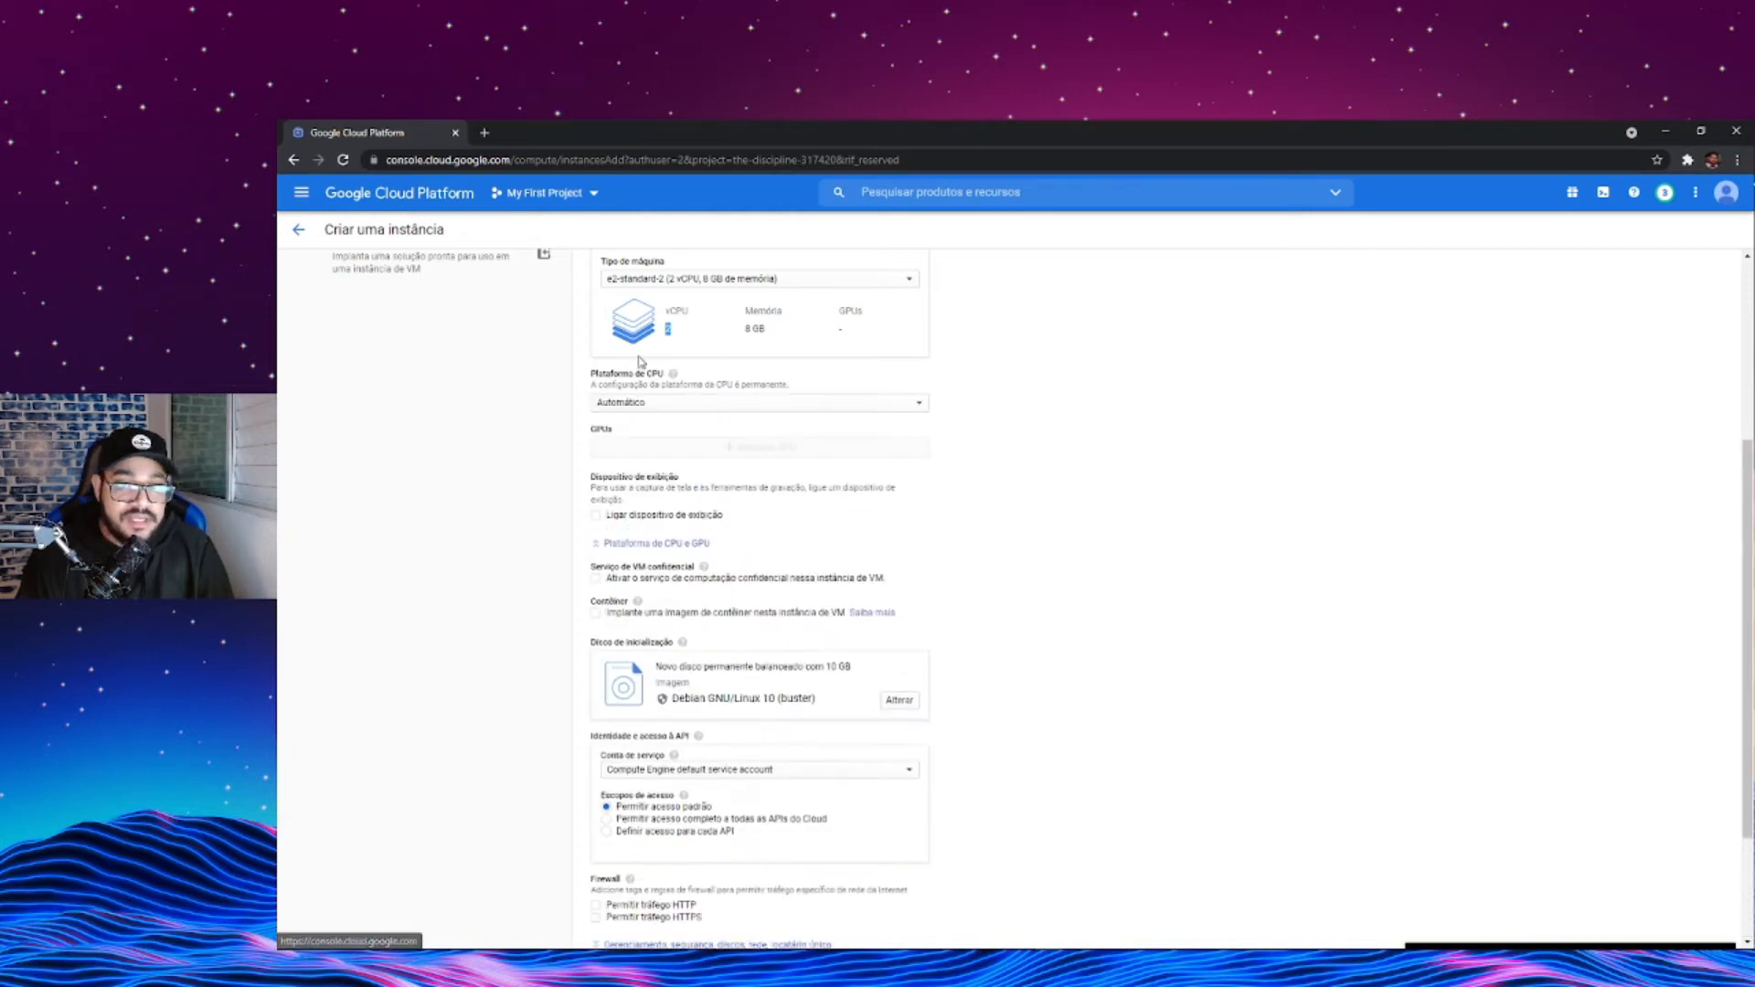
left_click(660, 546)
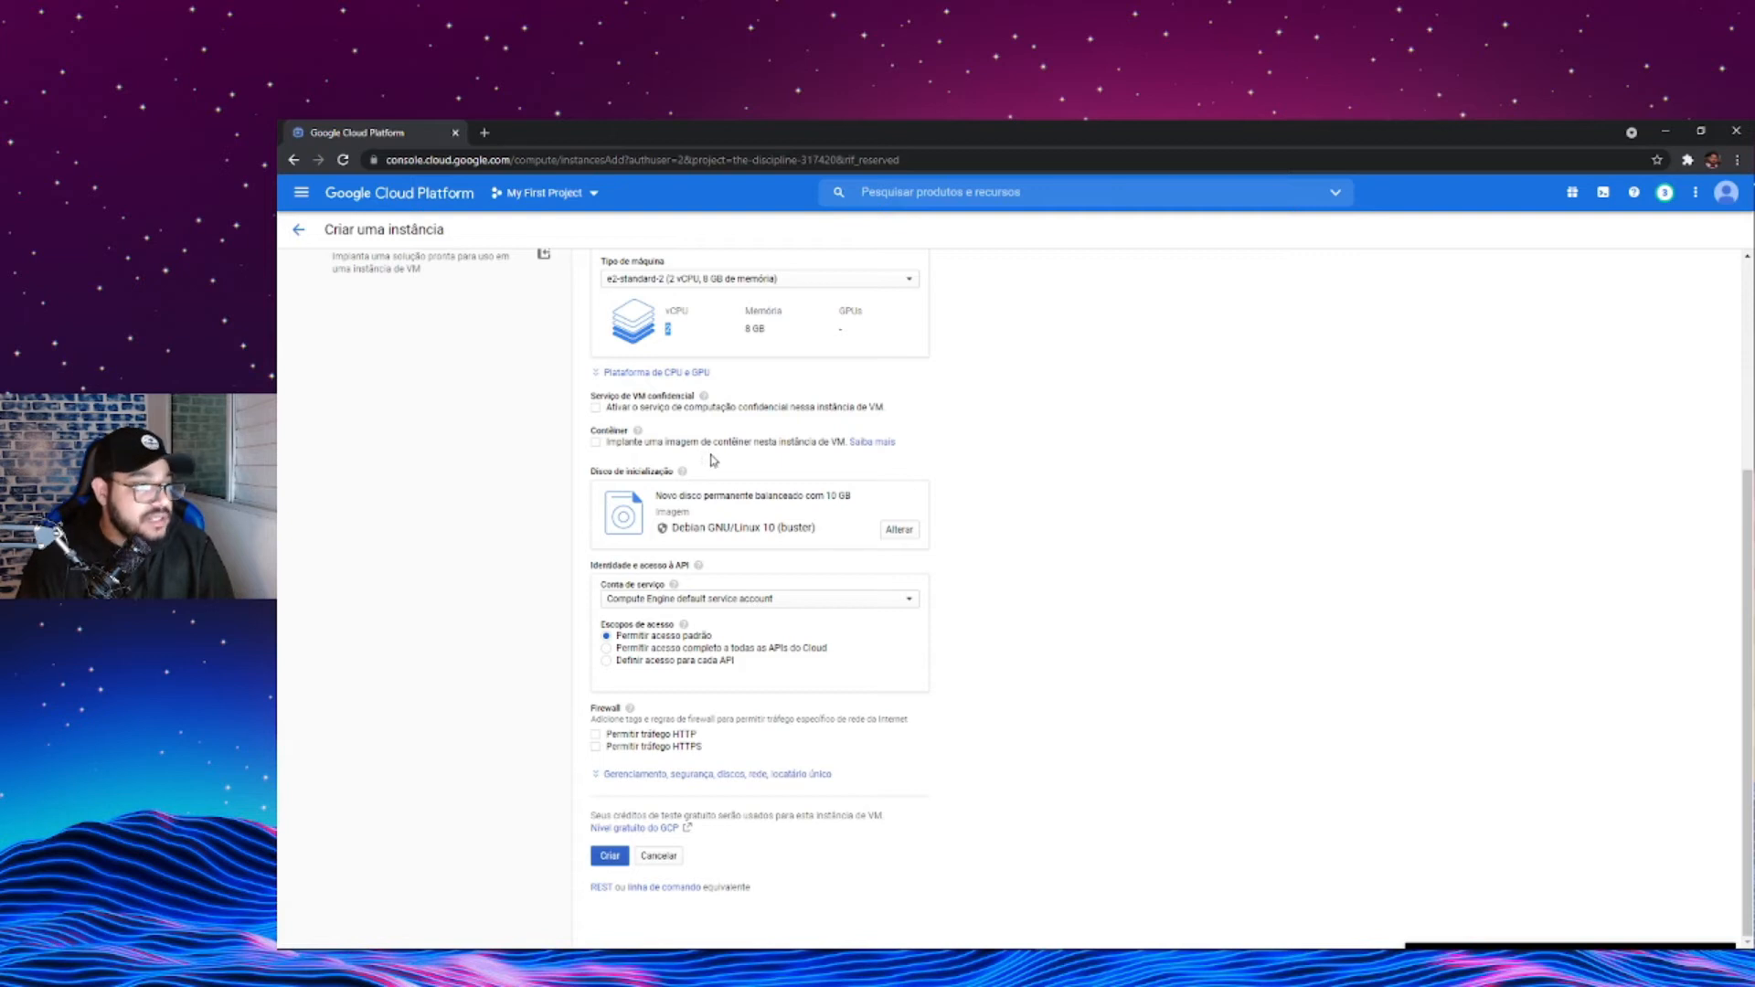
- Change the boot disk's operating system to Ubuntu, version Ubuntu 20.04 LTS
left_click_drag(600, 473, 682, 482)
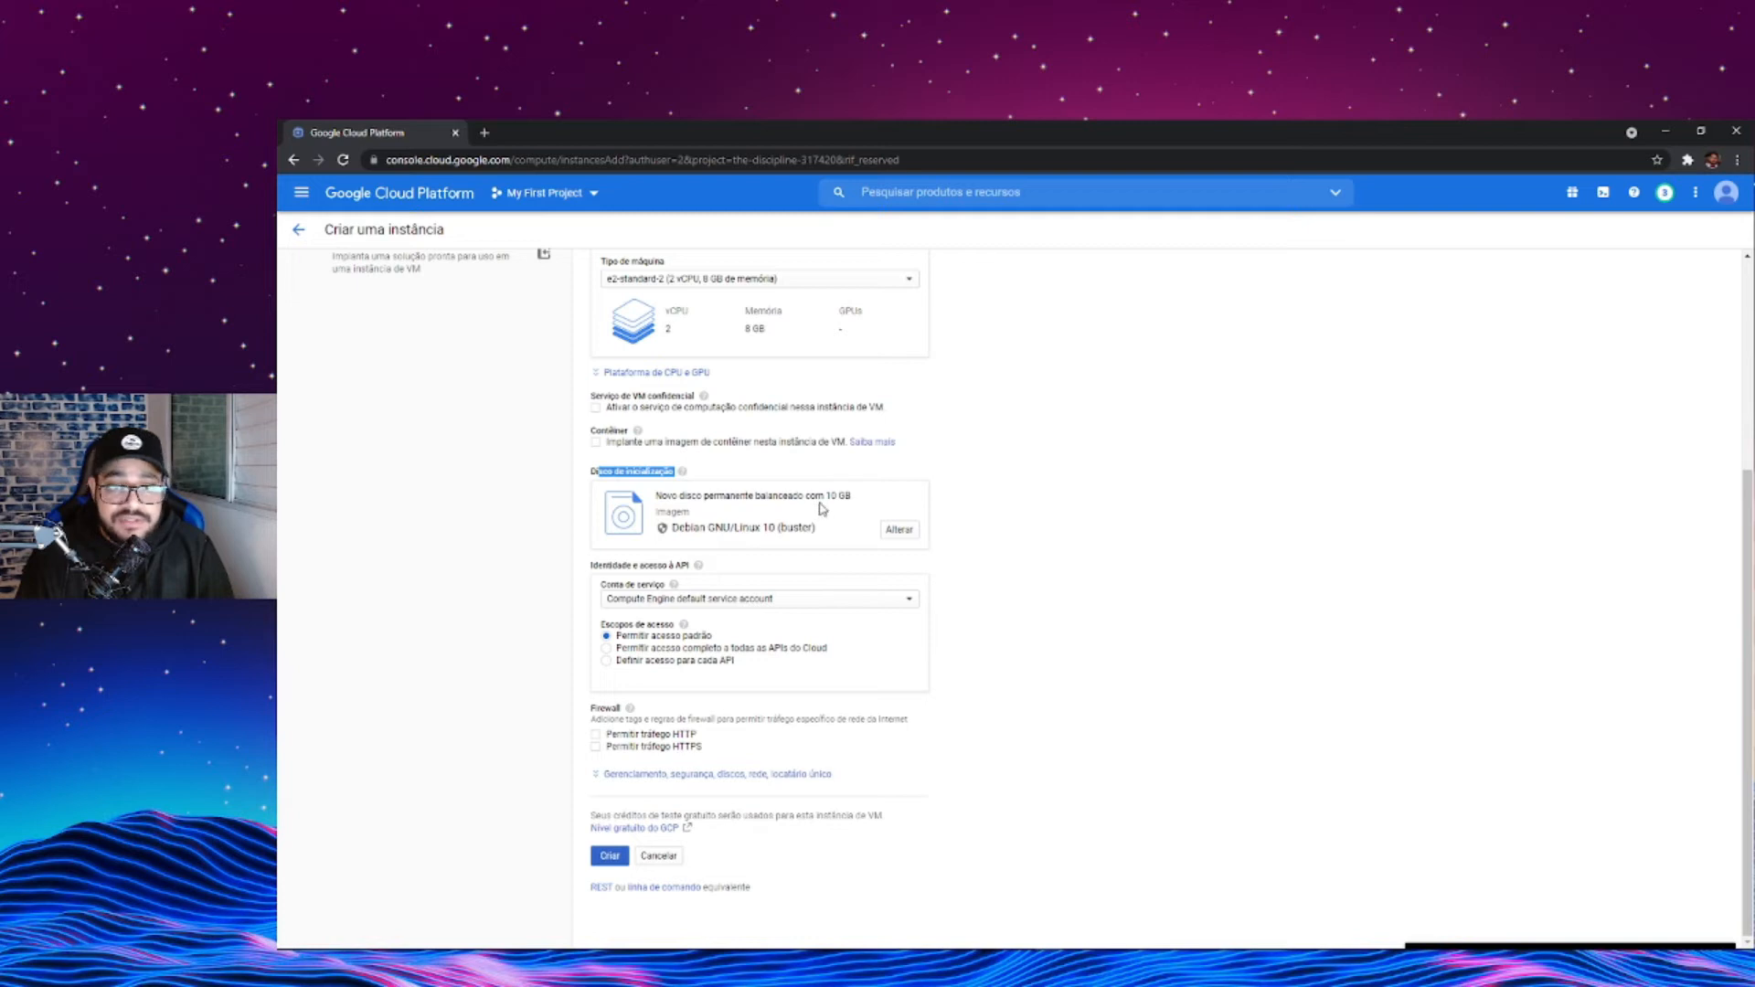
left_click(898, 529)
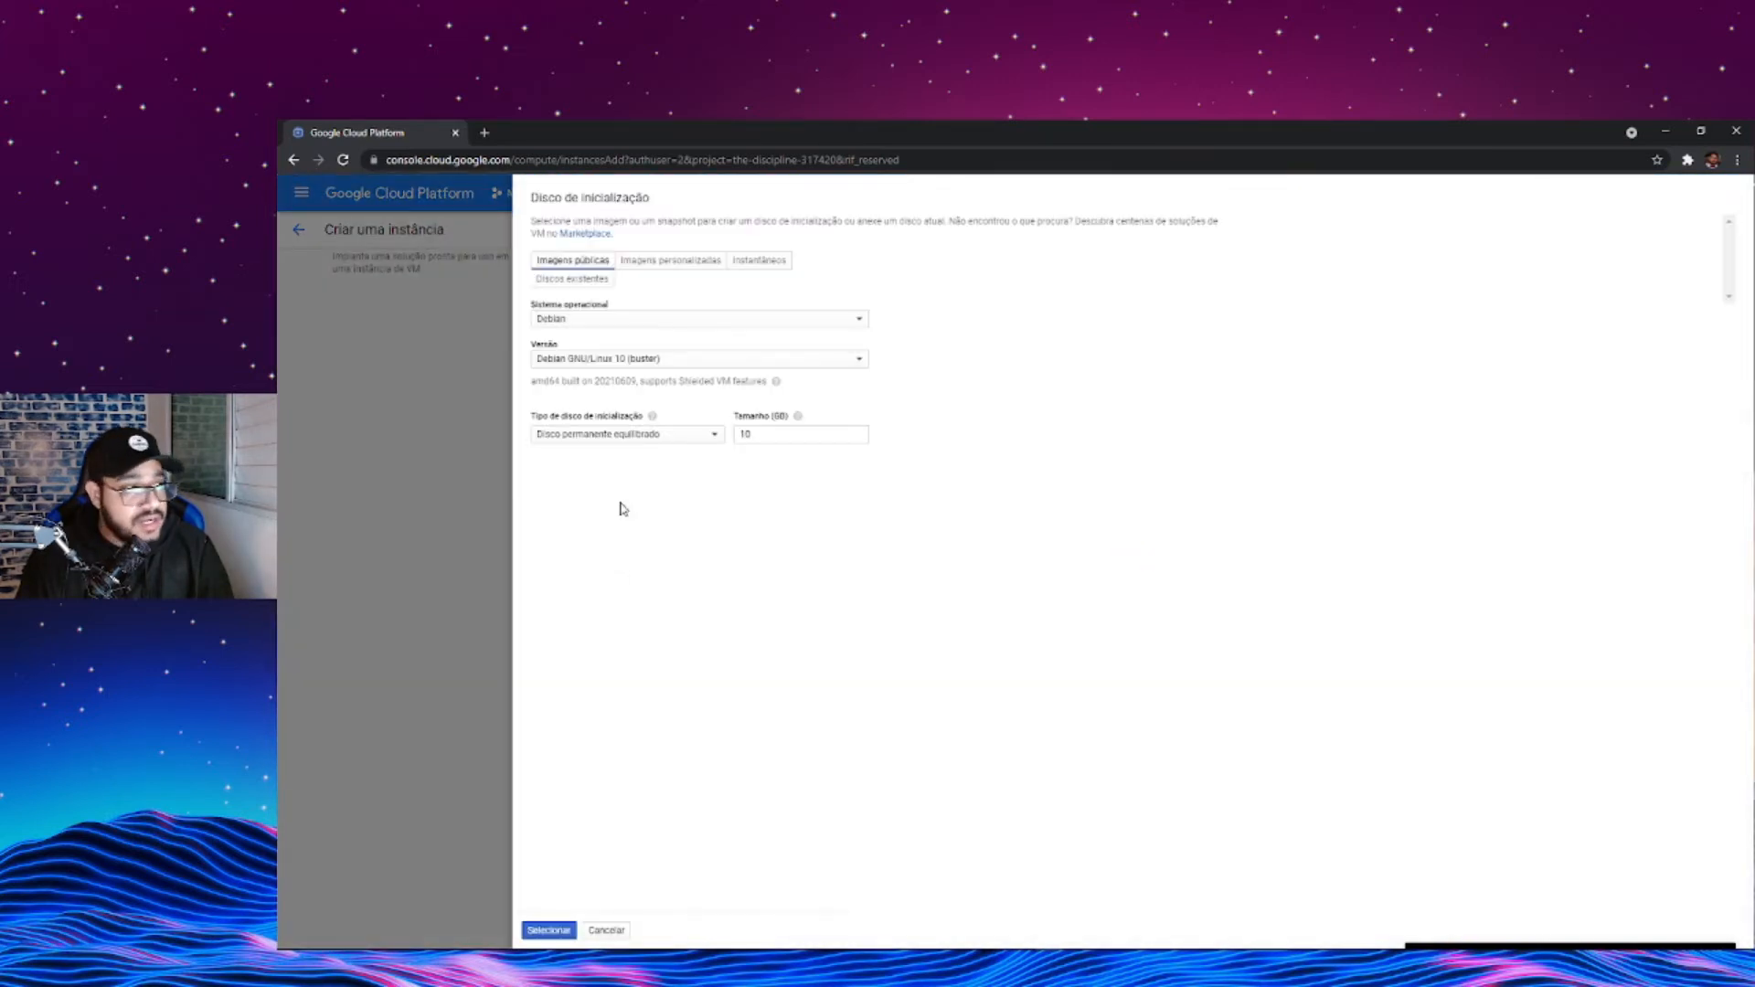
left_click(690, 323)
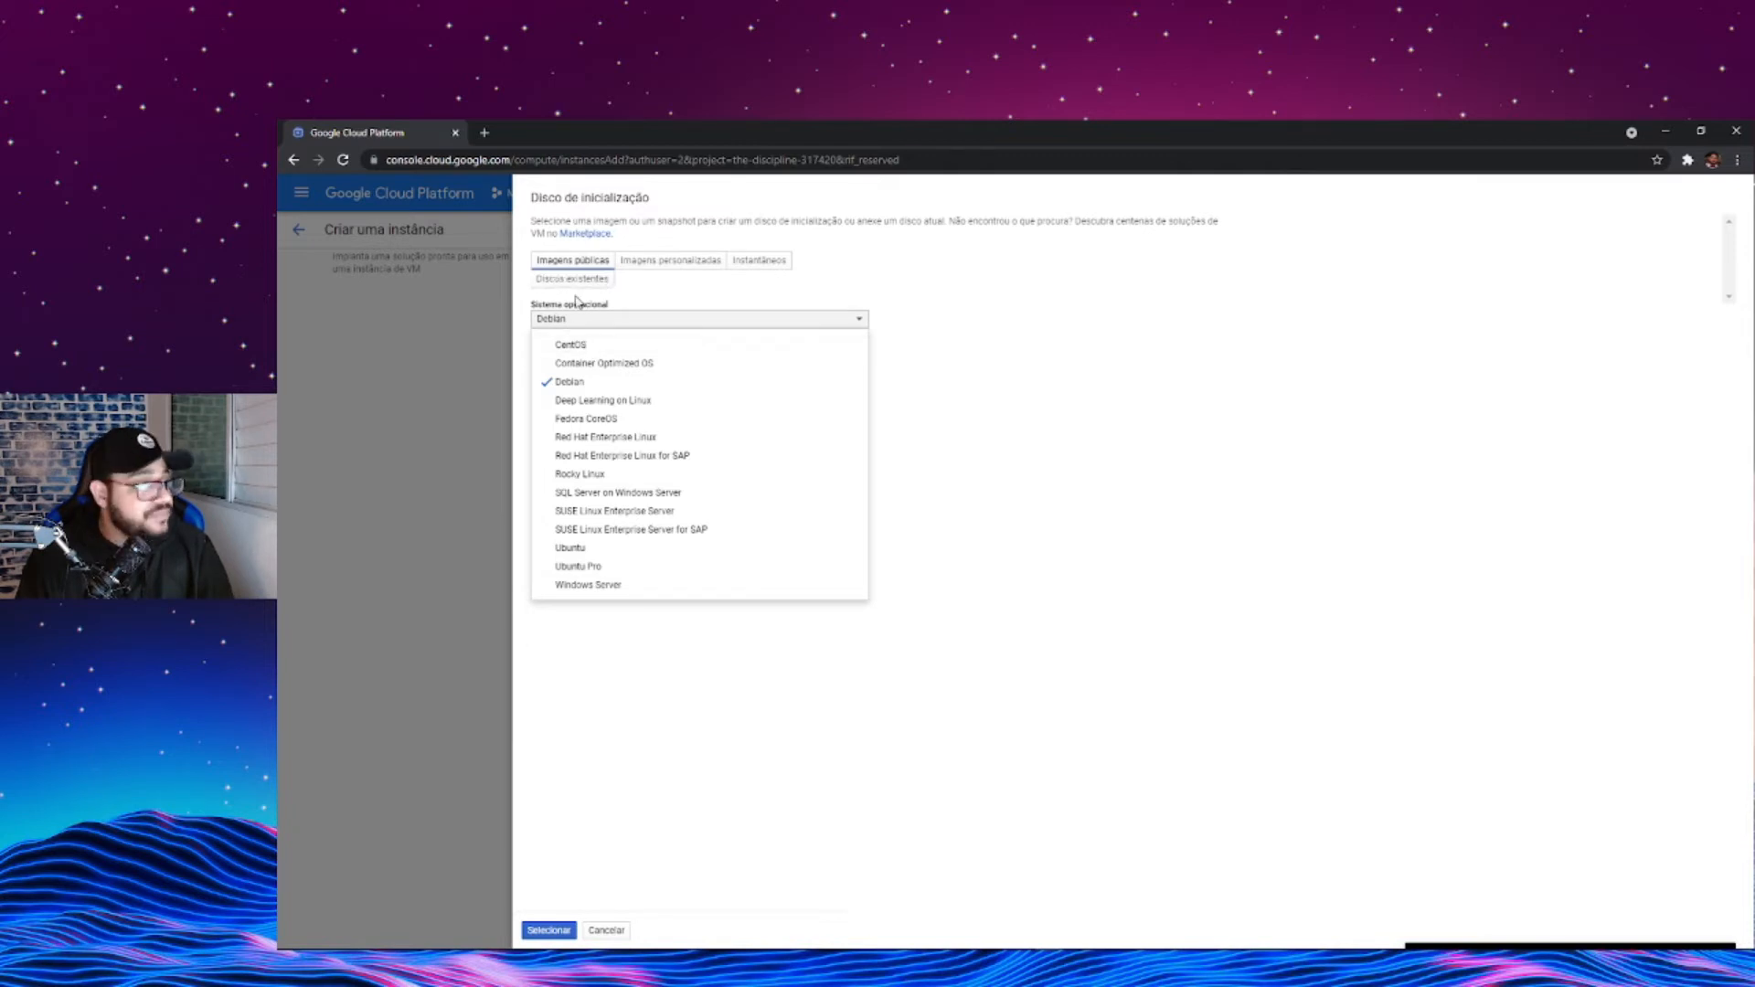
left_click(581, 552)
left_click(662, 366)
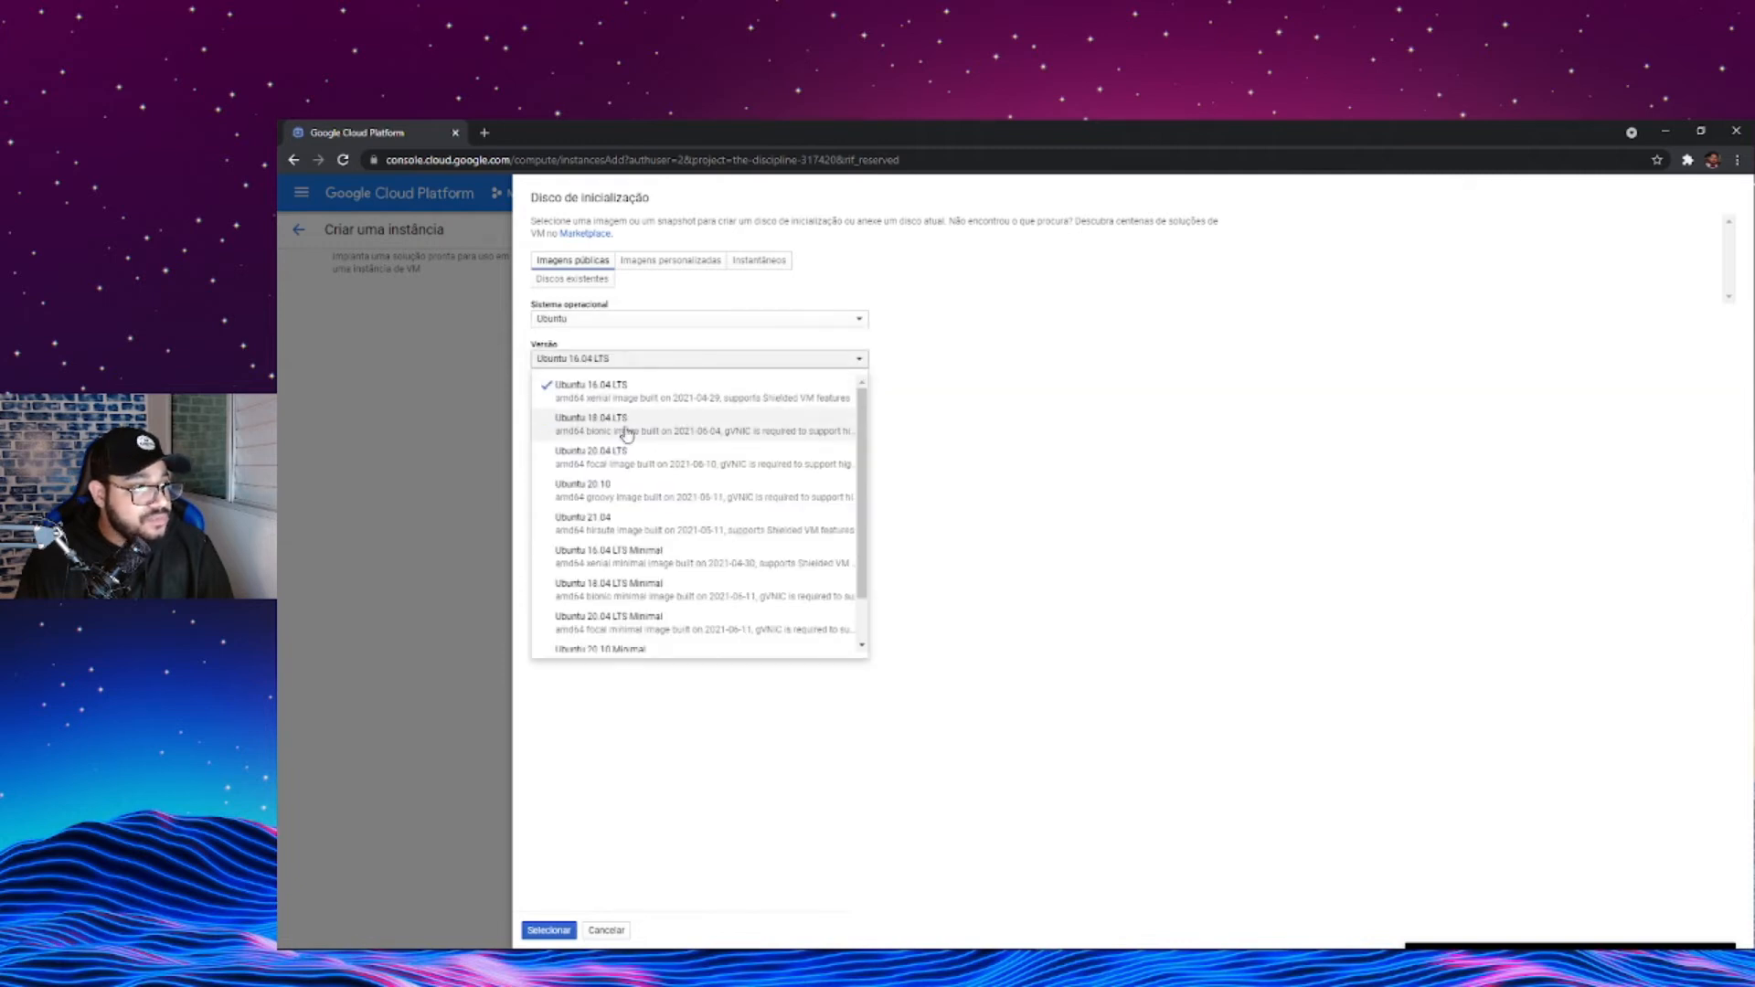
left_click(626, 455)
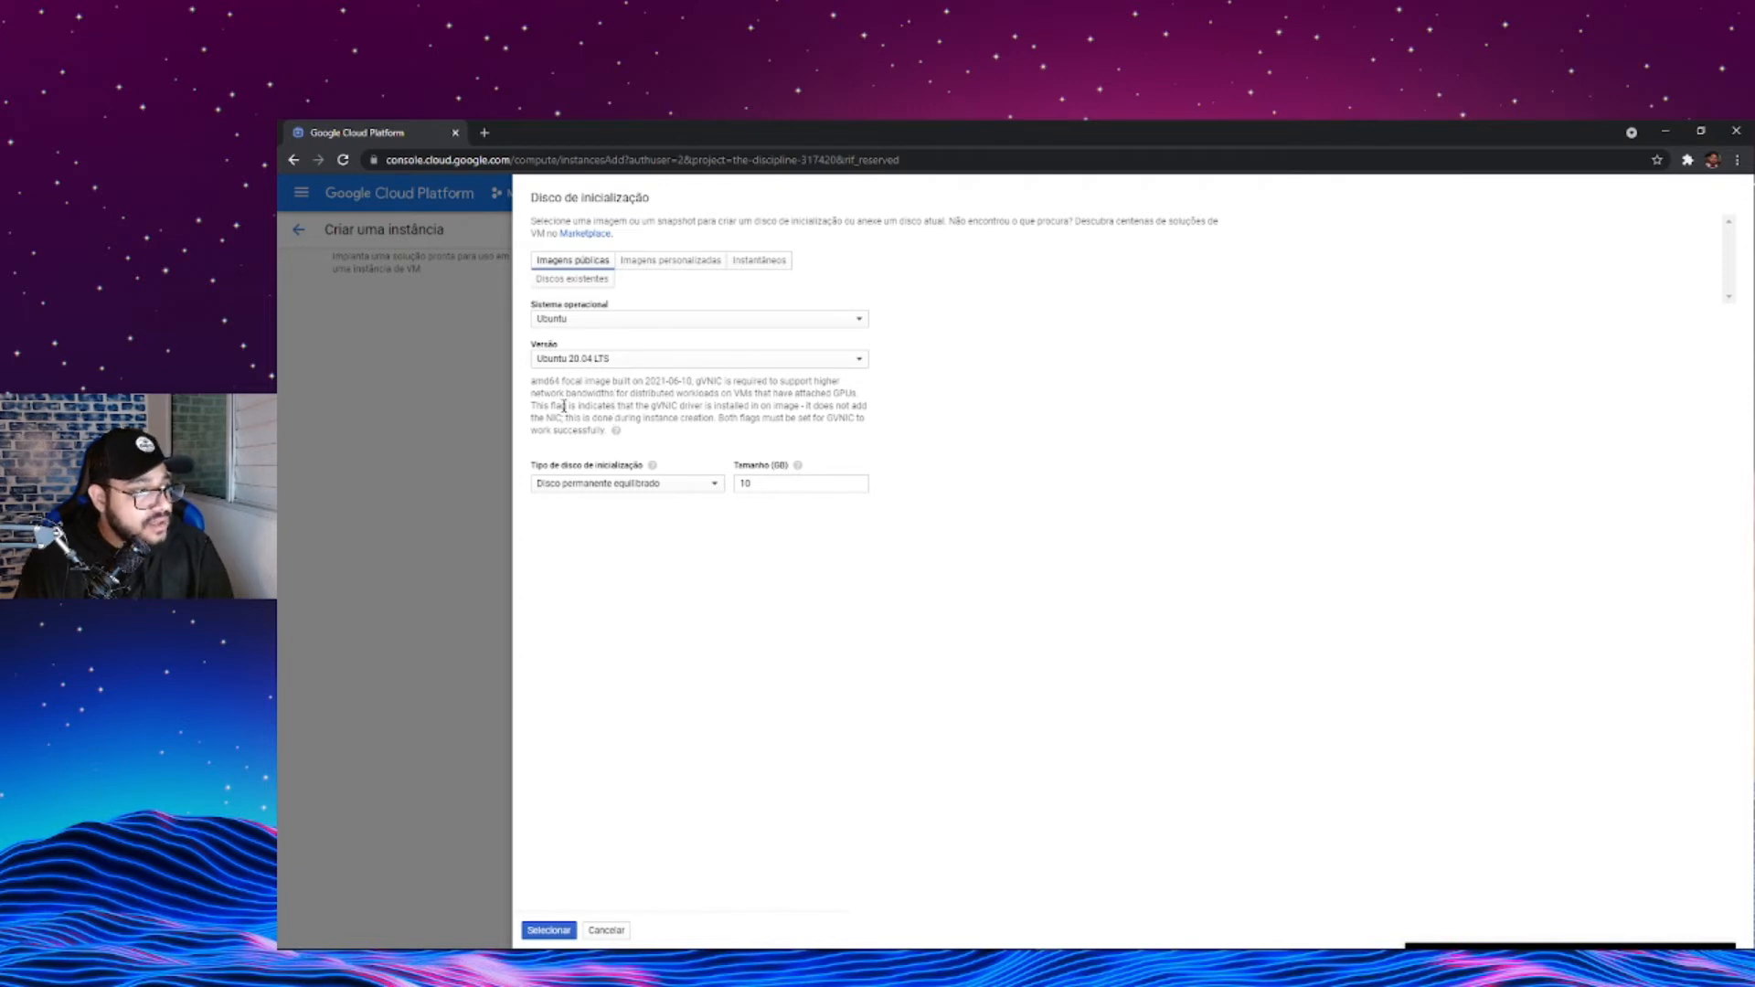
- Set the boot disk type to SSD persistent disk with a size of 60 GB, apply it and check the disk summary
left_click(615, 492)
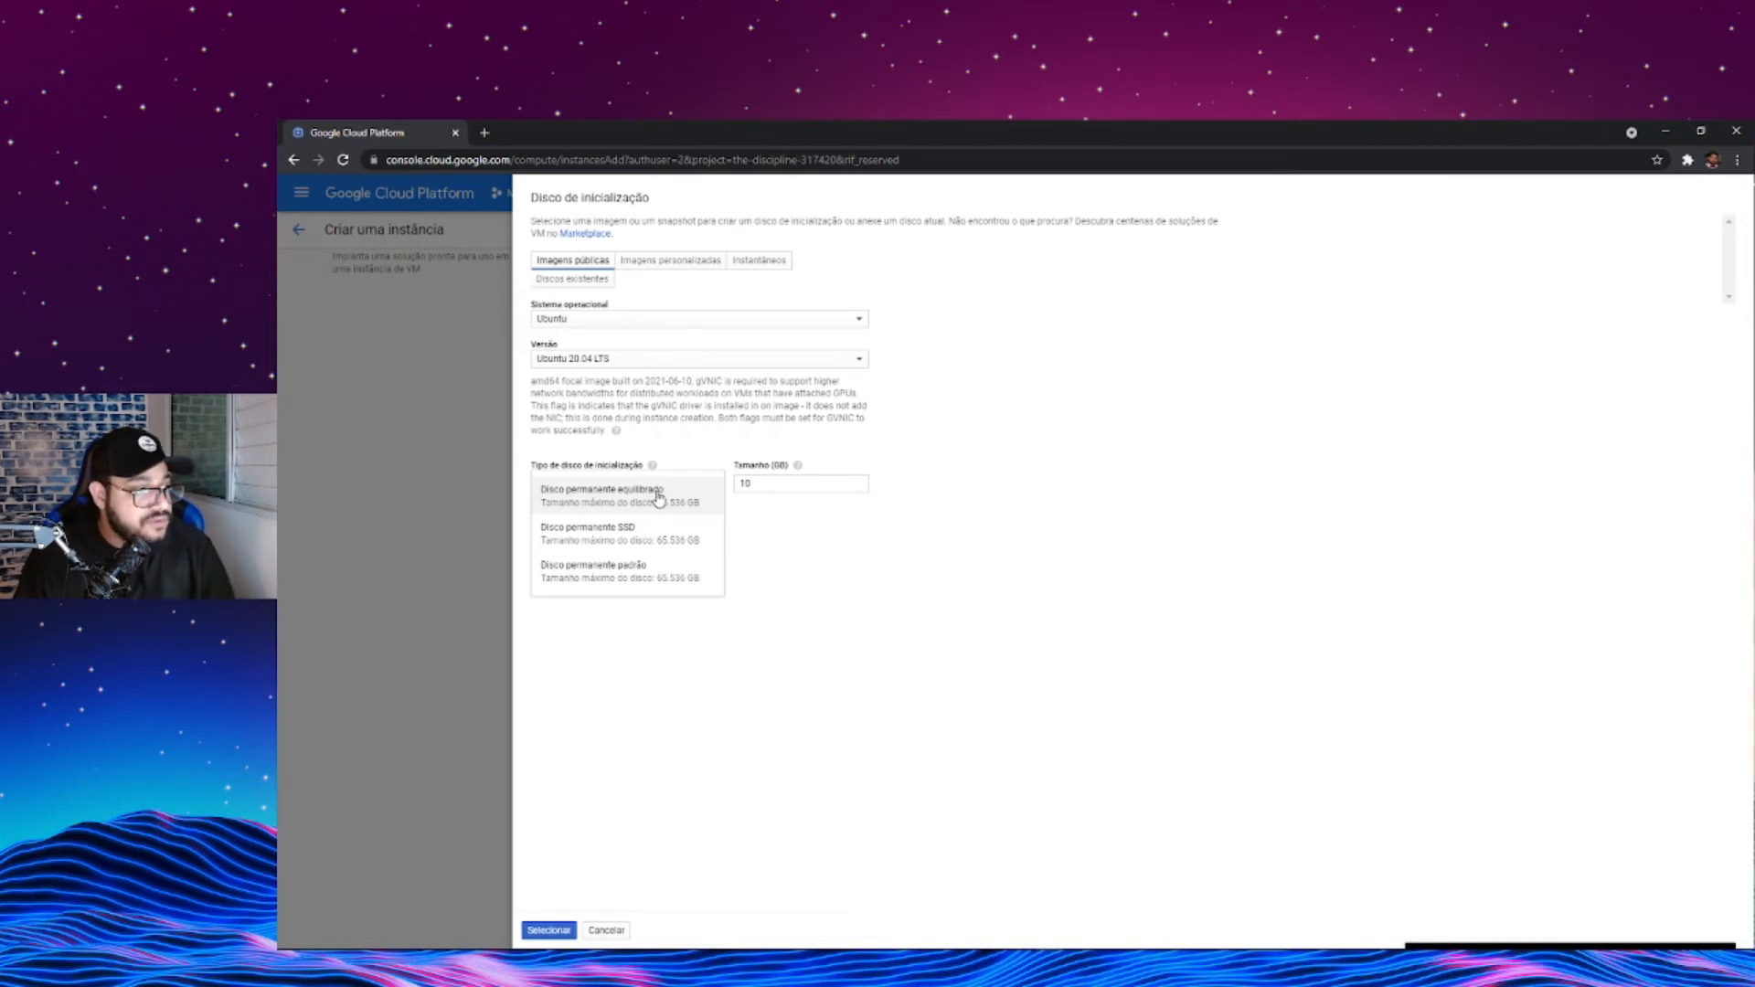
left_click(662, 535)
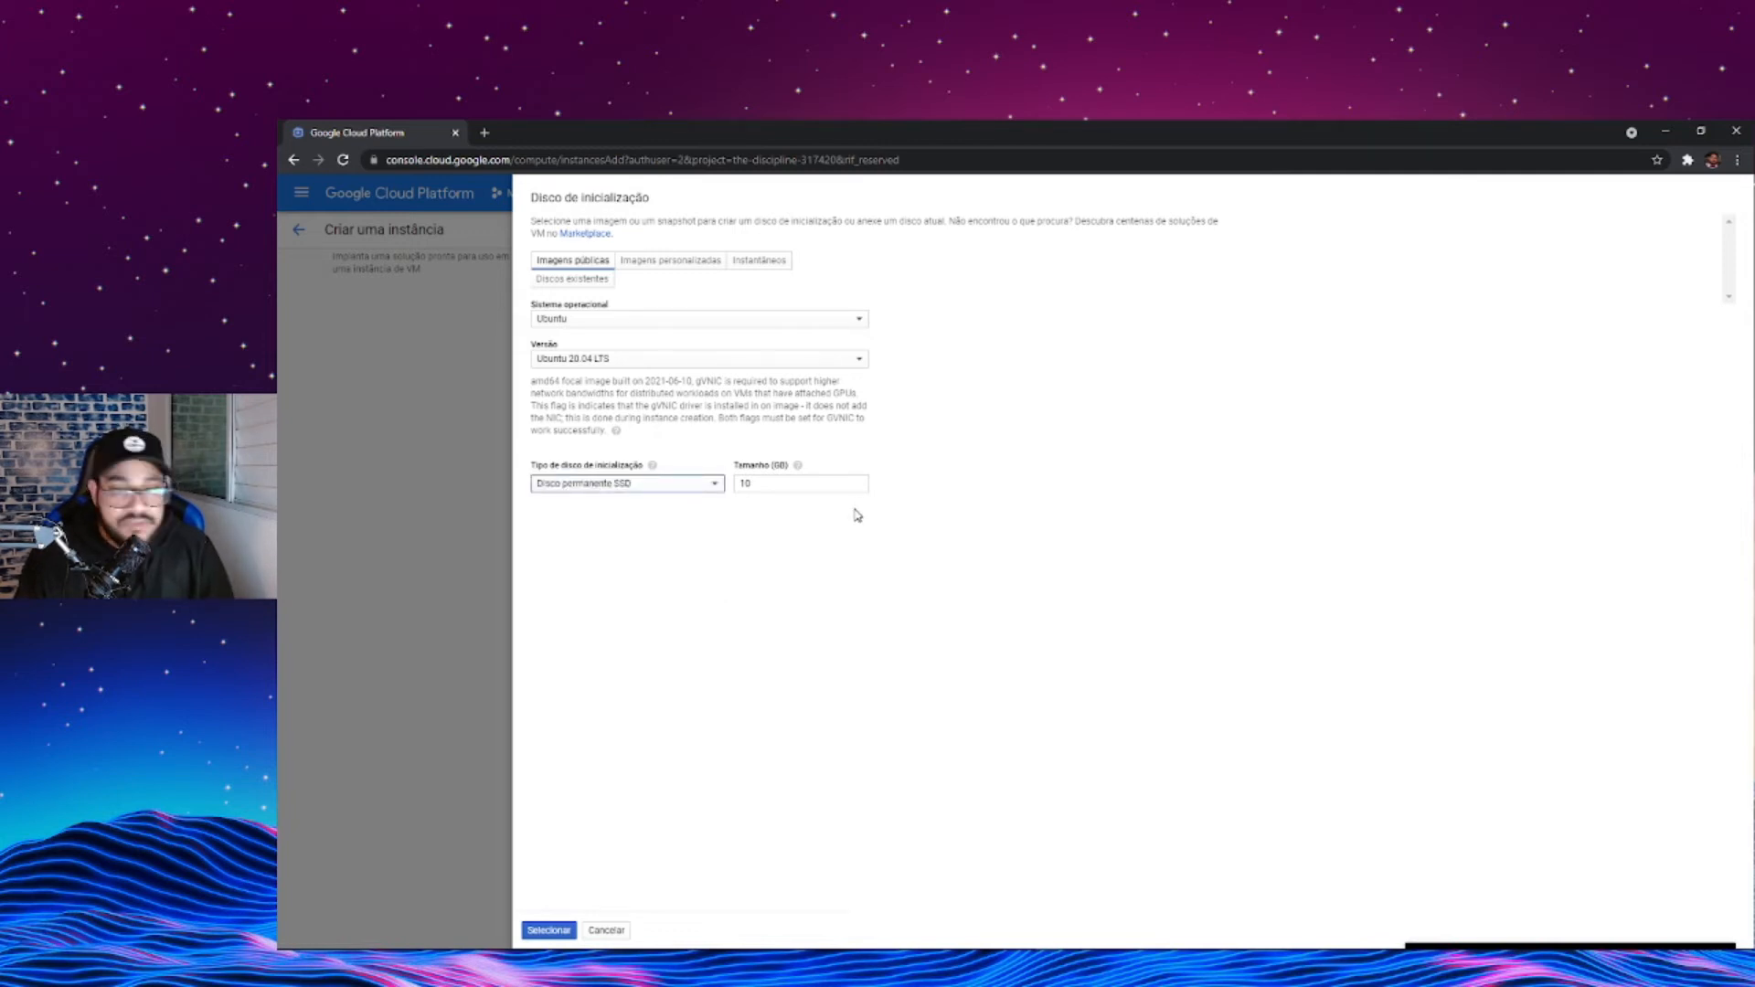
double_click(801, 479)
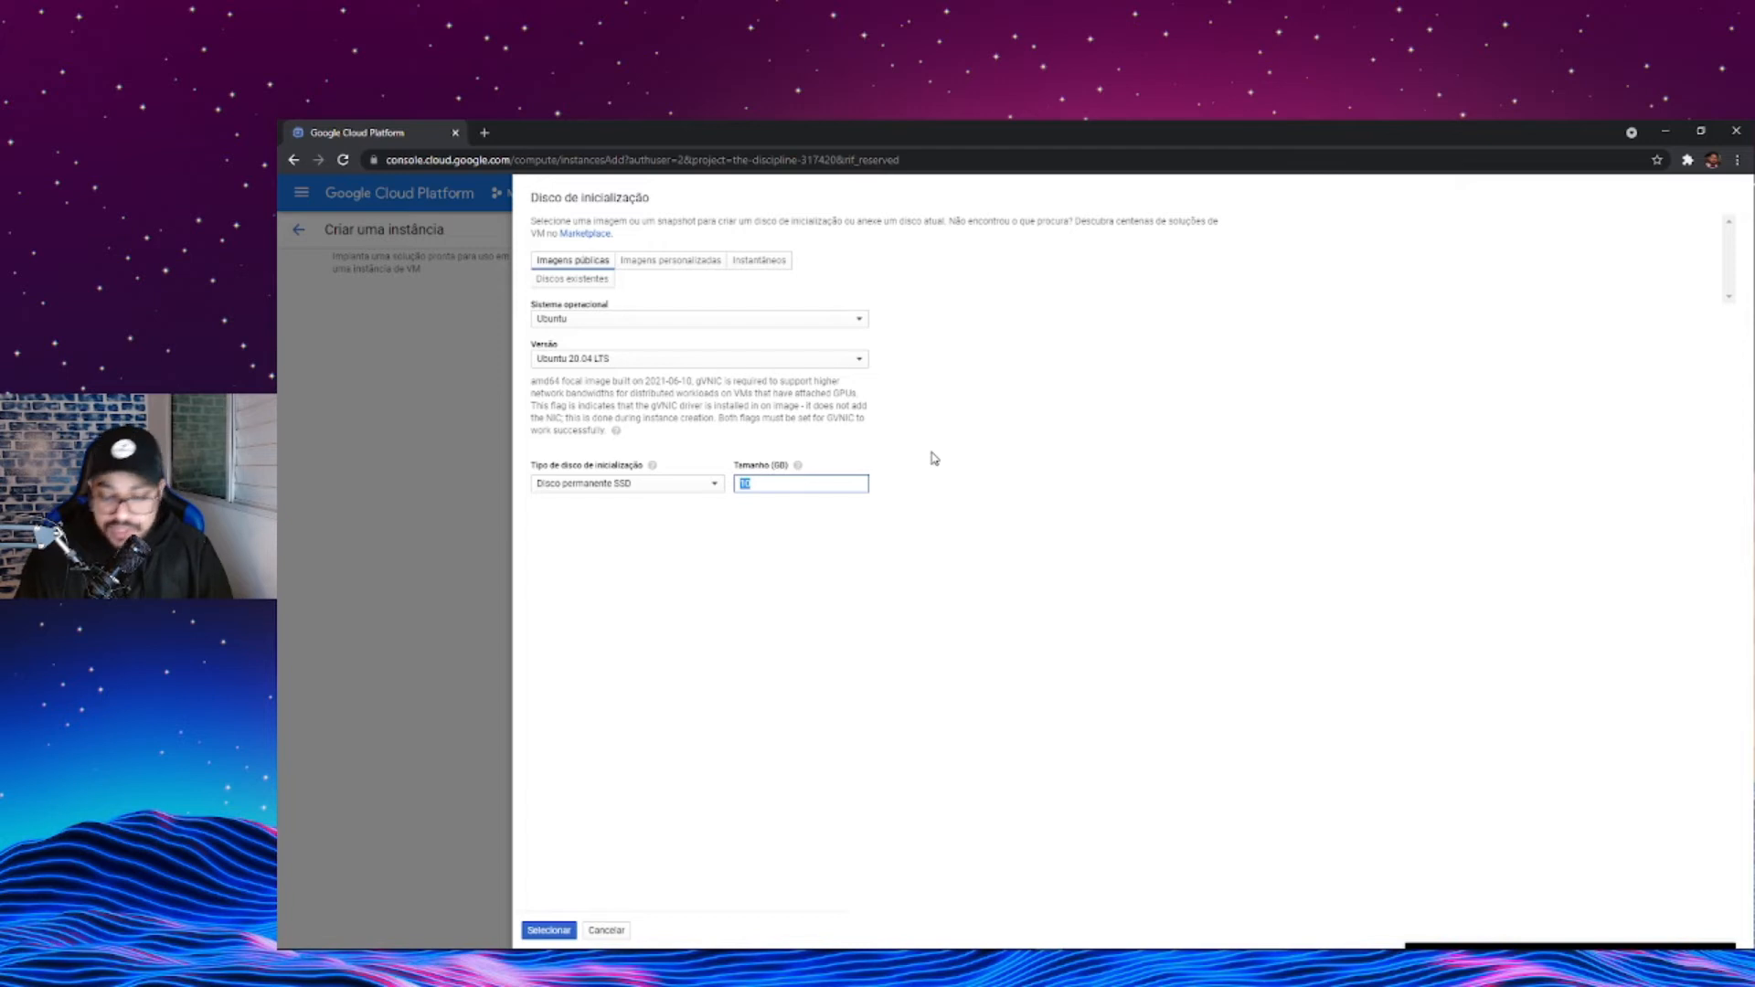
type("60")
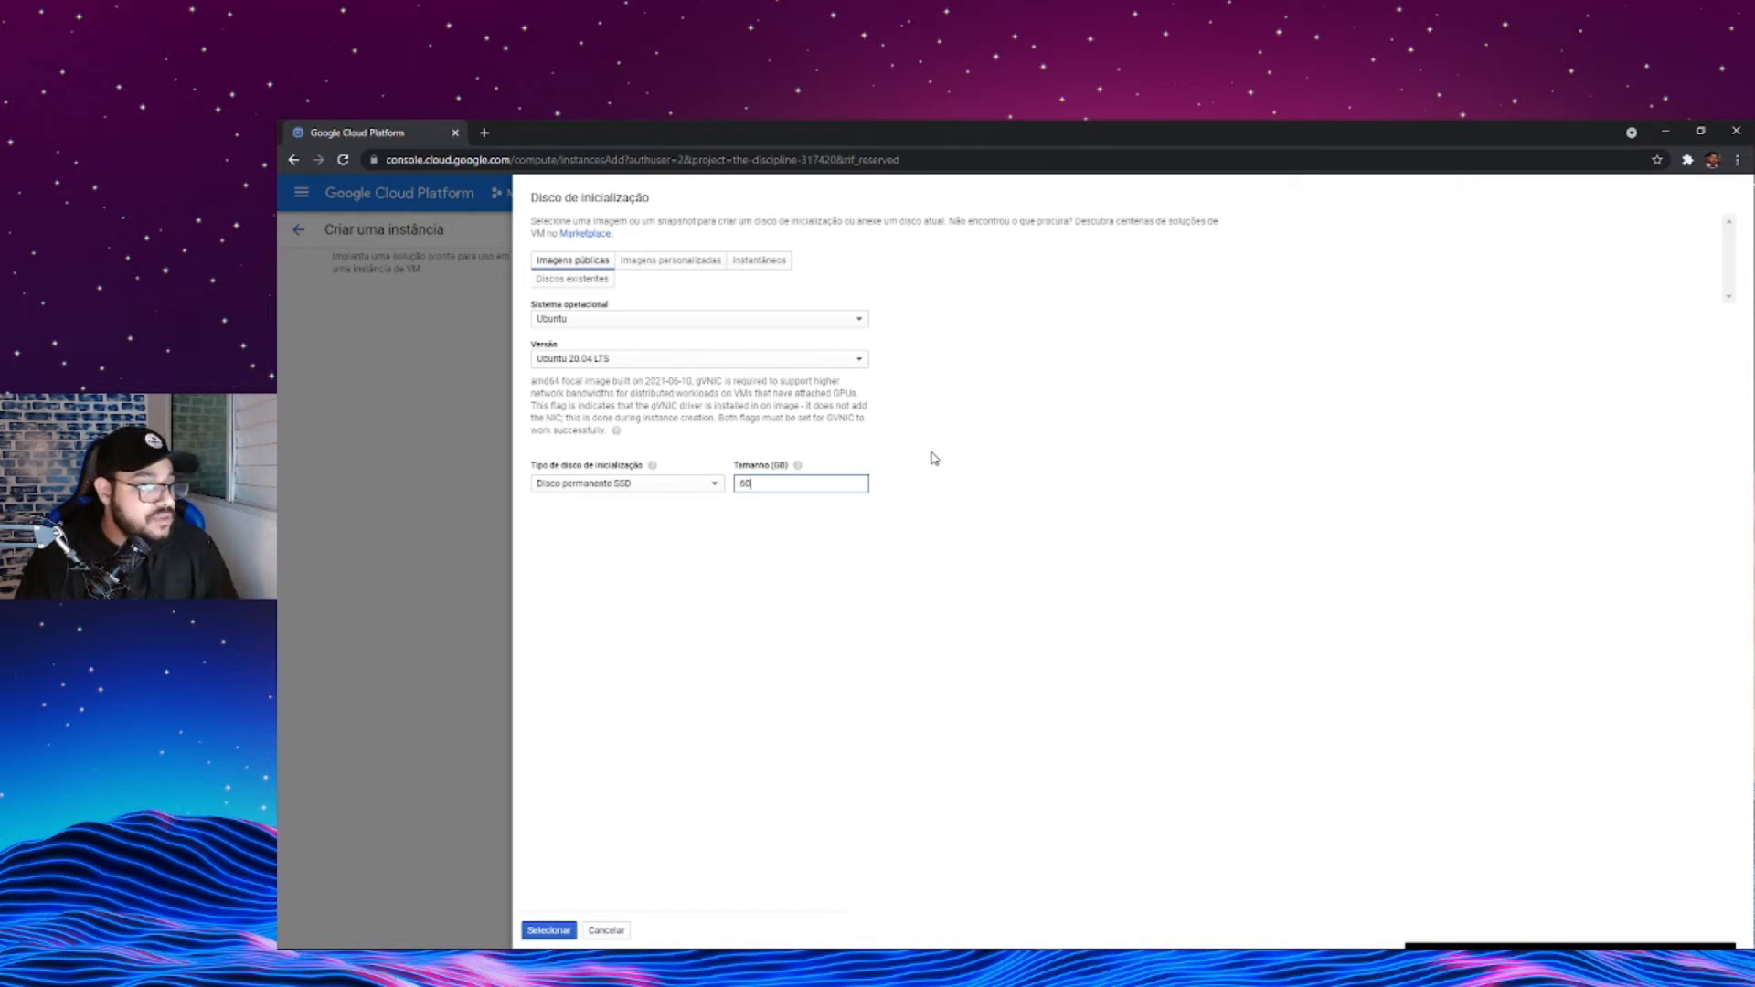
left_click(548, 930)
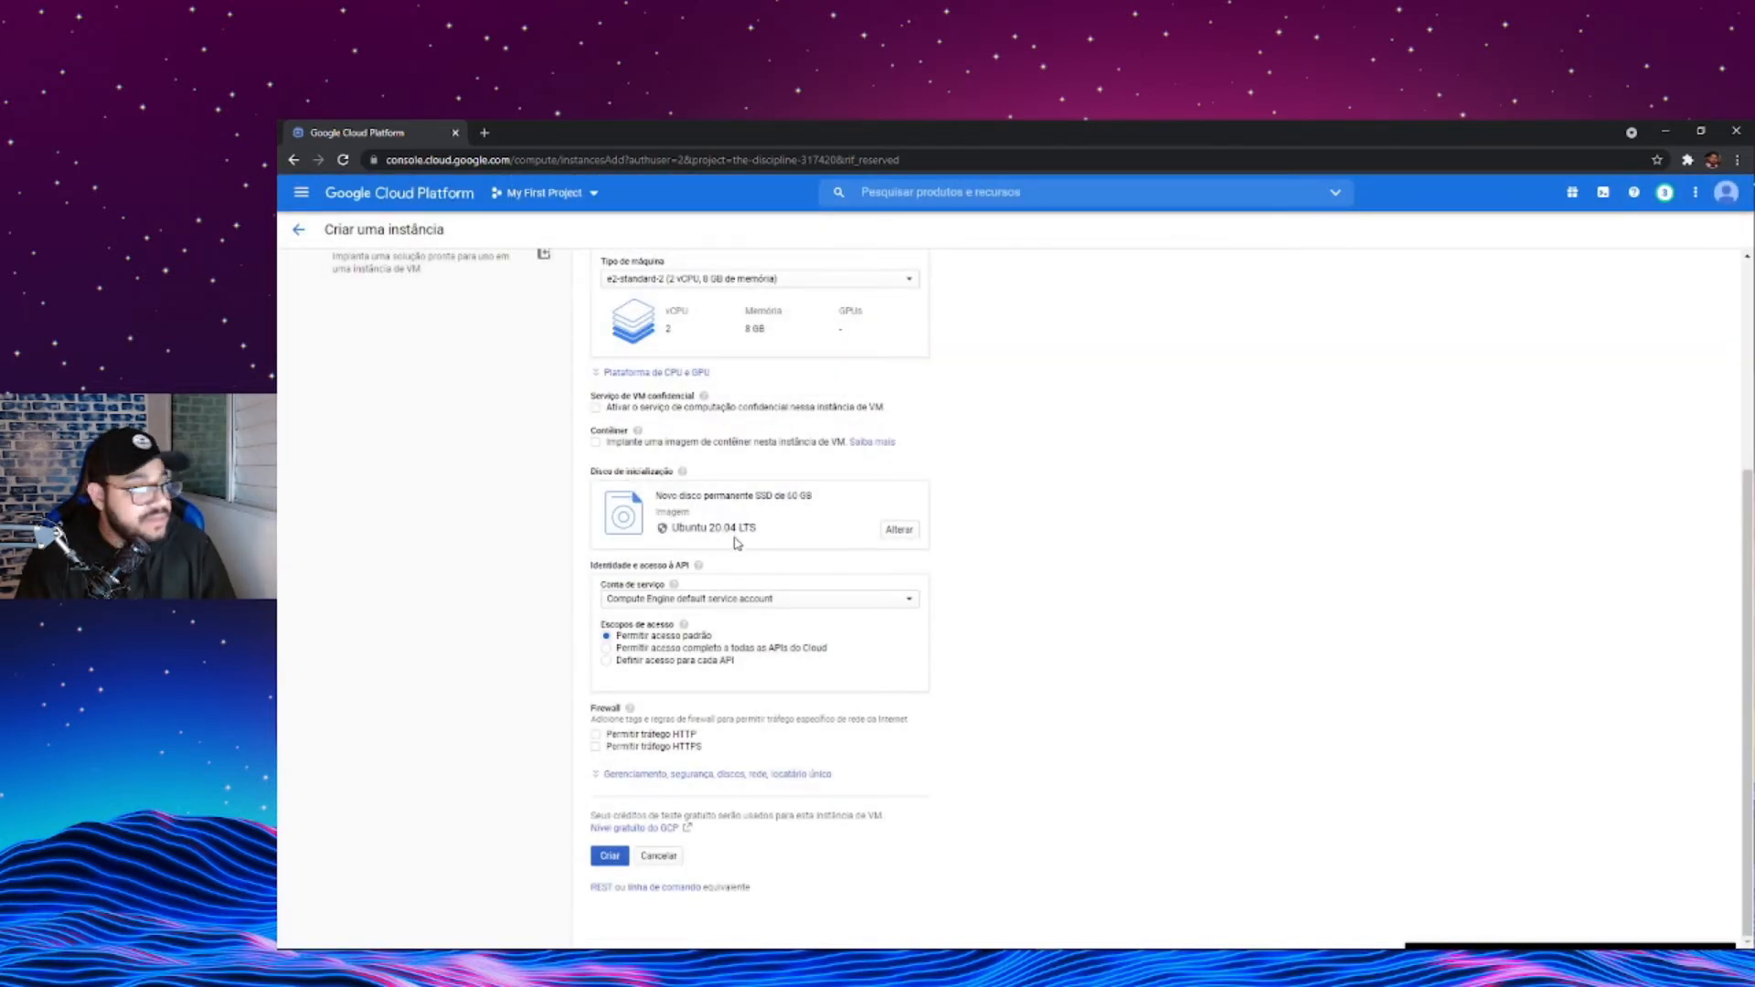
double_click(747, 499)
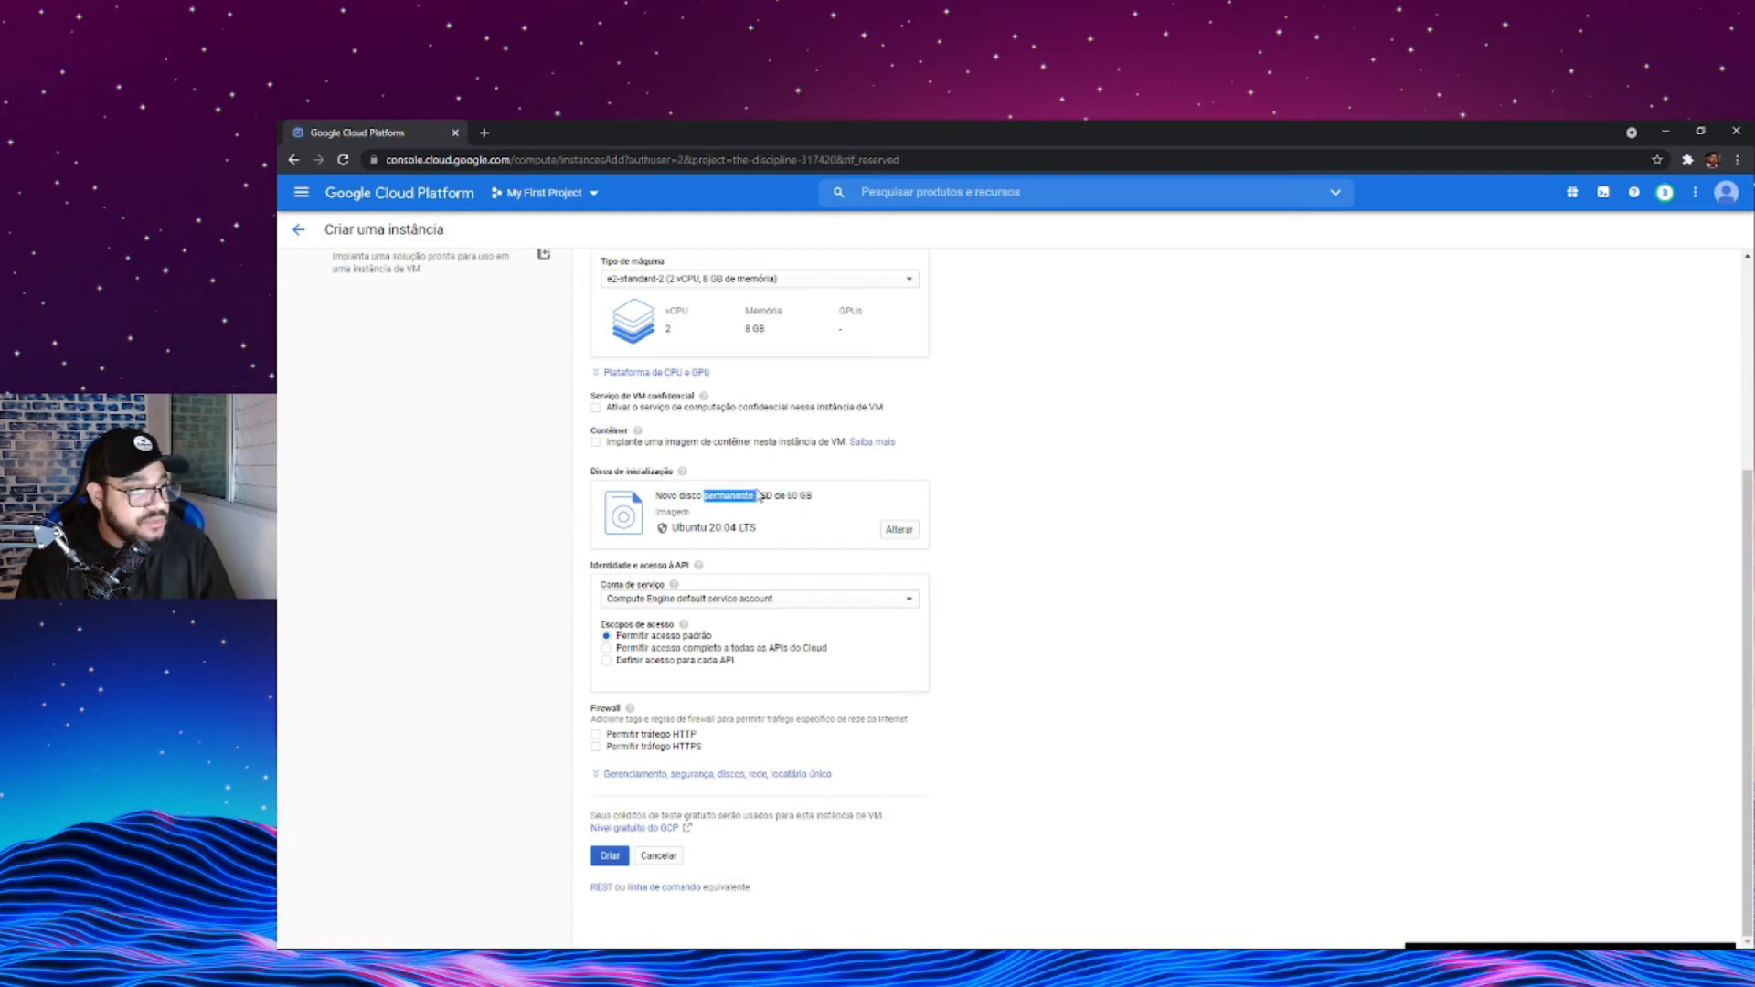
left_click(836, 557)
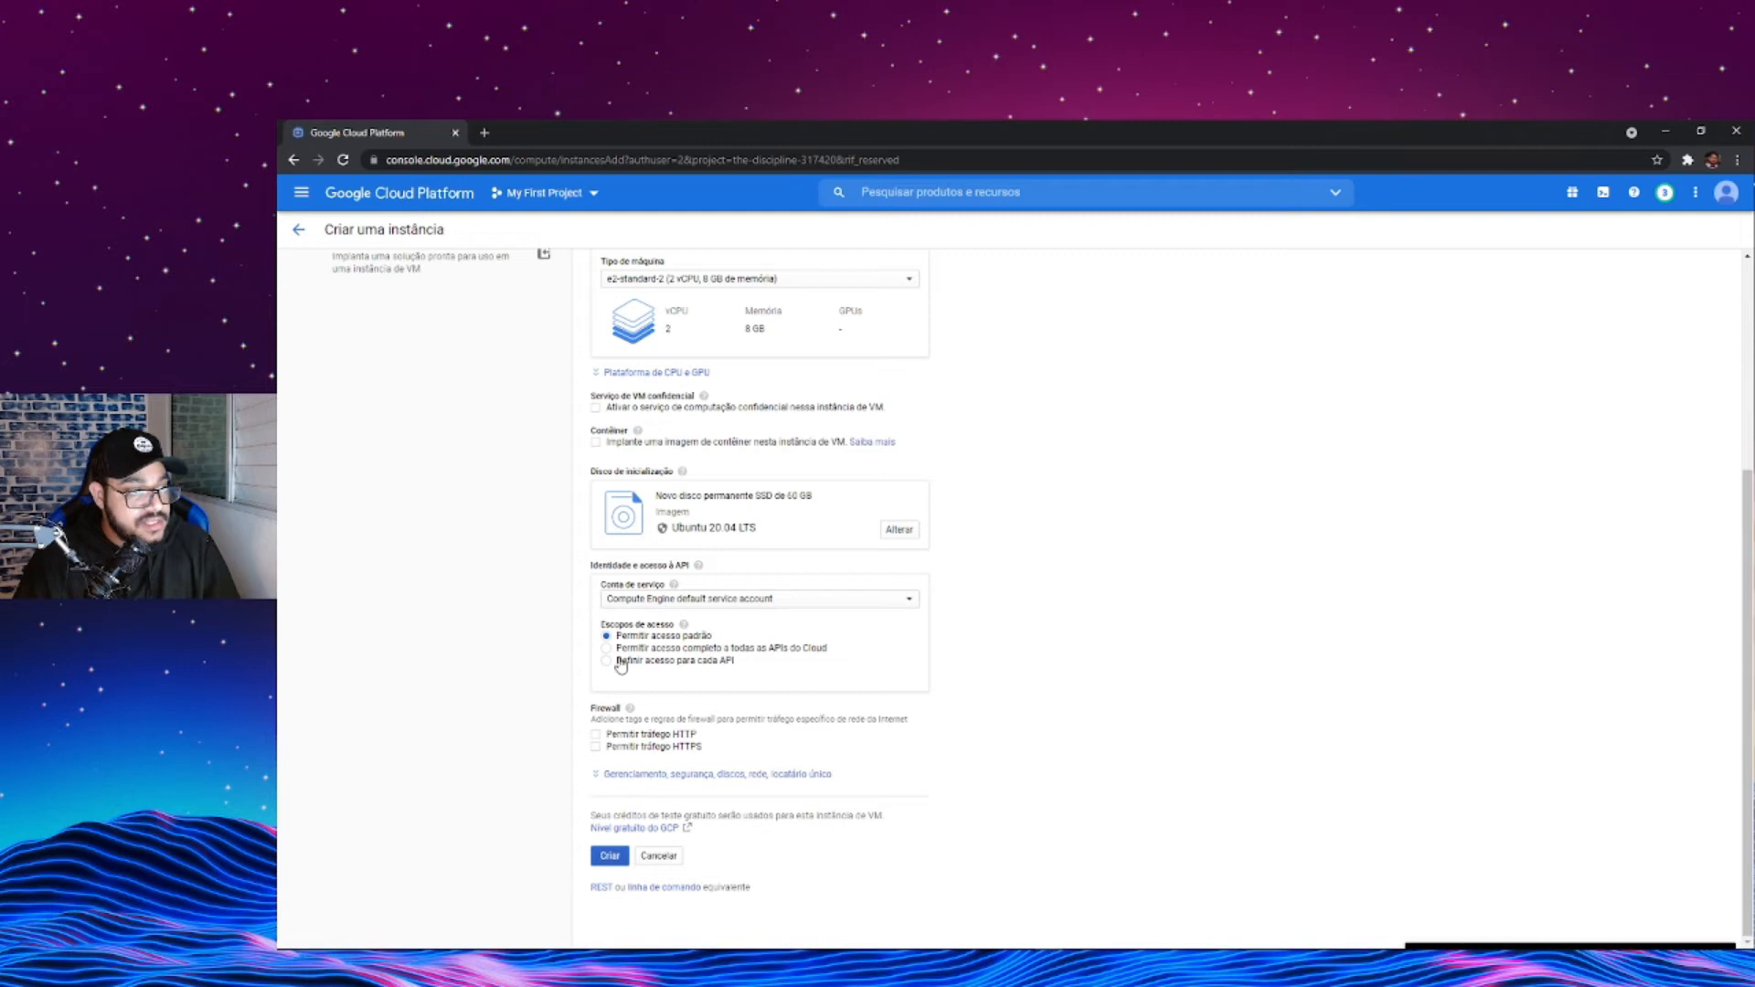
- Allow HTTP traffic through the instance's firewall and create the VM instance
left_click(595, 736)
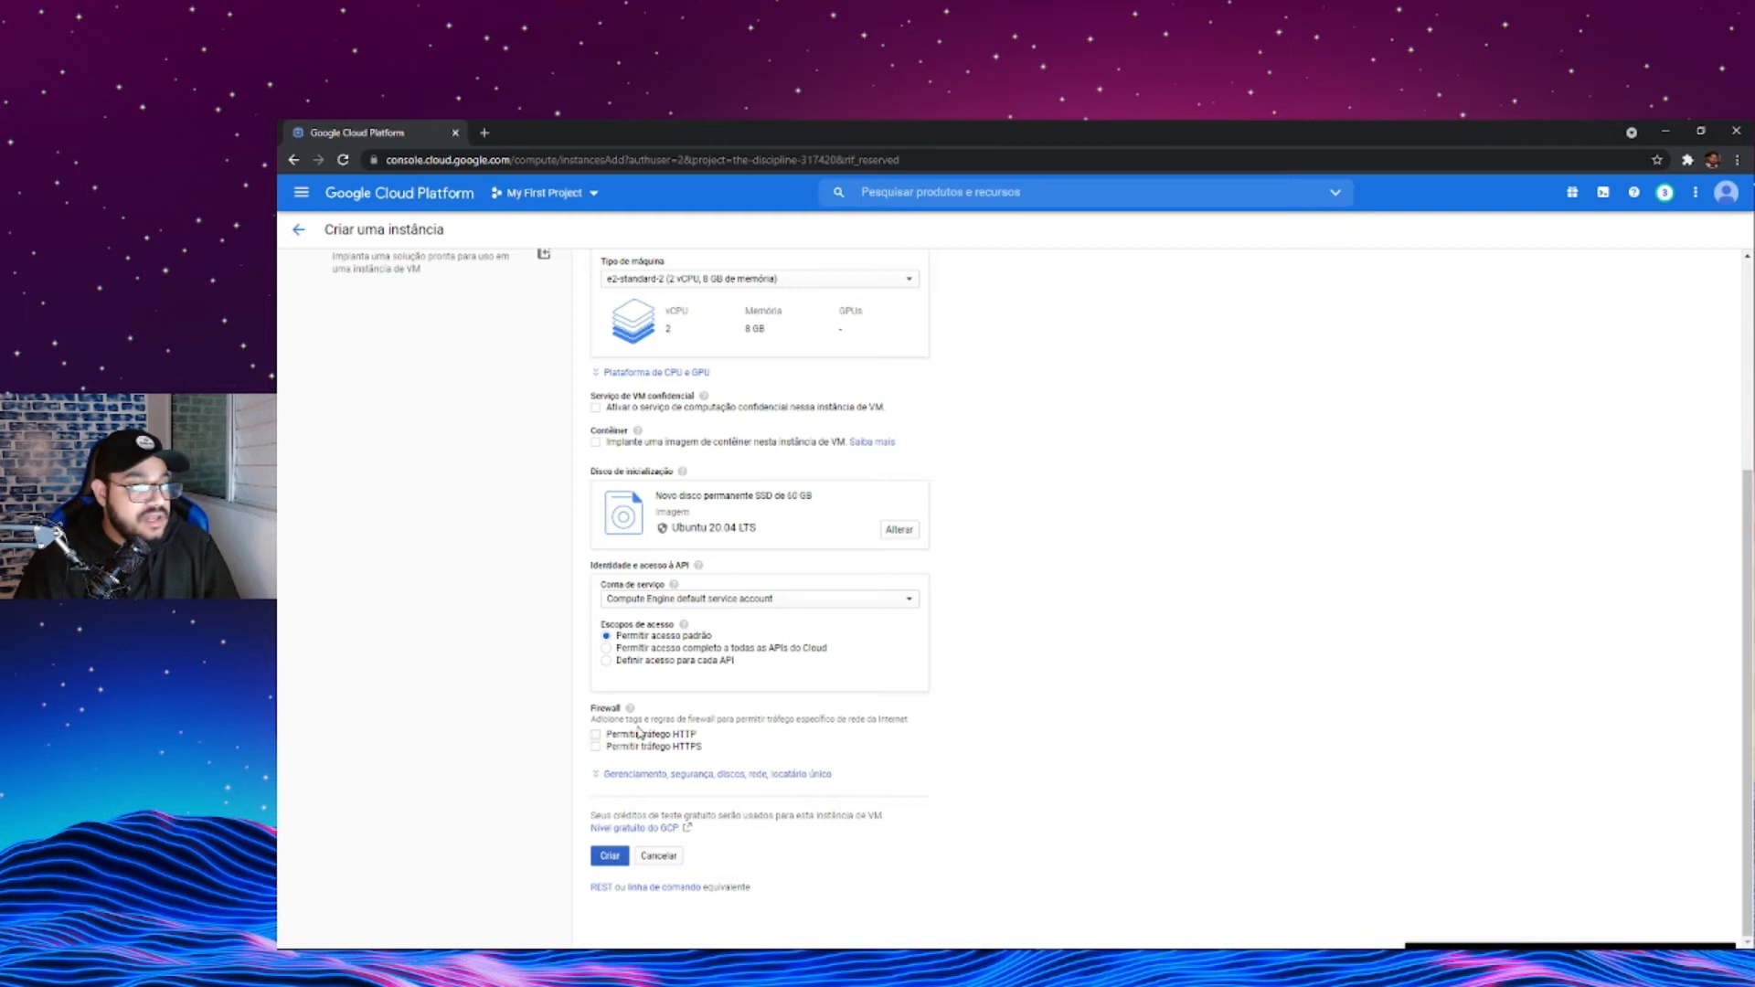
double_click(684, 737)
left_click(595, 734)
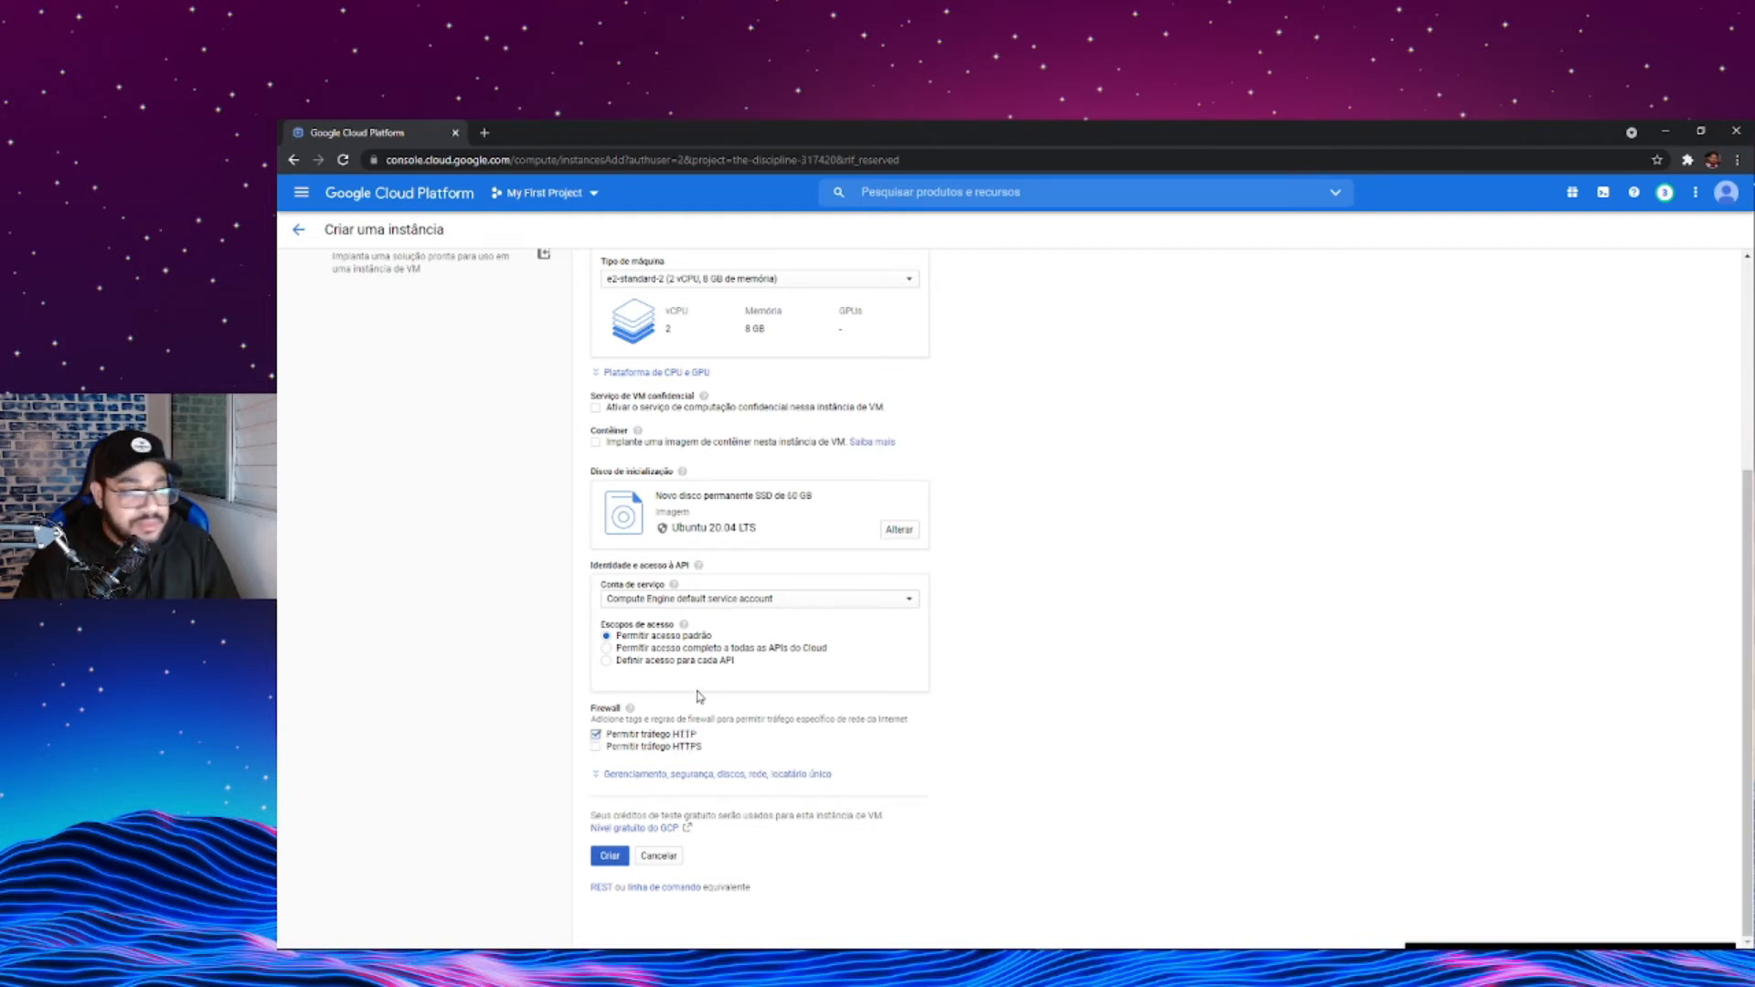
left_click(609, 856)
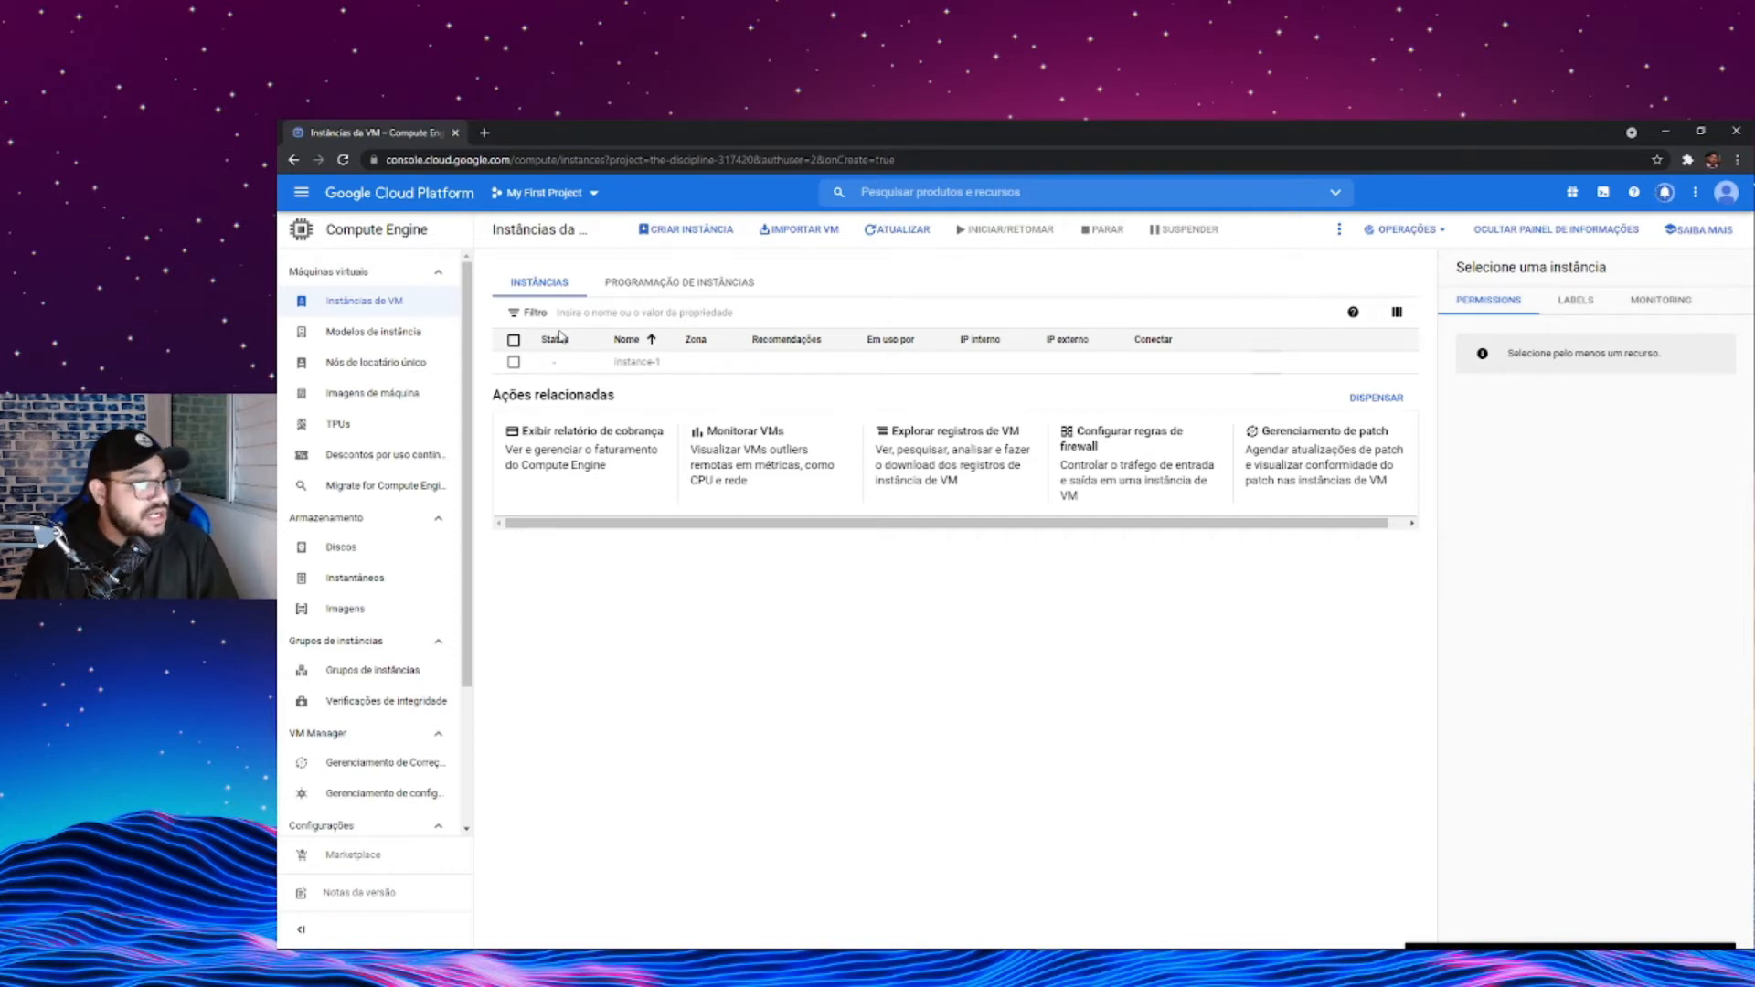
- Find the VPC network product by searching for VPC and go to its firewall rules
left_click(302, 195)
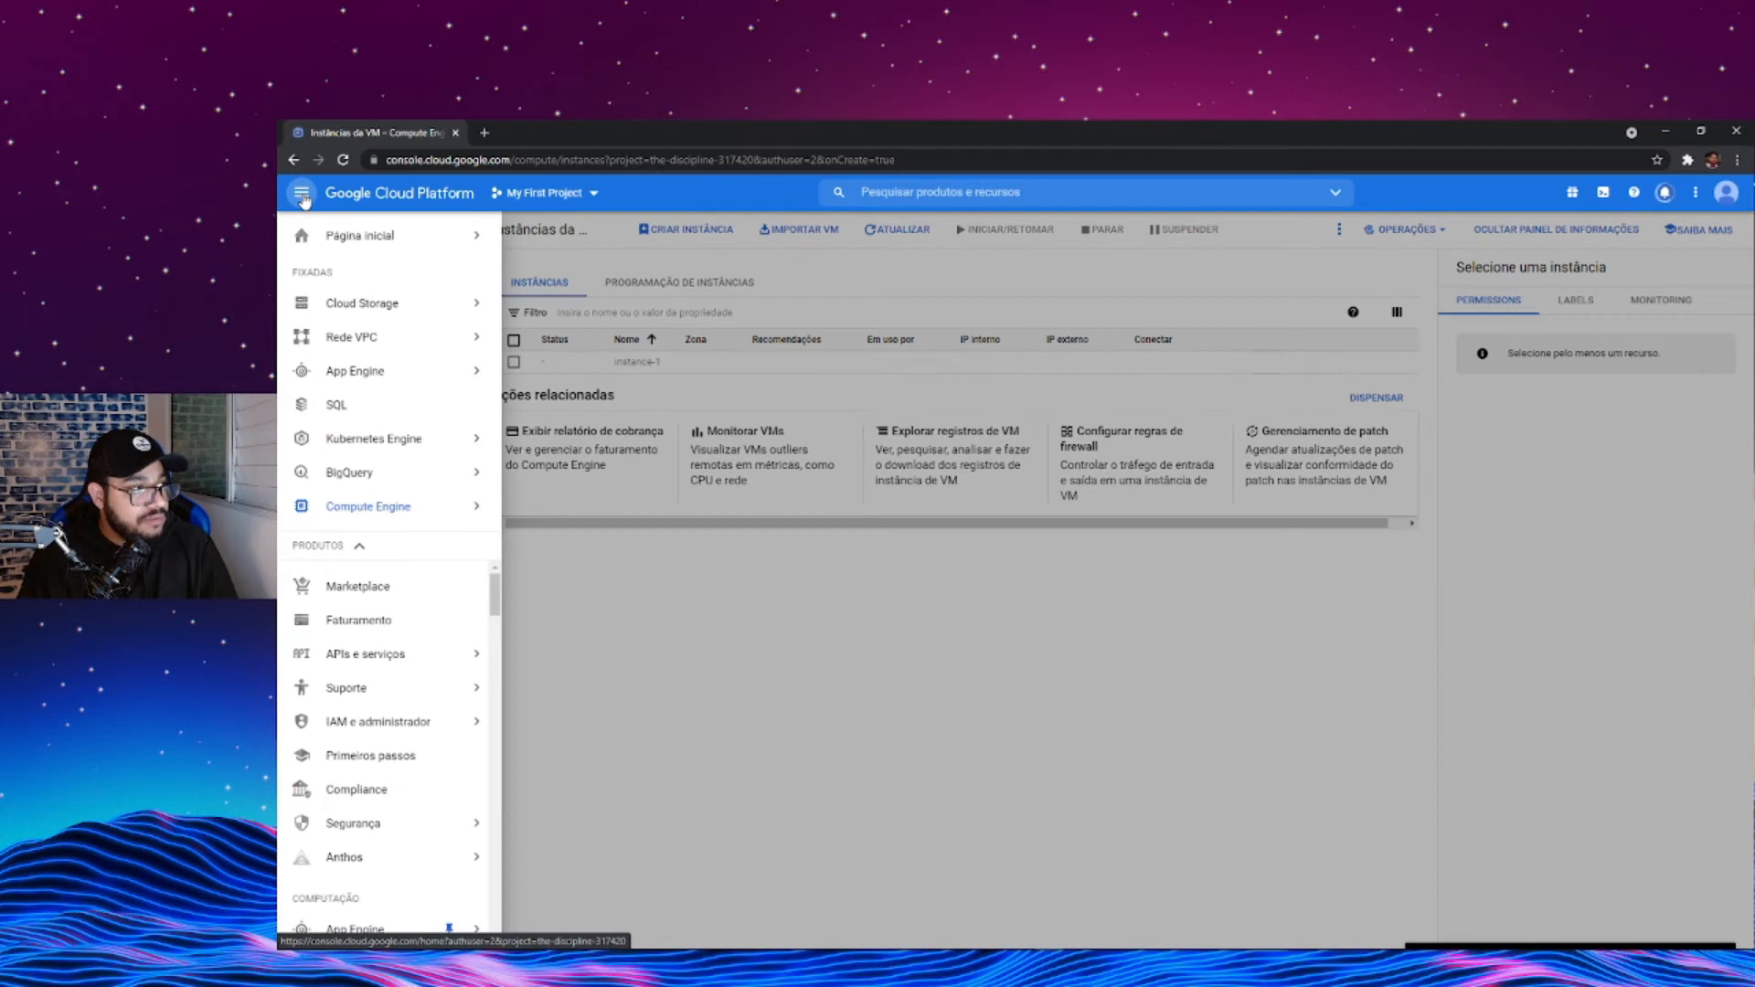
mouse_move(373, 338)
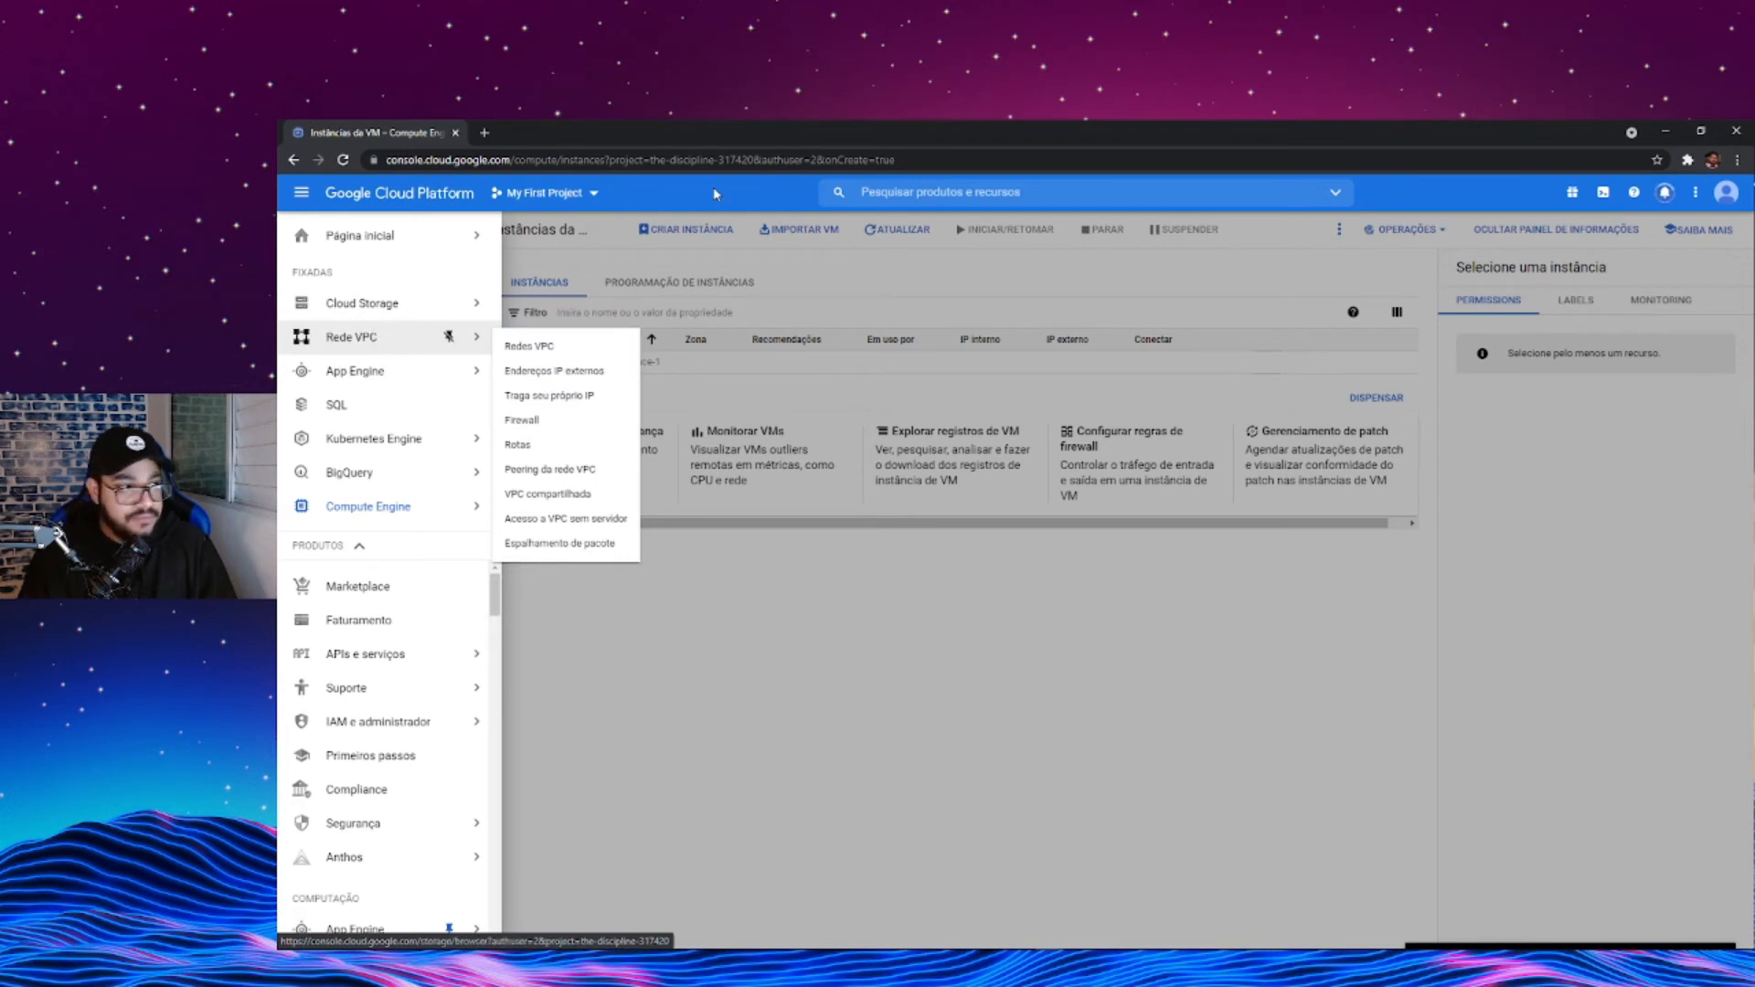
left_click(911, 198)
left_click(911, 197)
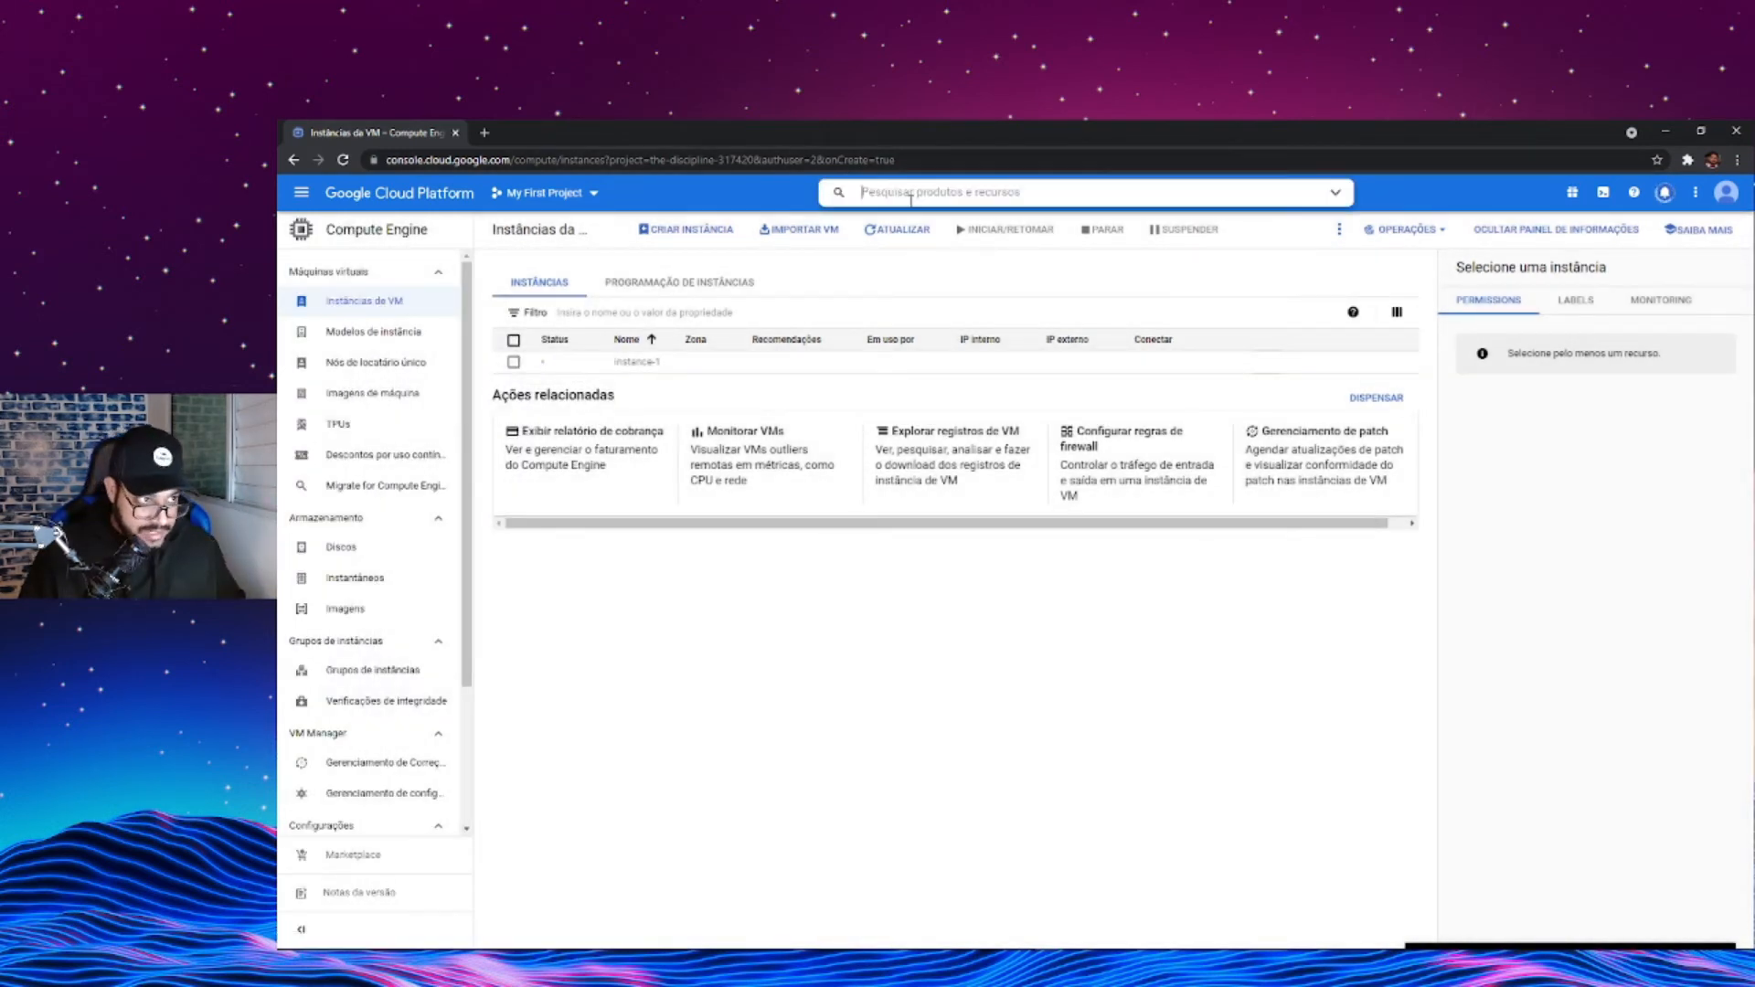
type("VPC")
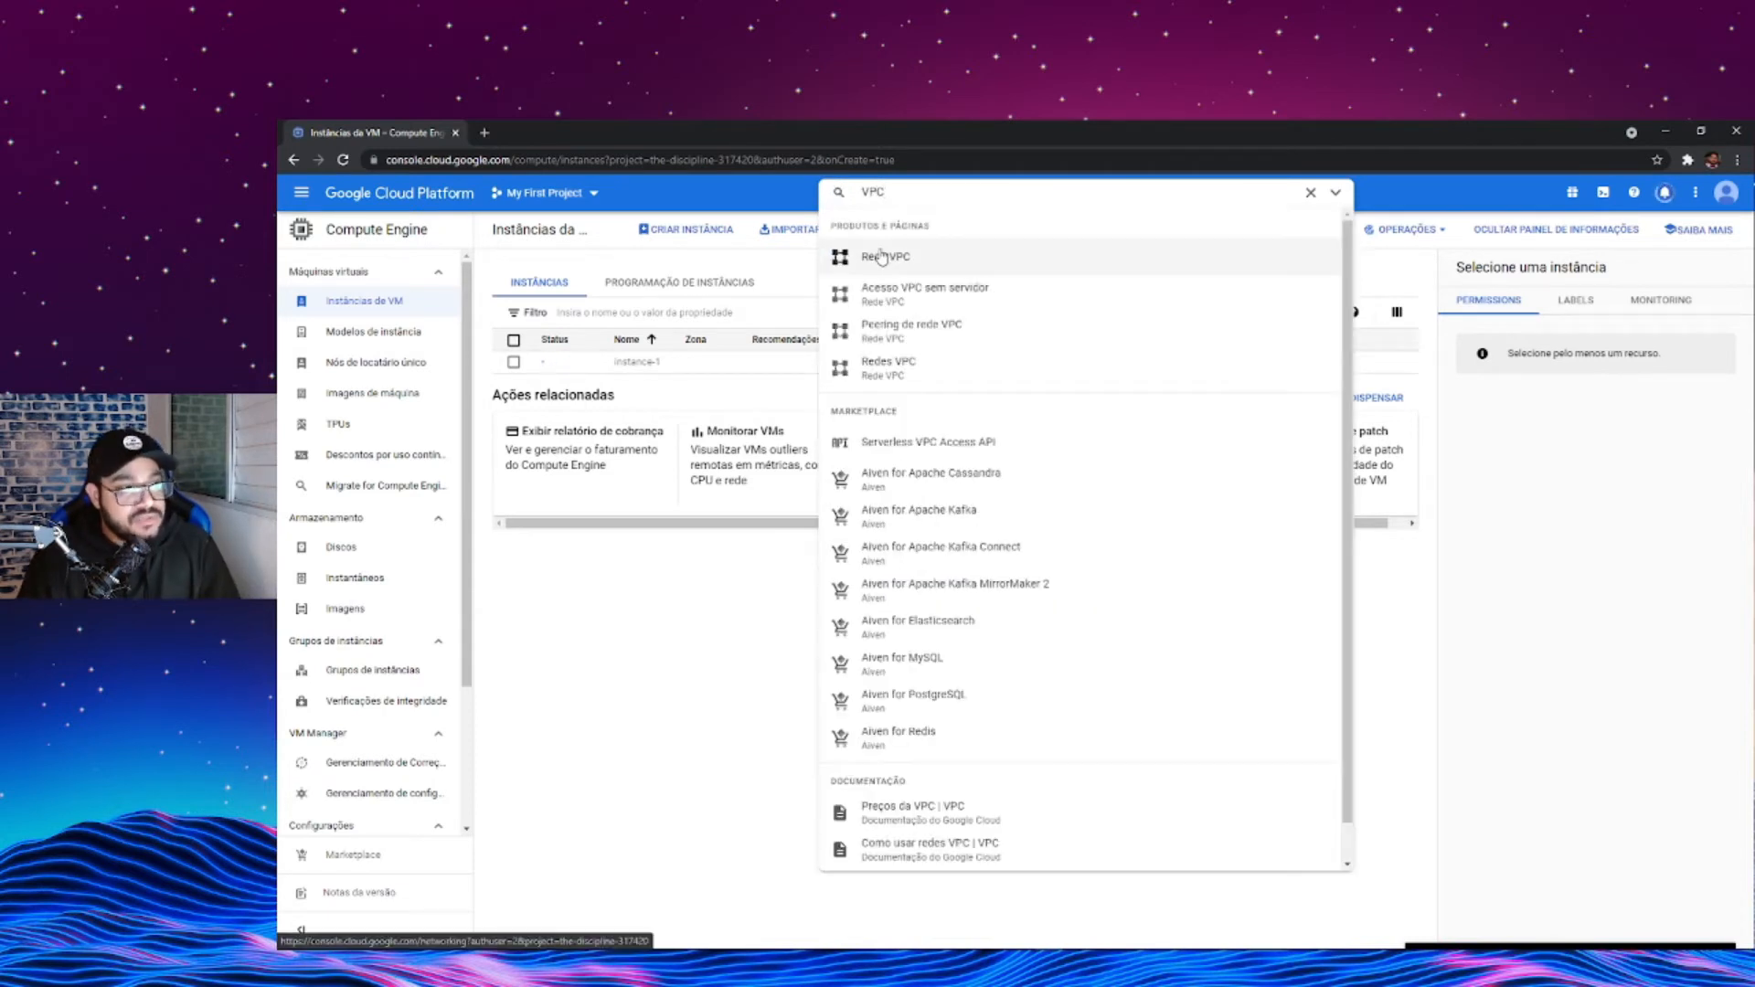
left_click(881, 256)
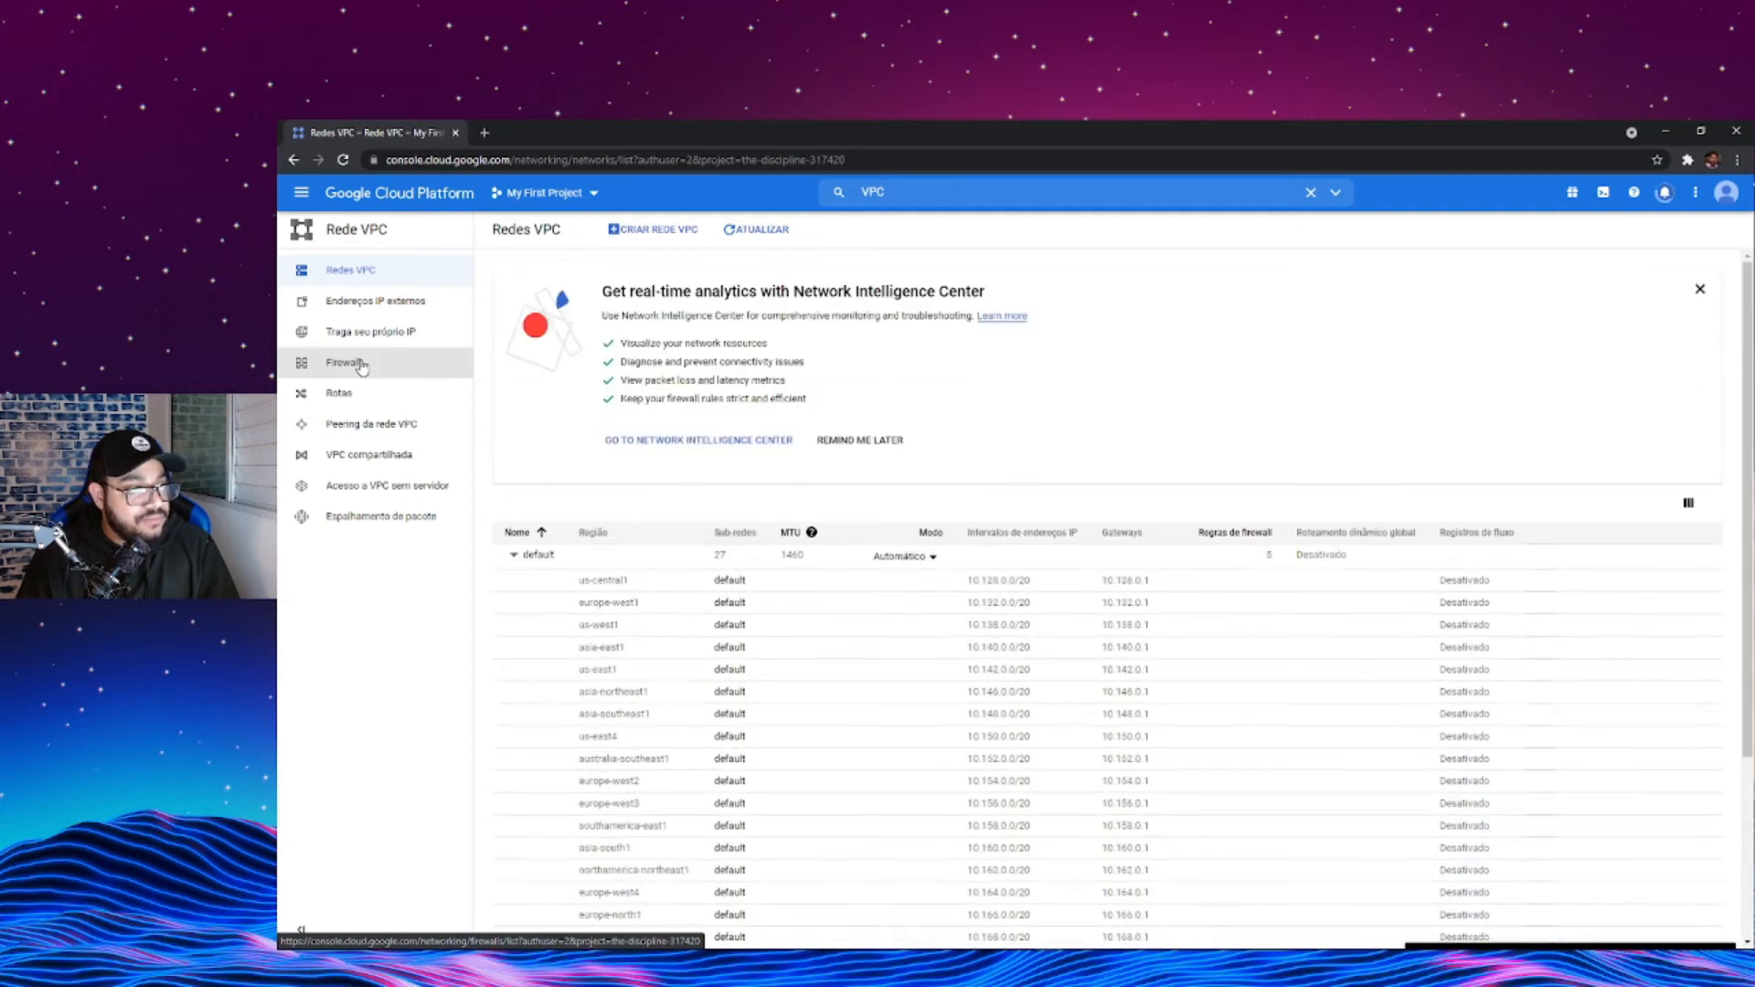
left_click(362, 368)
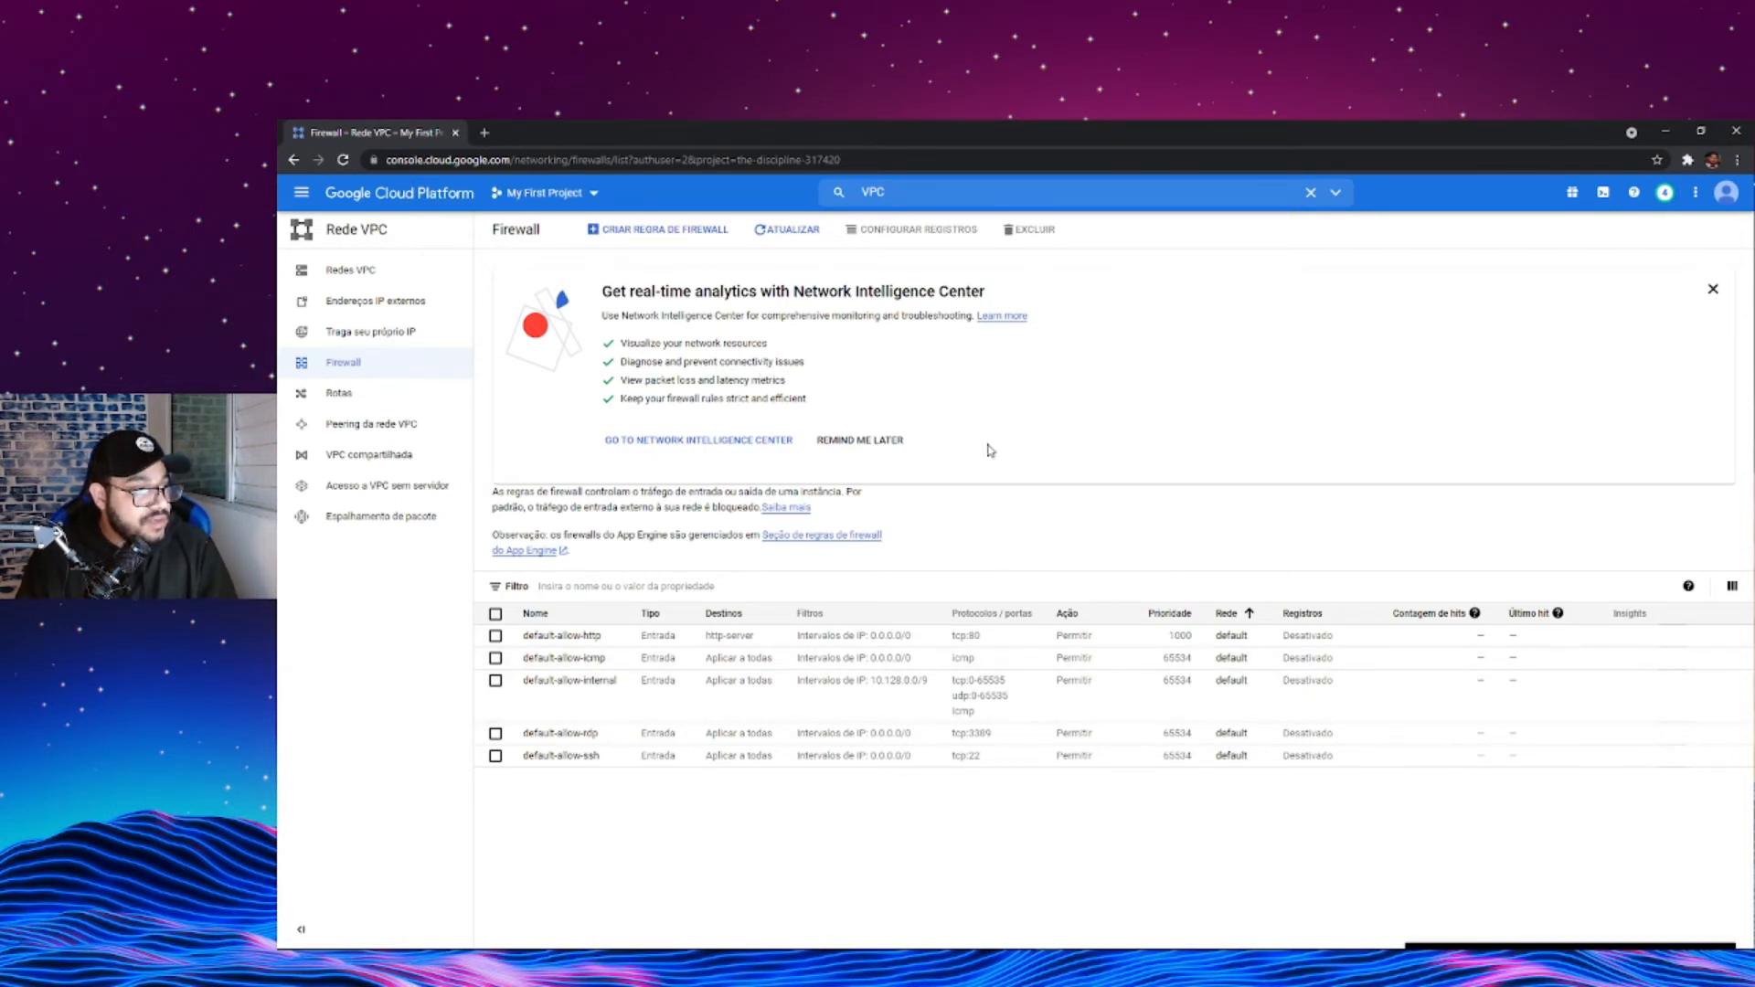
- Start a new firewall rule and name it porta8080
left_click(709, 235)
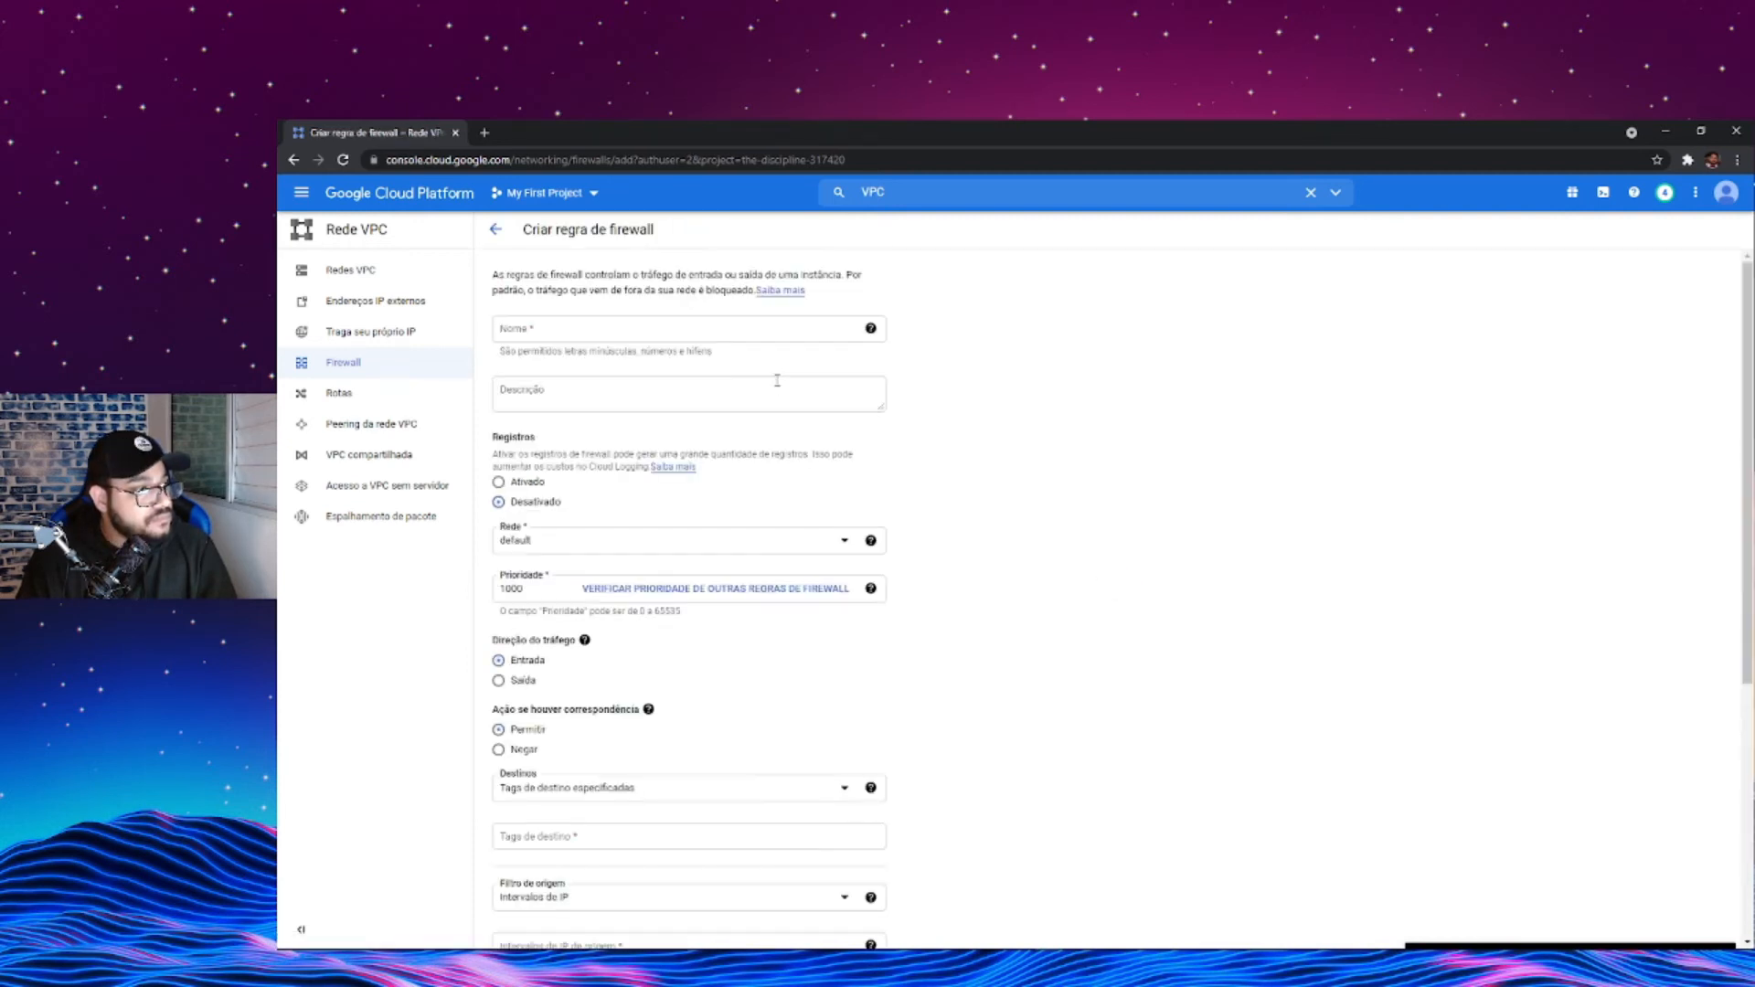
left_click(647, 335)
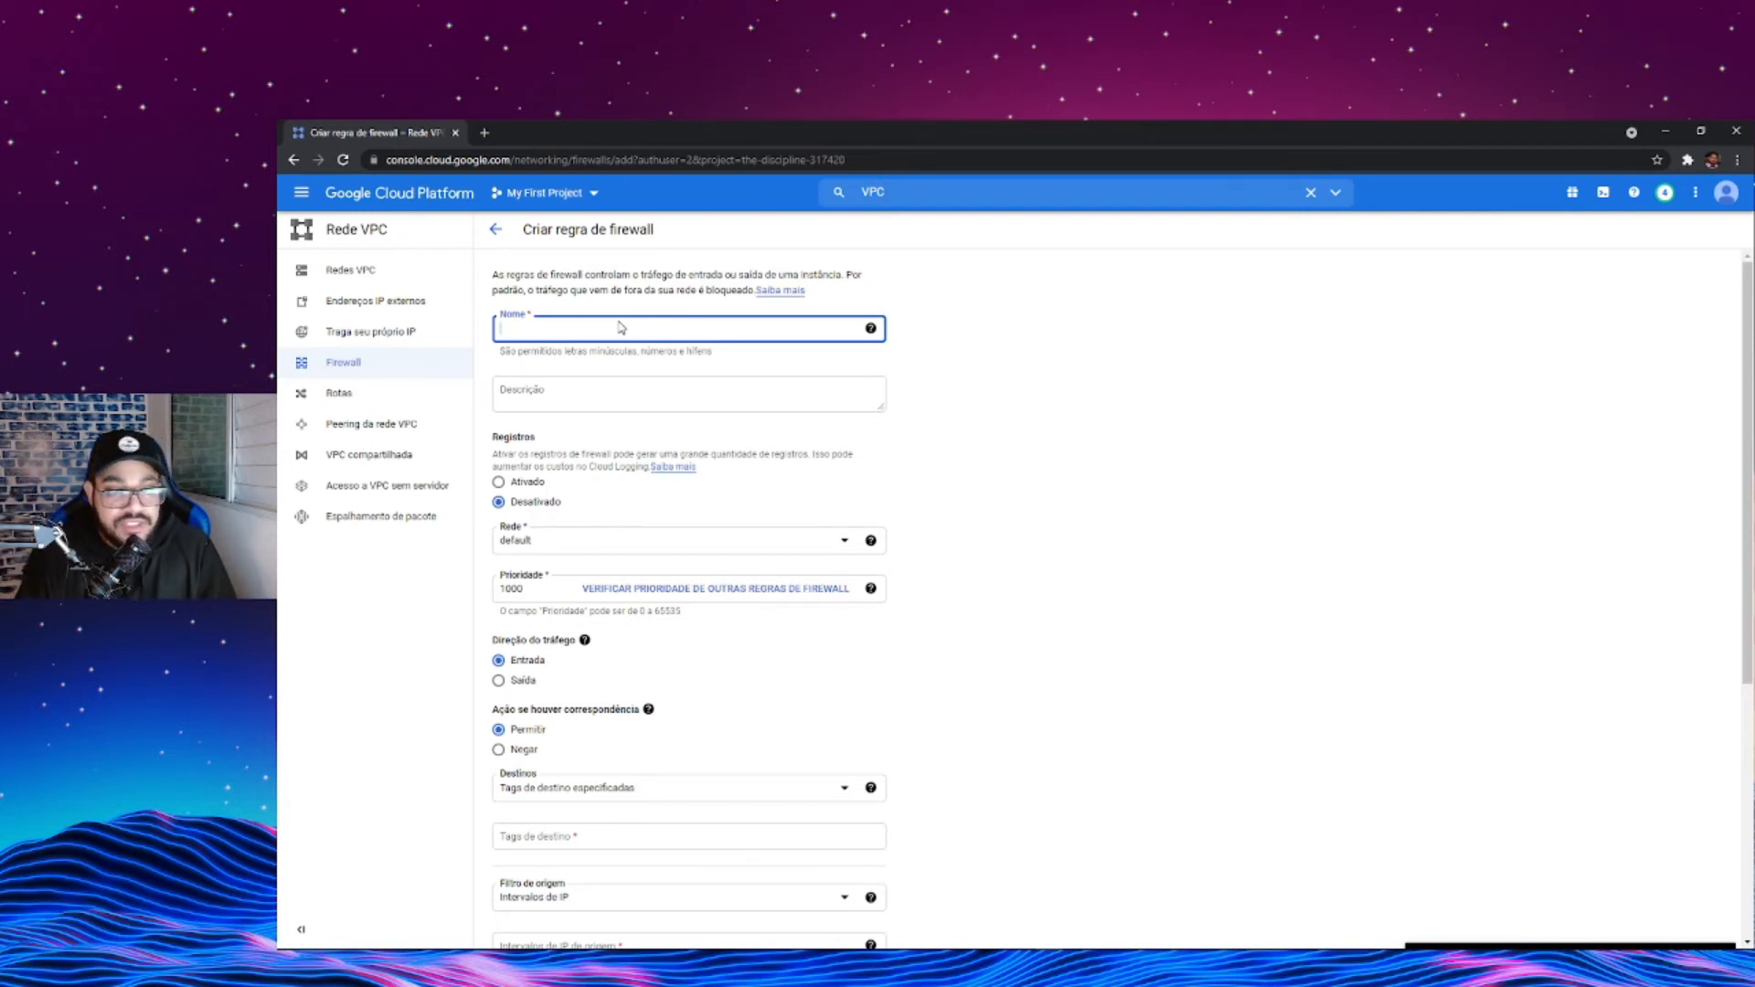
type("port")
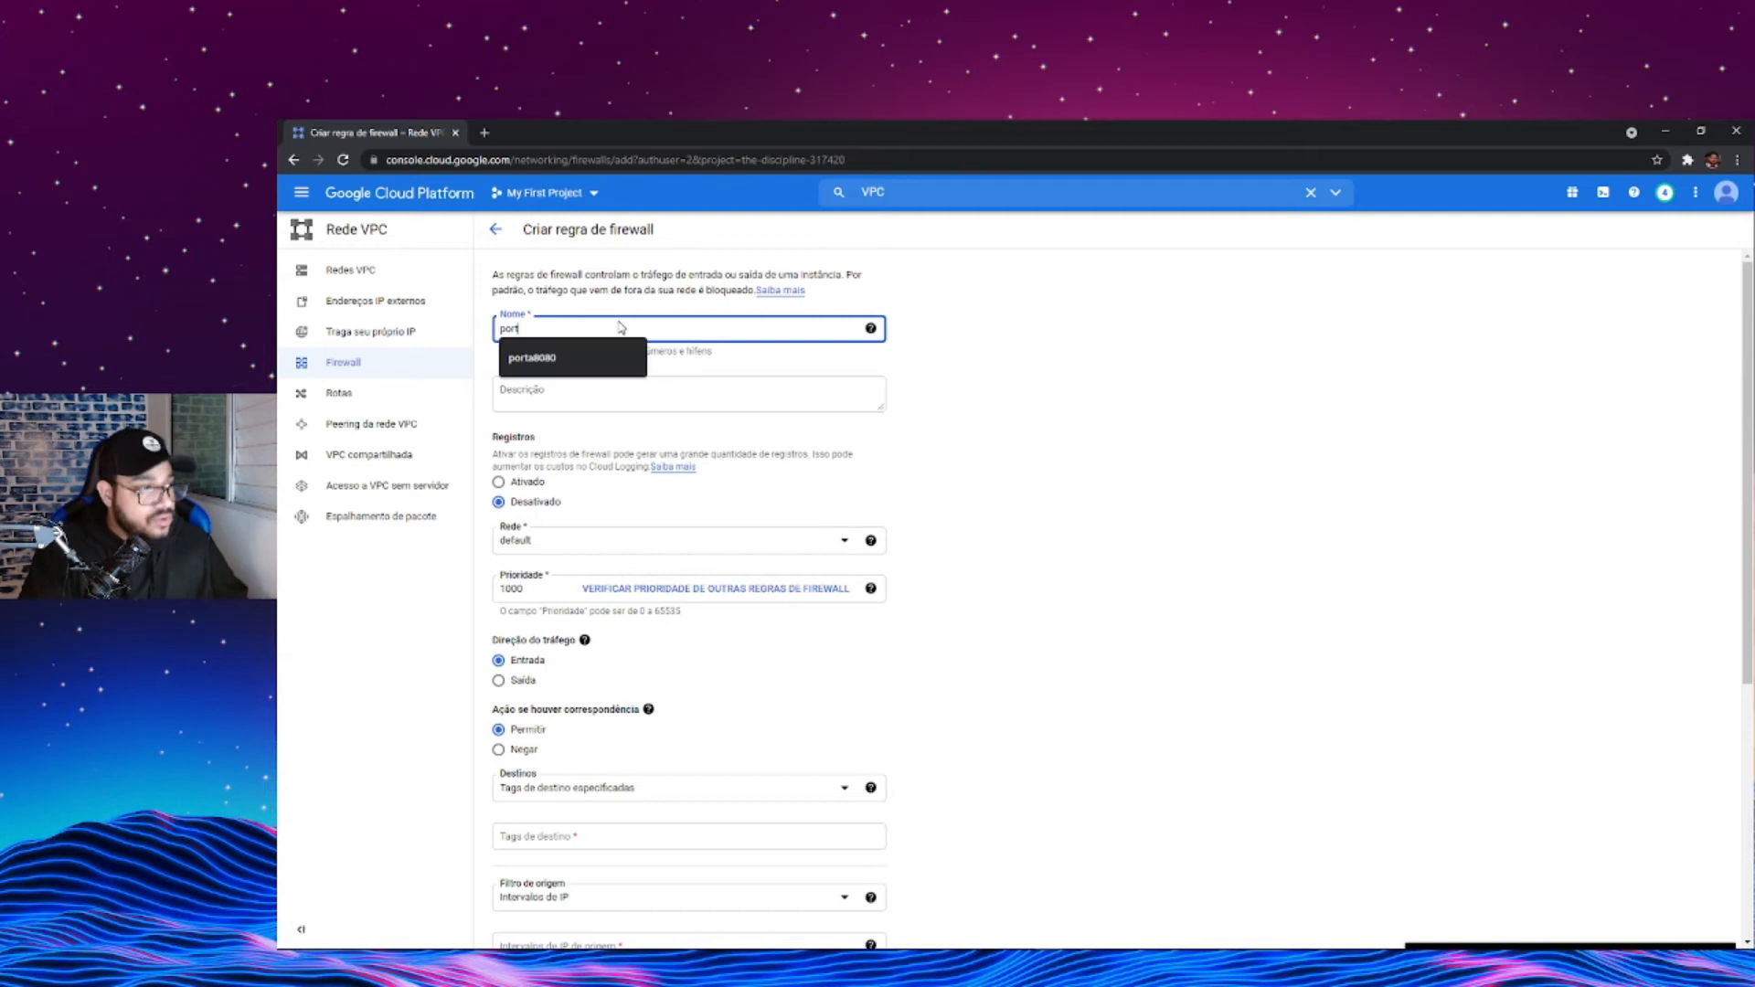
type("a")
key("Down")
key("Return")
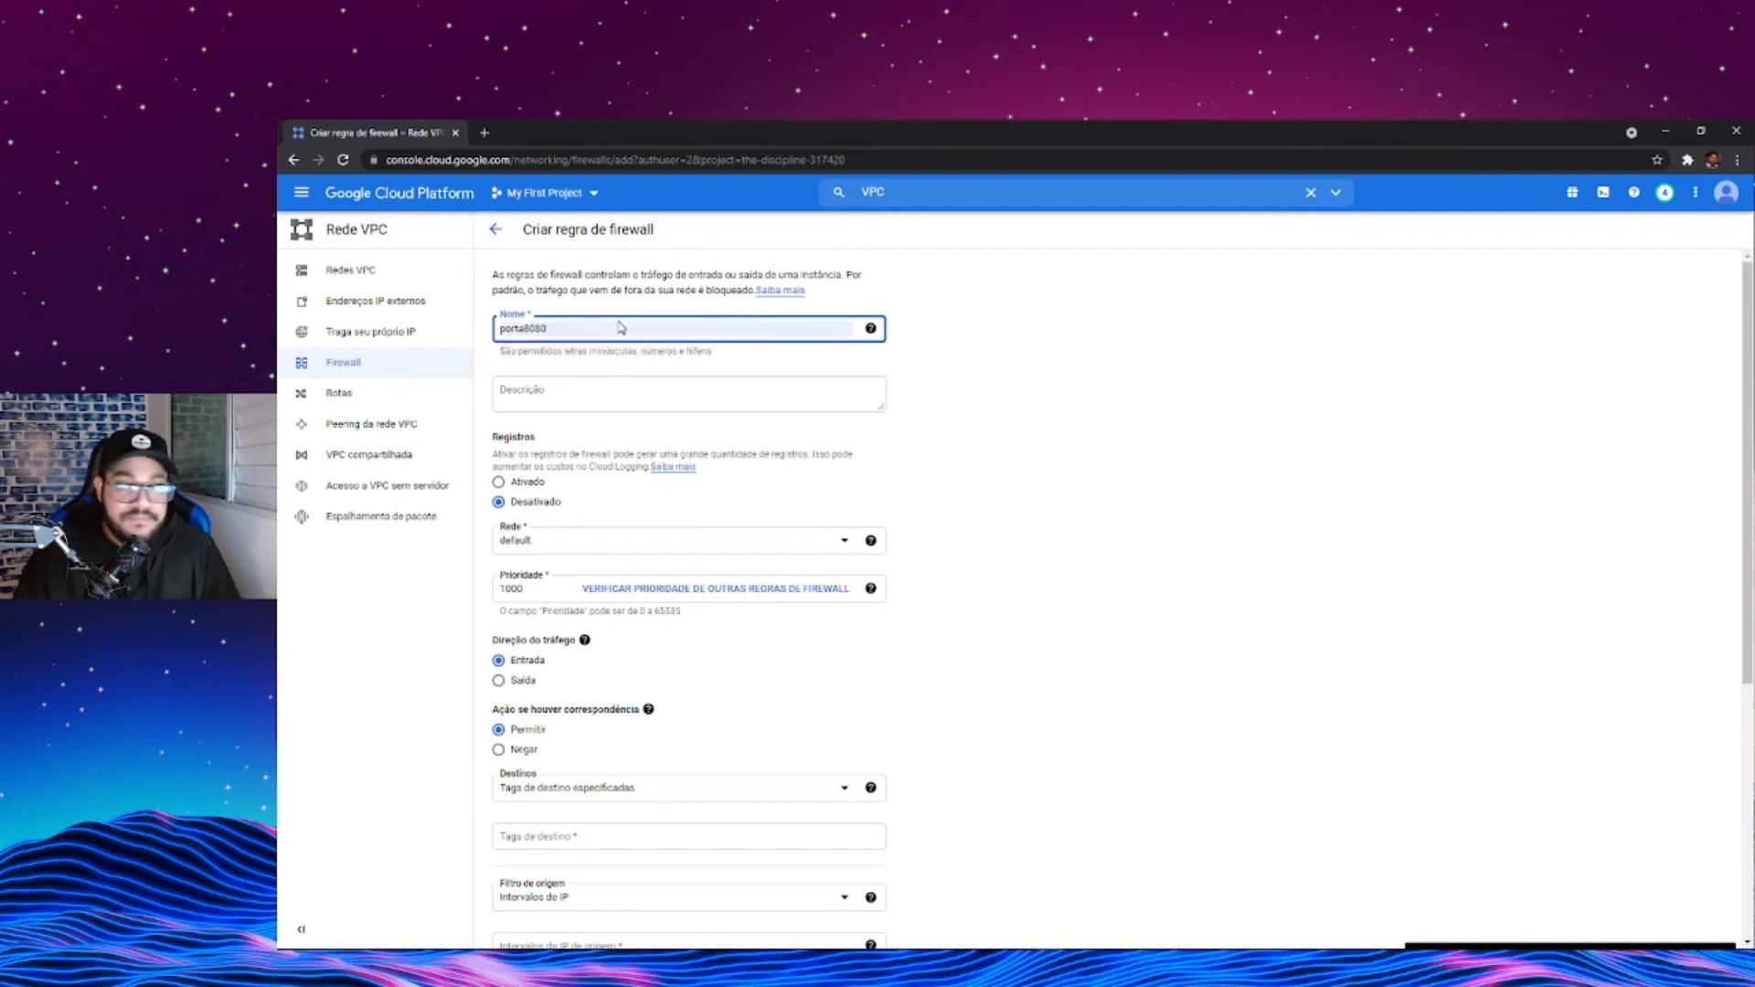
left_click_drag(524, 329, 488, 337)
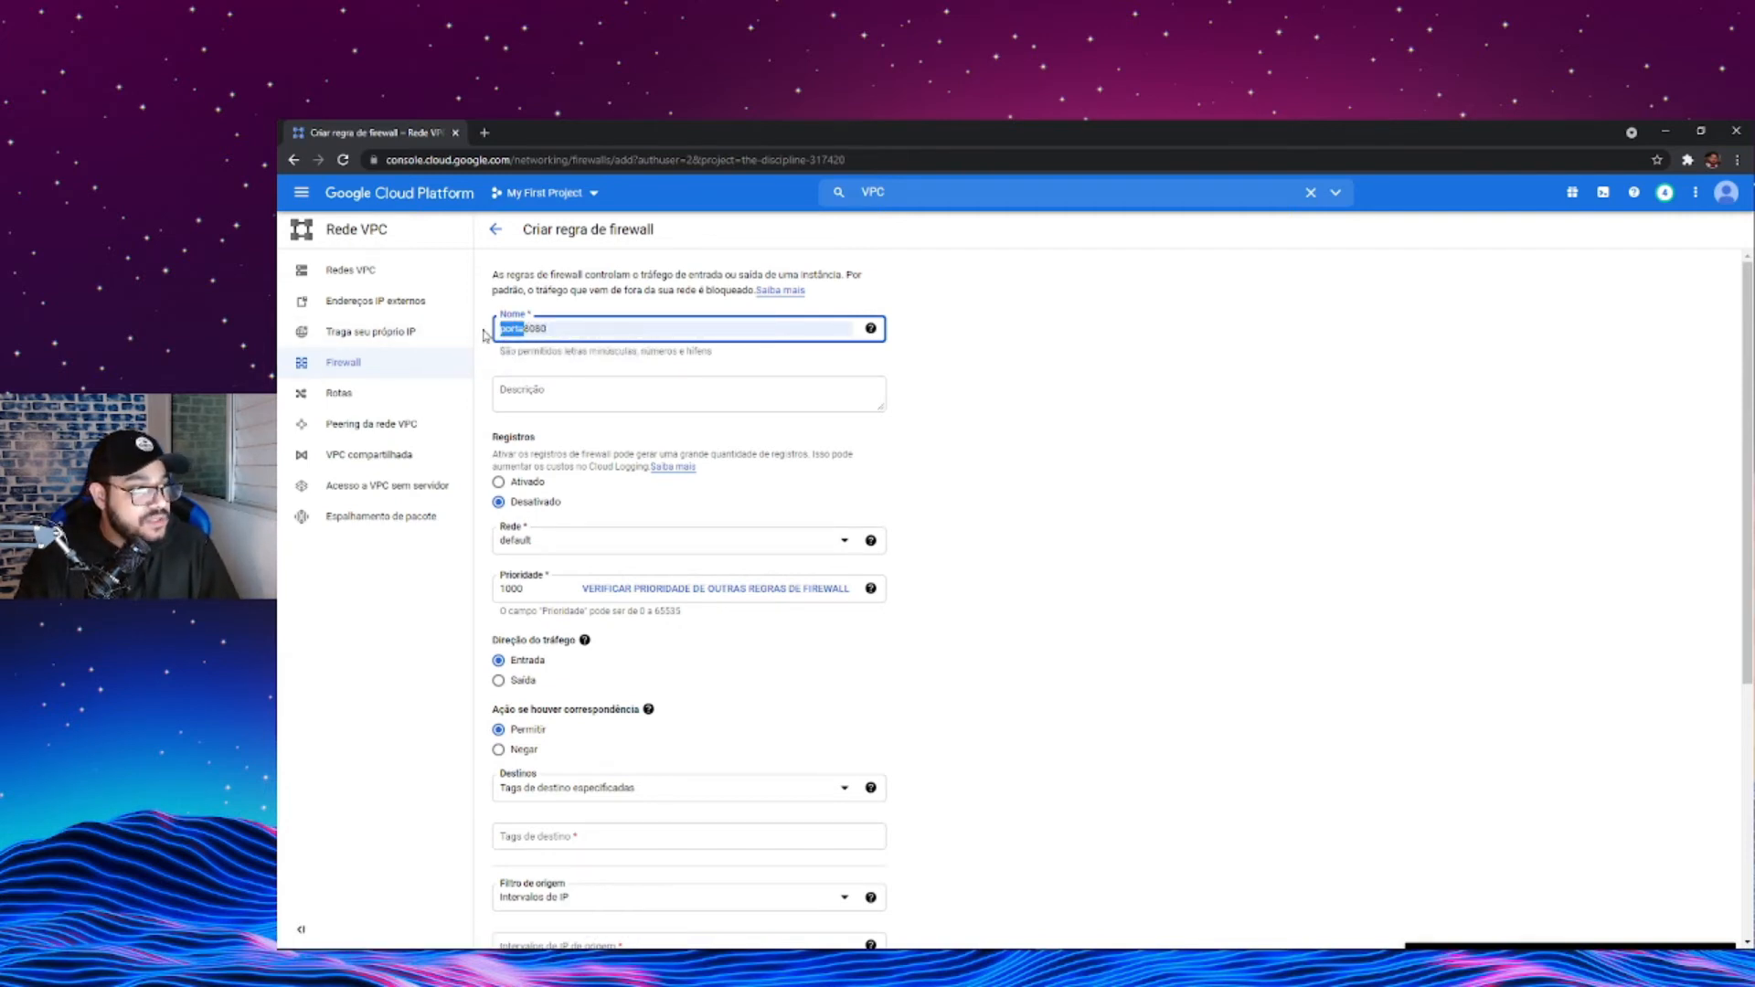
- Enter "porta utilizada pelo pentaho ba server" as the firewall rule's description
left_click(559, 384)
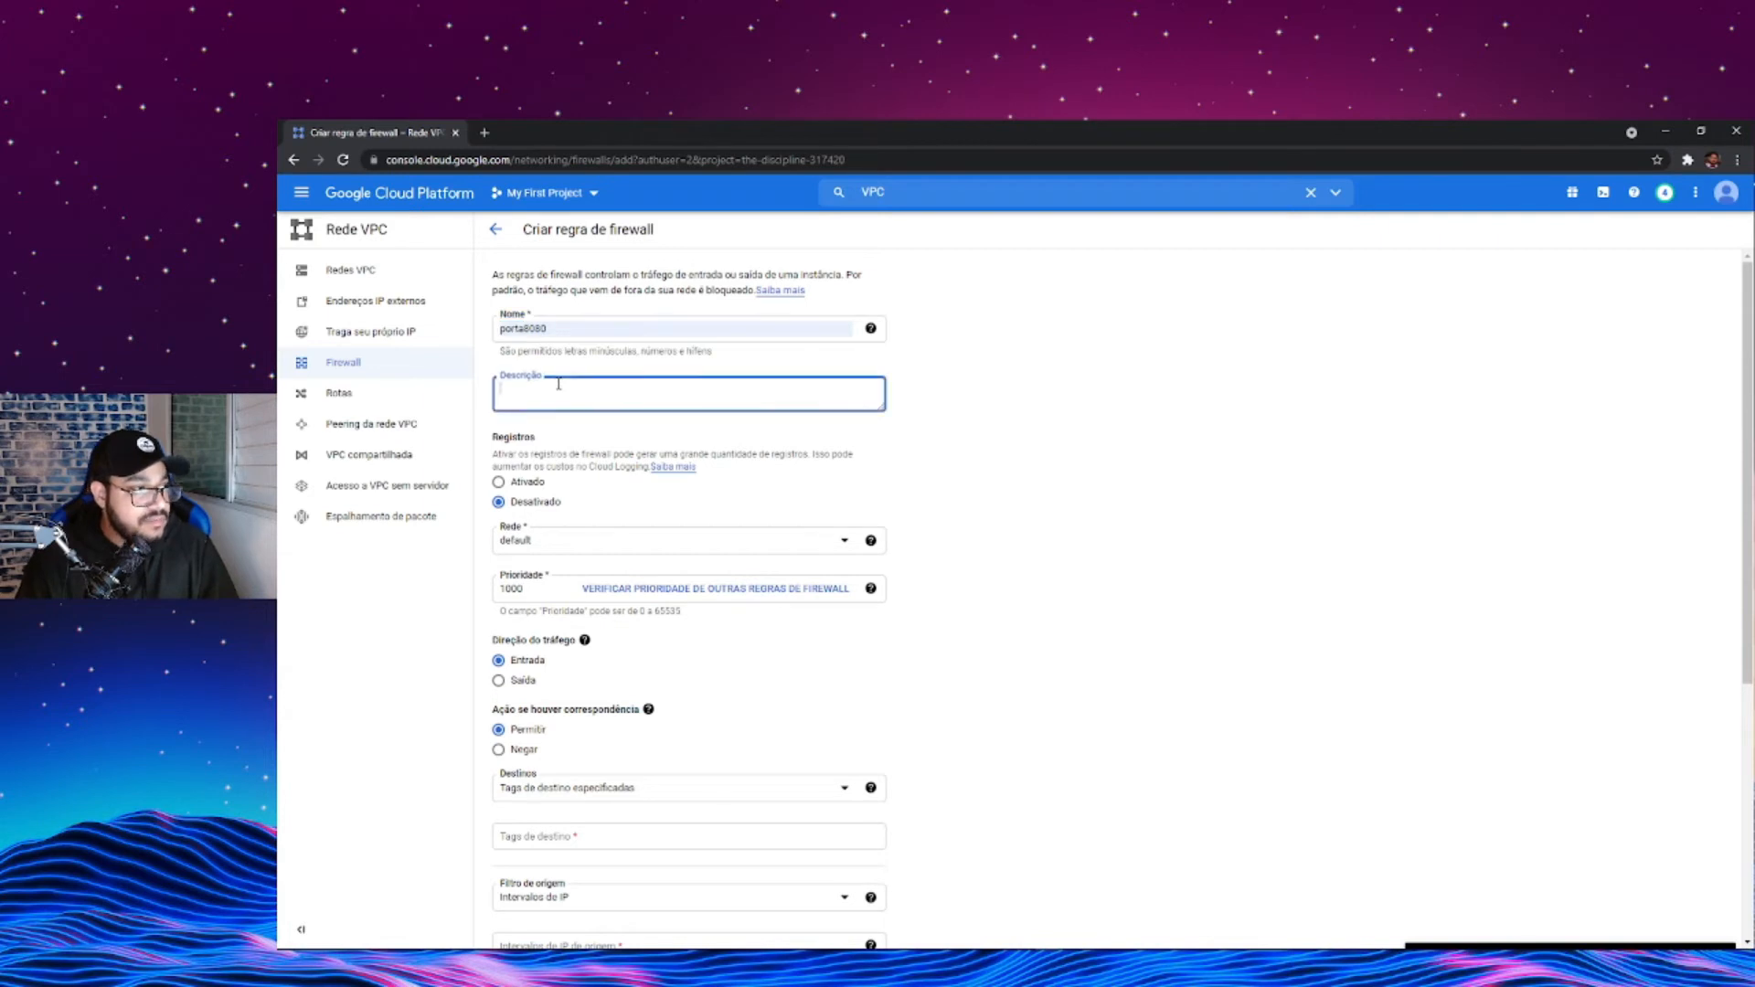
type("porta uti")
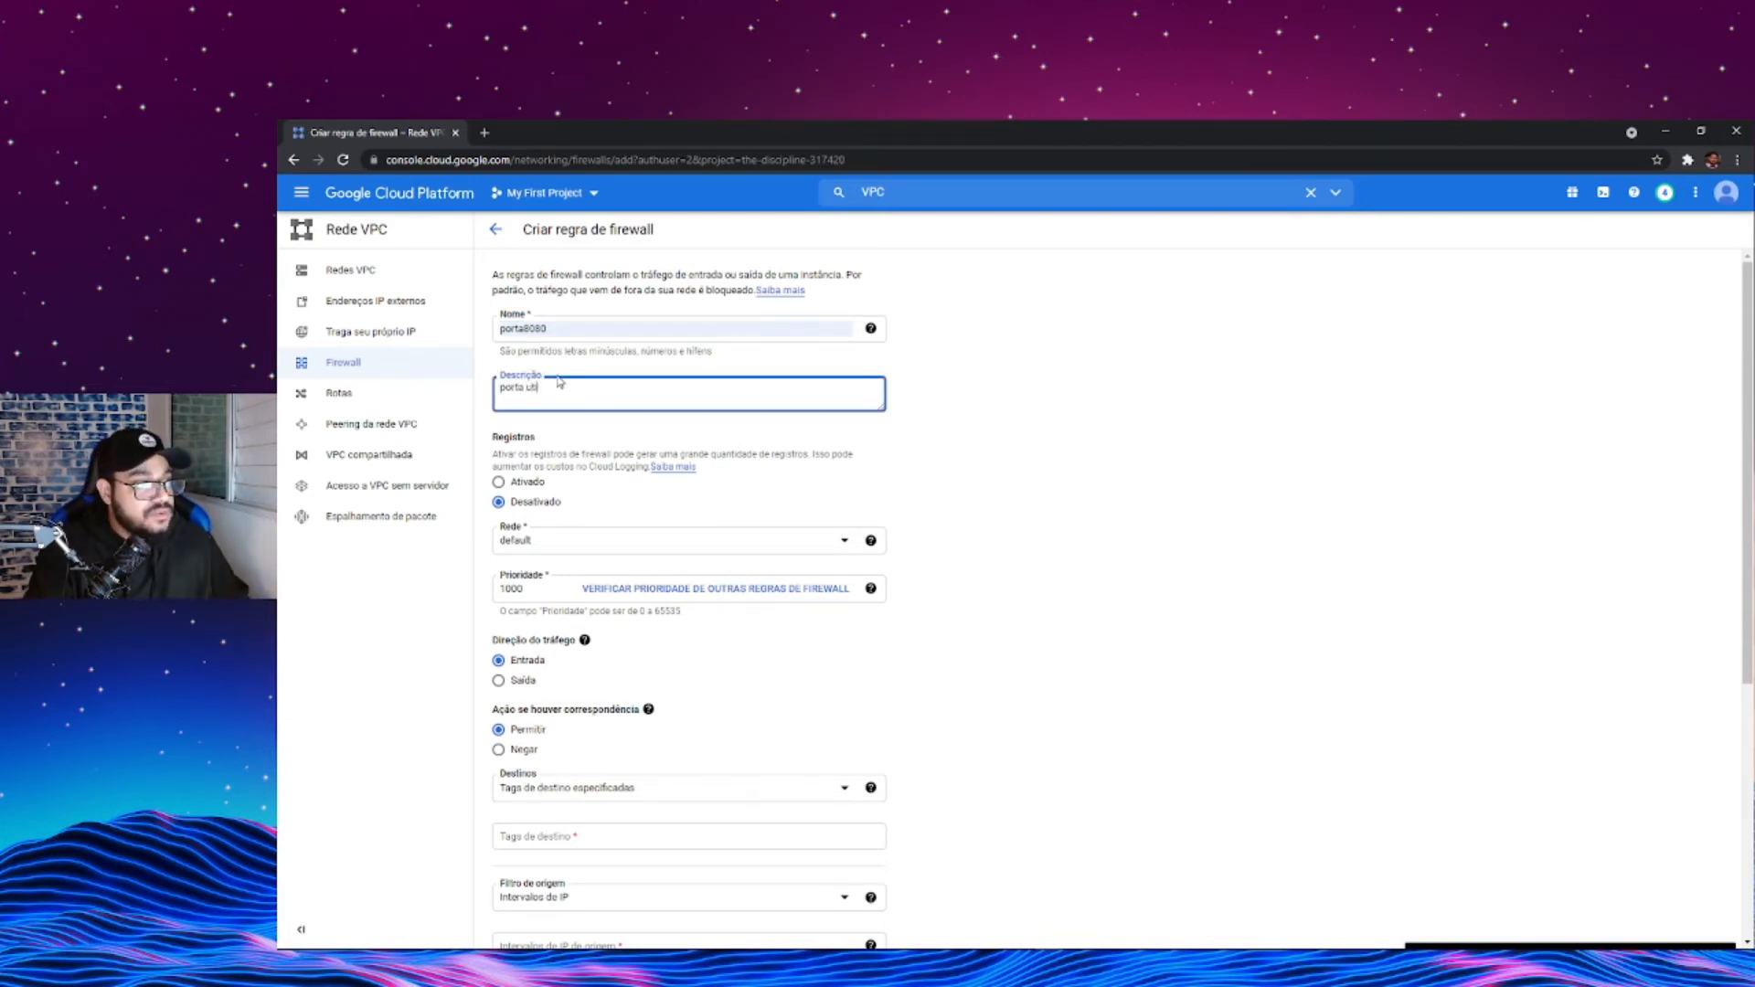
type("lizada pela")
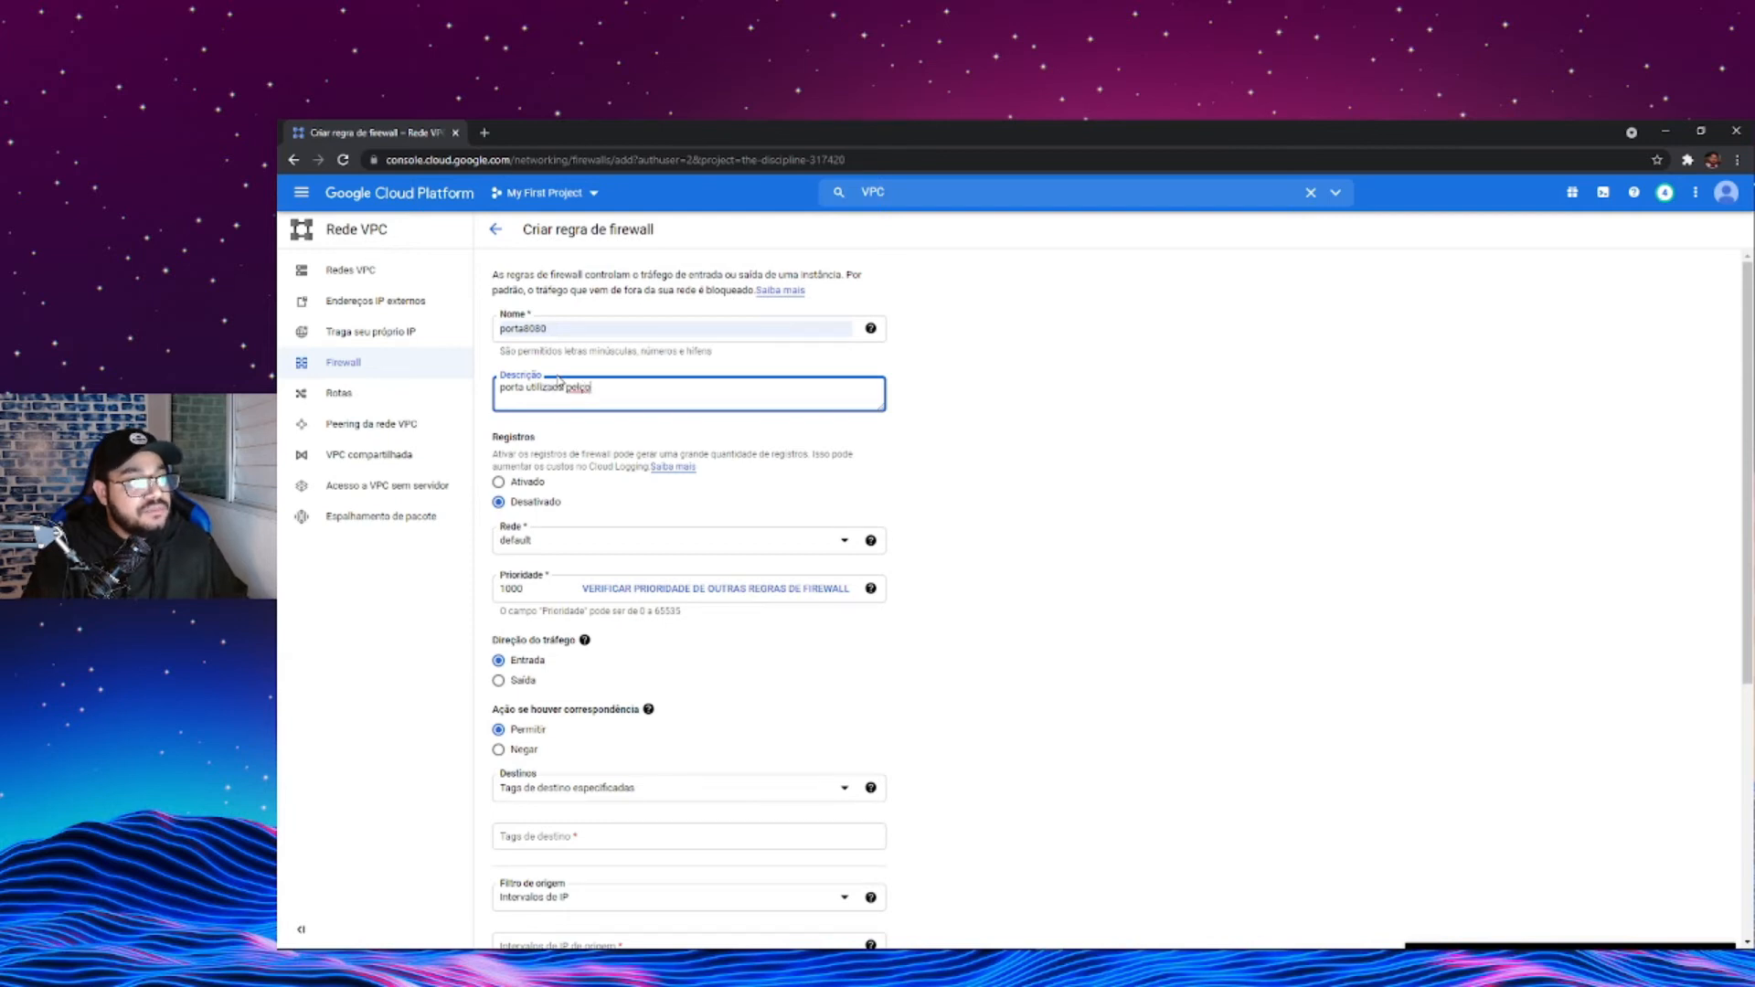
type(" penta")
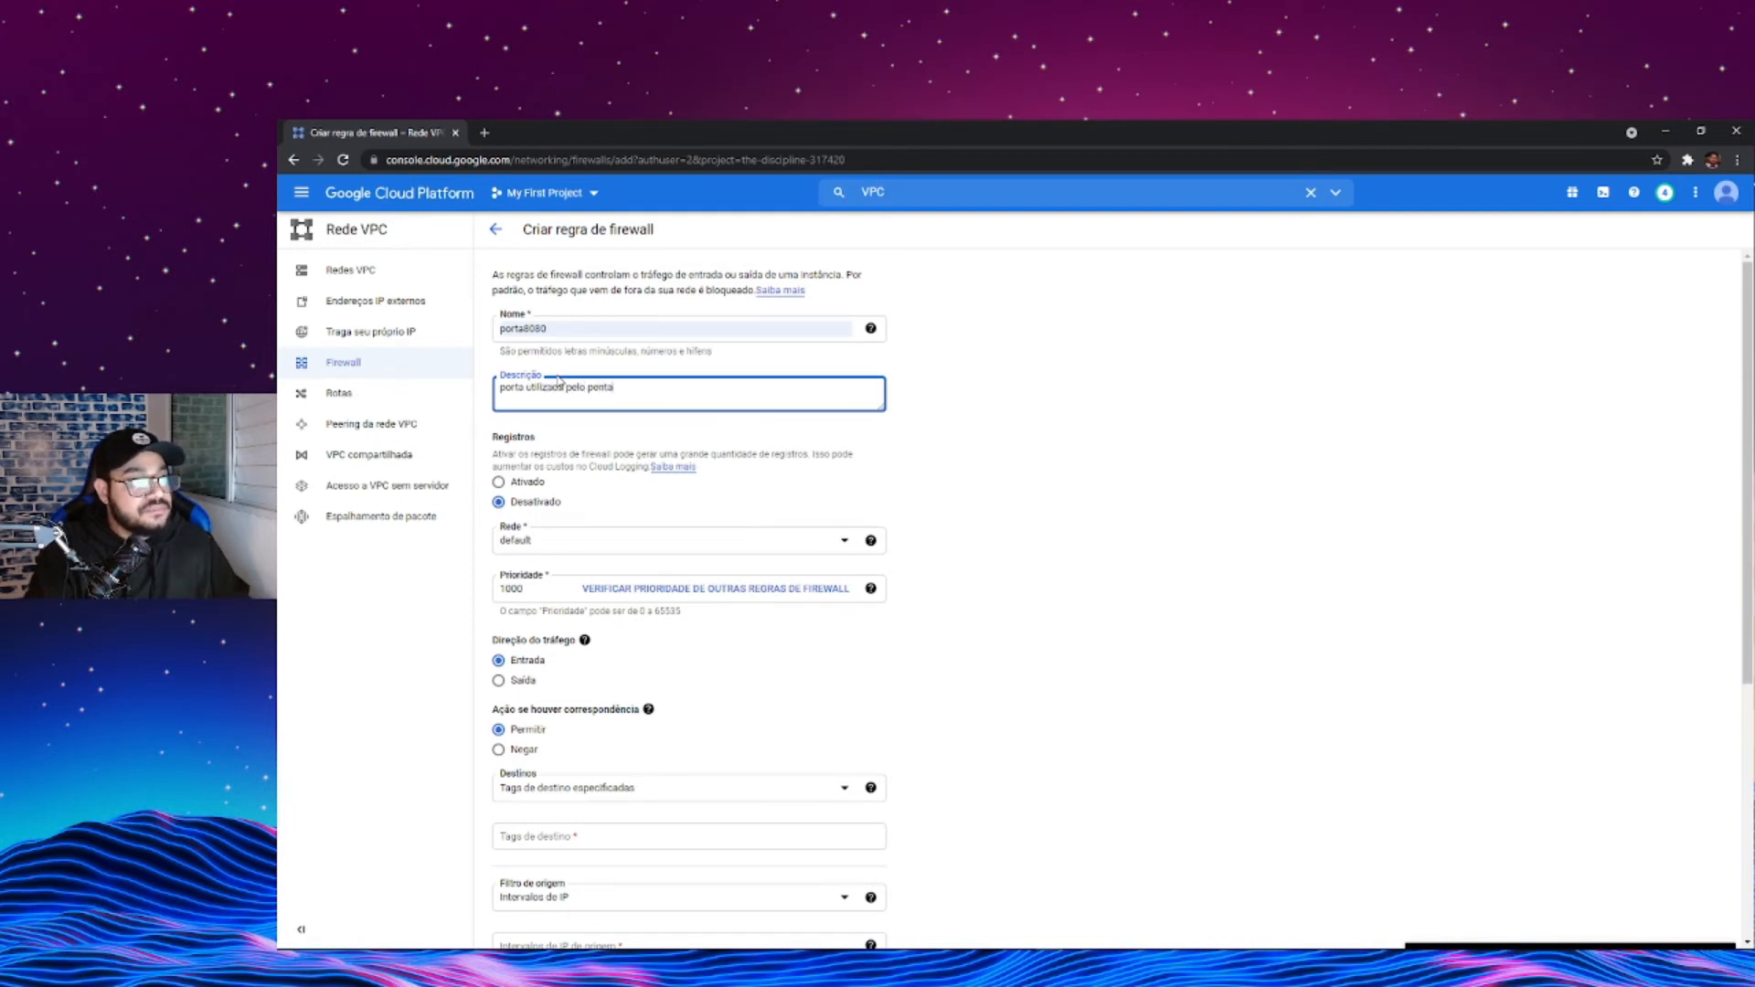
type("ho ba server")
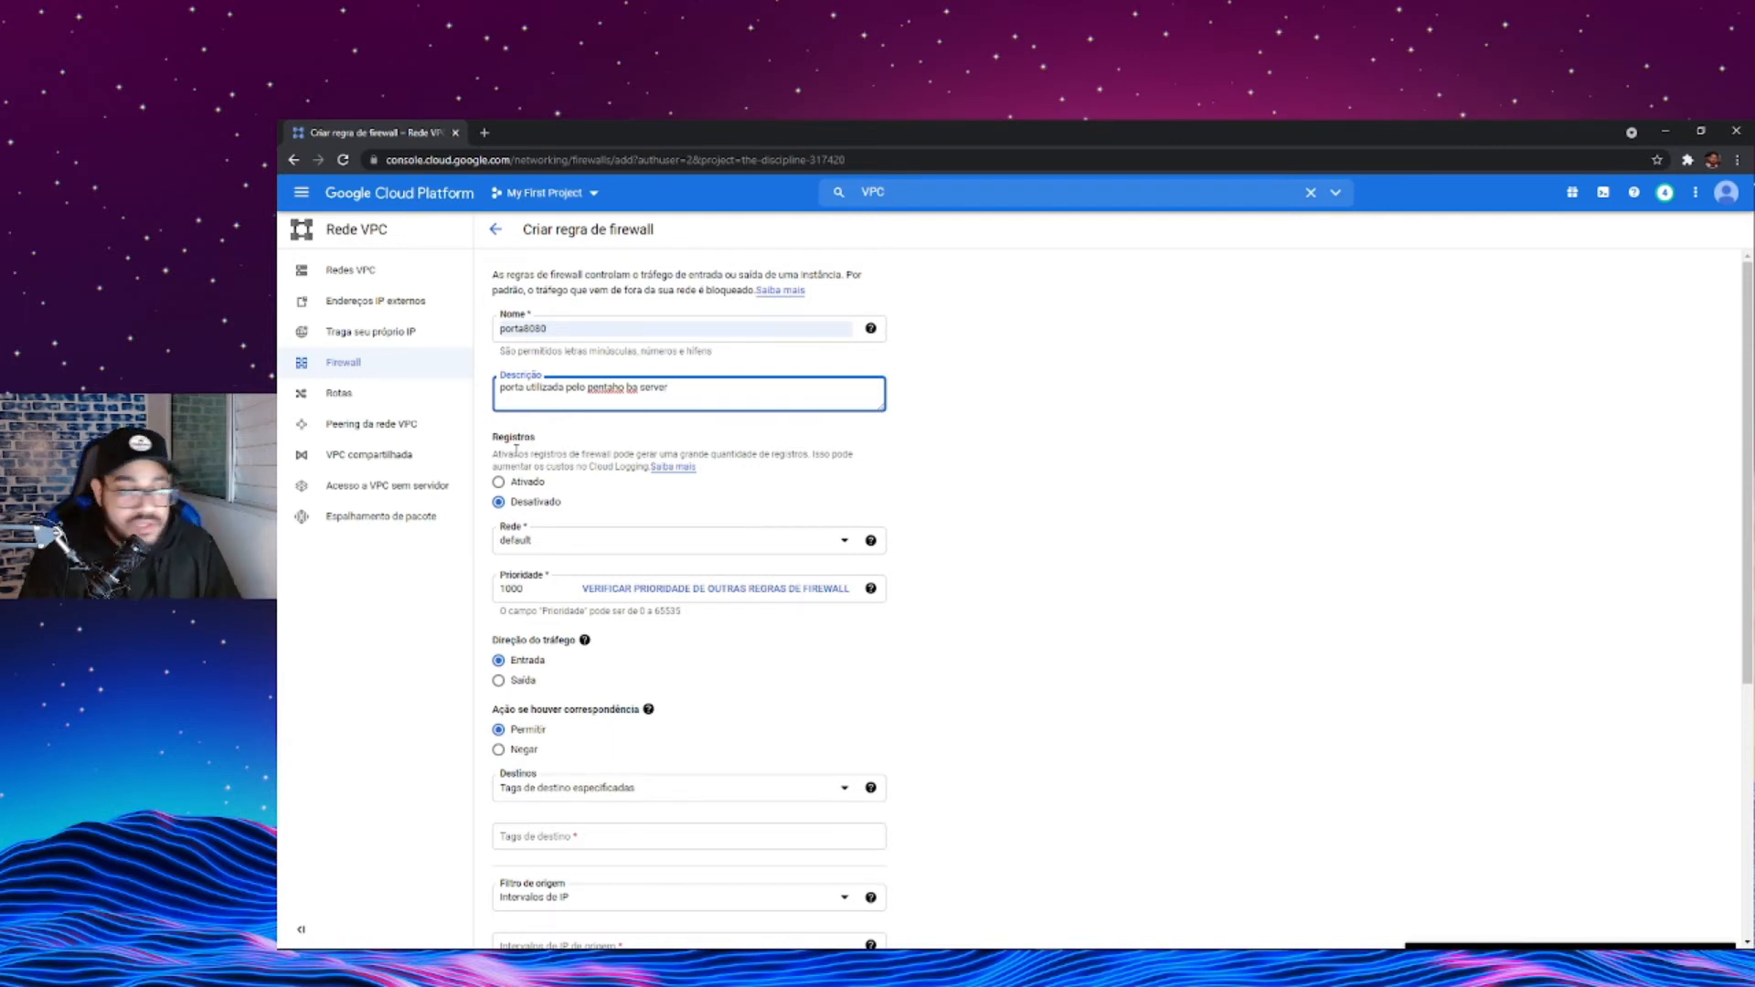
- Examine the firewall rule's available networks, priority, traffic direction and action on match
left_click(722, 540)
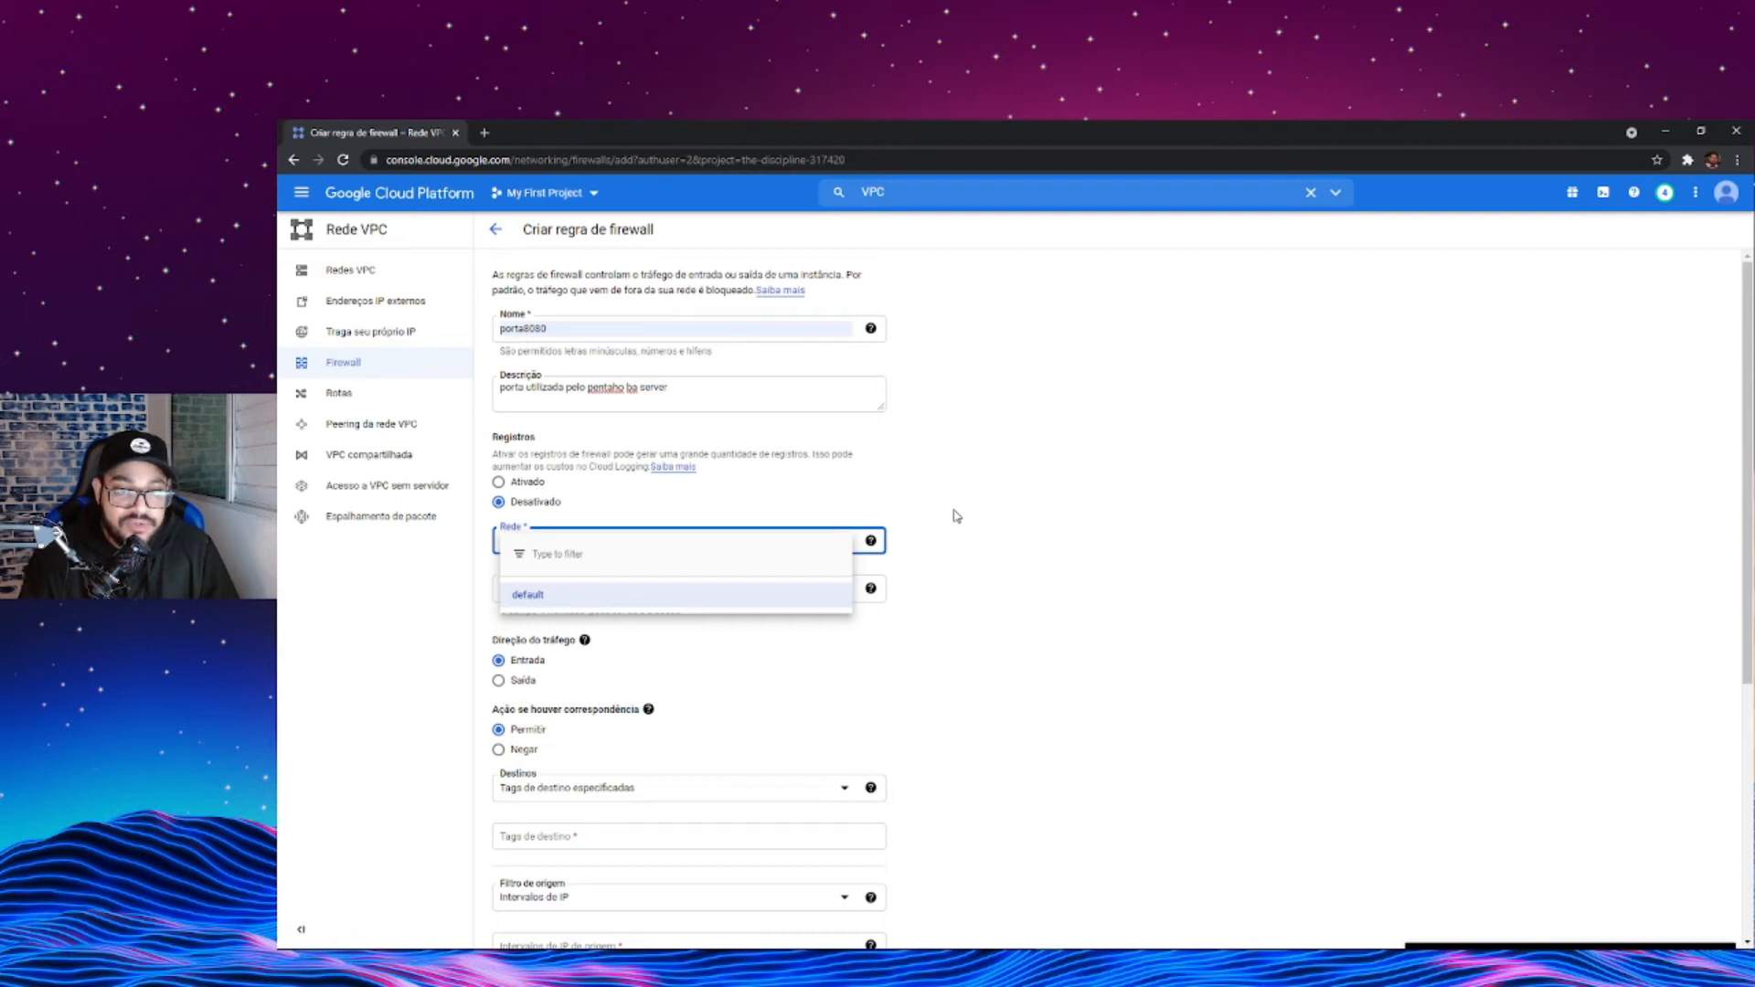
left_click(1126, 595)
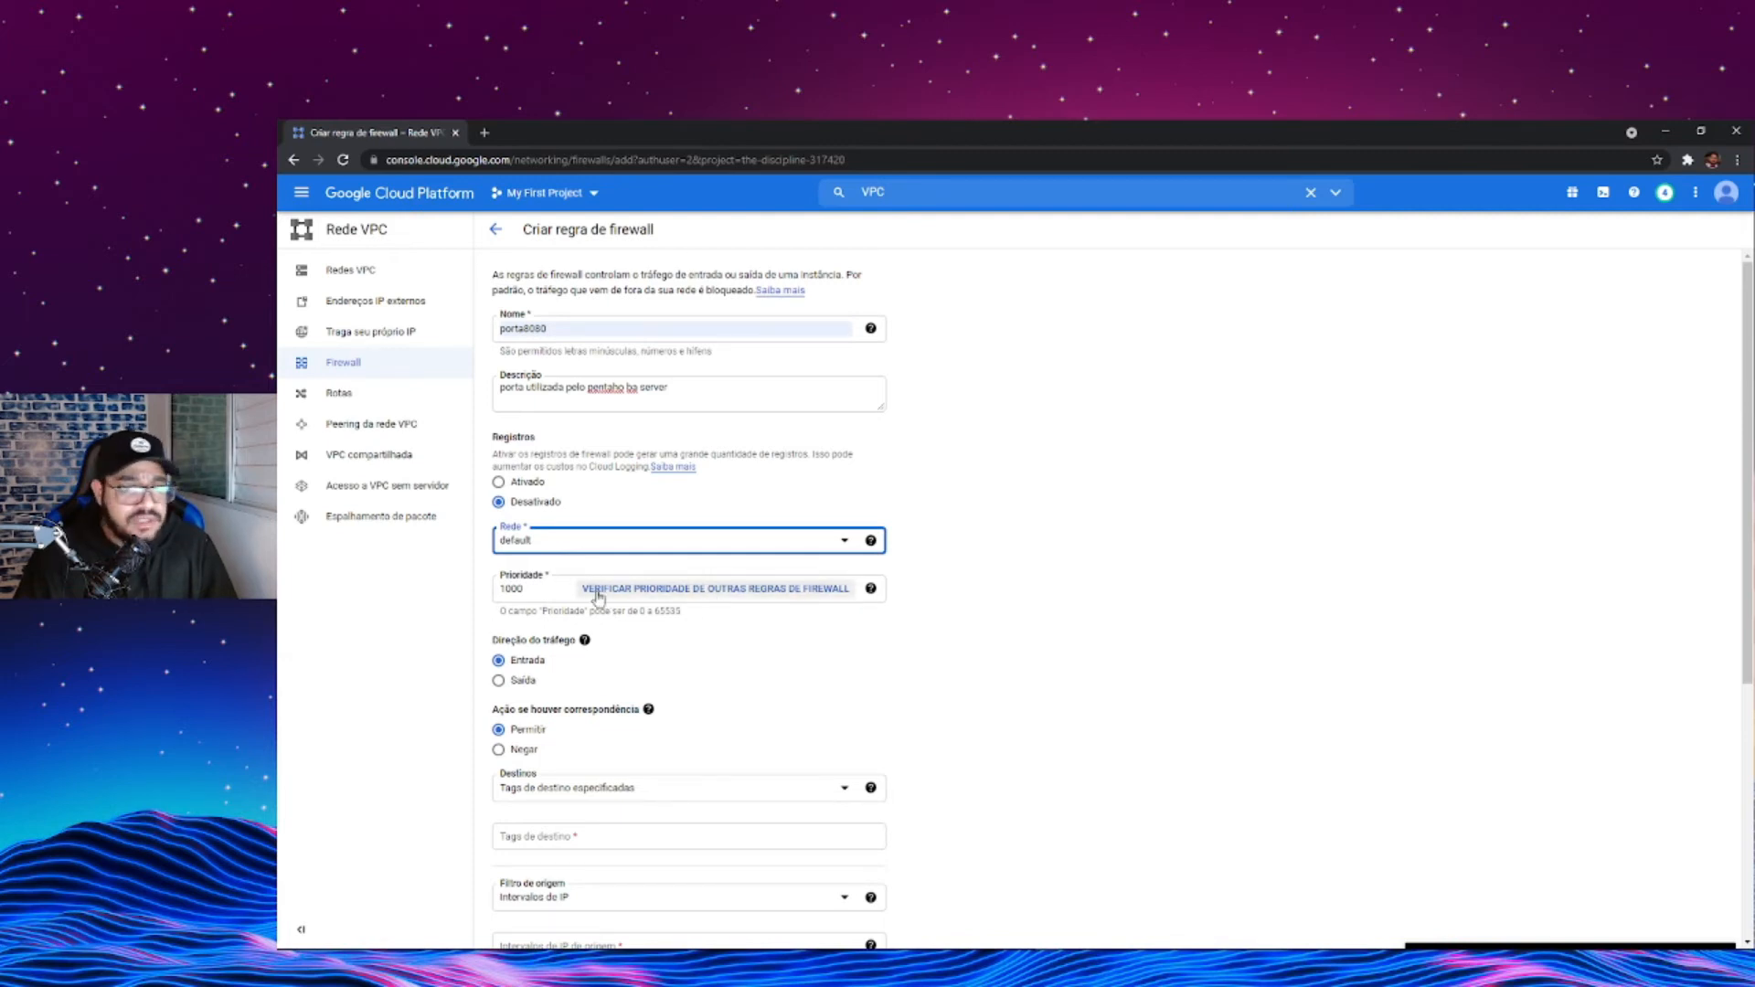
left_click_drag(497, 588, 524, 589)
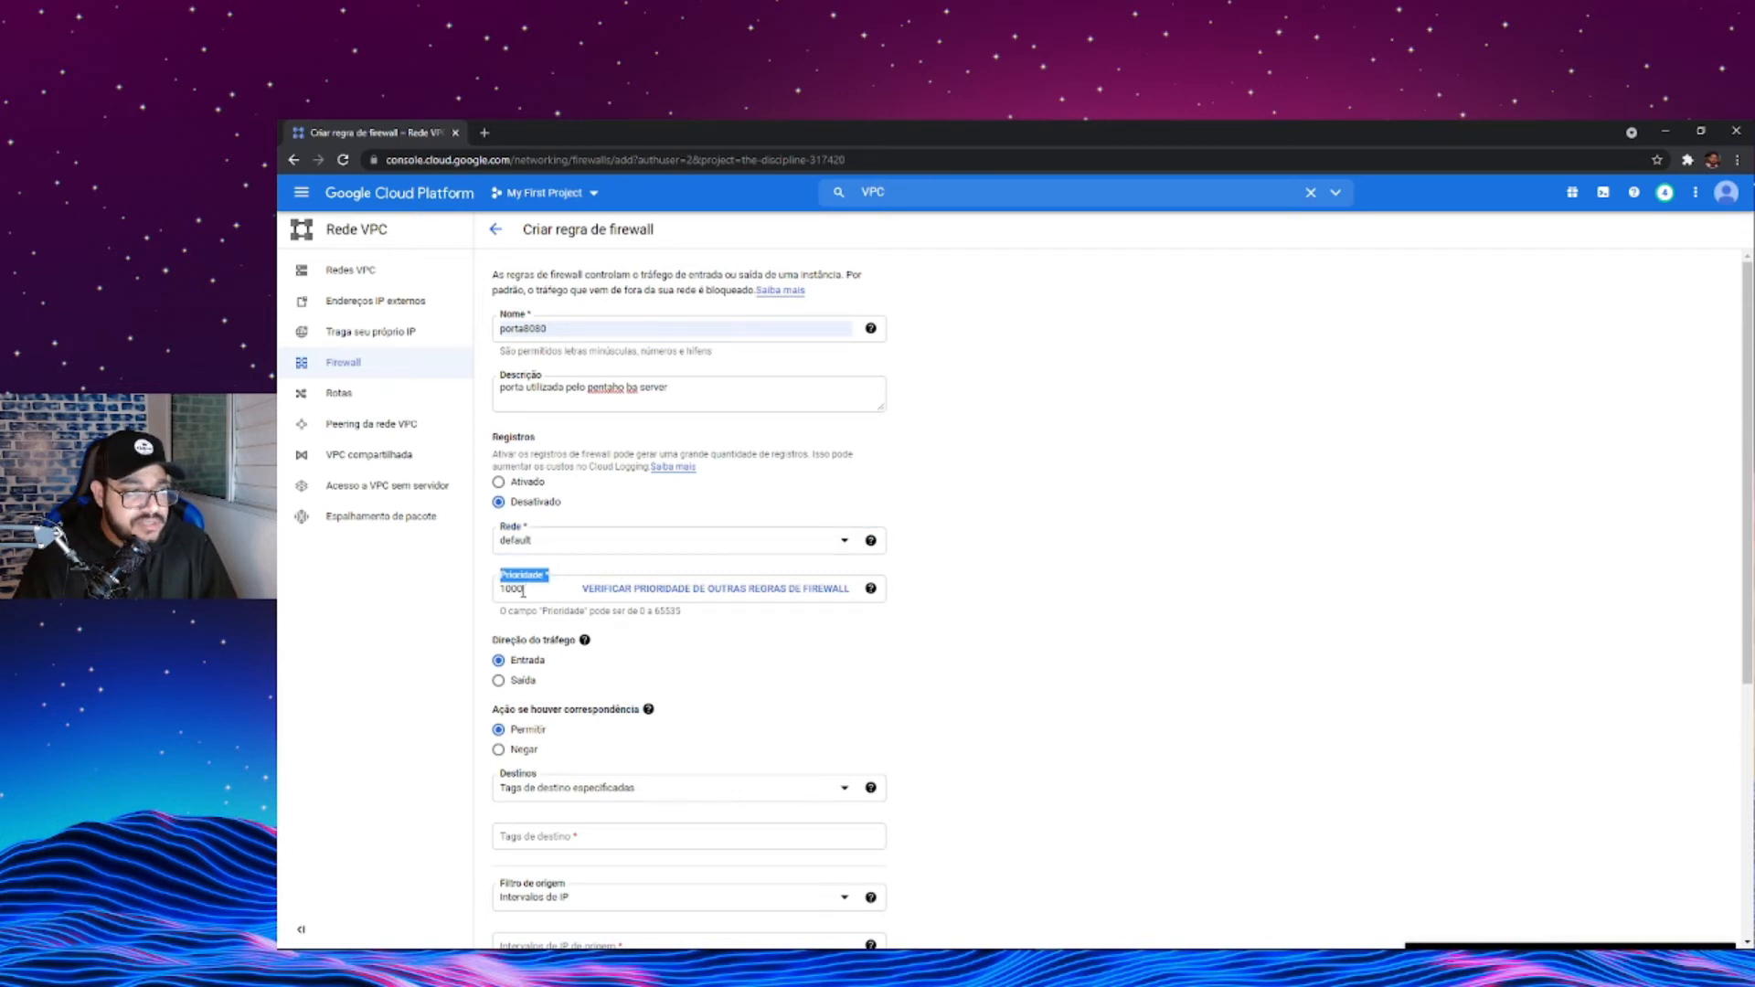
left_click(932, 578)
scroll(909, 599, "down", 3)
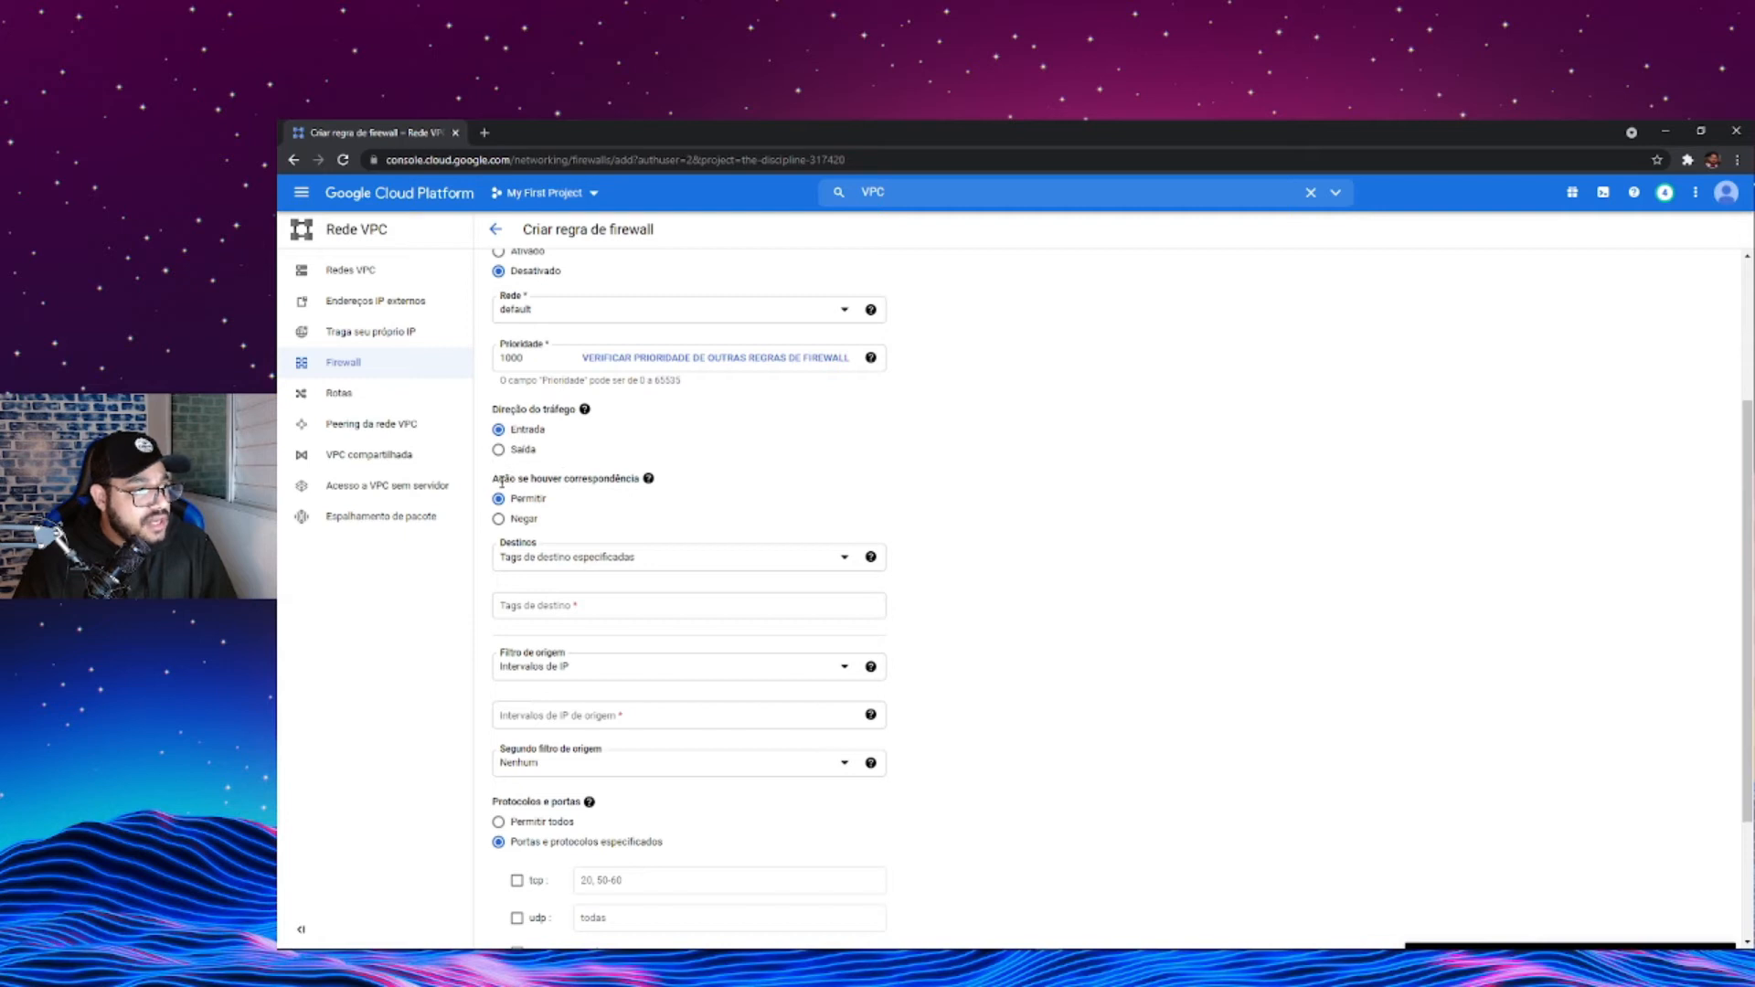
mouse_move(646, 488)
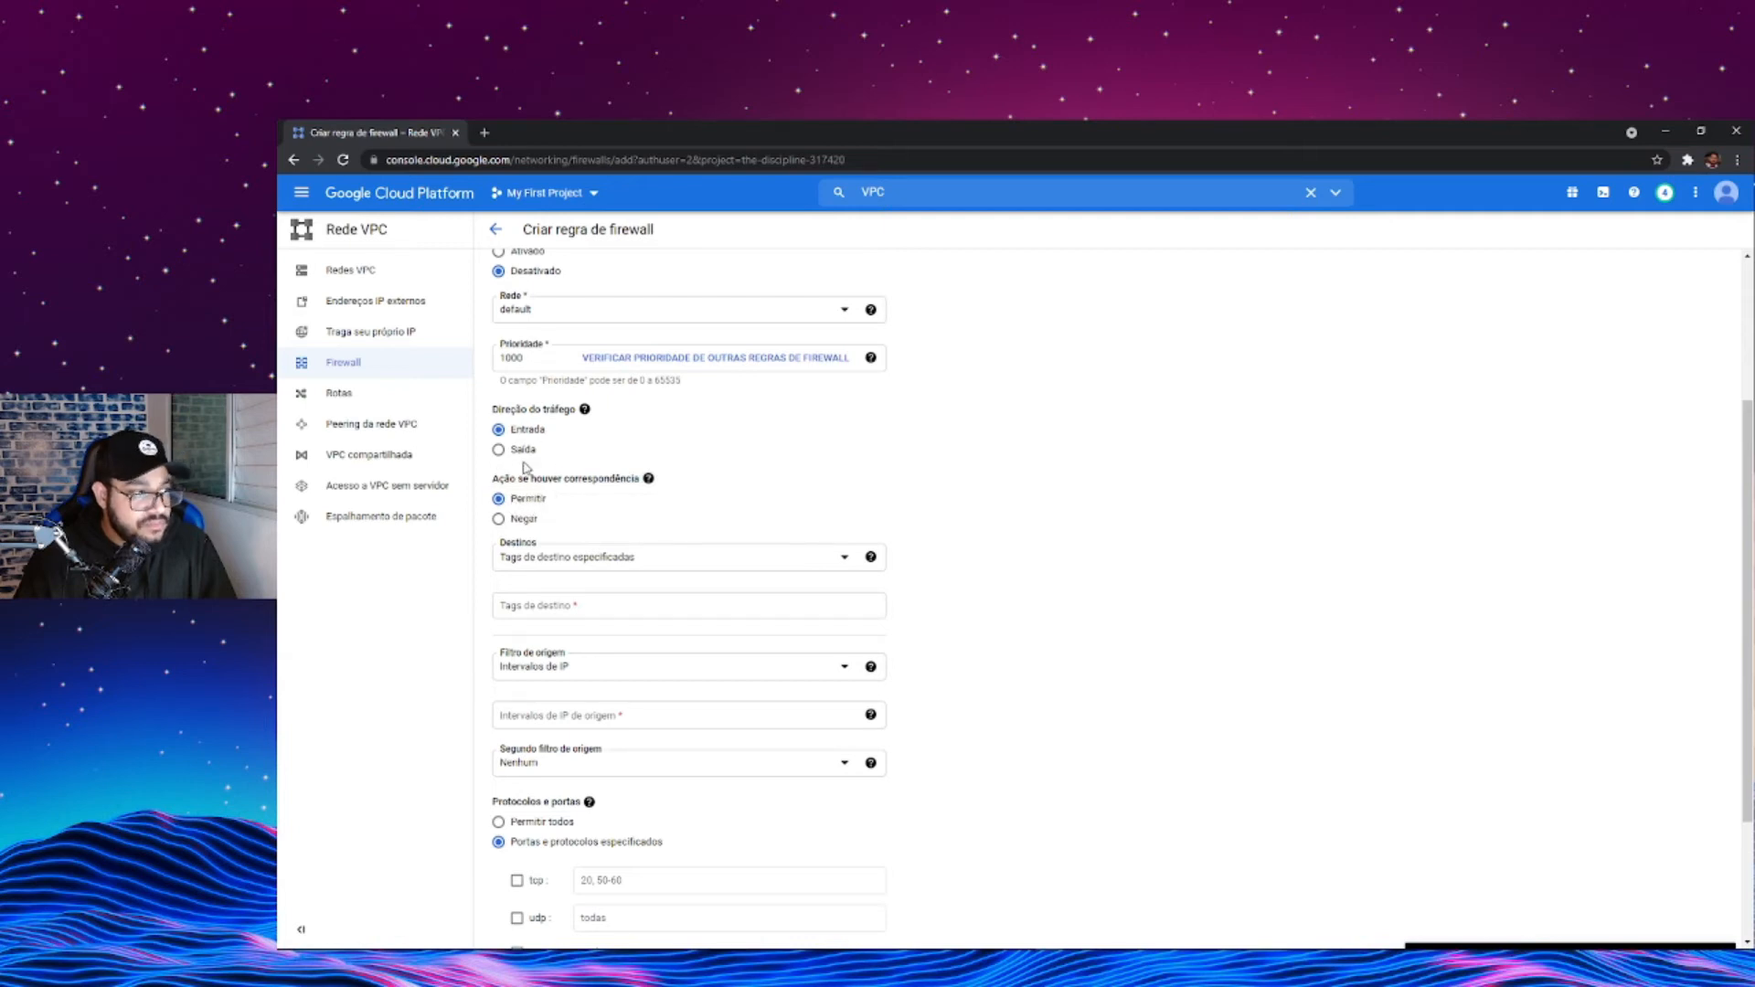
mouse_move(586, 414)
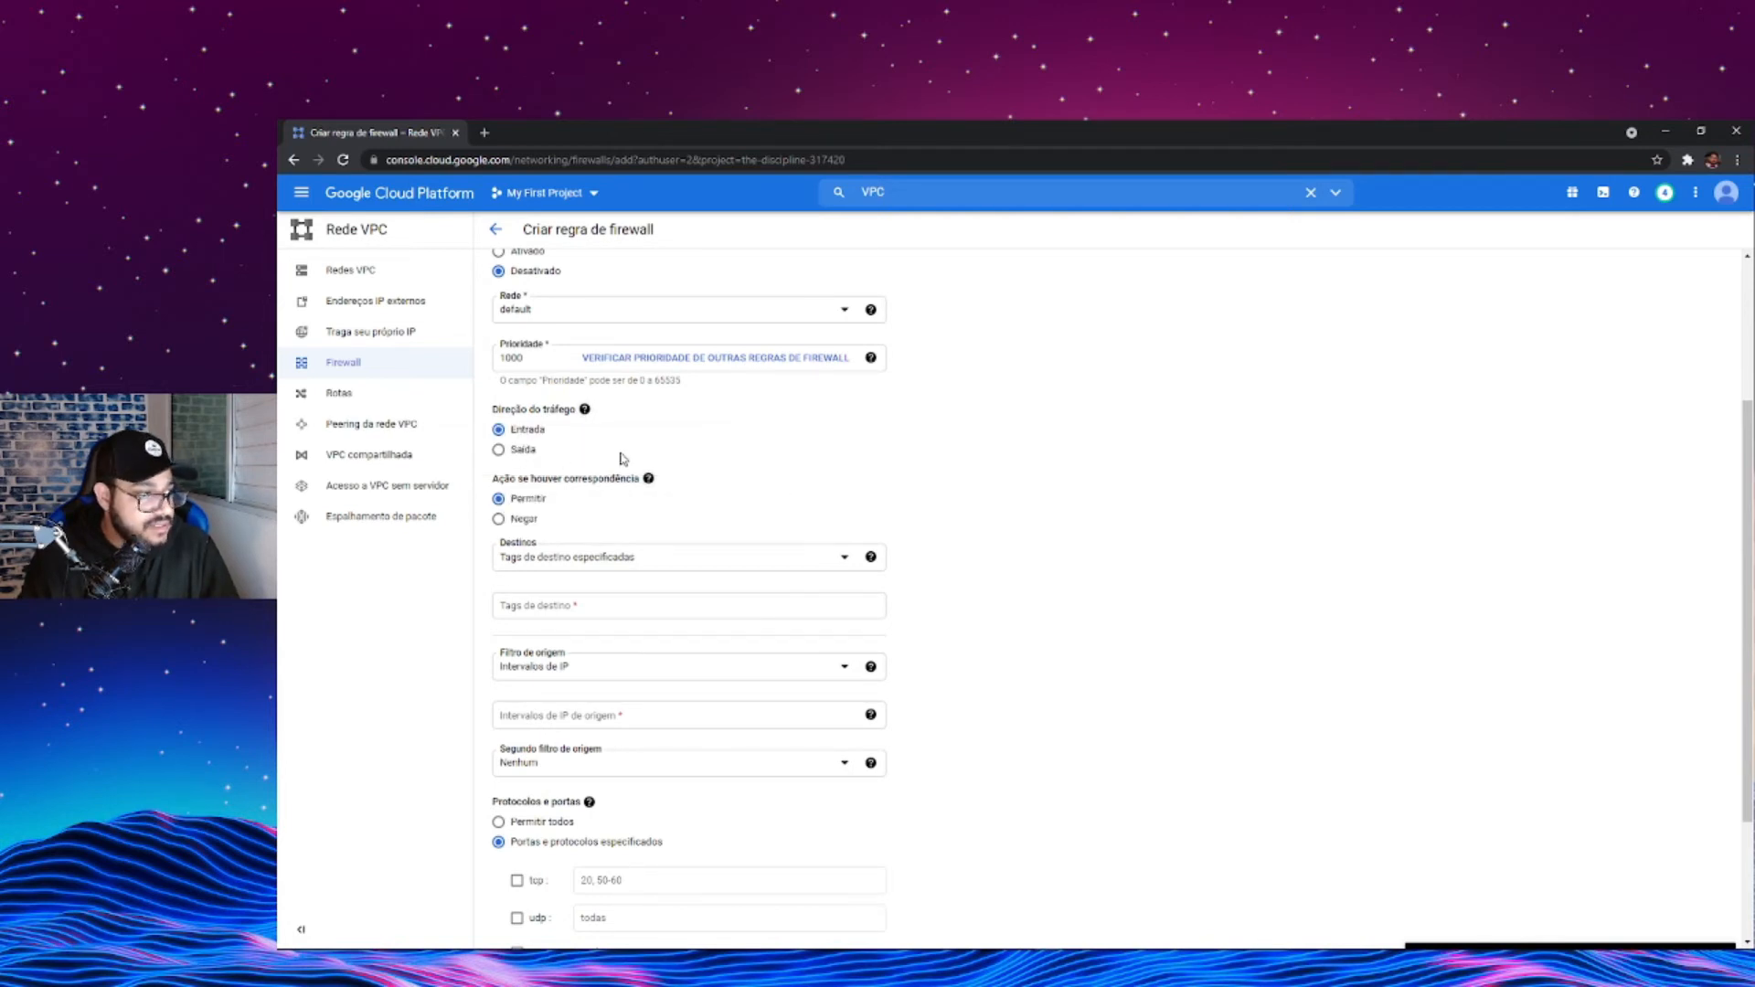
- Apply the firewall rule to all instances in the network and use IP ranges as the source filter
scroll(717, 470, "down", 3)
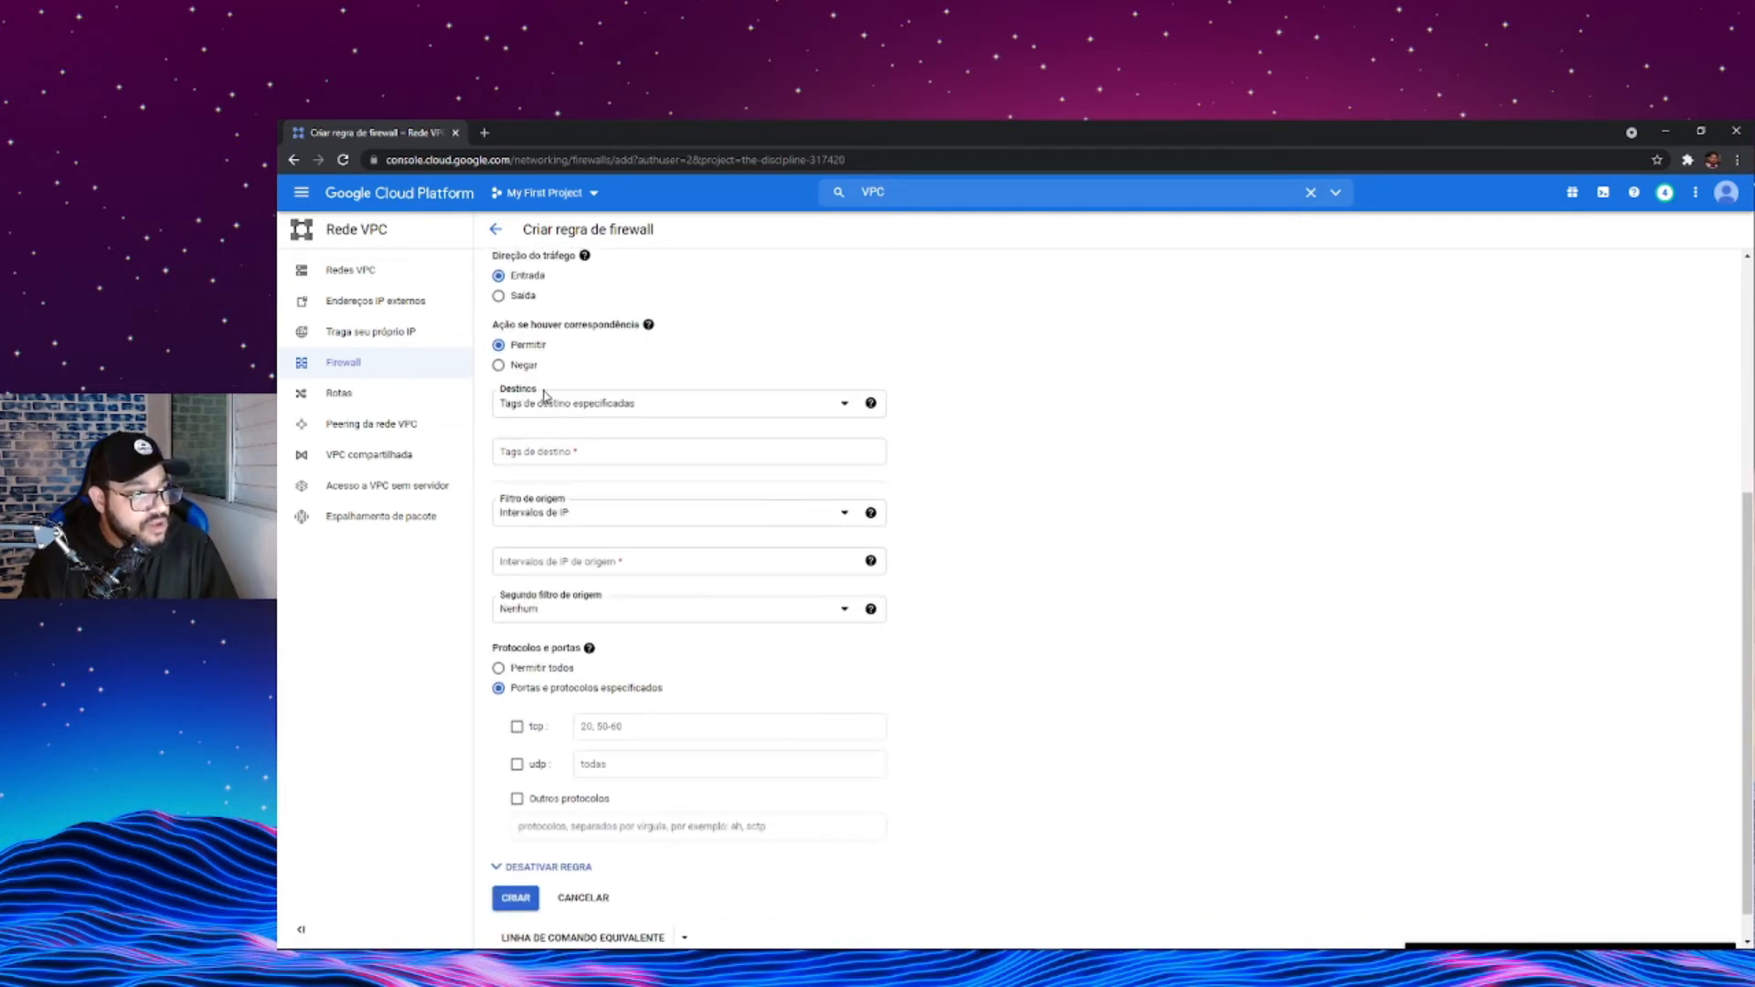
left_click(618, 404)
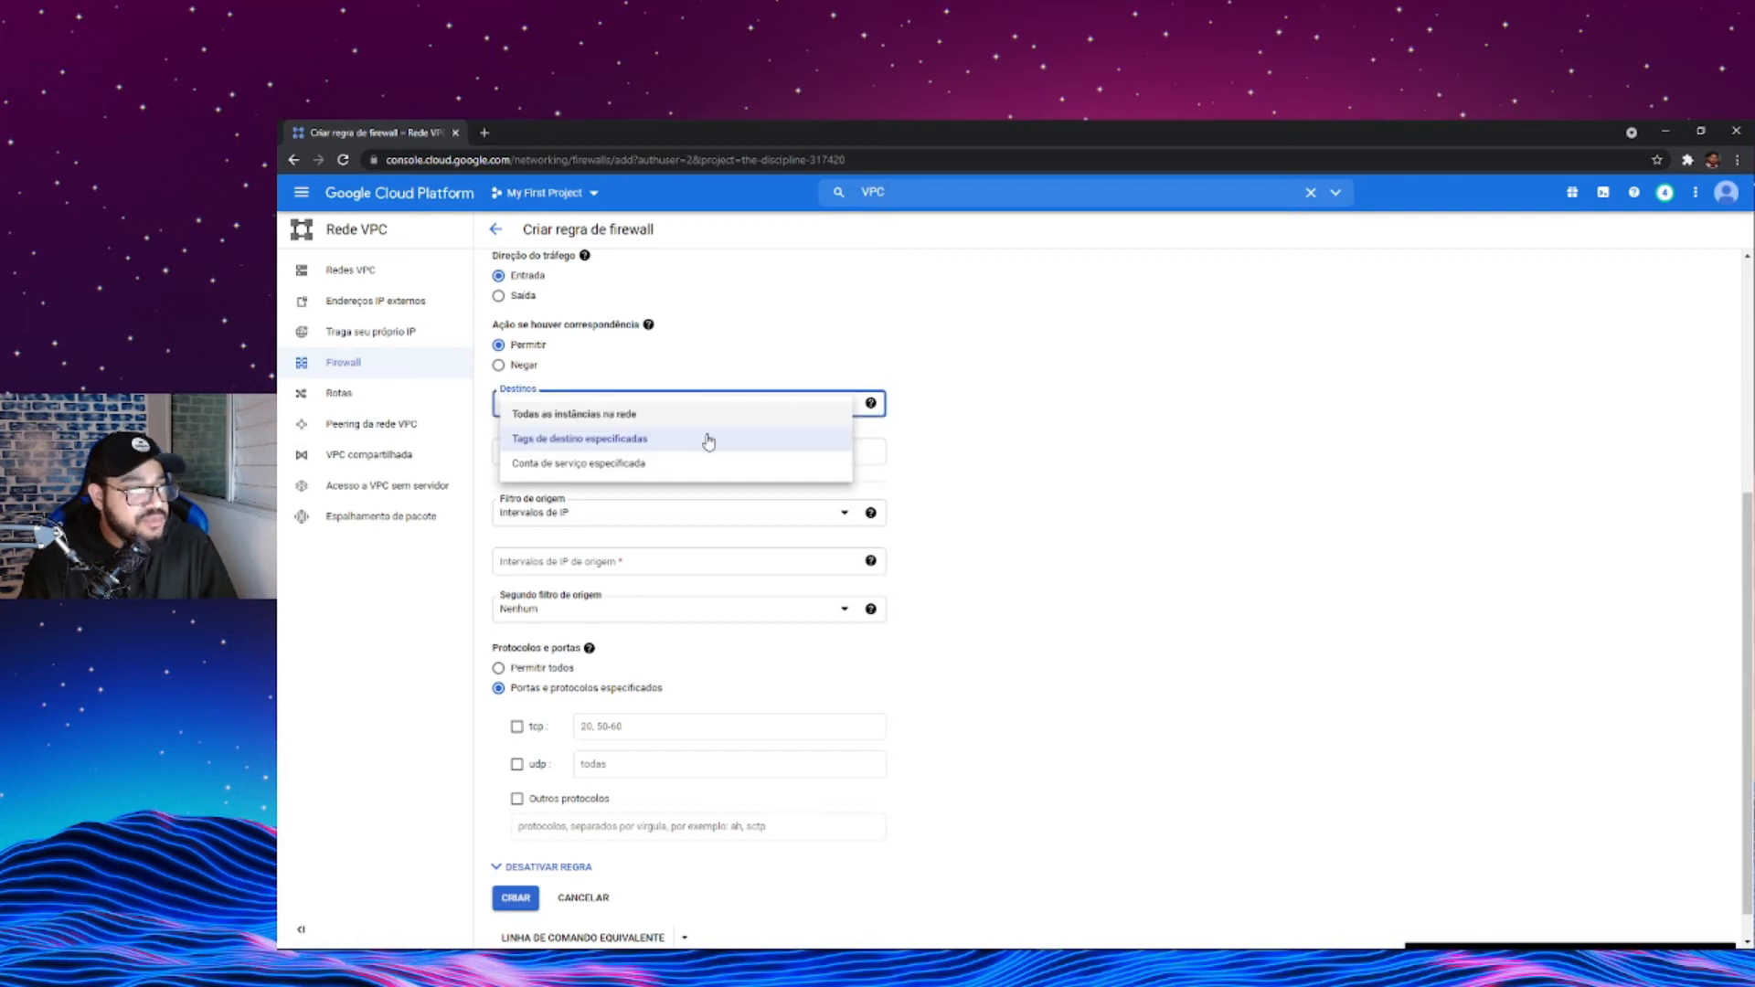
left_click(600, 416)
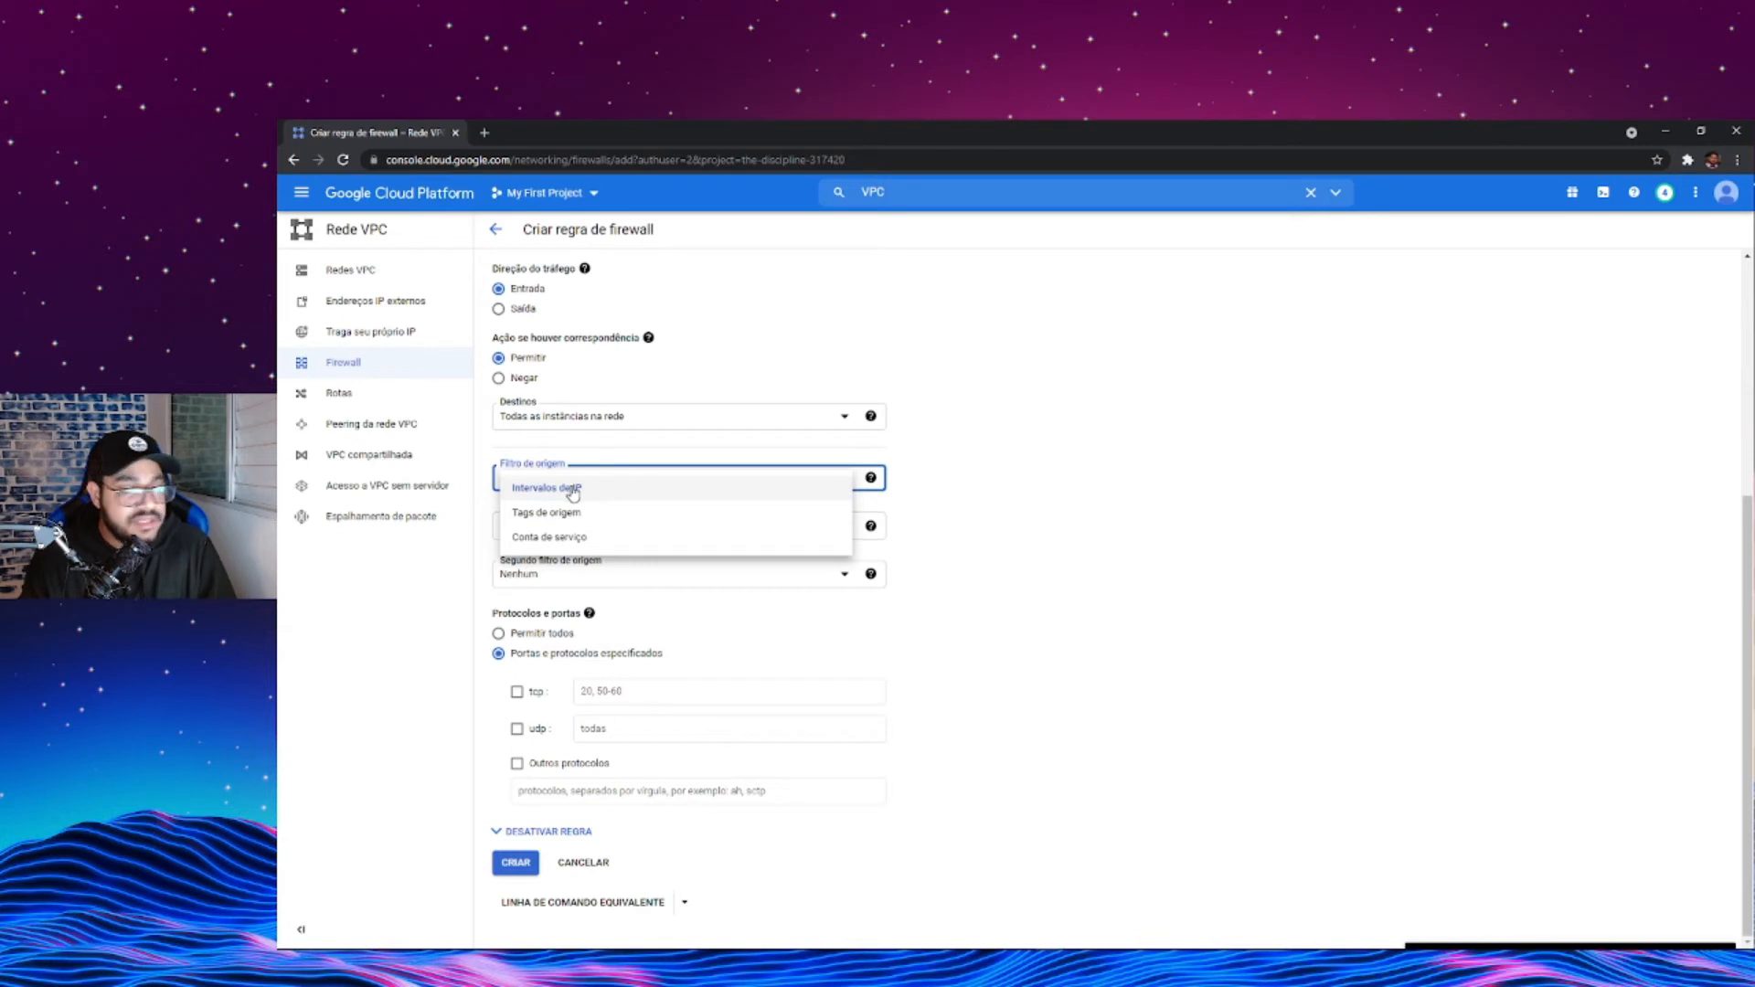
left_click(573, 493)
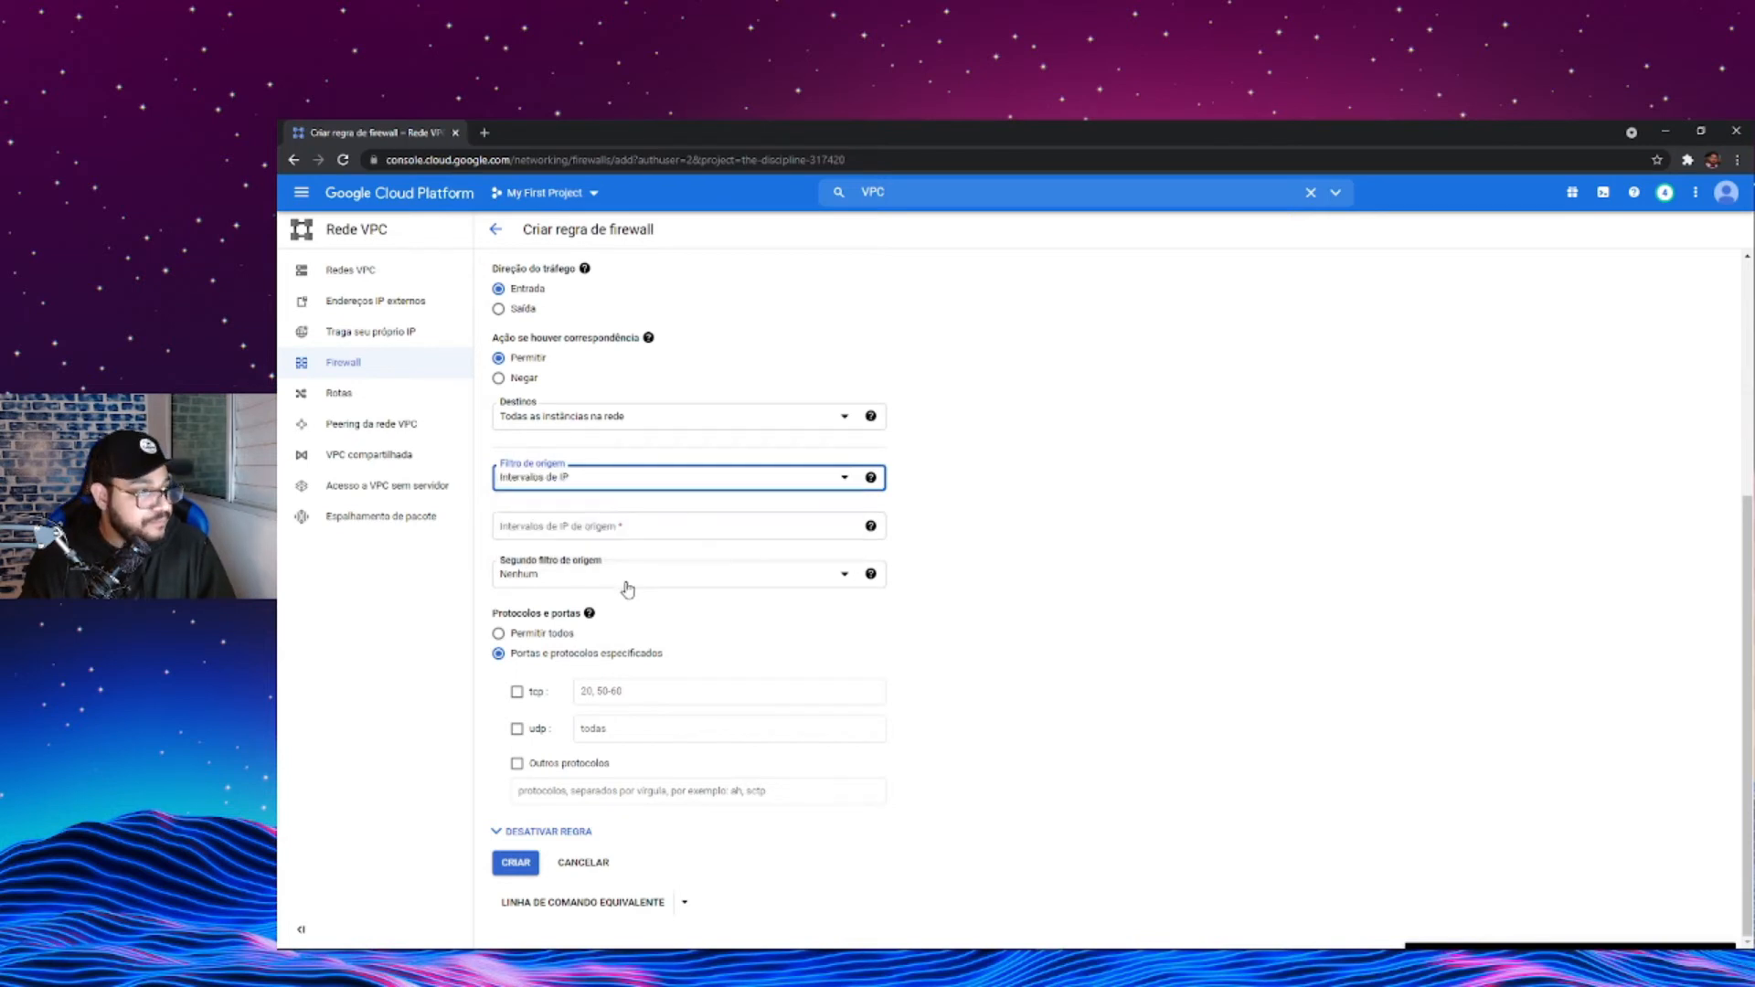
- Set the source IP range to 0.0.0.0/0 and keep the second source filter at none (Nenhum)
left_click(574, 528)
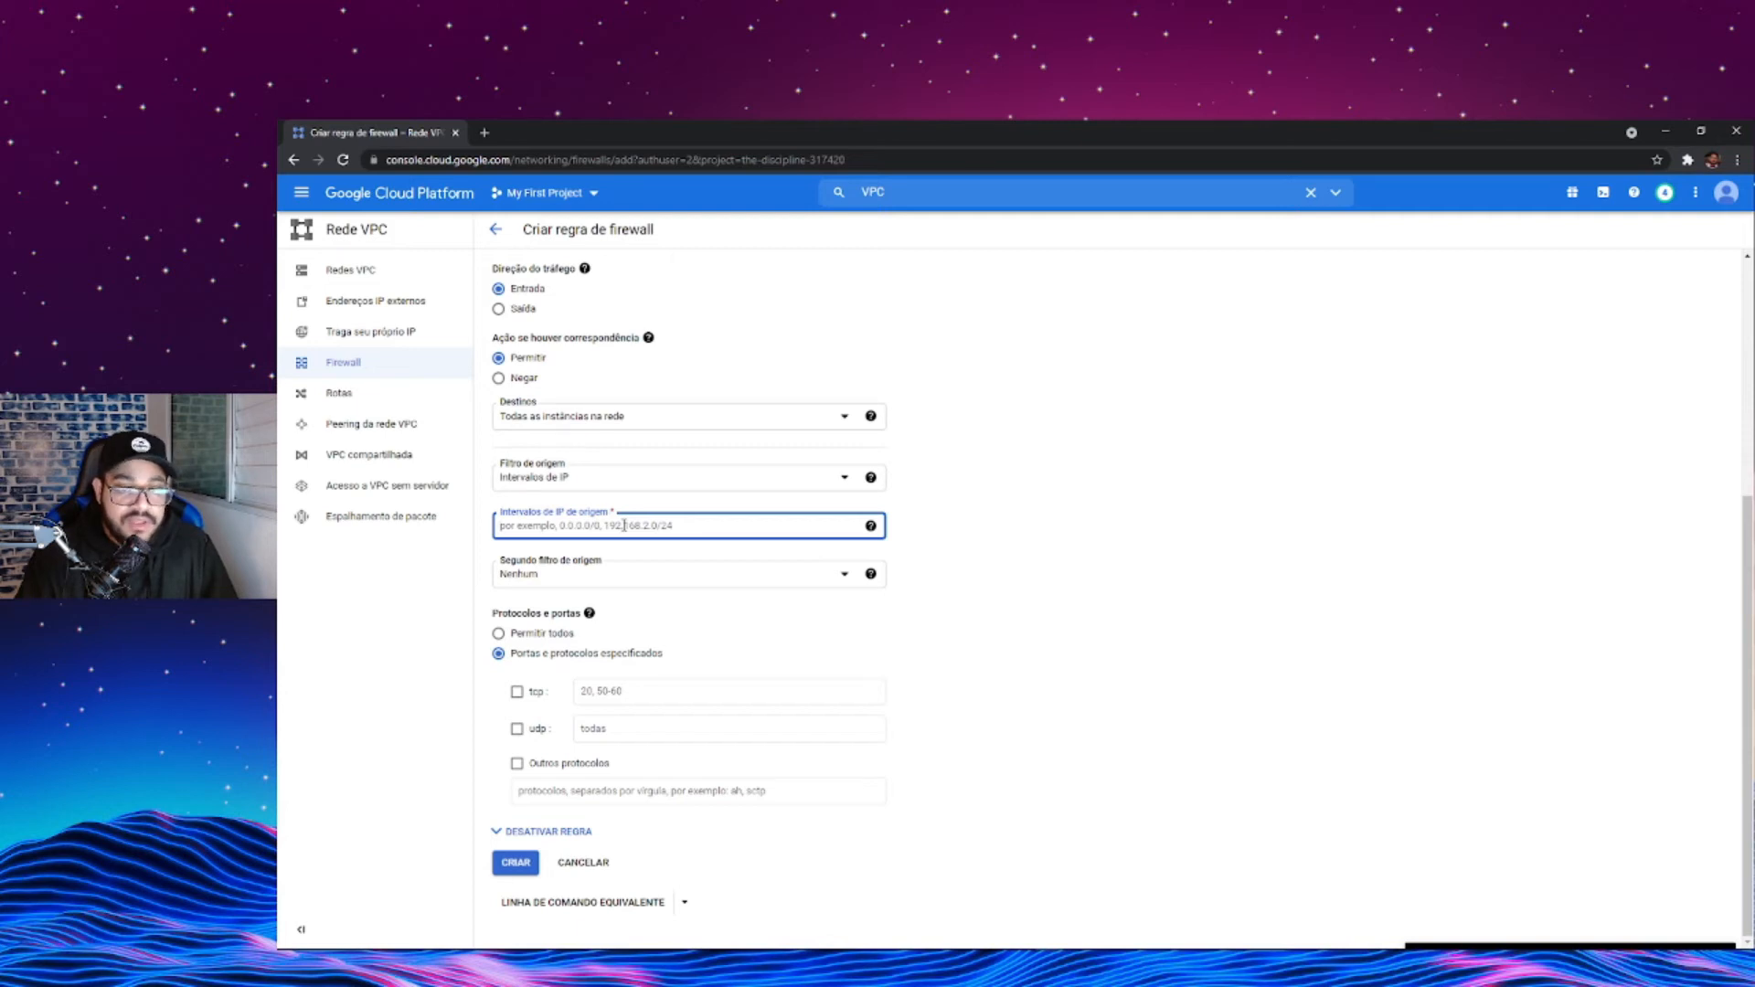
type("0.0.0.0/0")
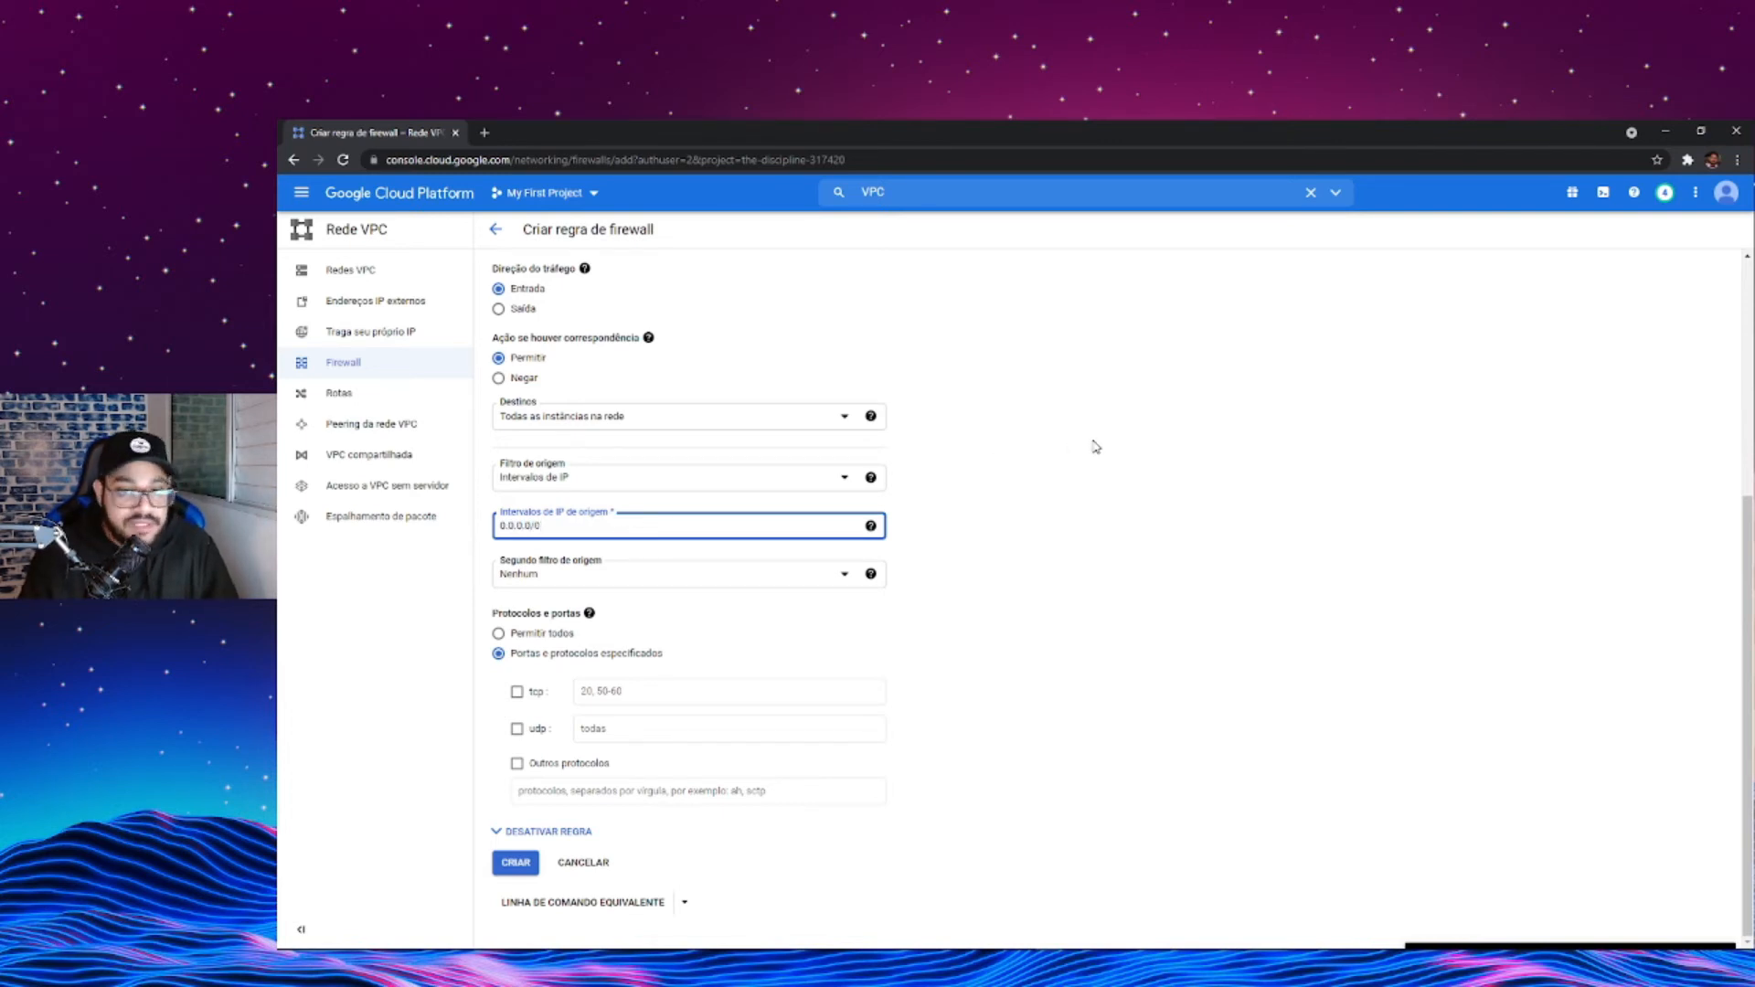
left_click(631, 580)
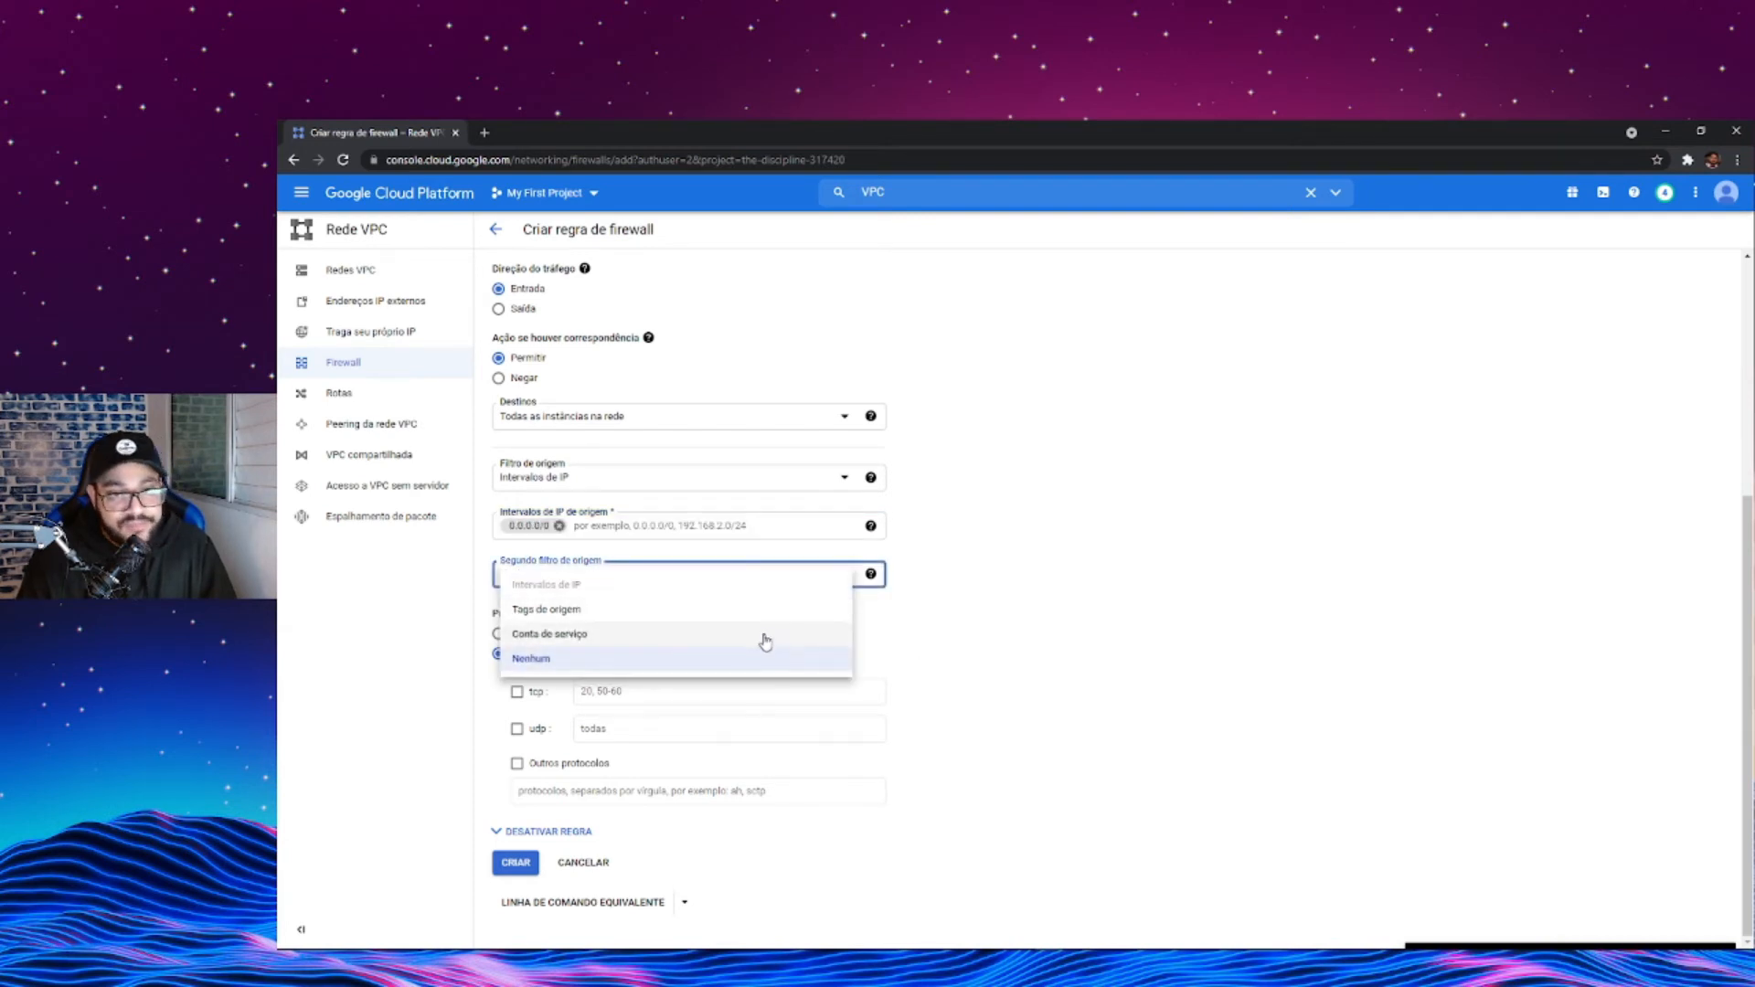
left_click(716, 660)
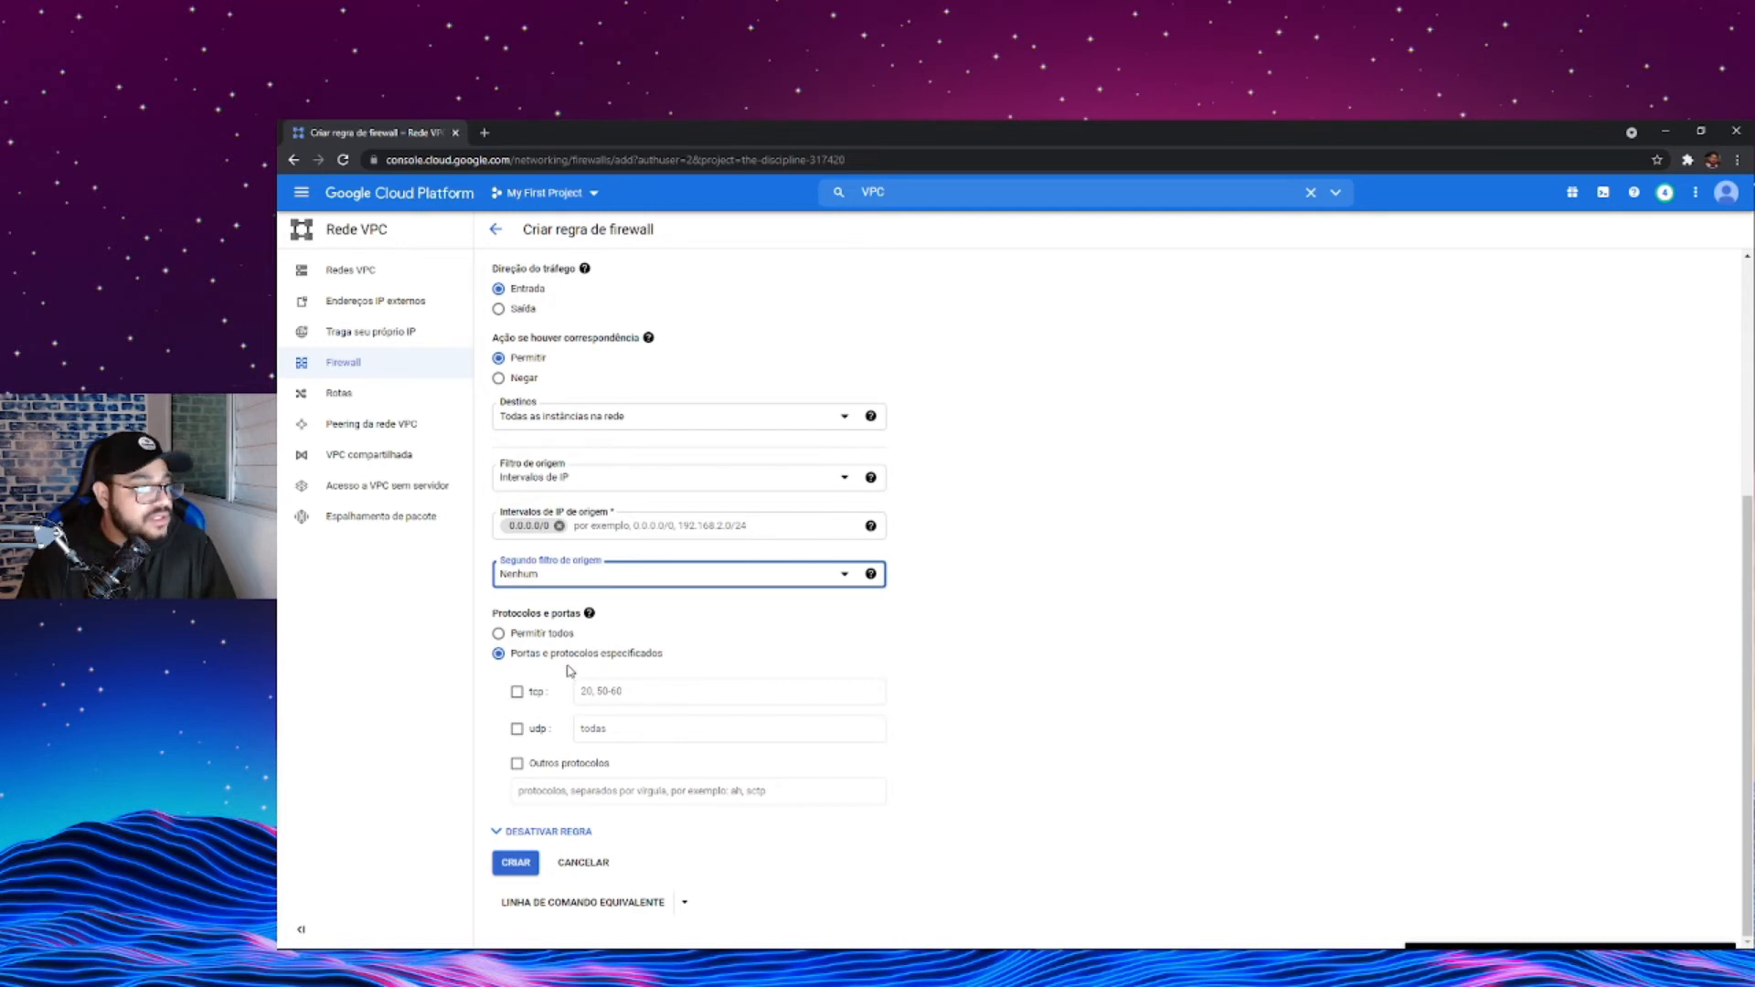
- Allow TCP port 8080 under the specified protocols and ports and create the firewall rule
left_click(517, 692)
left_click(666, 696)
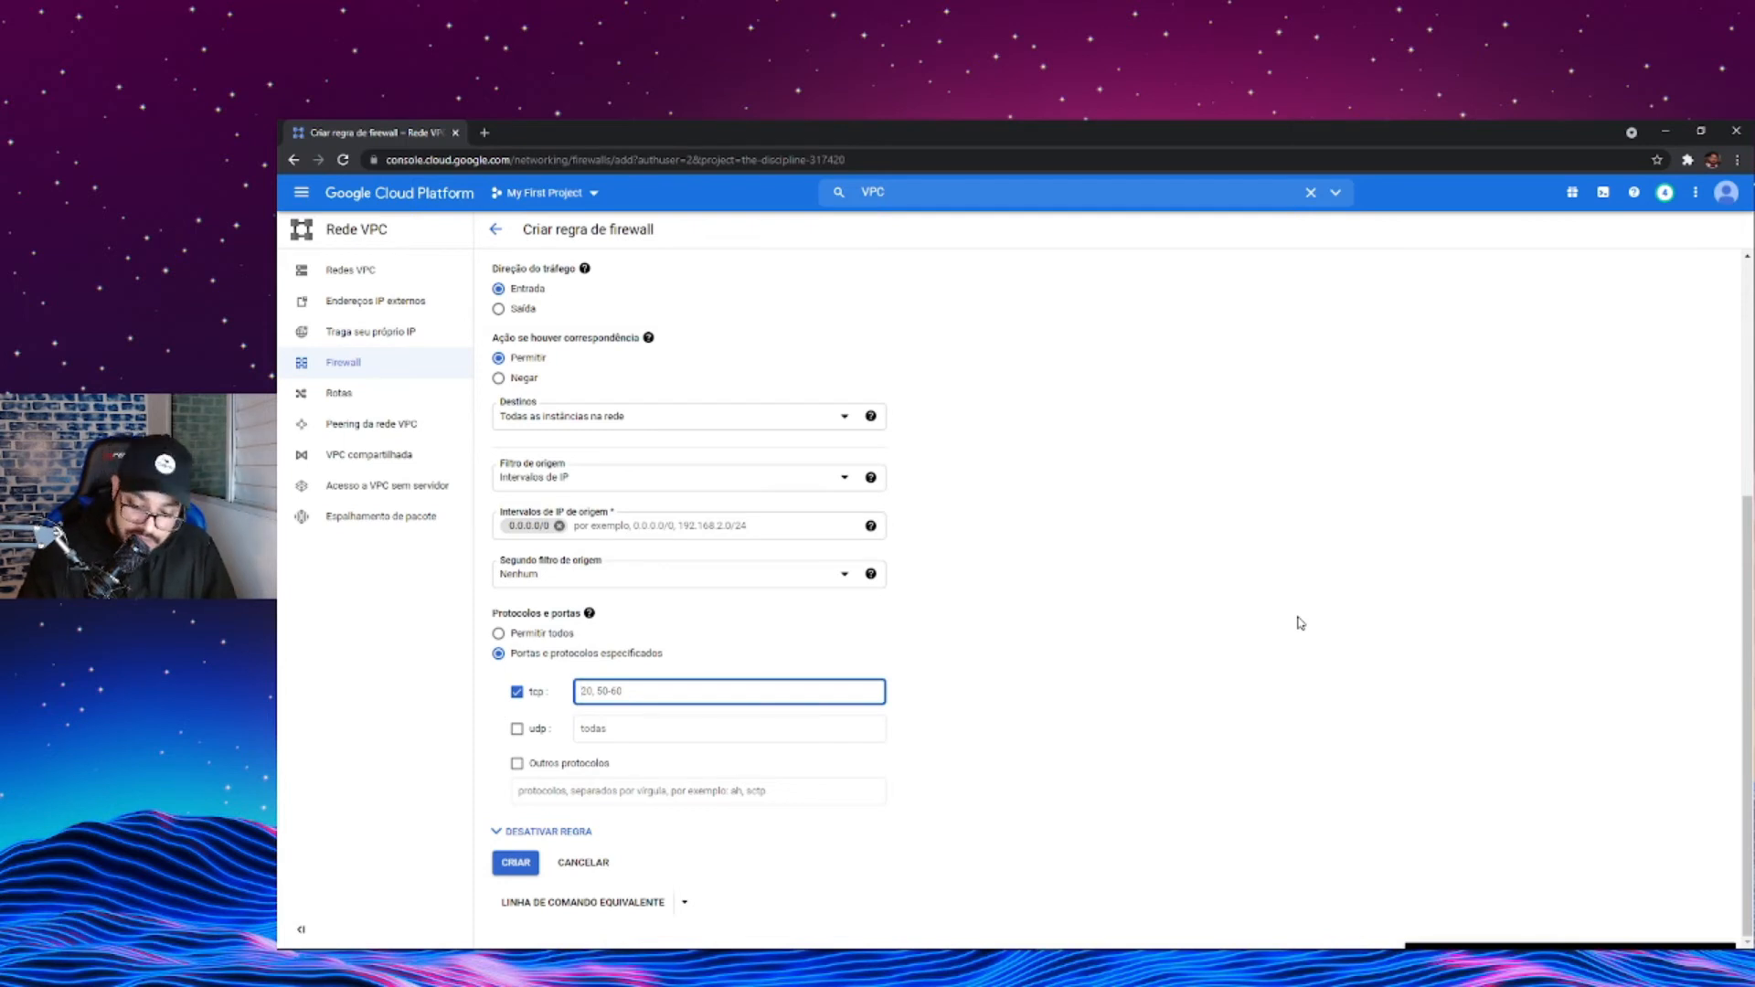
type("8080")
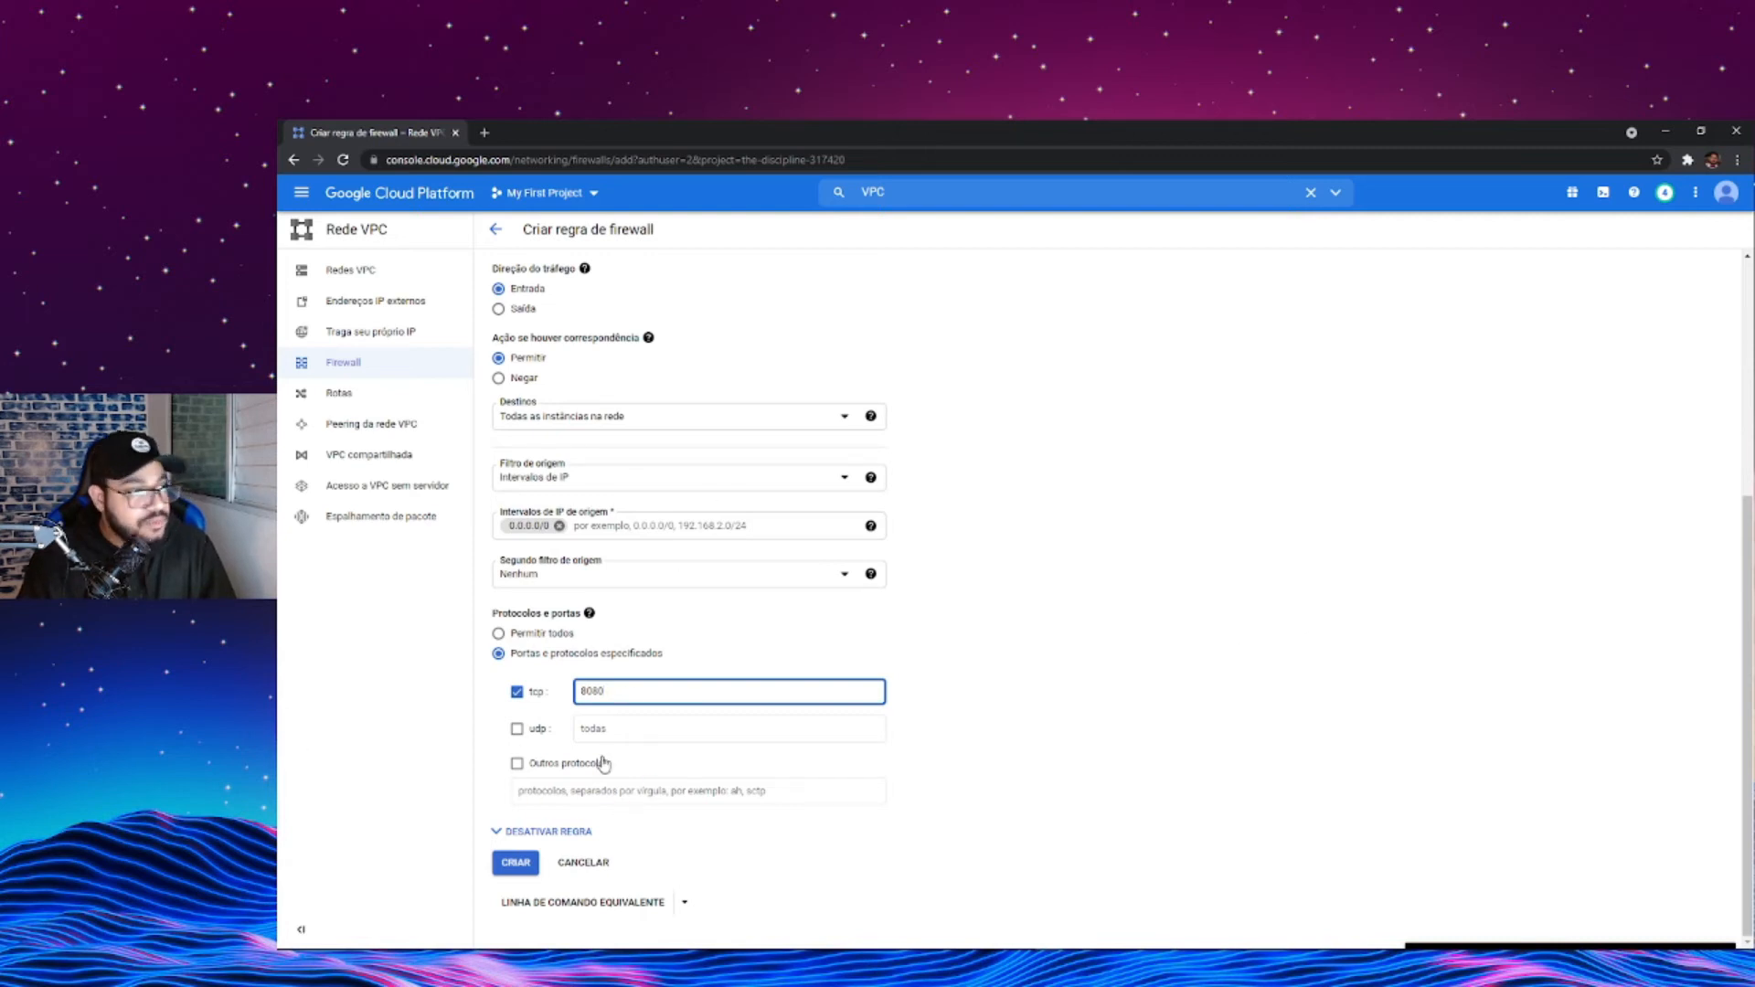
left_click(528, 864)
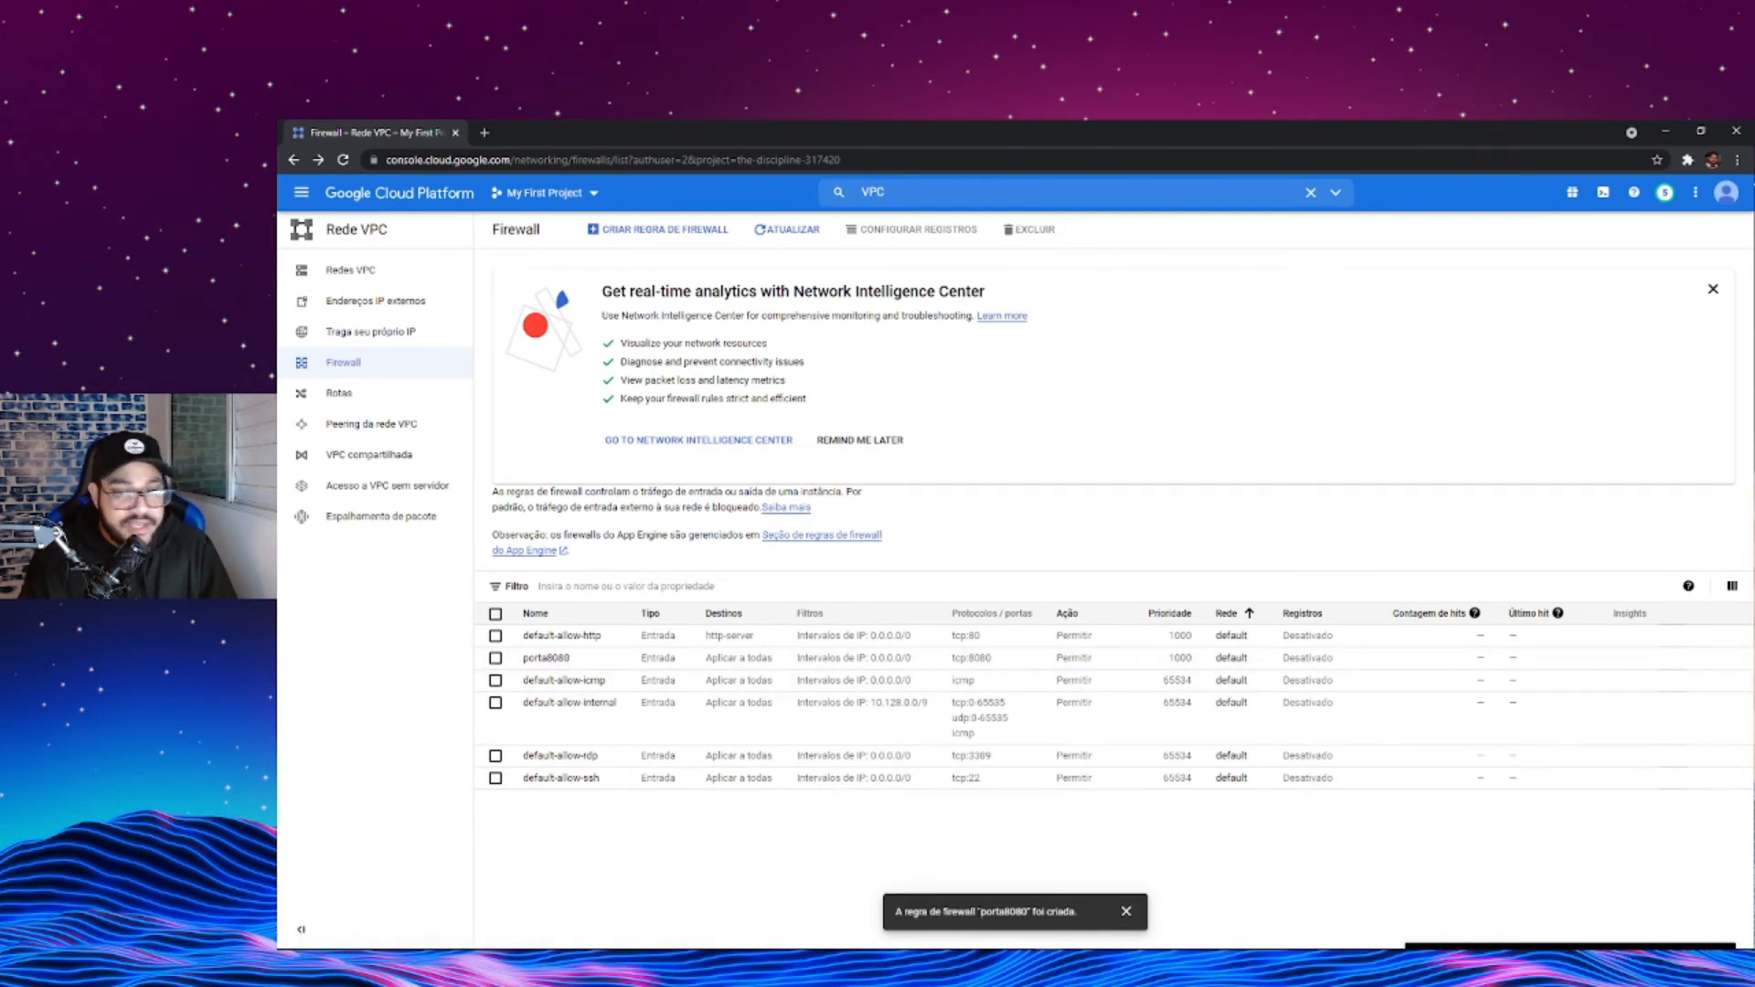
- Go to the Compute Engine VM instances list, then hide the information panel and show it again
left_click(302, 193)
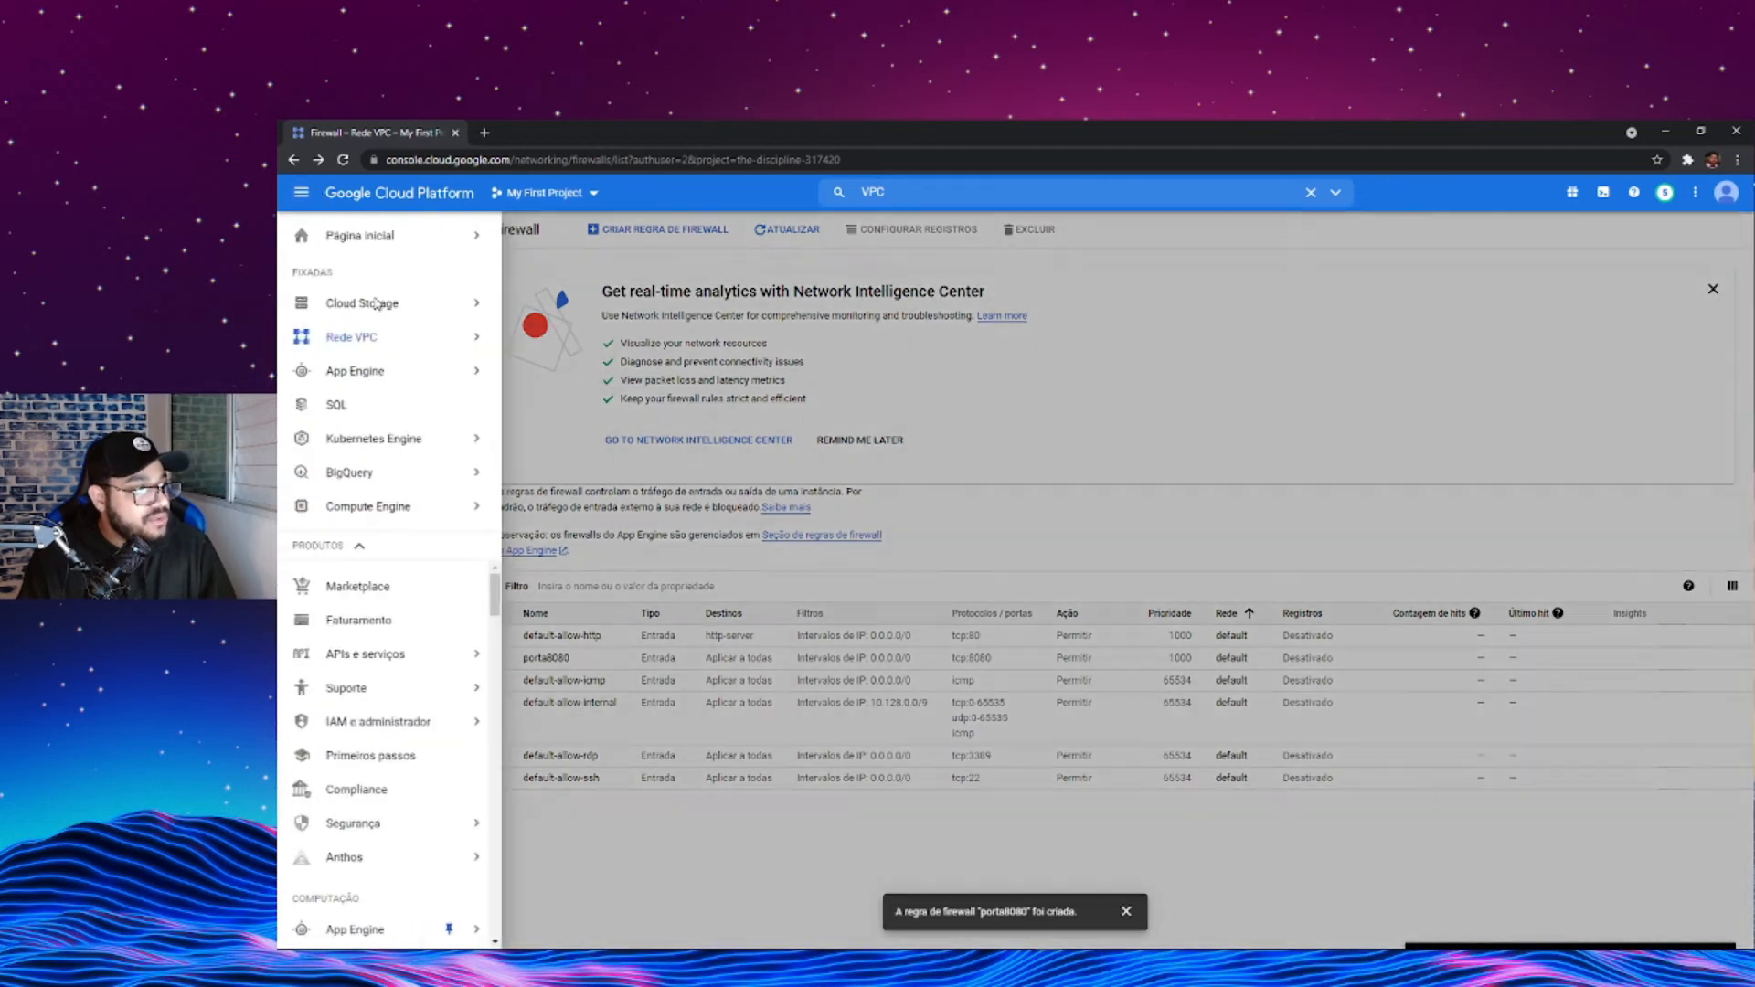
left_click(373, 508)
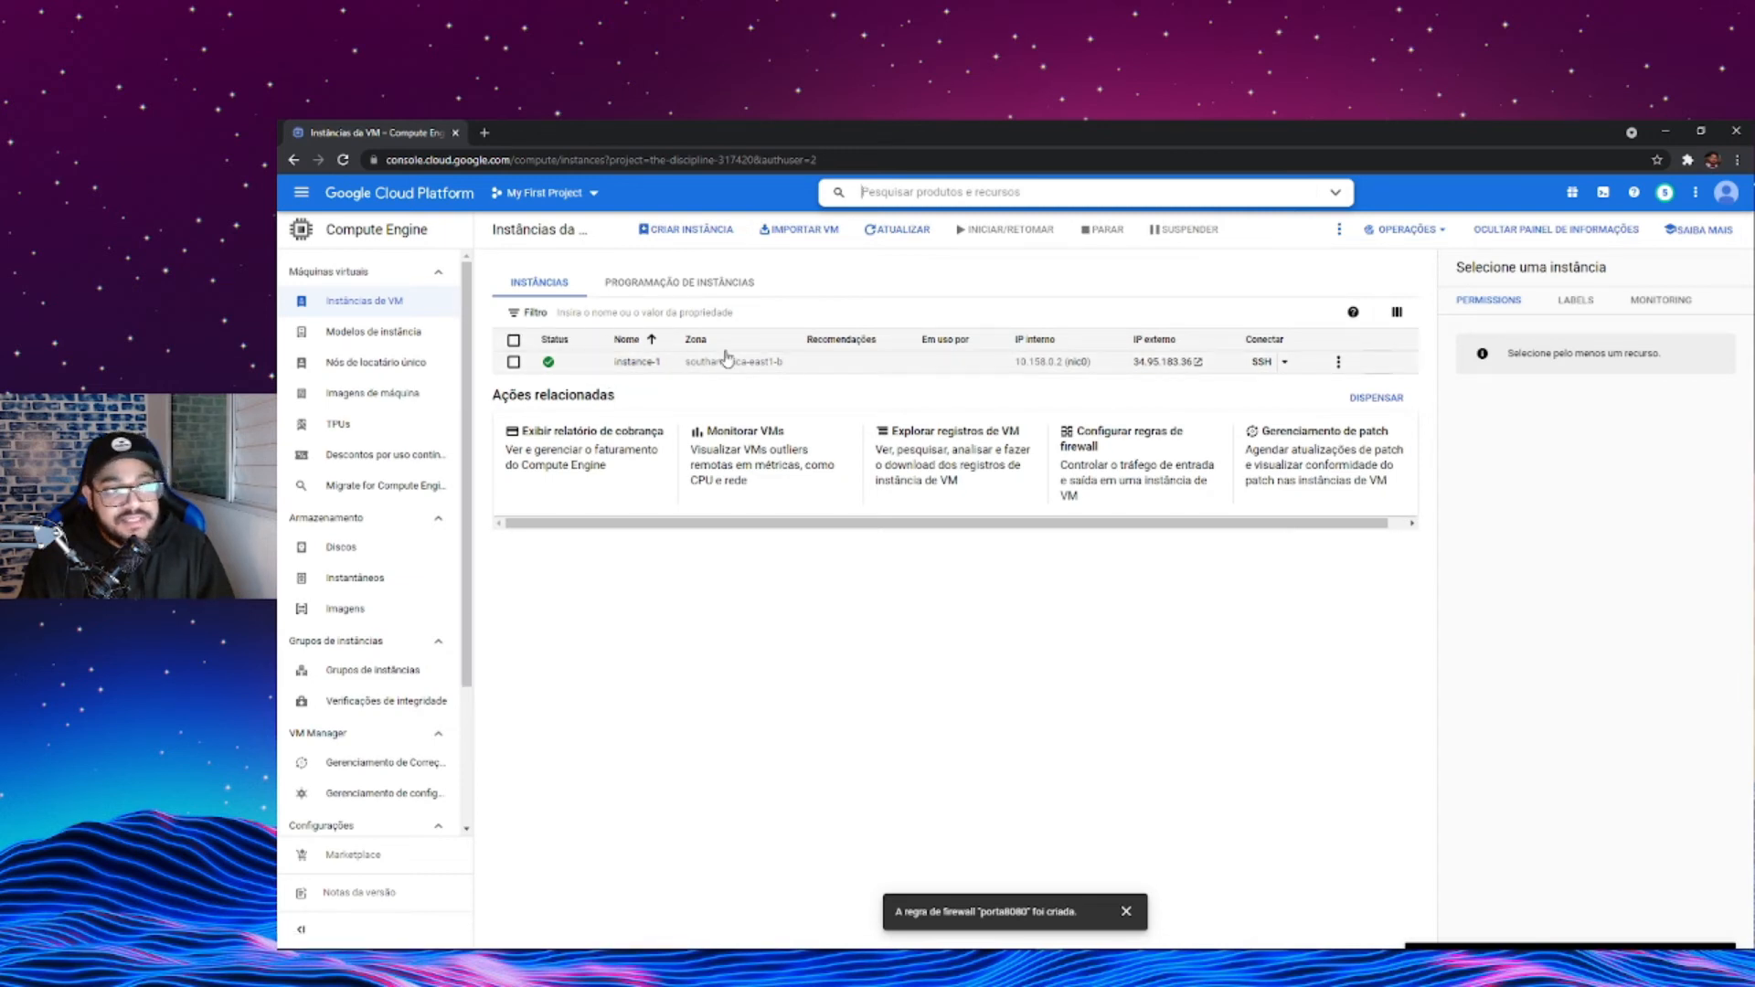
left_click(1504, 233)
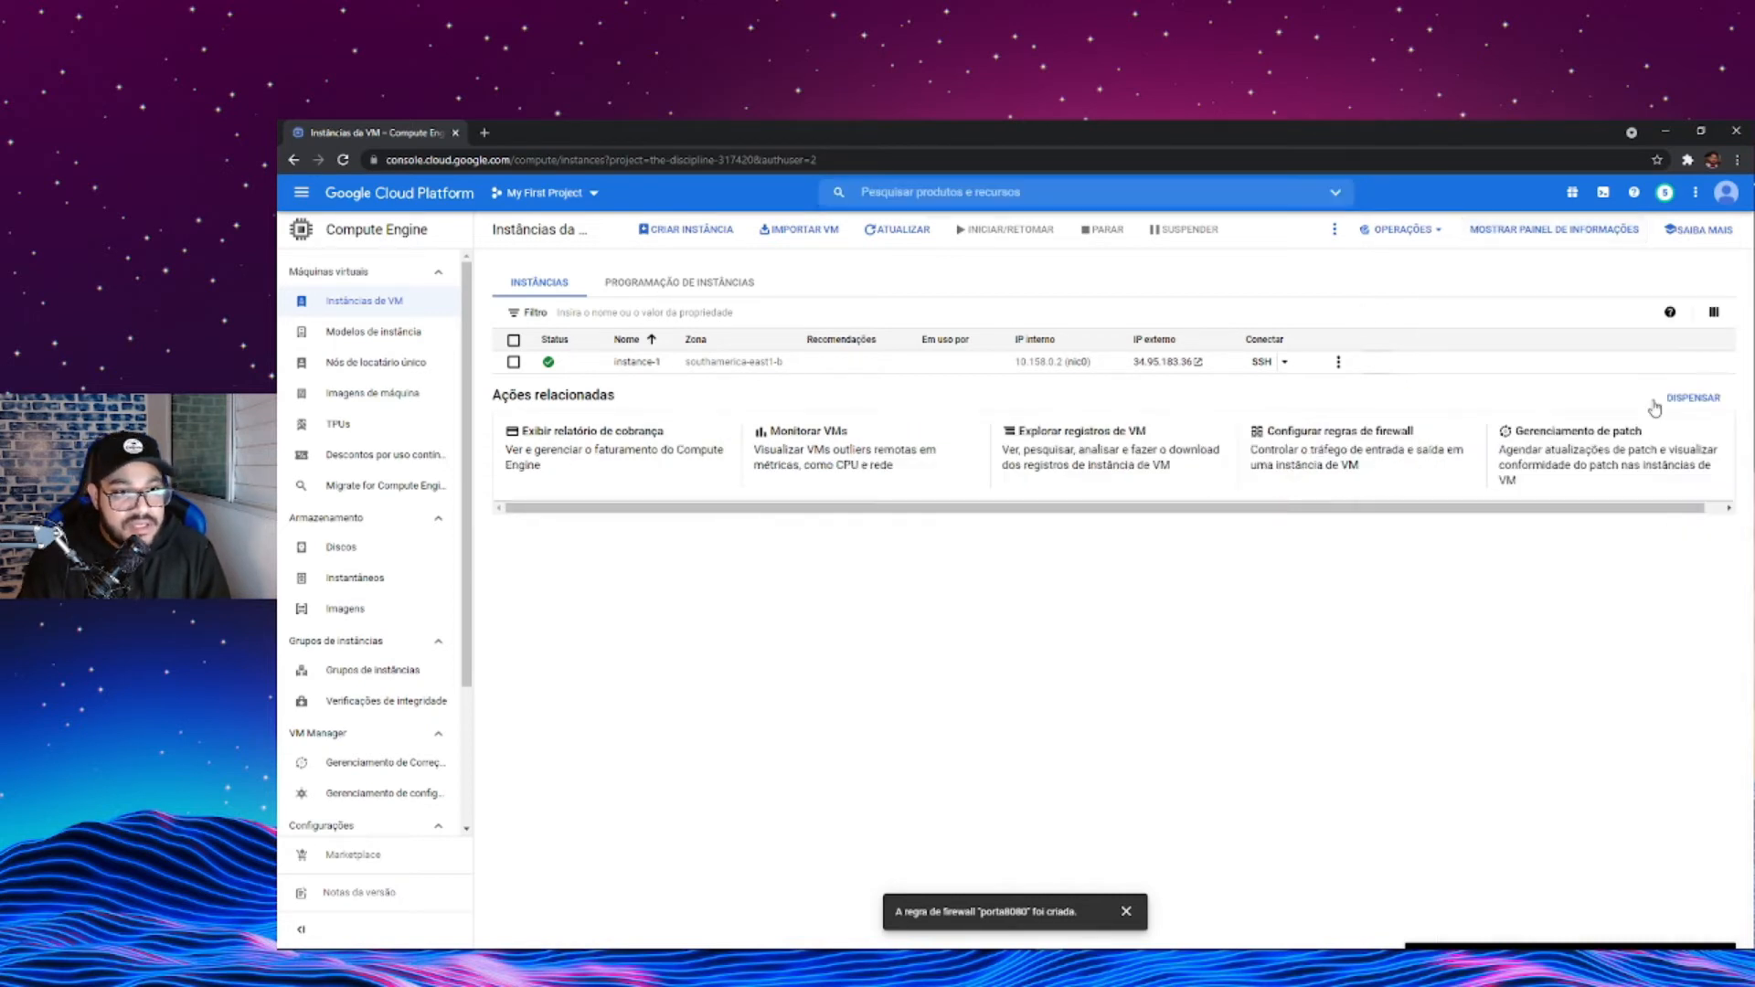
left_click(1604, 233)
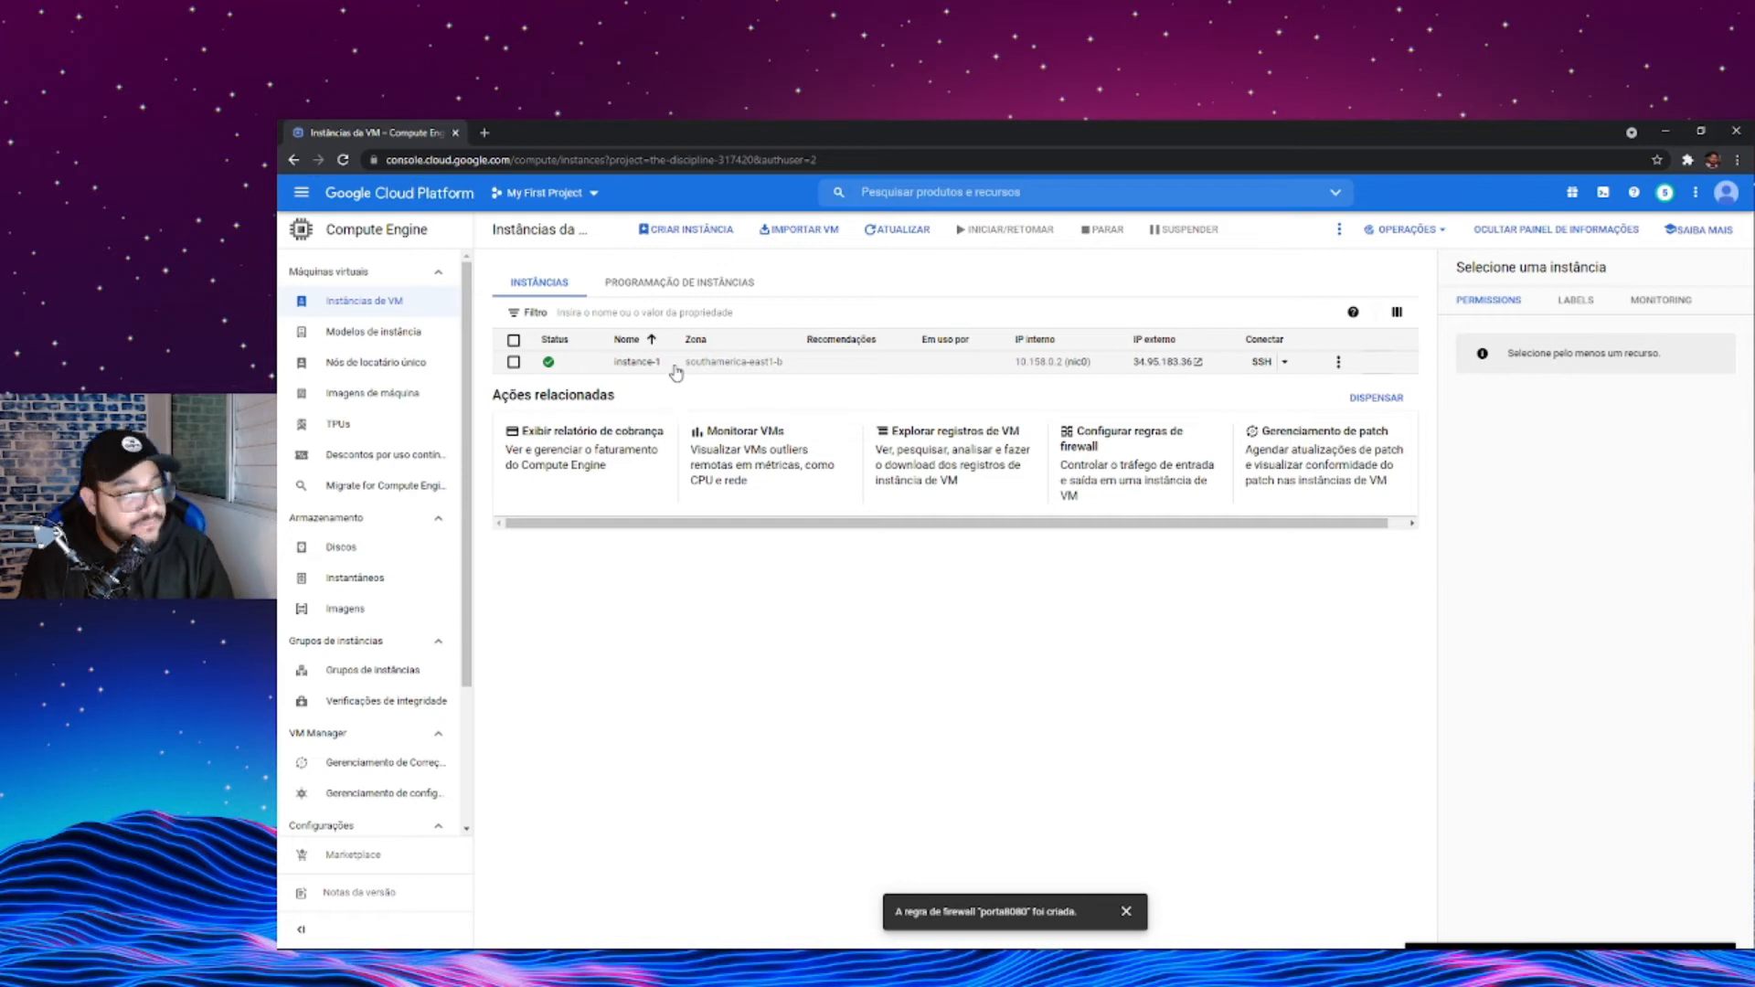
- Select instance-1 in the VM list and show its labels
left_click(514, 362)
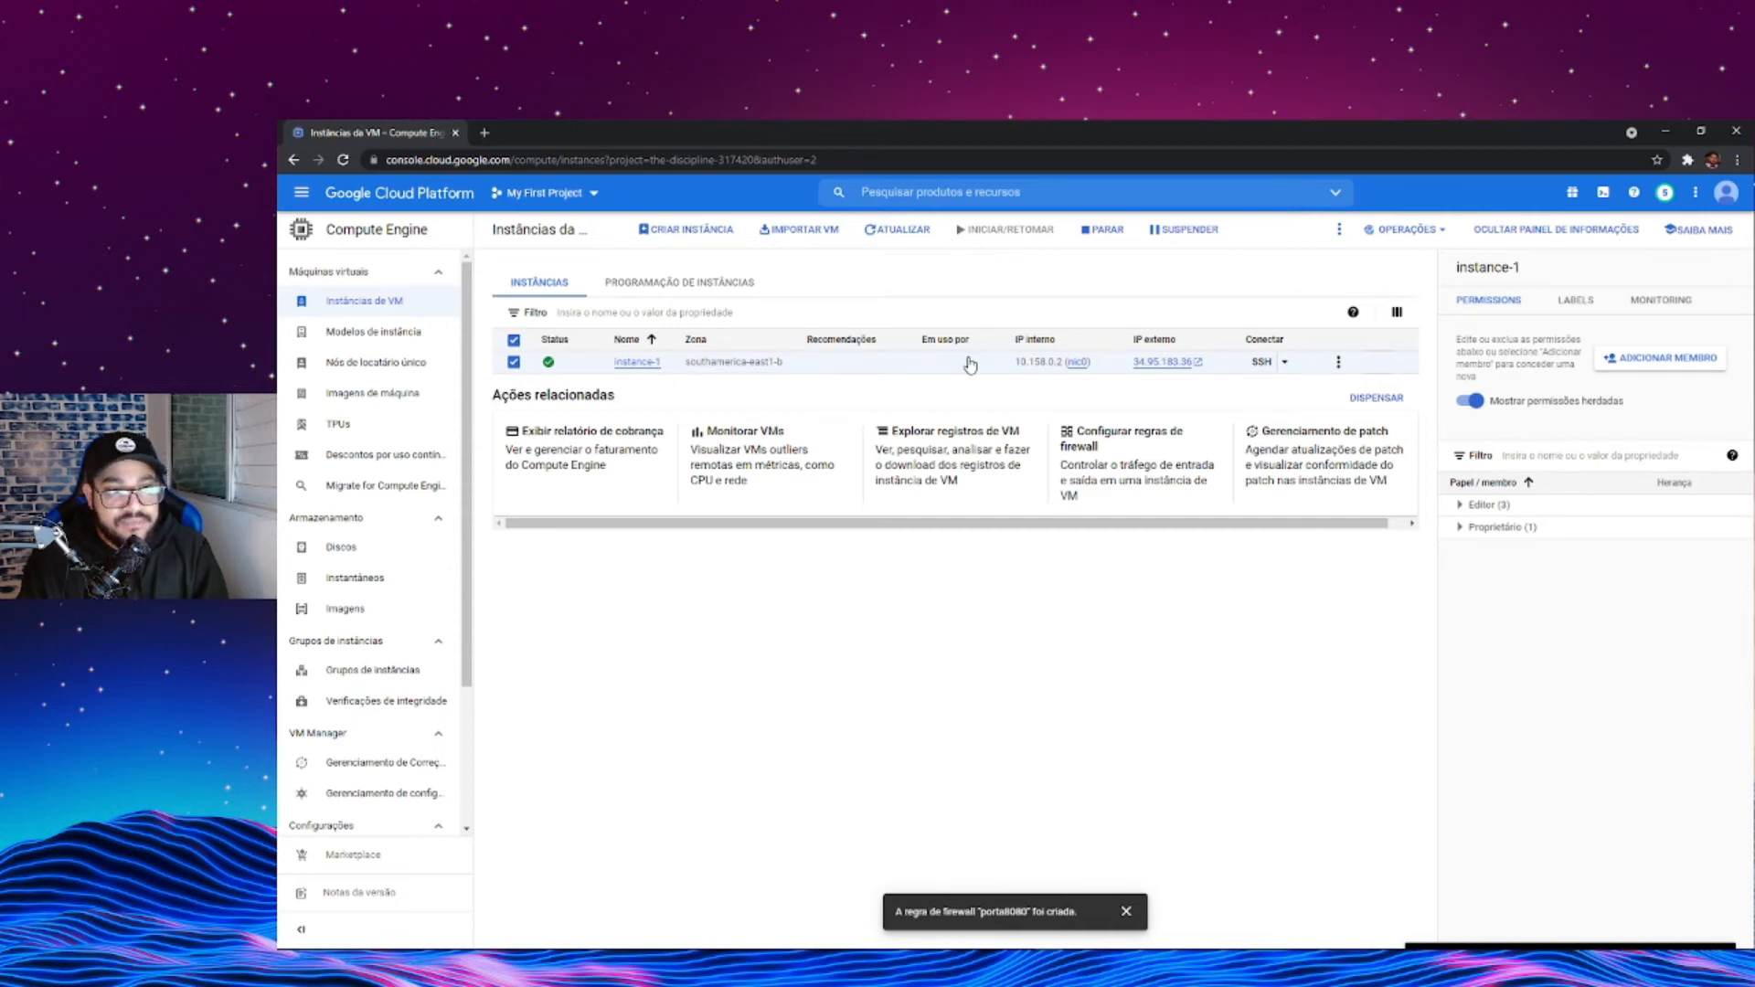
left_click(1574, 304)
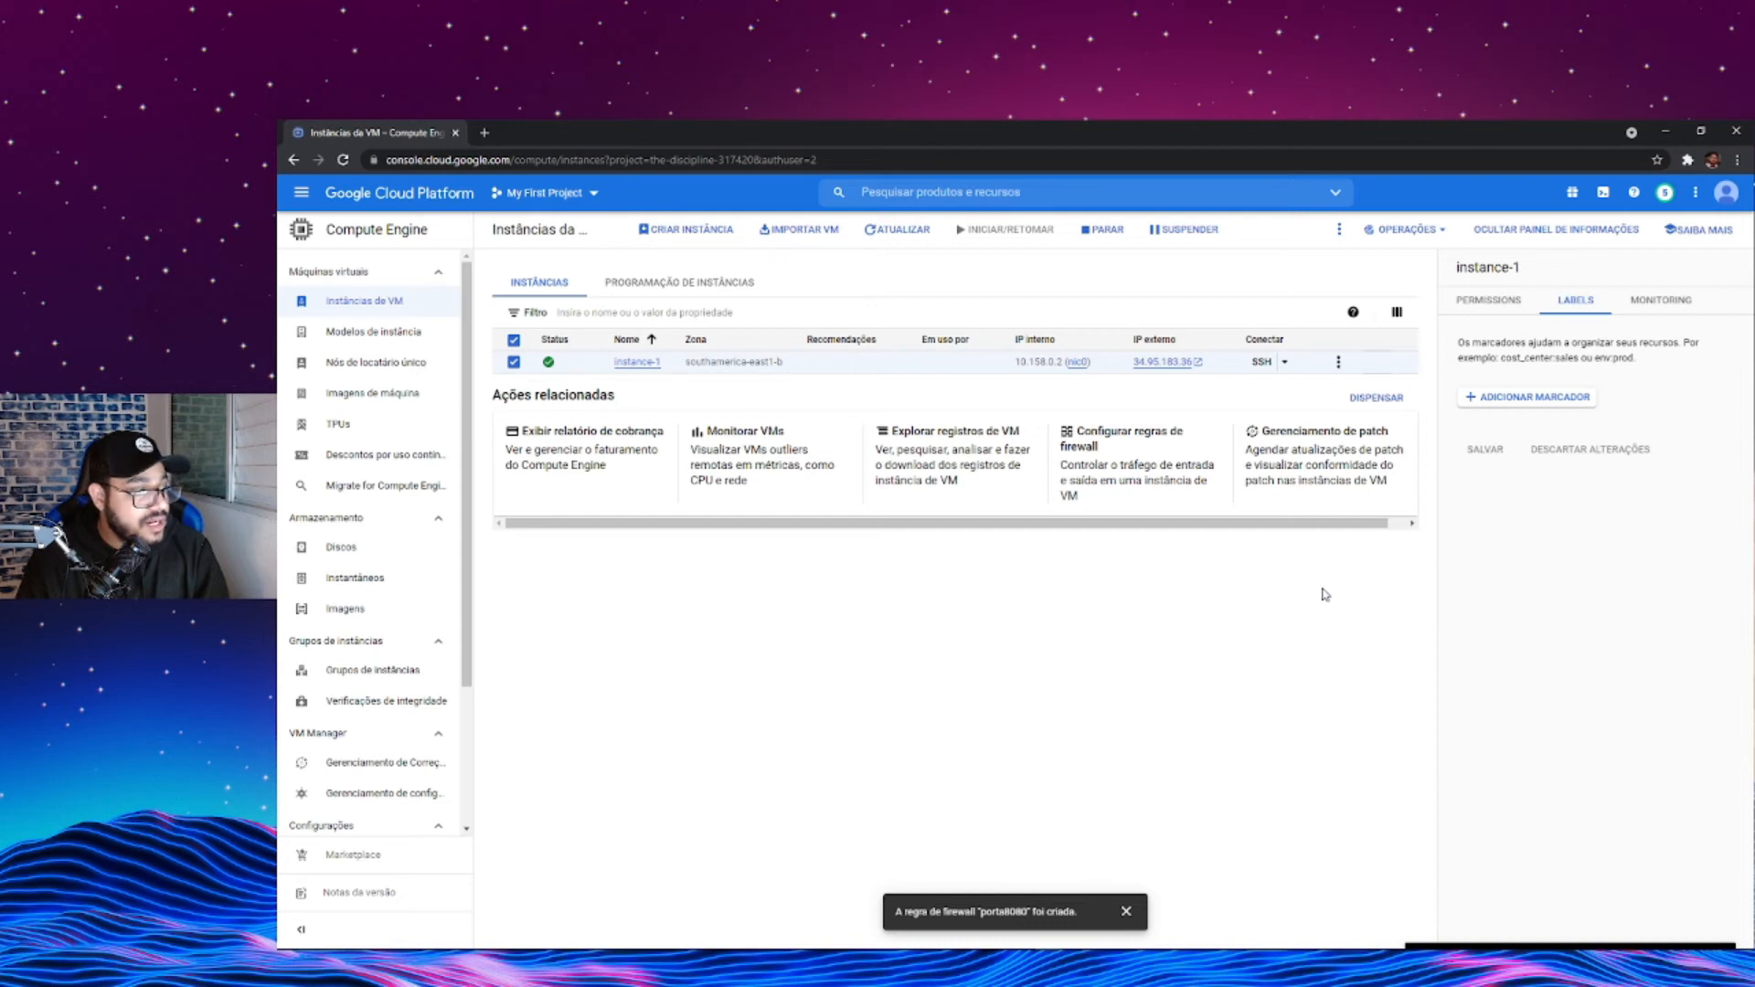
left_click(309, 194)
left_click(310, 195)
left_click(311, 196)
left_click(311, 196)
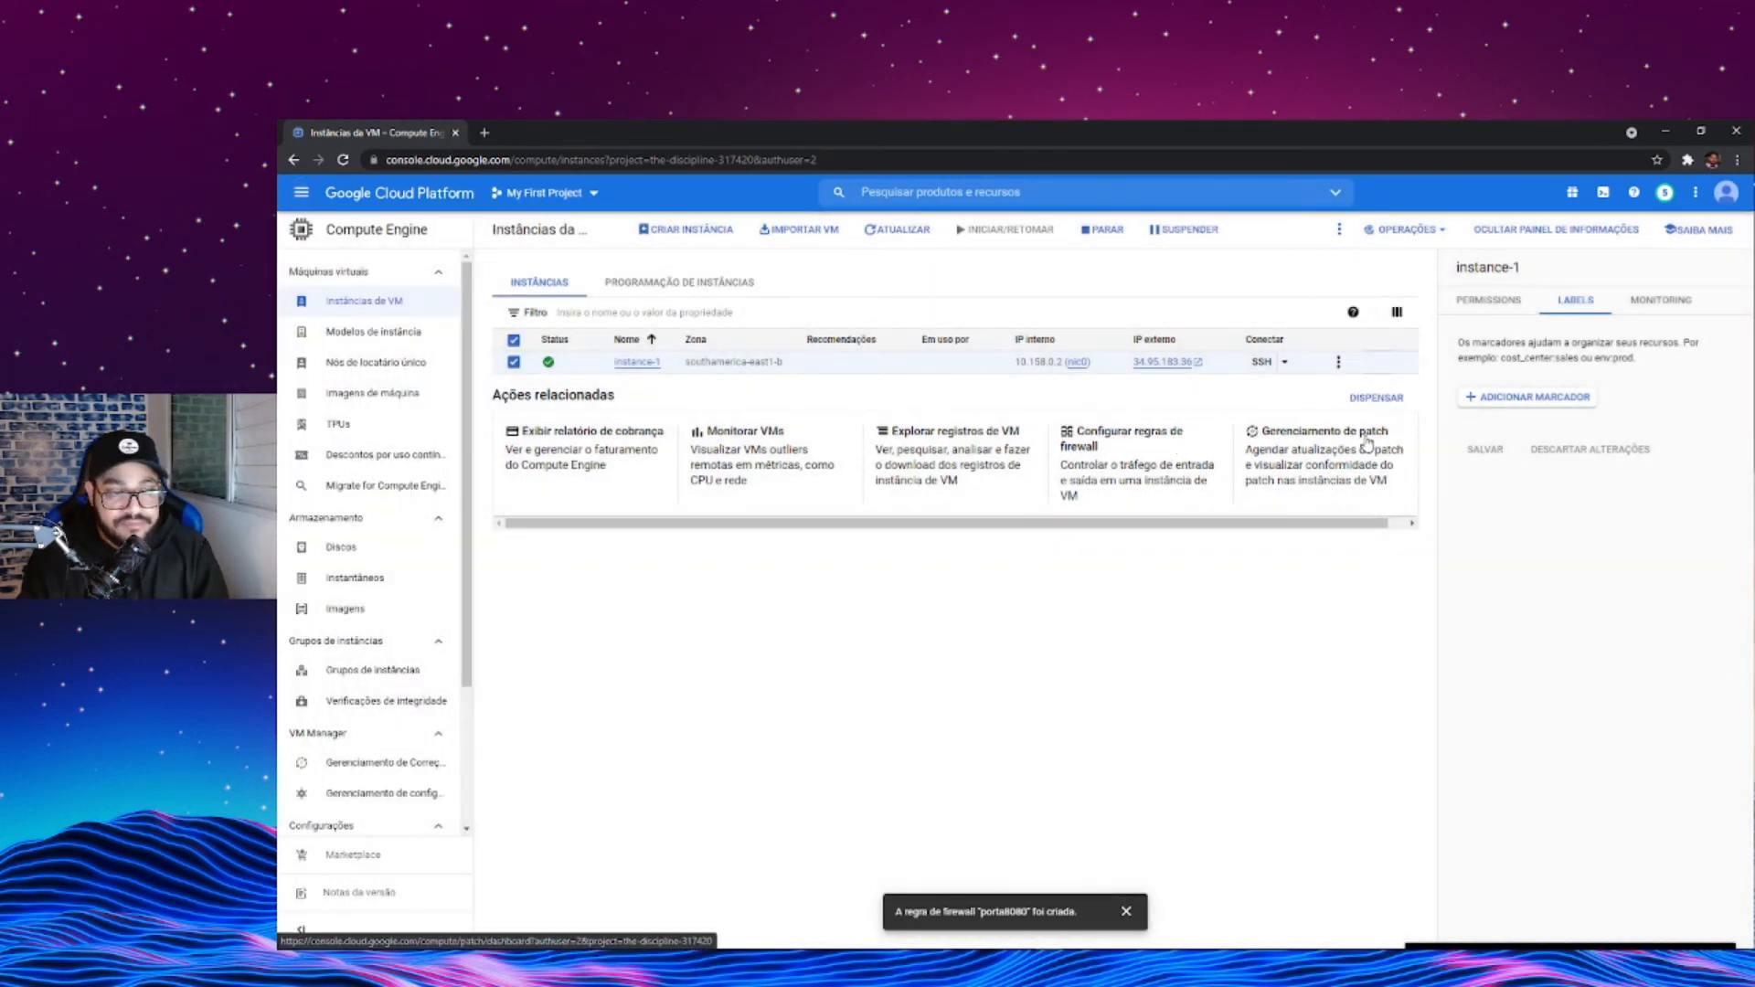
- Add a label with key porta8080 and value 8080 to instance-1 and save it
left_click(1522, 403)
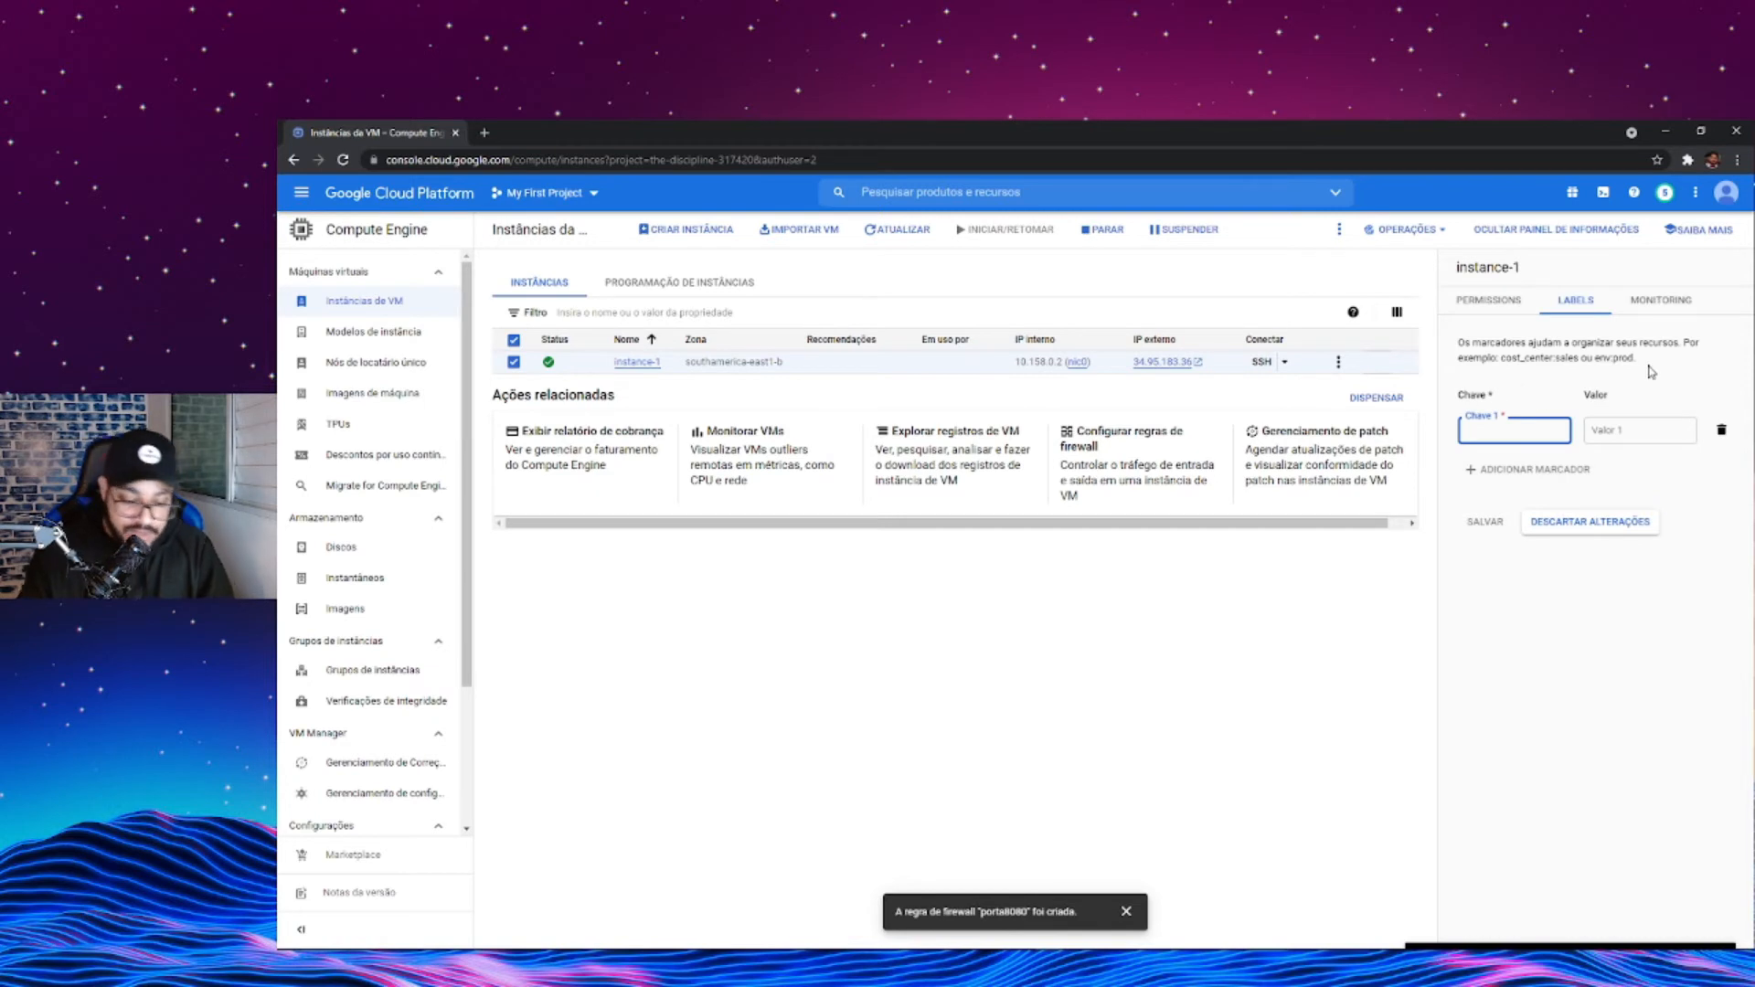
type("porta8080")
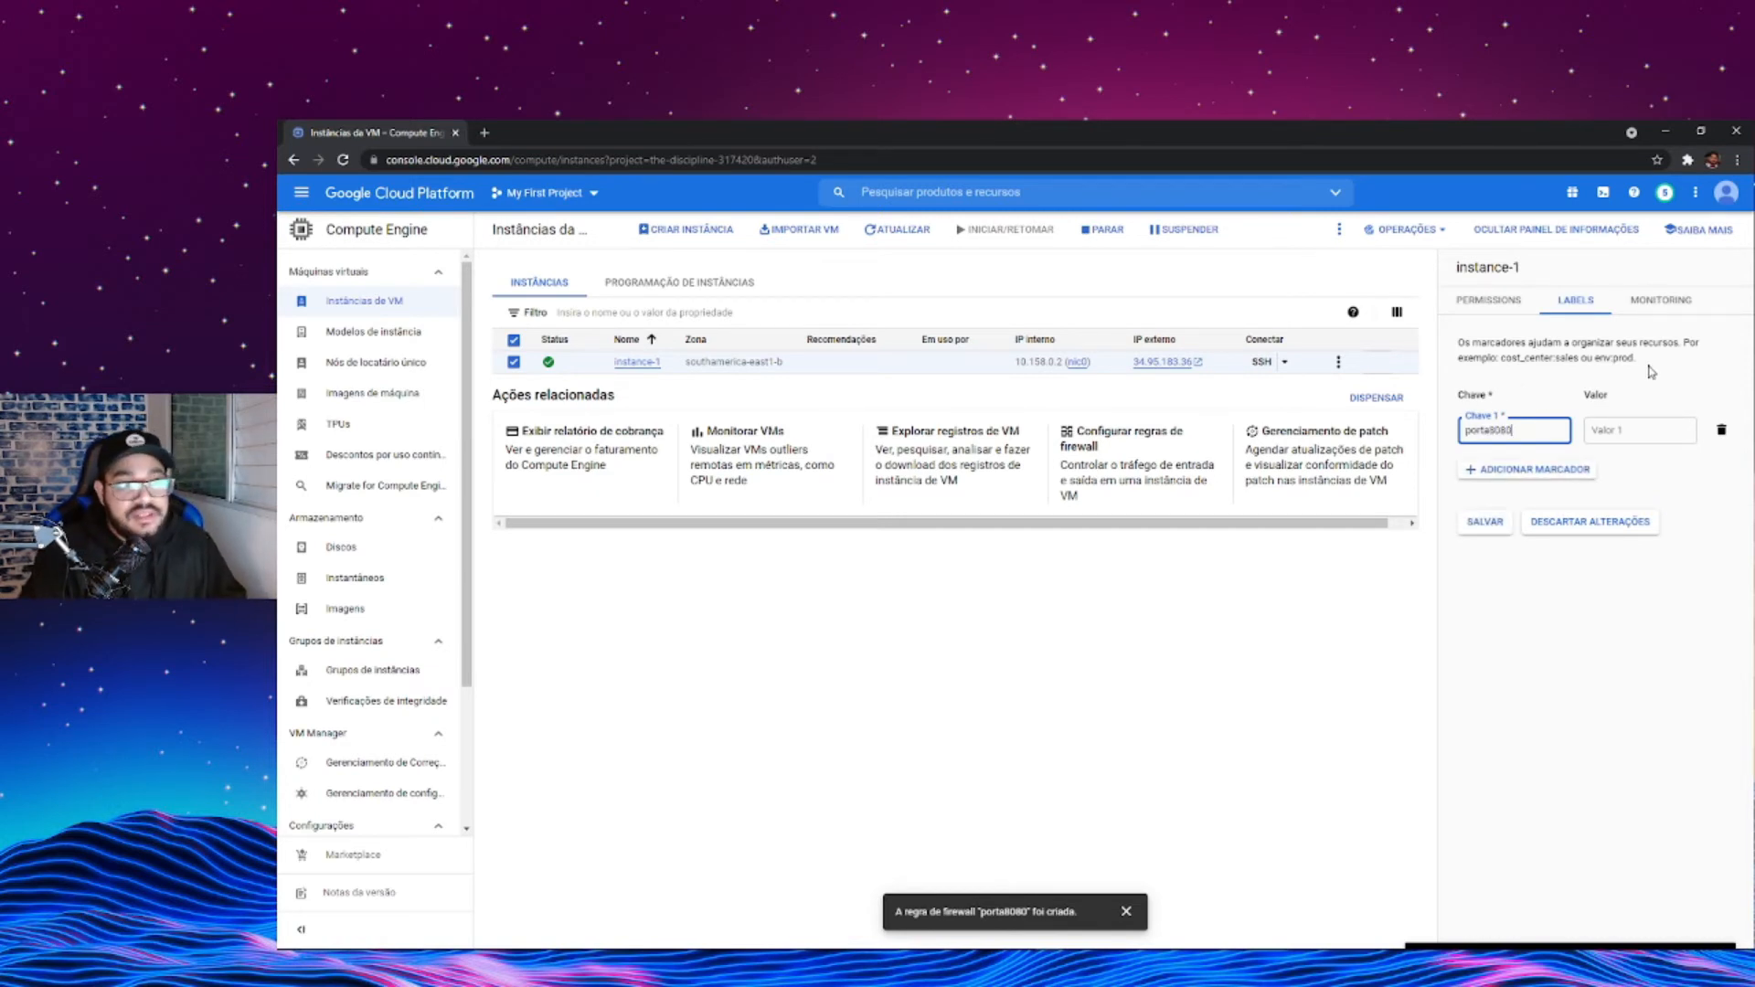
key("Tab")
type("80")
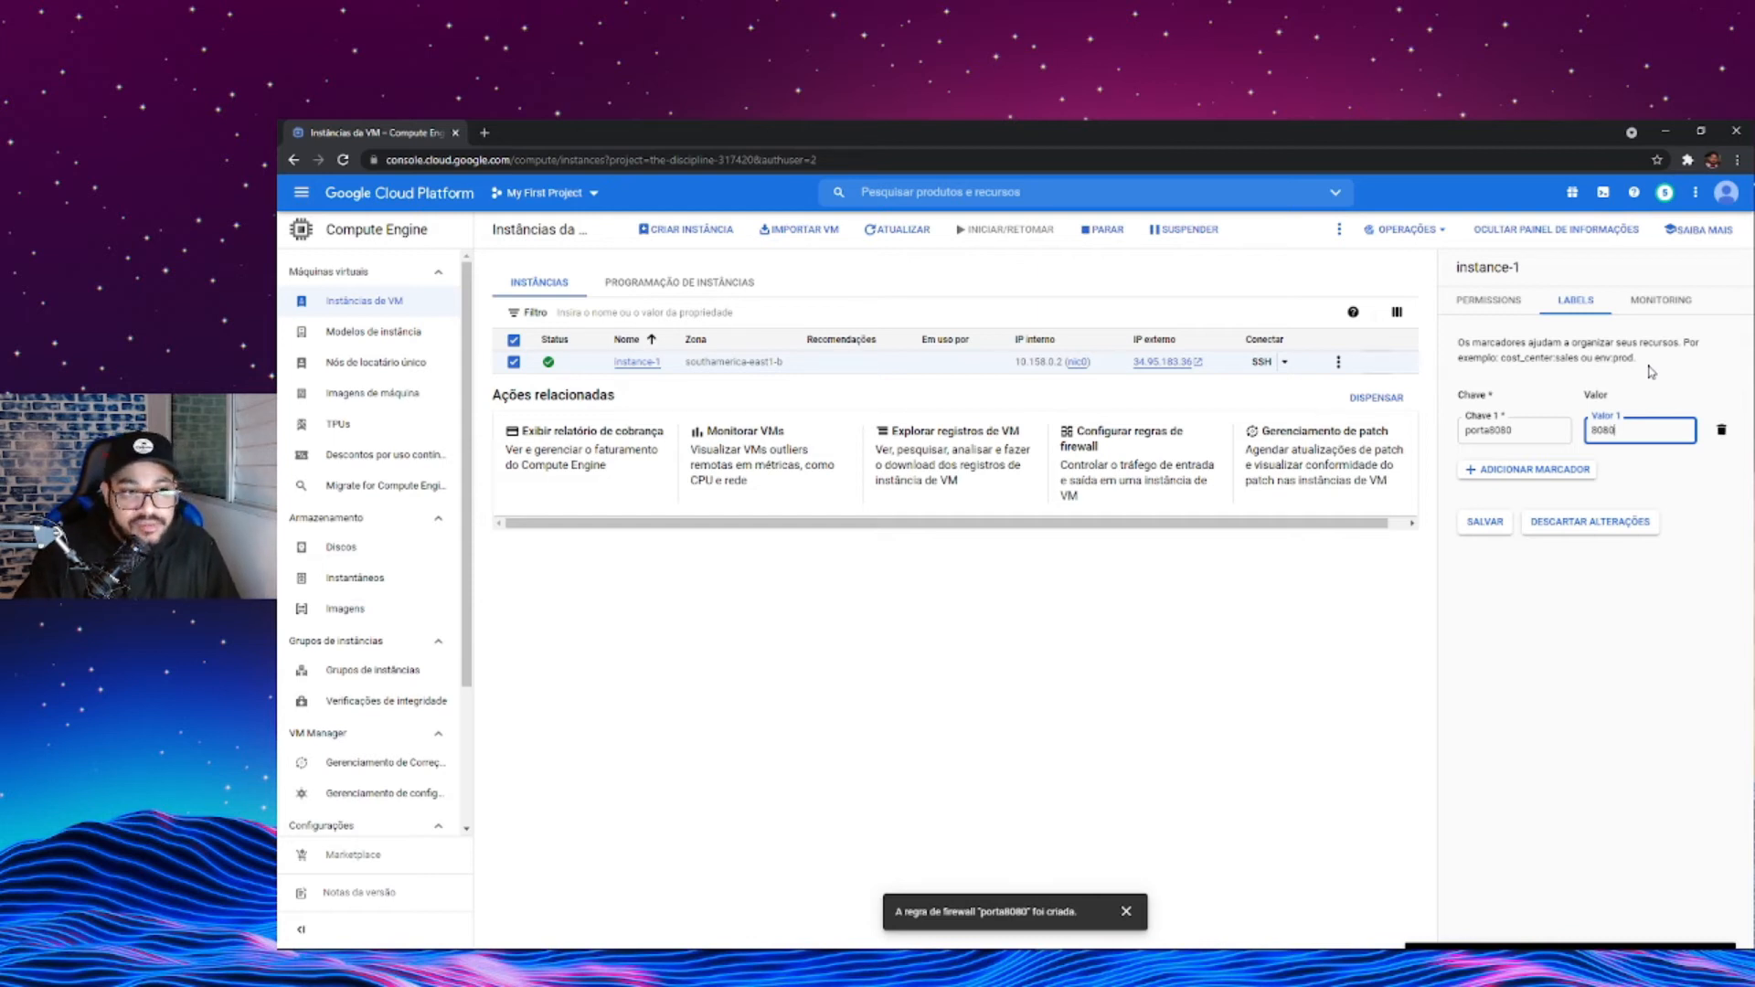
left_click(1565, 471)
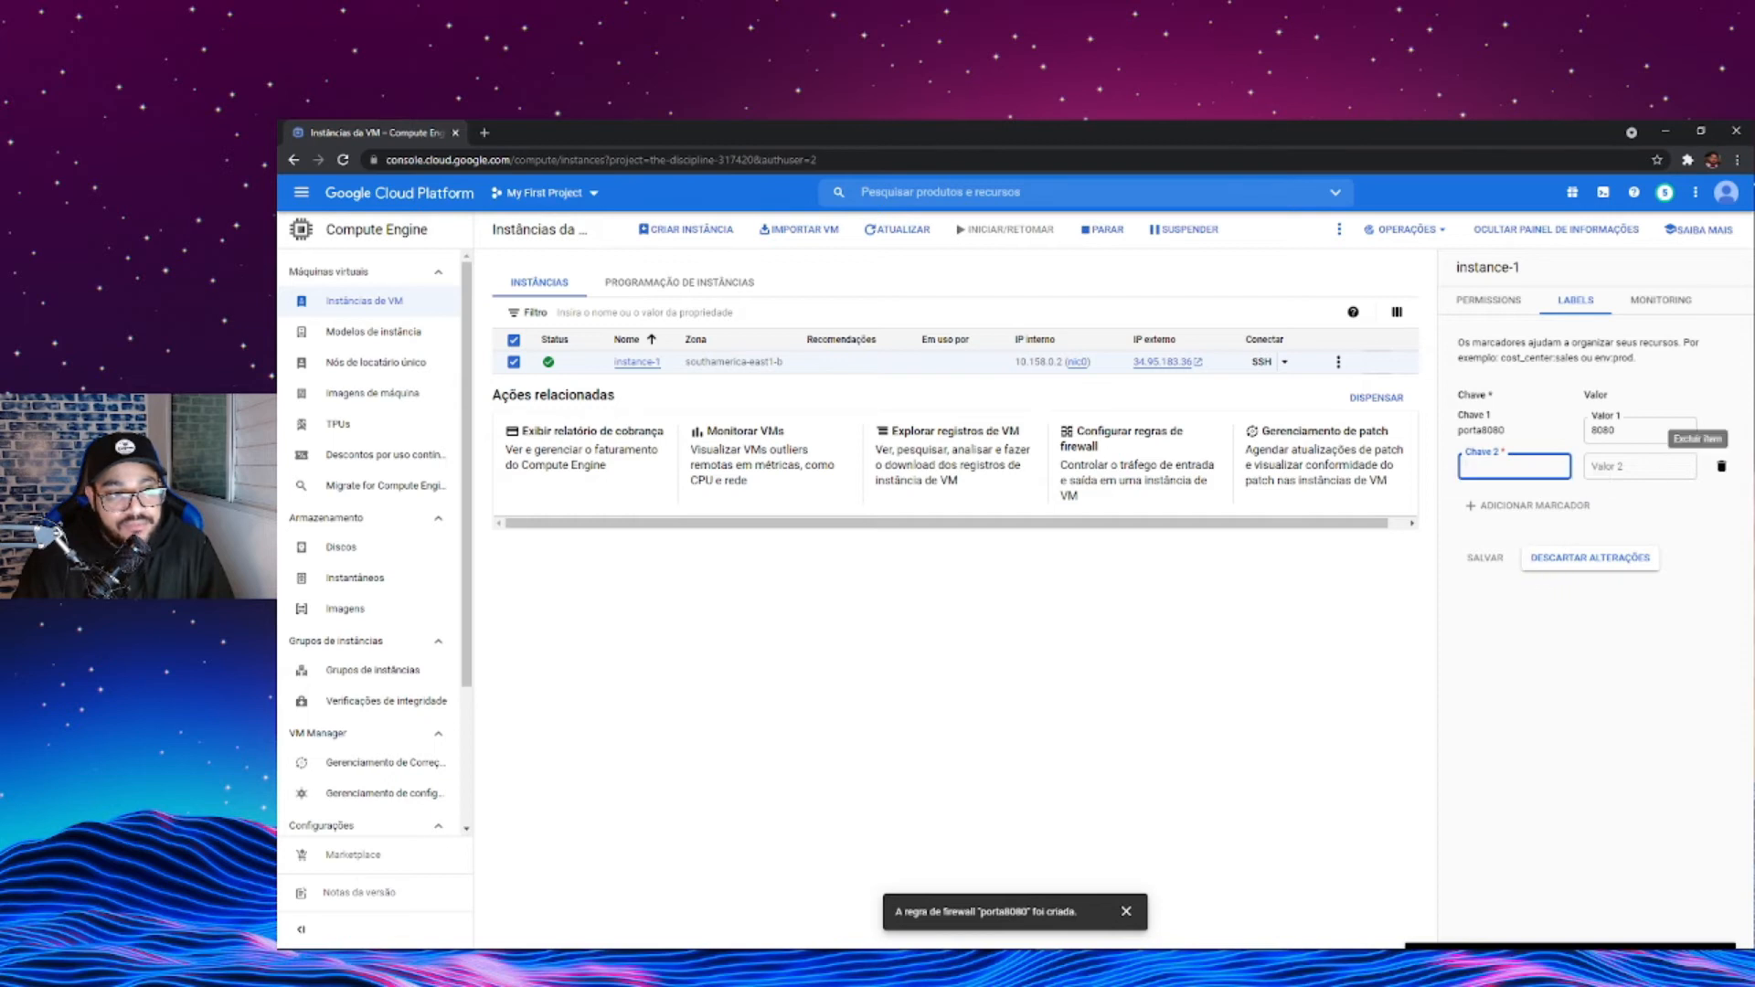
left_click(1717, 468)
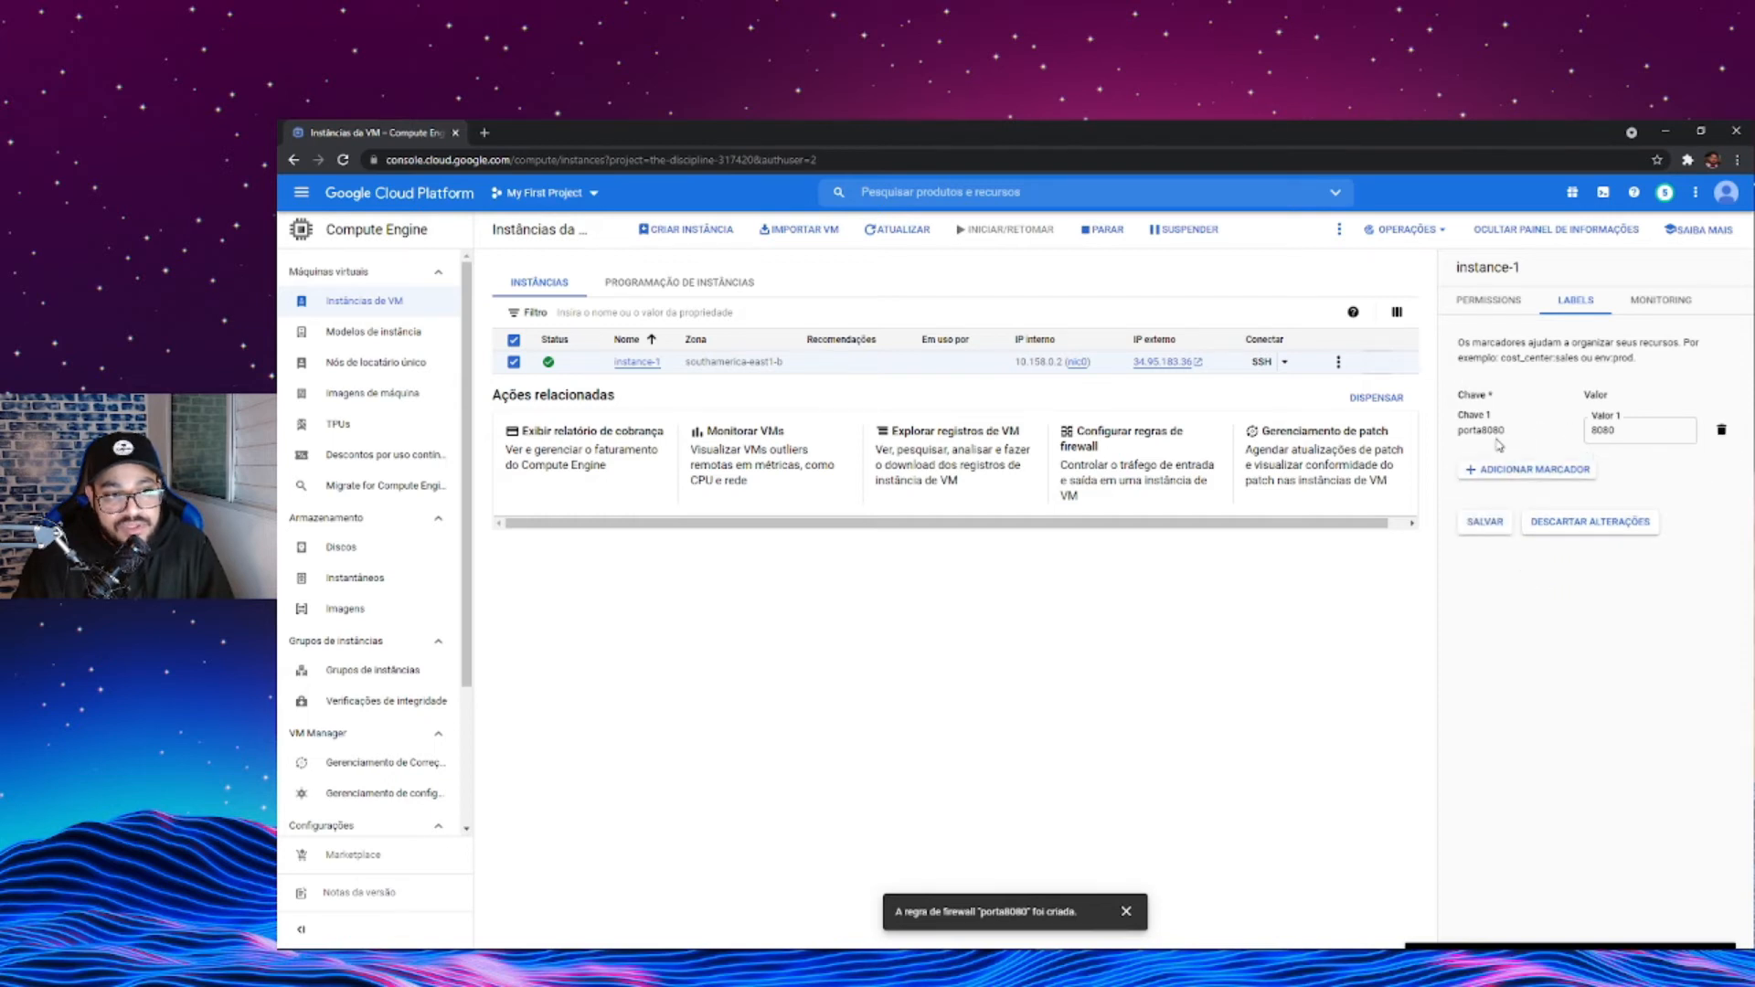
left_click(1486, 523)
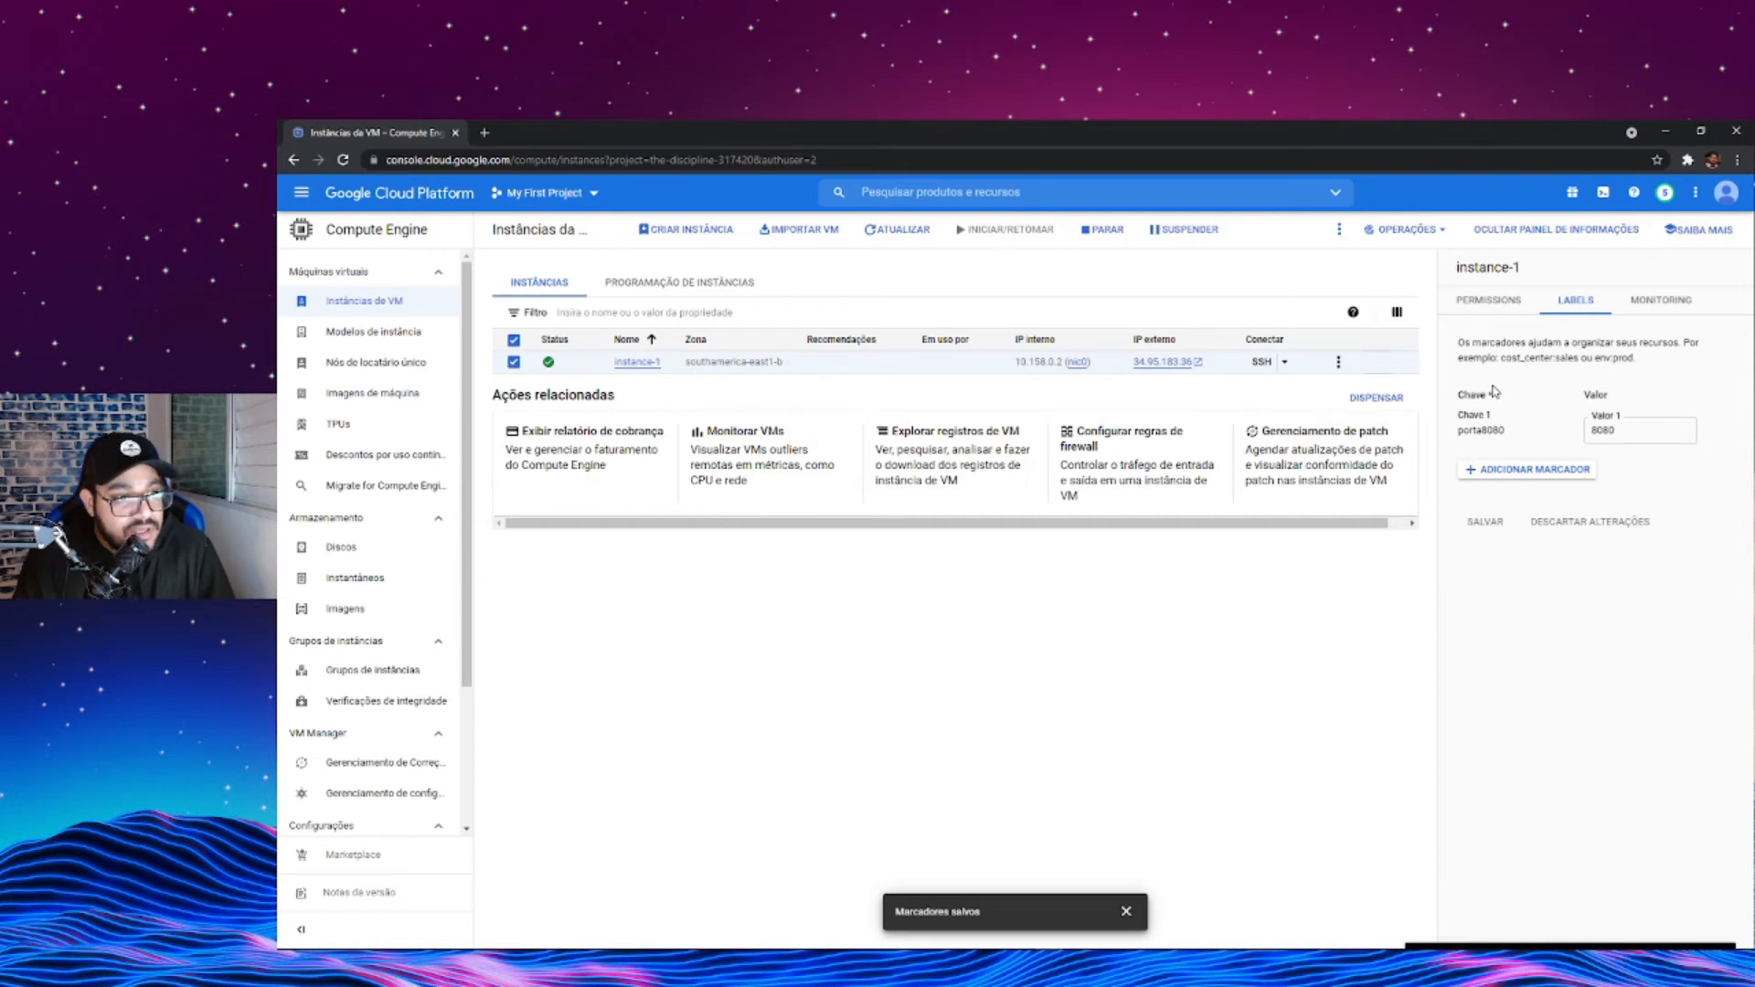
- Open an SSH session to instance-1, try entering some text at the prompt, and close the session window
left_click(1261, 364)
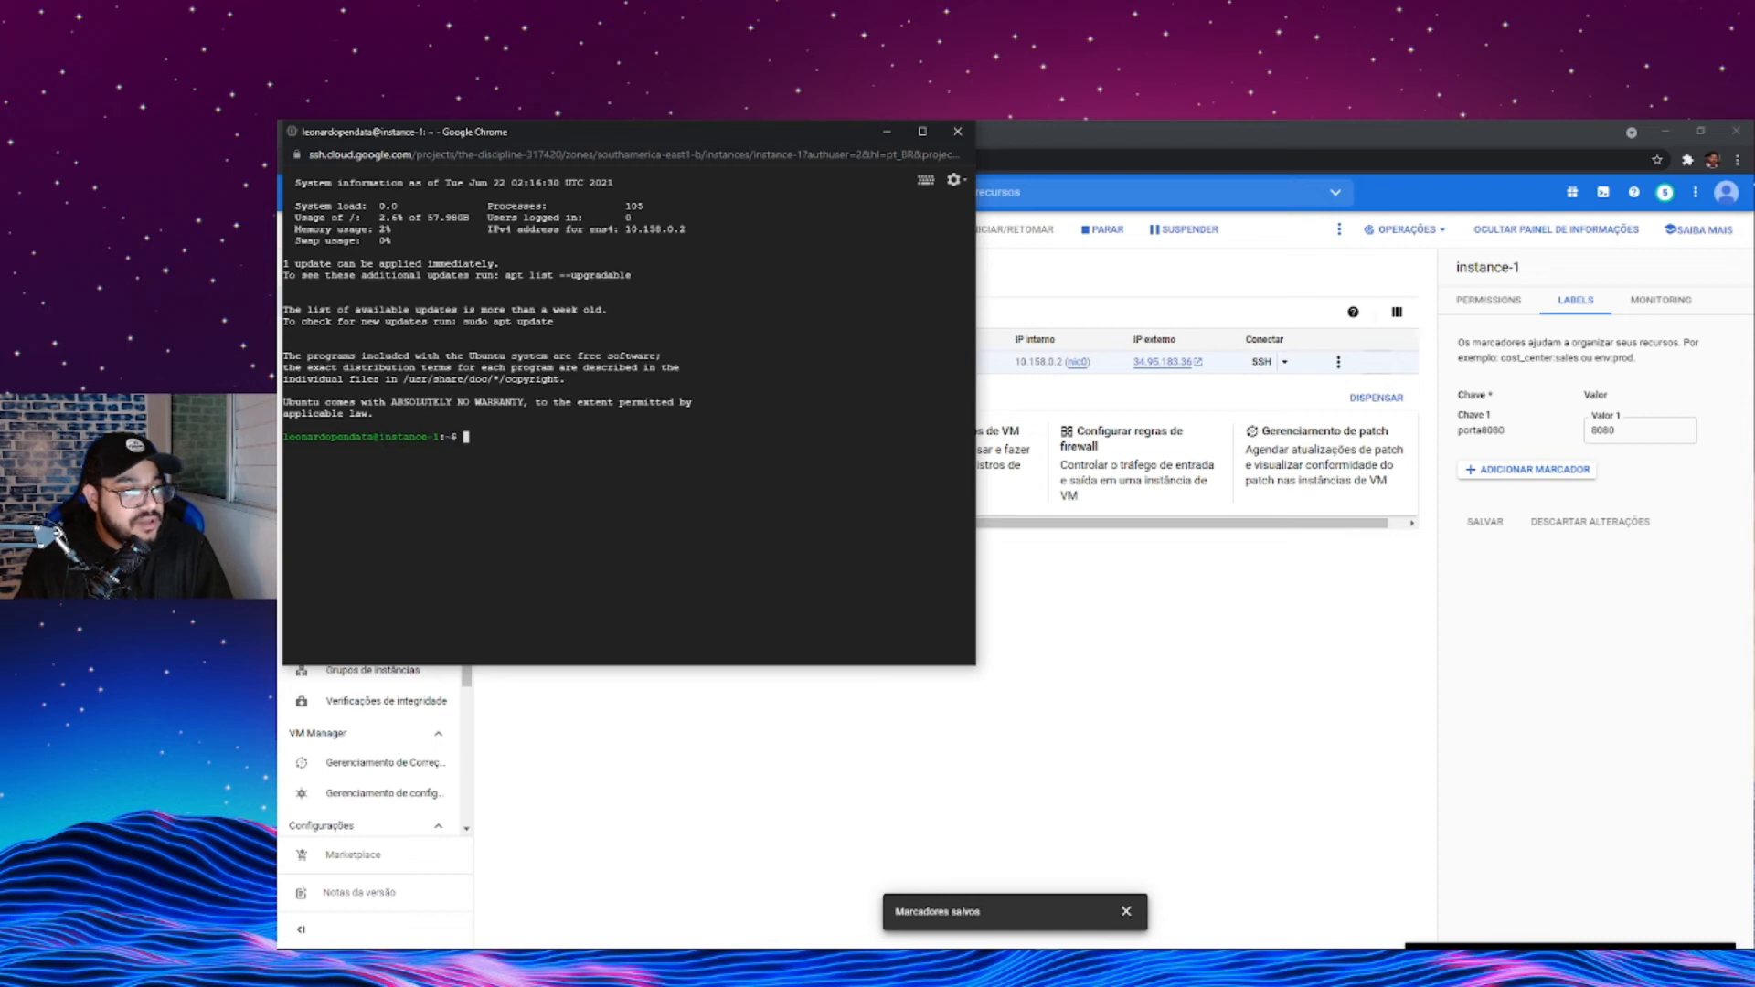
type("dsfsdfsf")
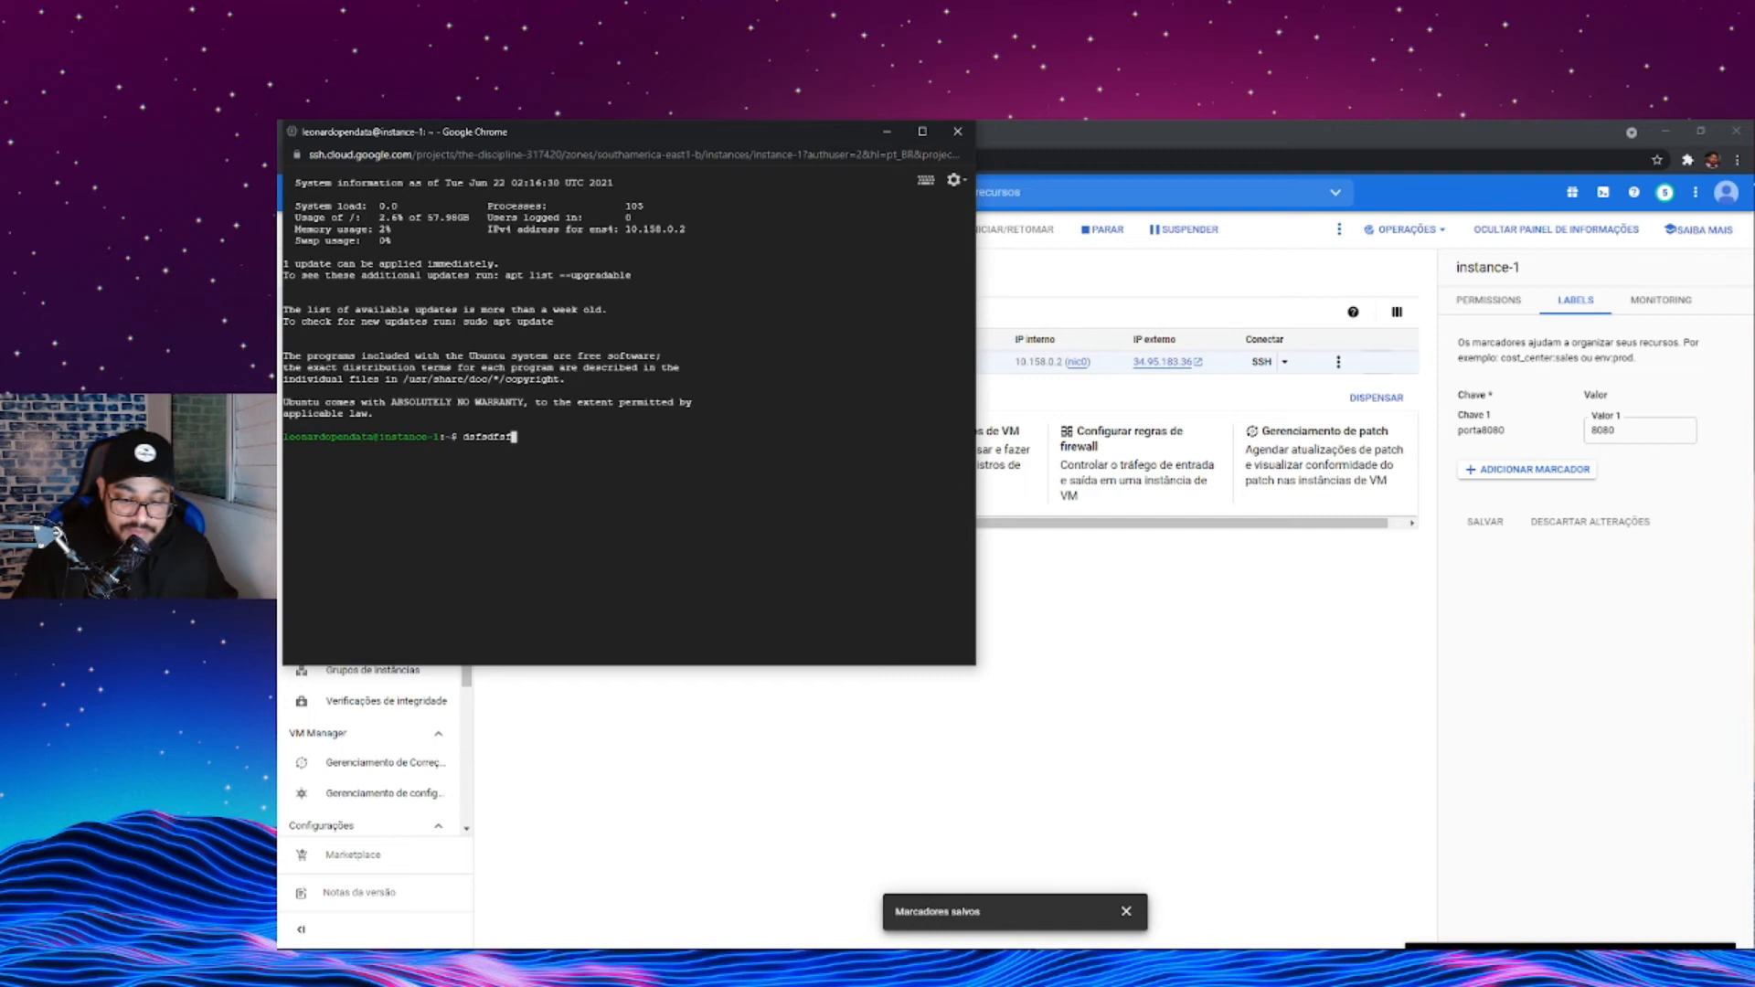
key("BackSpace")
left_click(957, 131)
left_click(691, 238)
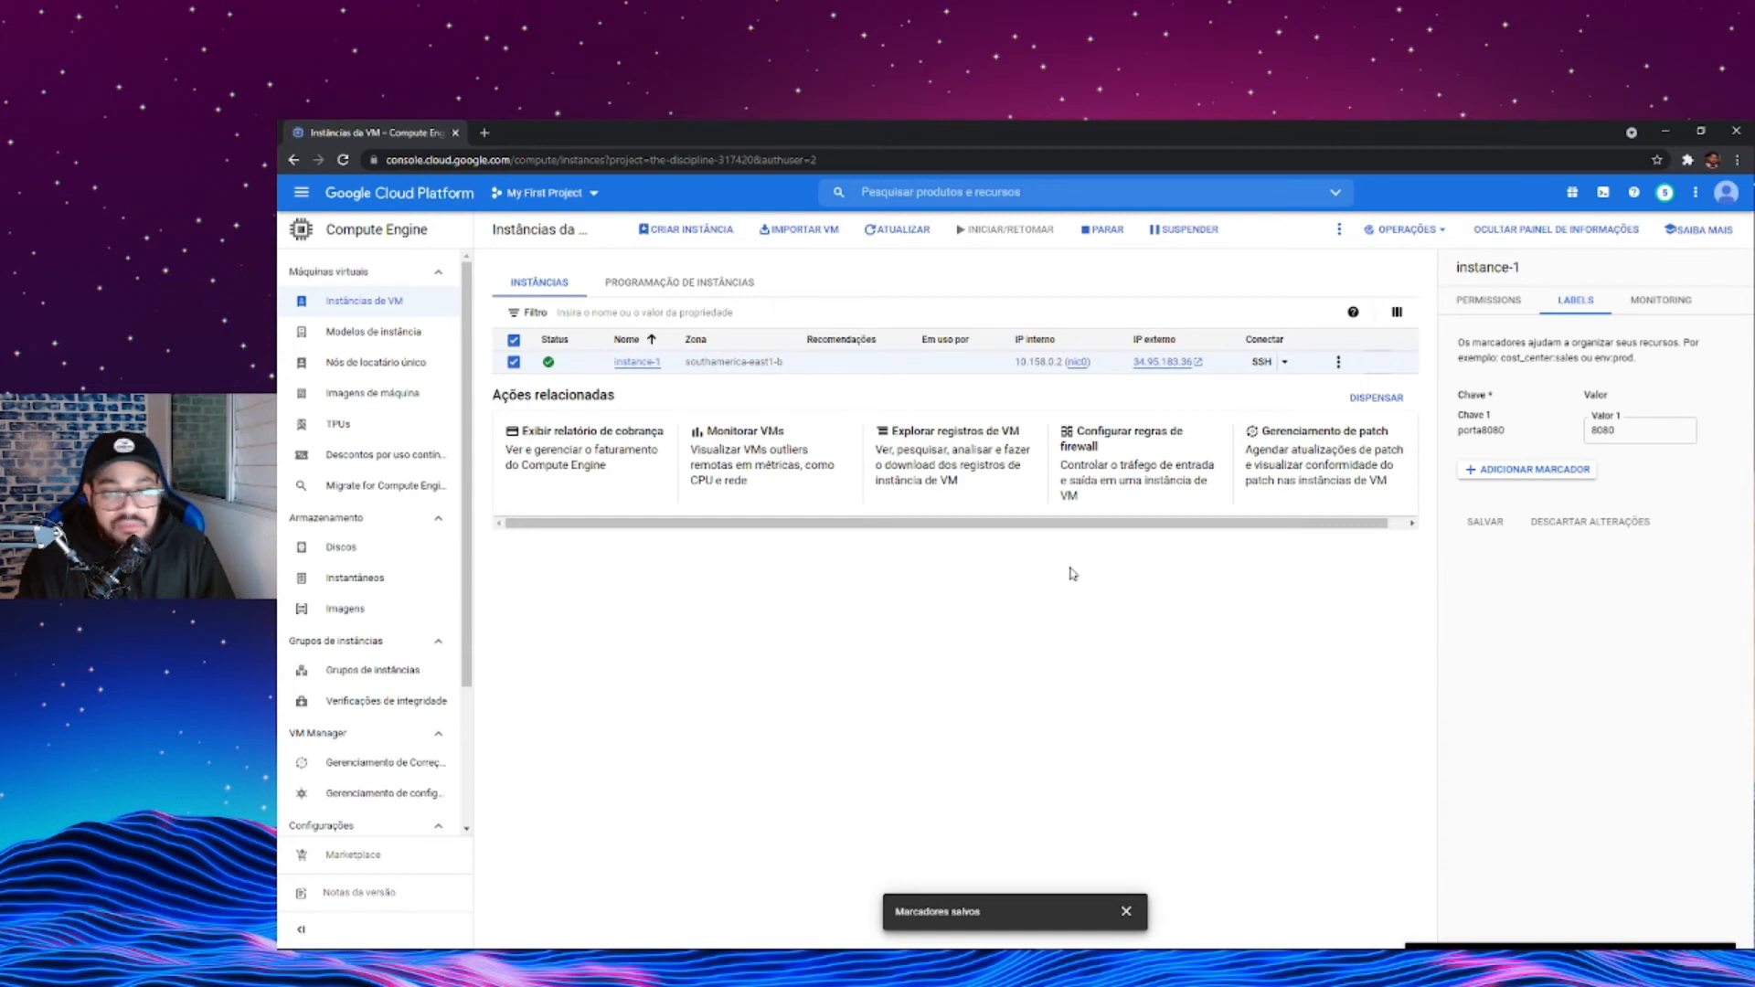
- Find the SQL service and begin creating a Cloud SQL instance with the PostgreSQL engine
left_click(900, 190)
type("SQL")
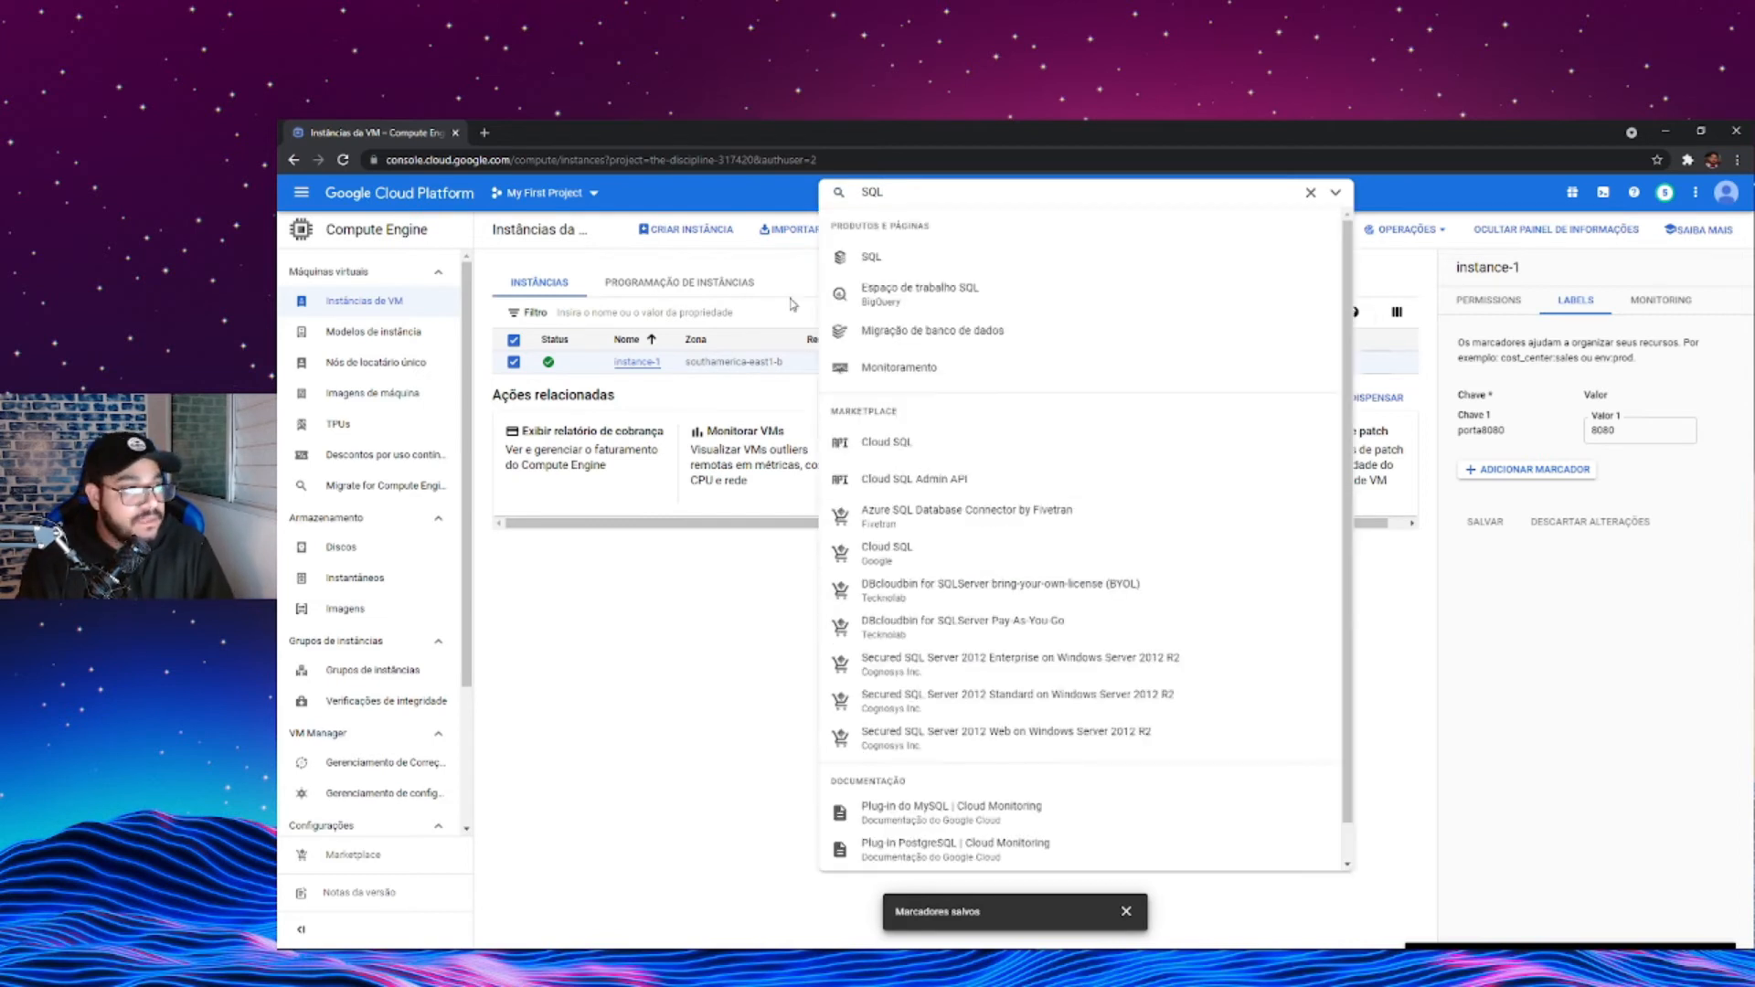
left_click(854, 259)
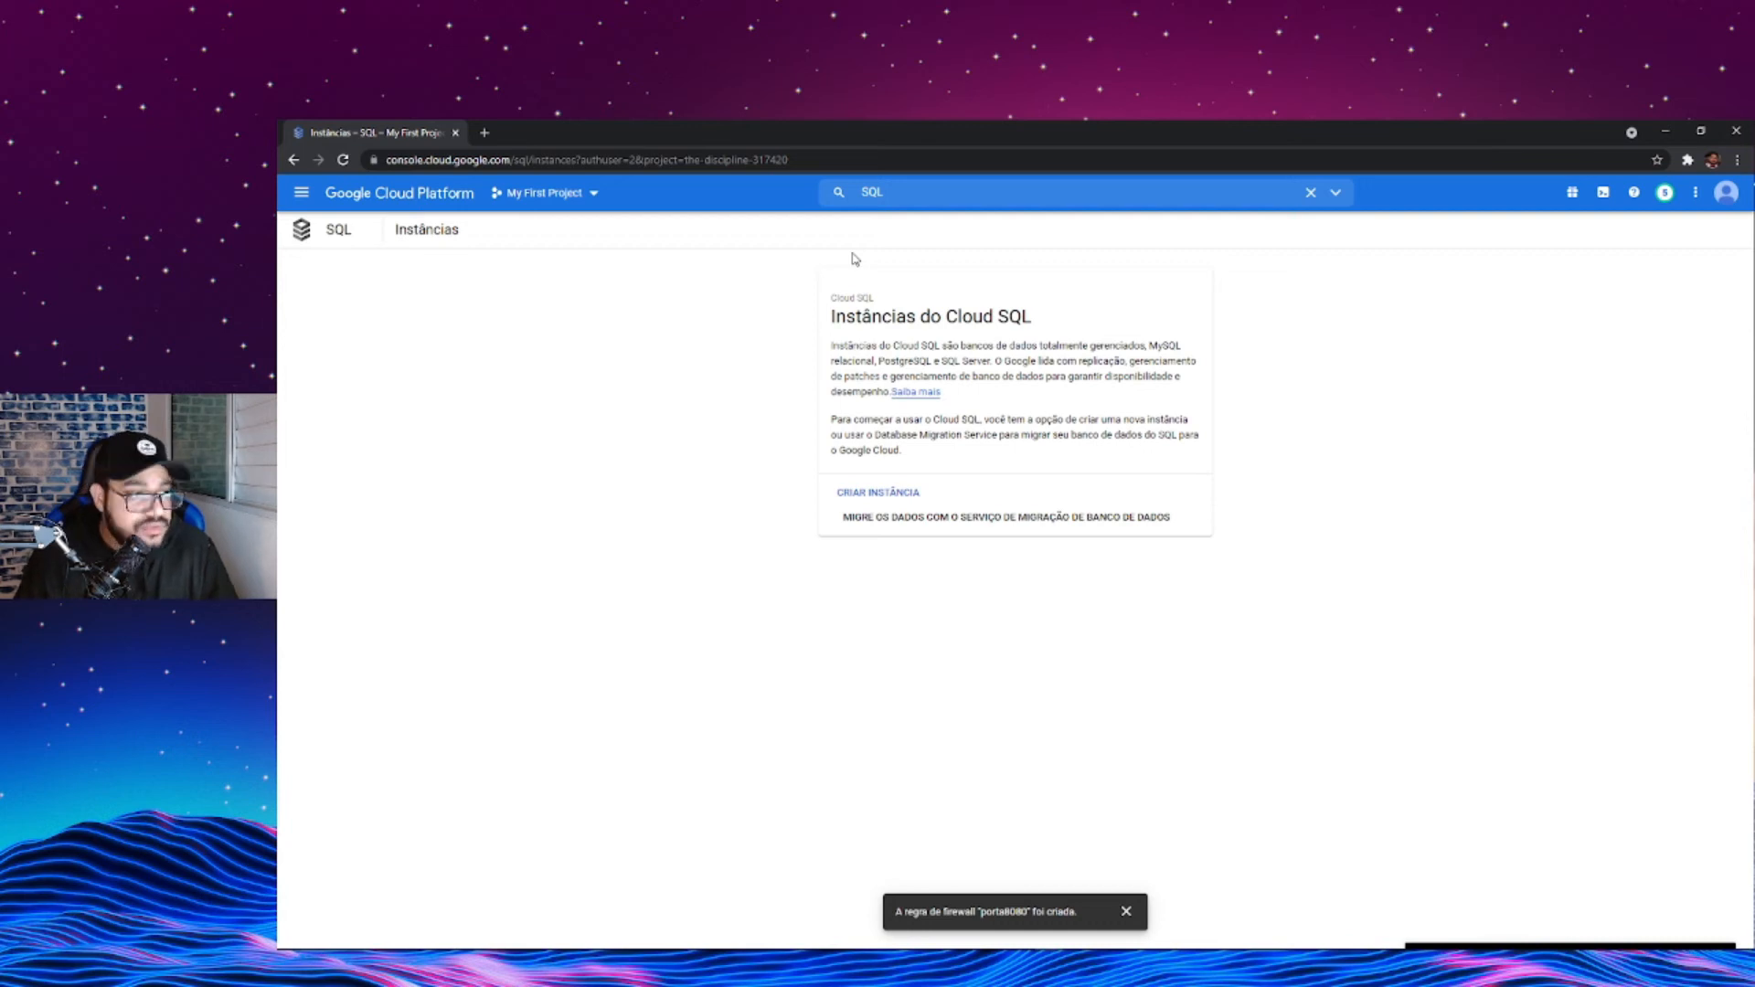
left_click(901, 495)
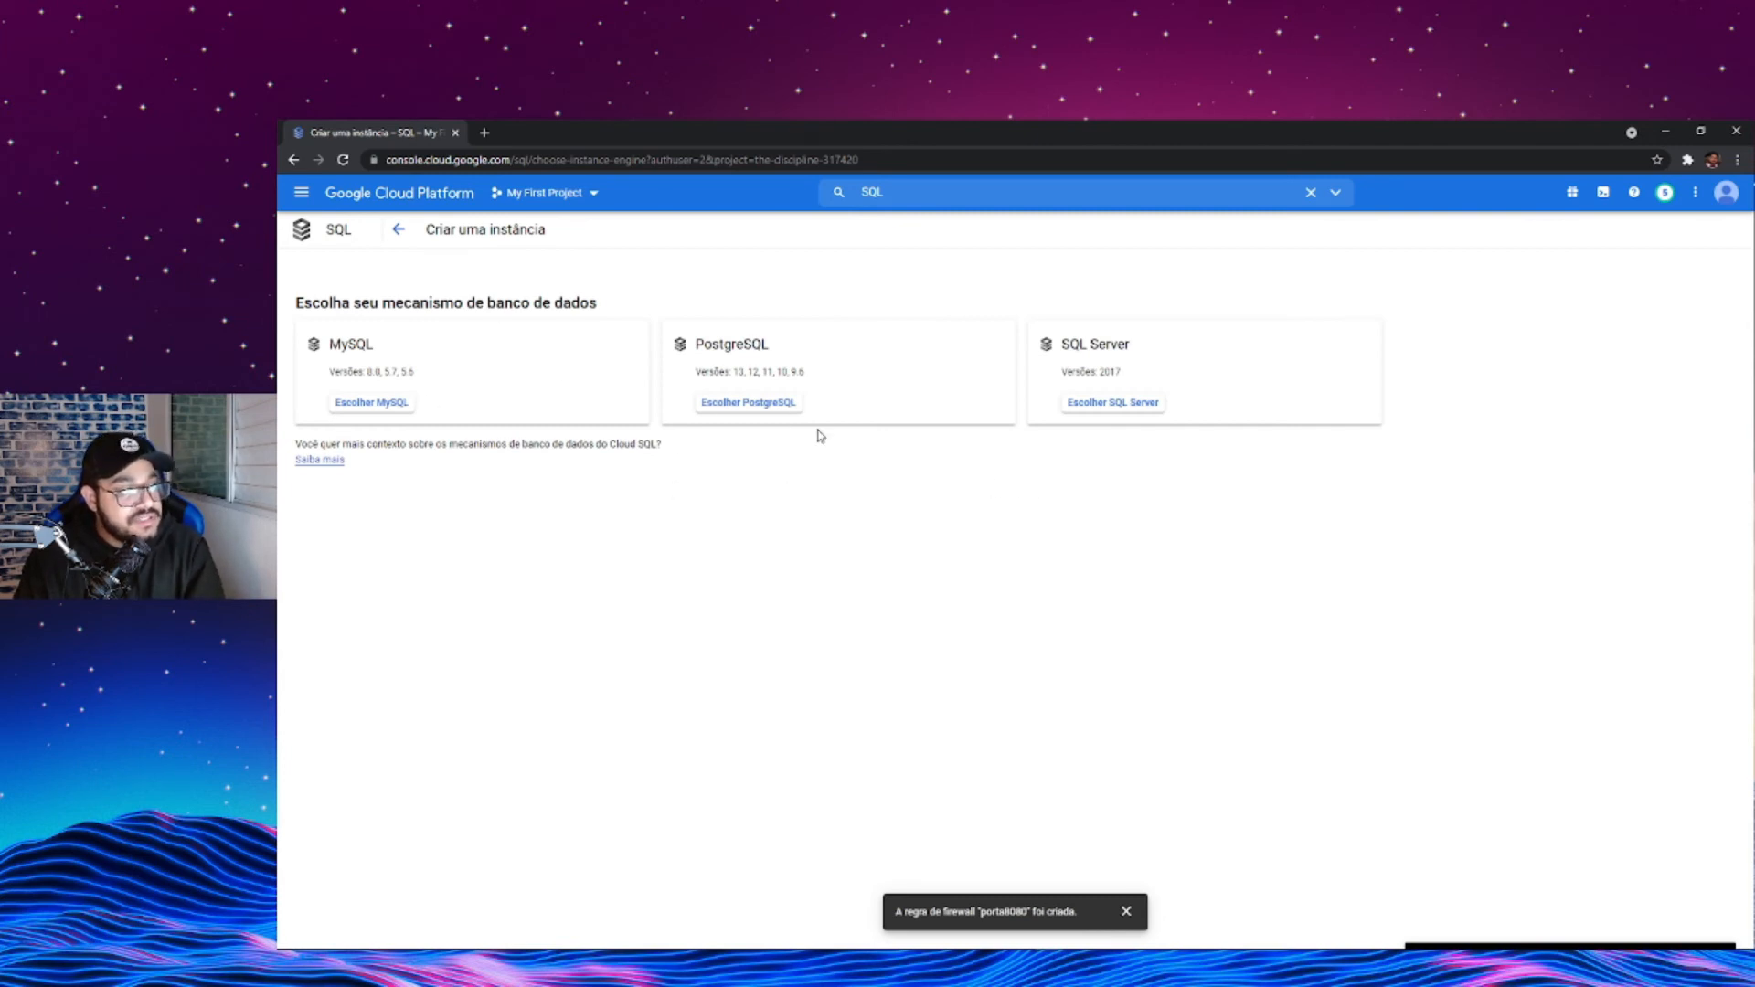
left_click(746, 408)
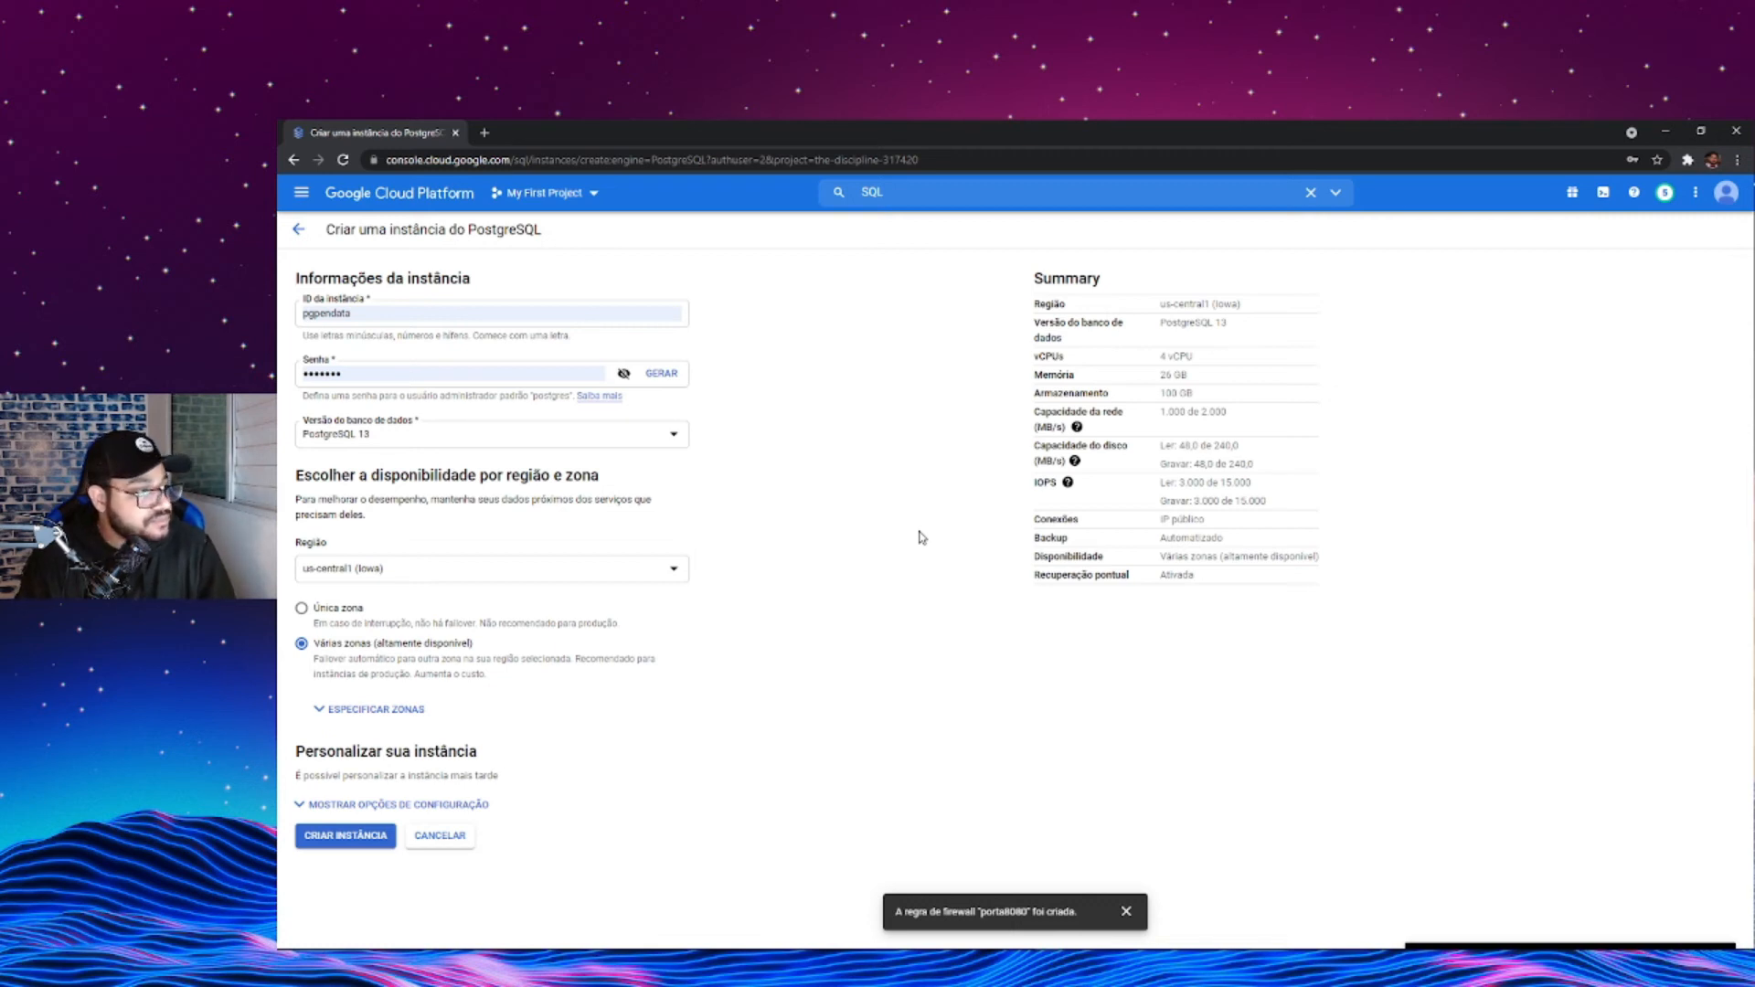
- Check the prefilled instance ID and reveal the administrator password
double_click(334, 313)
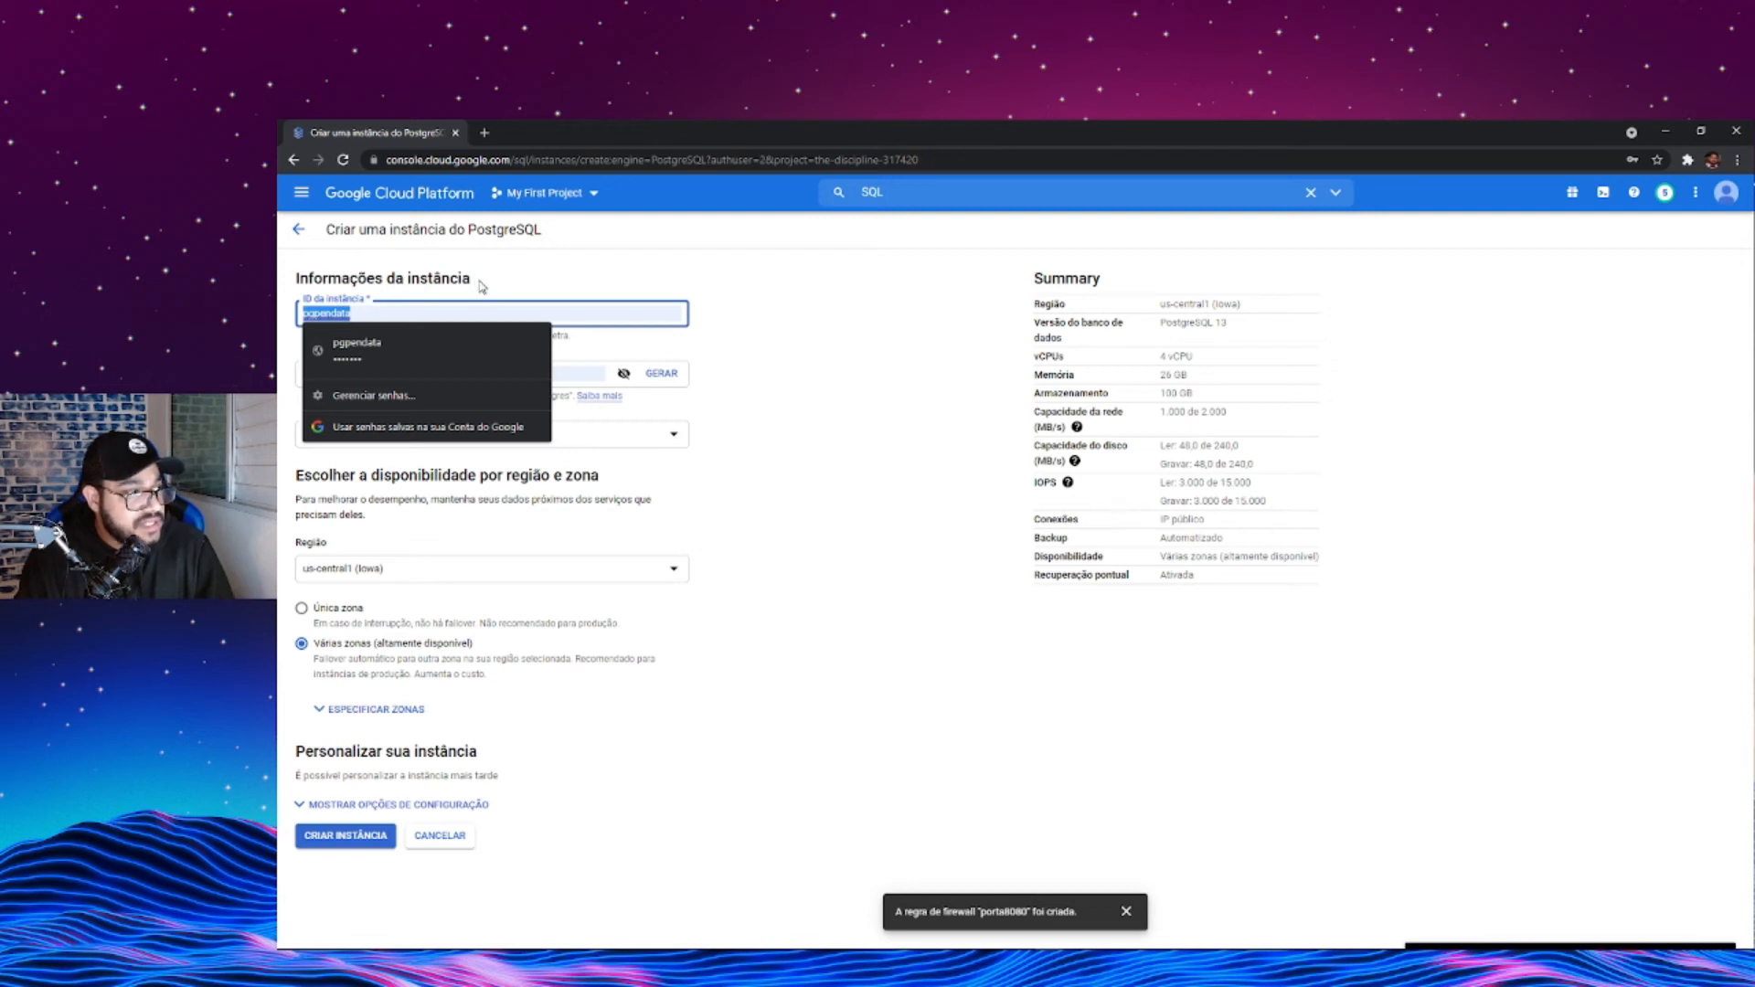
left_click(517, 283)
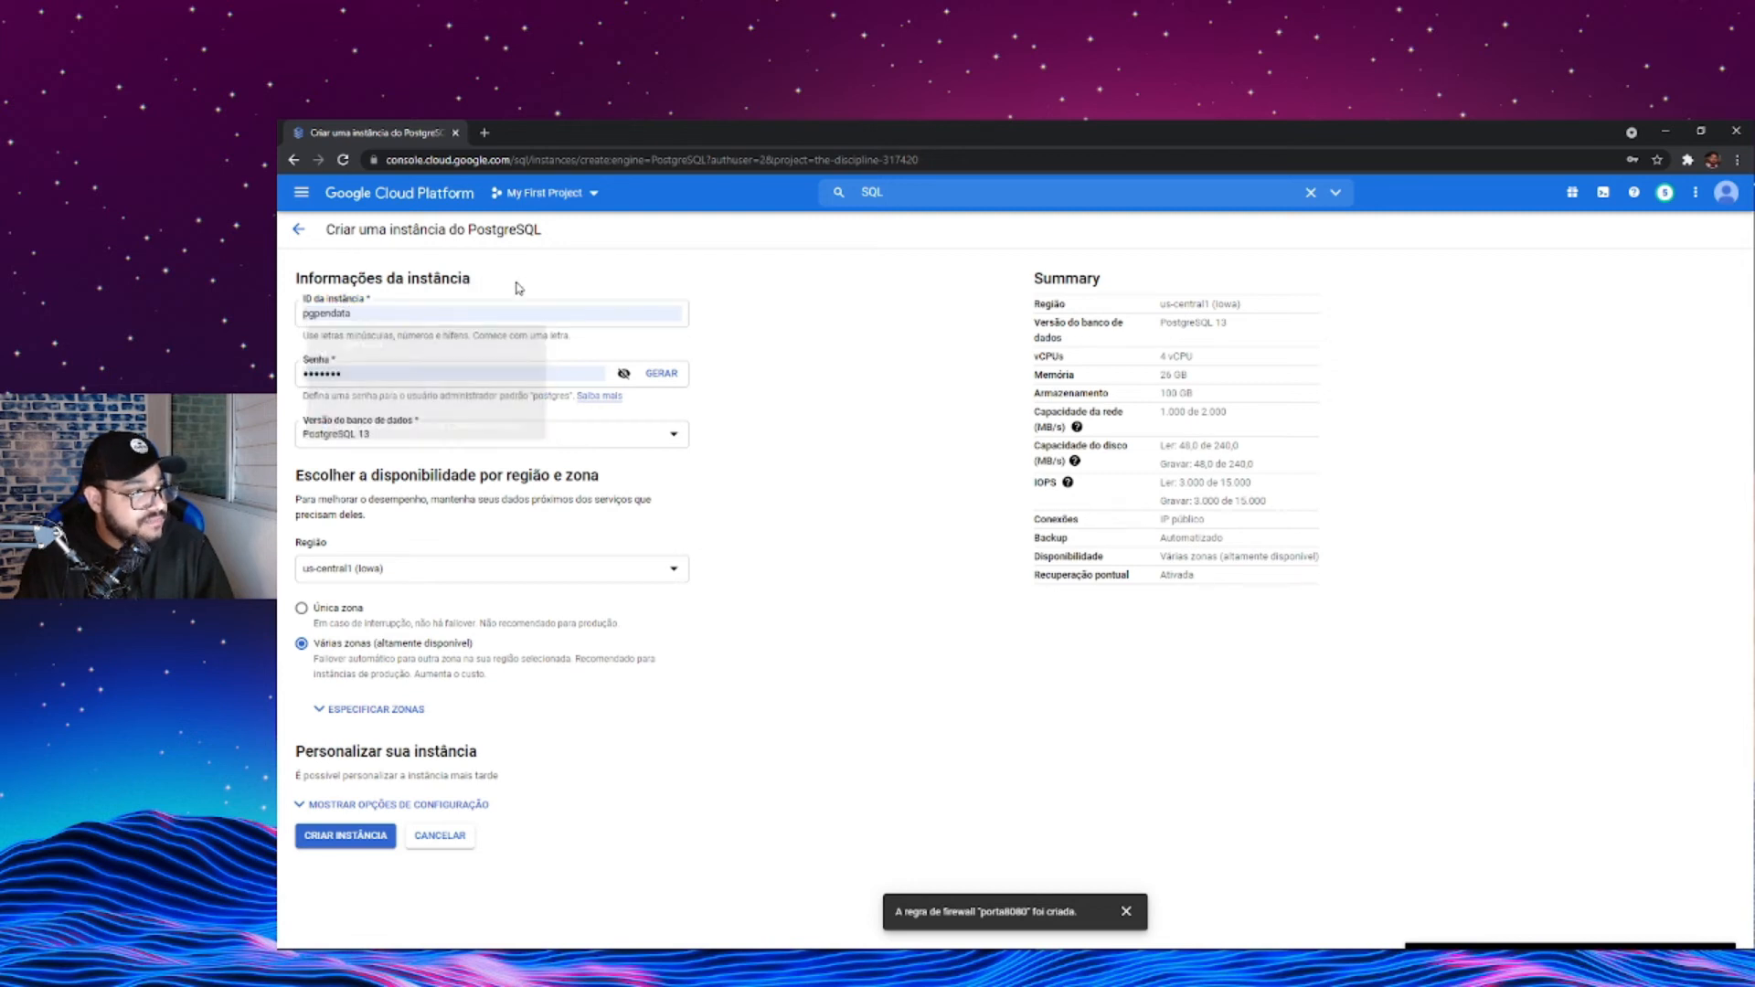
left_click(622, 374)
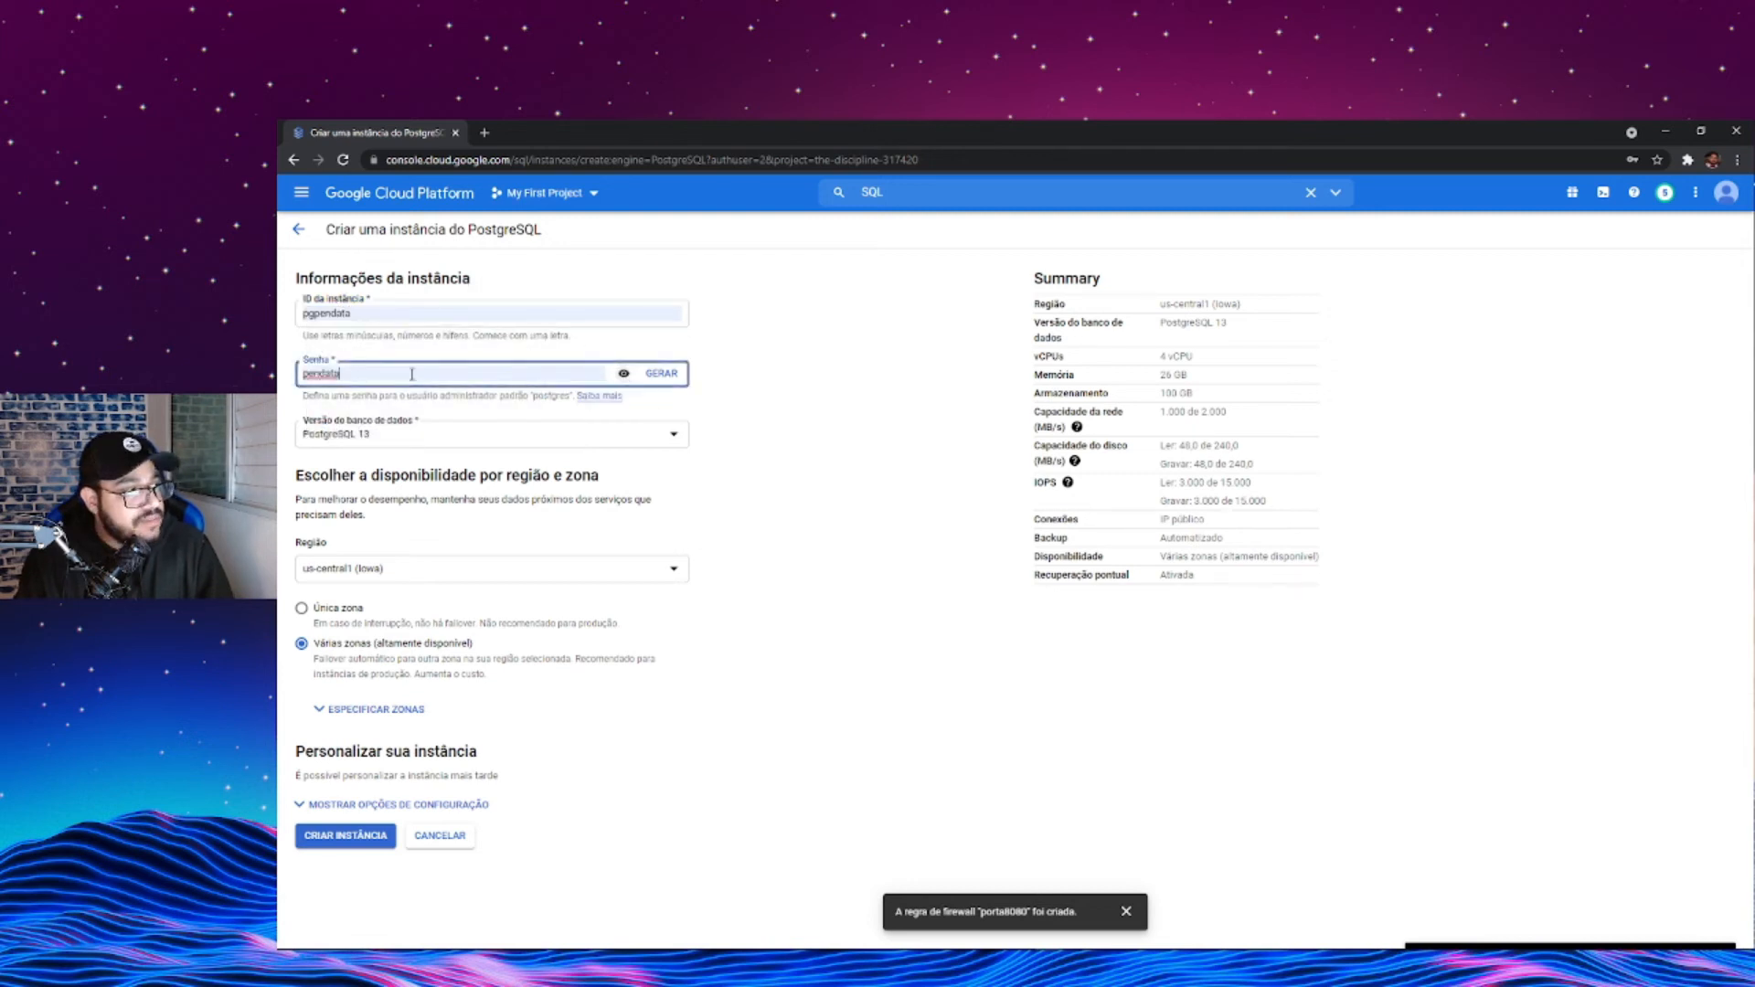
- Set the database version to PostgreSQL 10 and the region to southamerica-east1 (São Paulo)
left_click(379, 444)
left_click(383, 517)
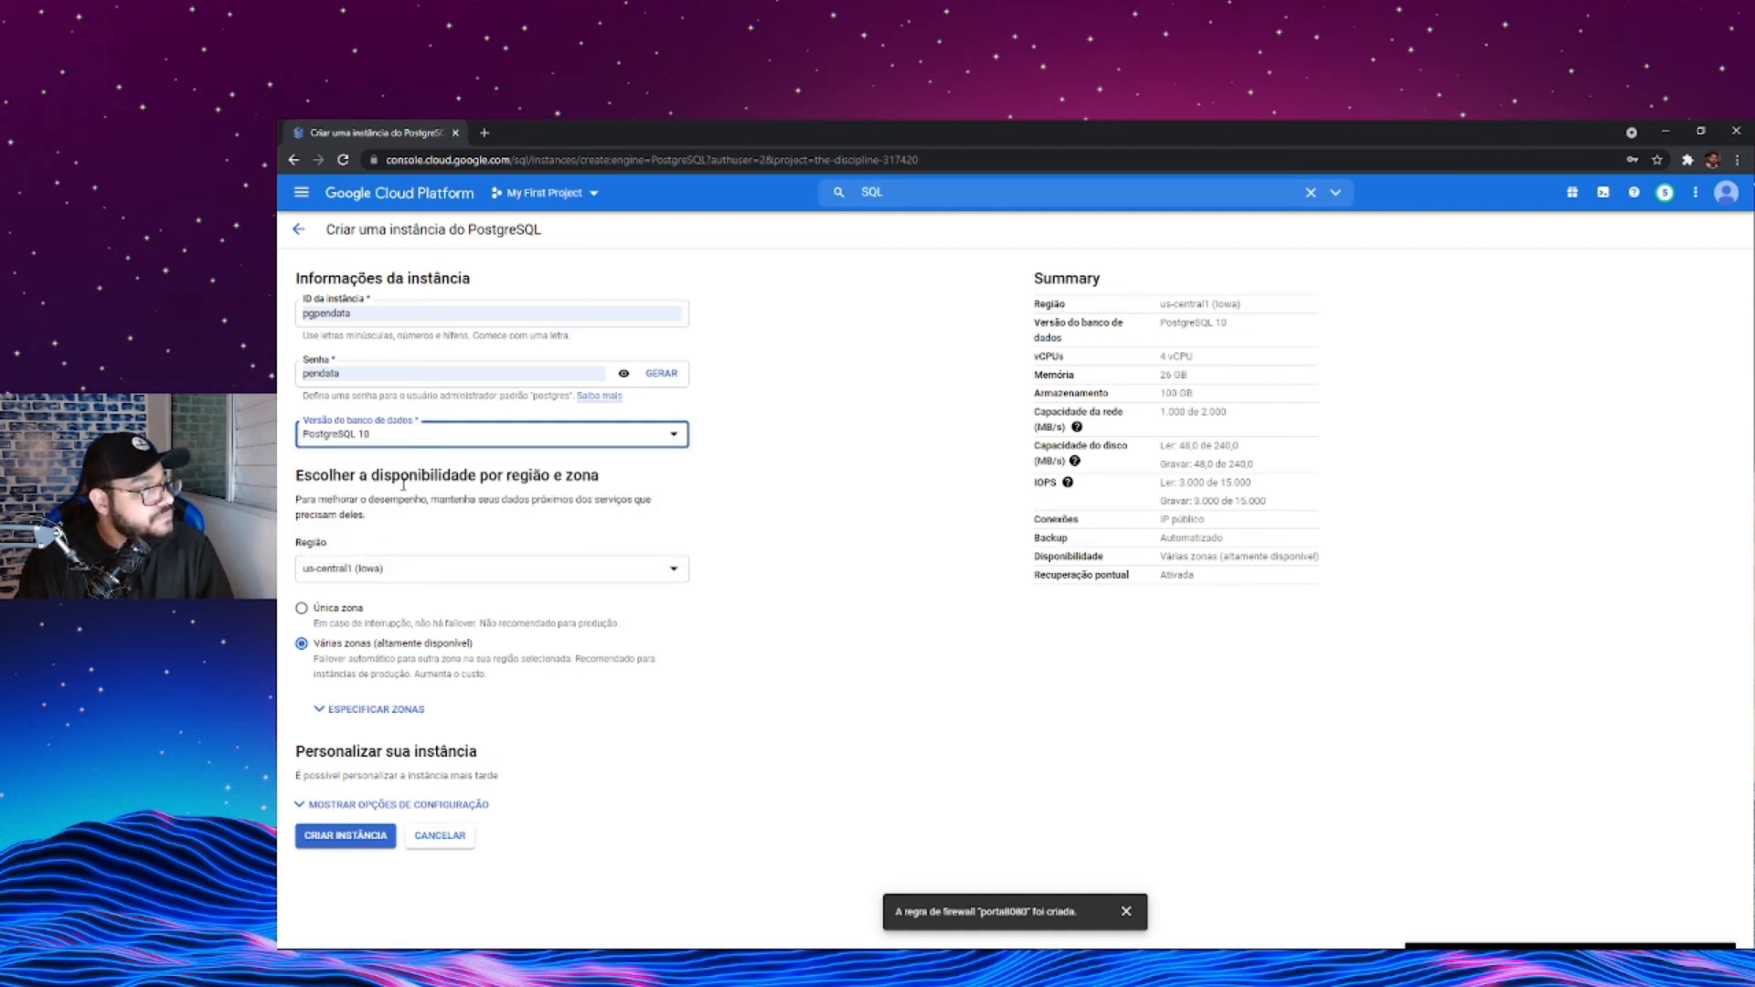
left_click(426, 569)
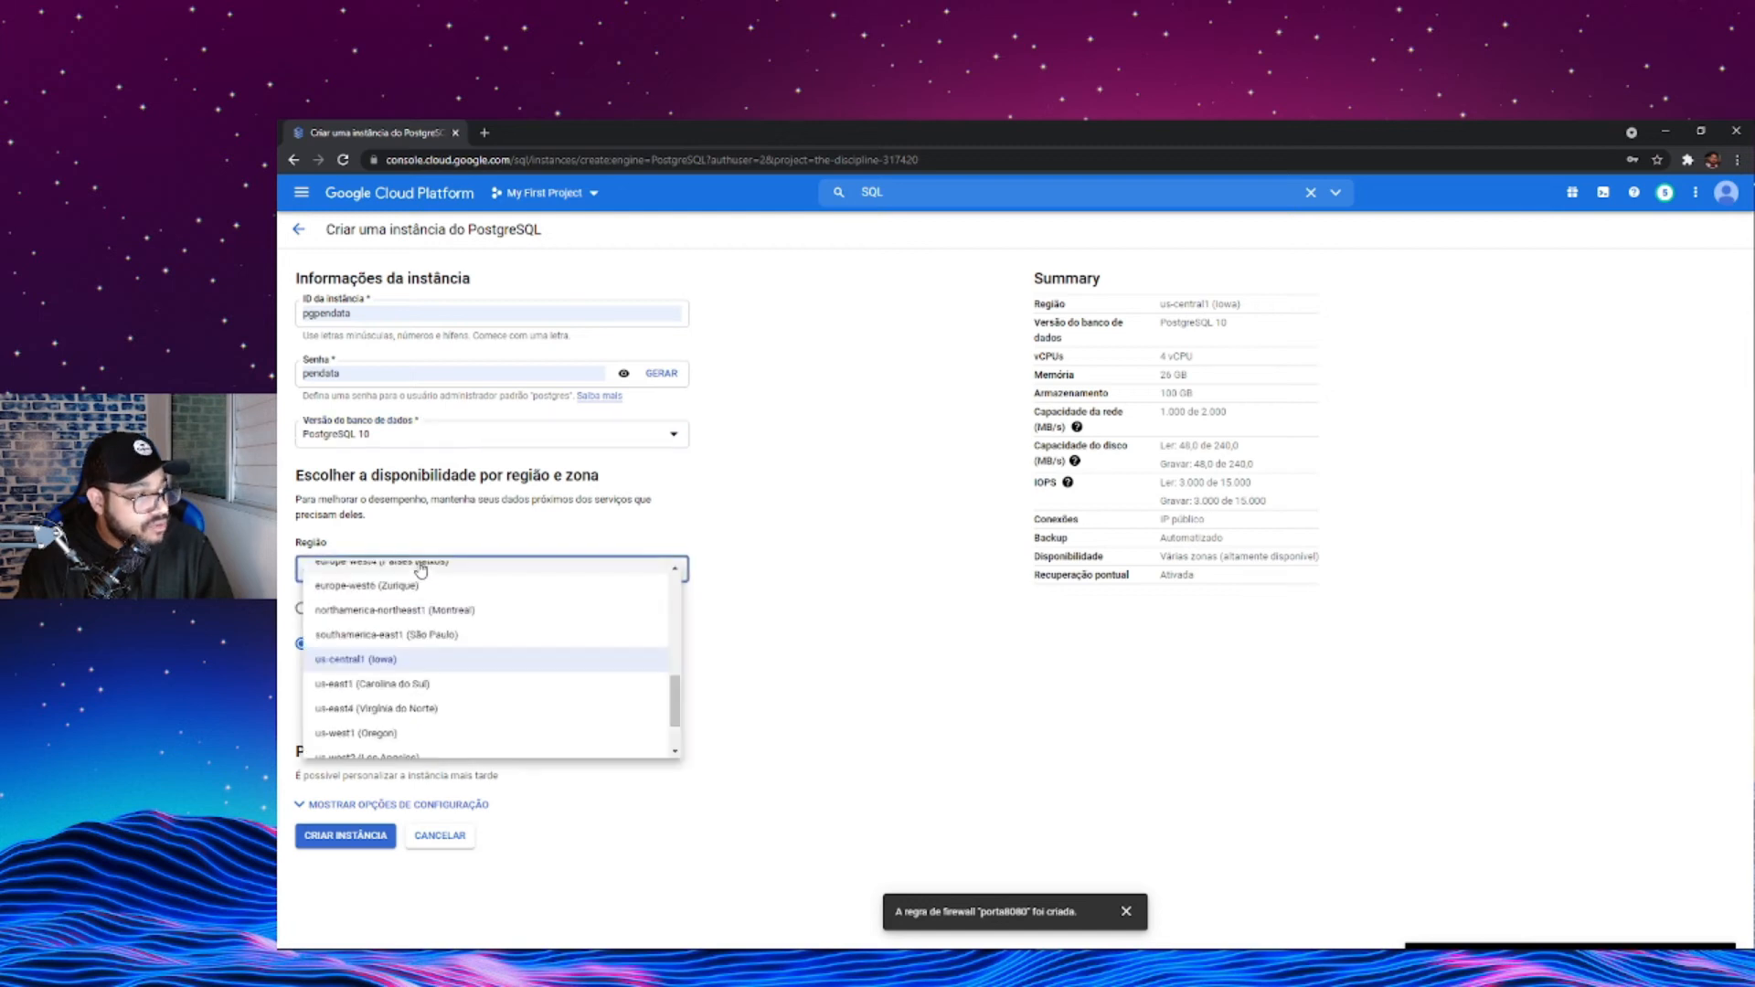
left_click(466, 634)
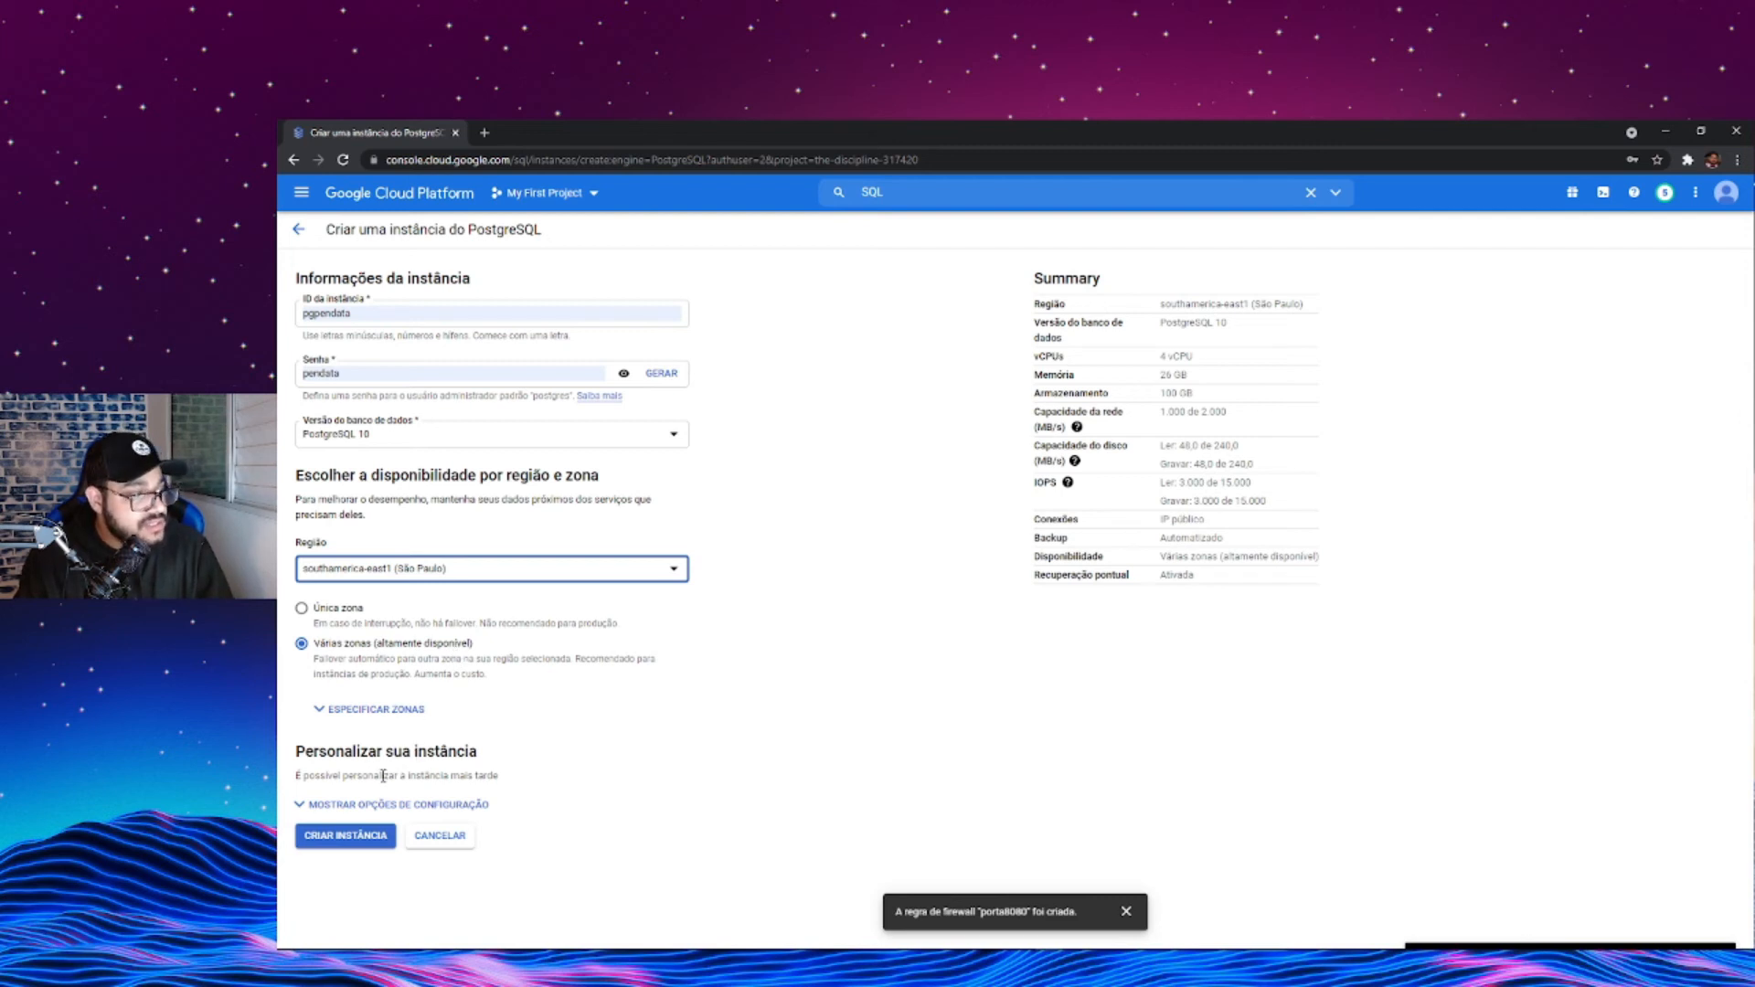
- Show the instance's additional configuration options and expand the connection settings (Conexões)
left_click(383, 813)
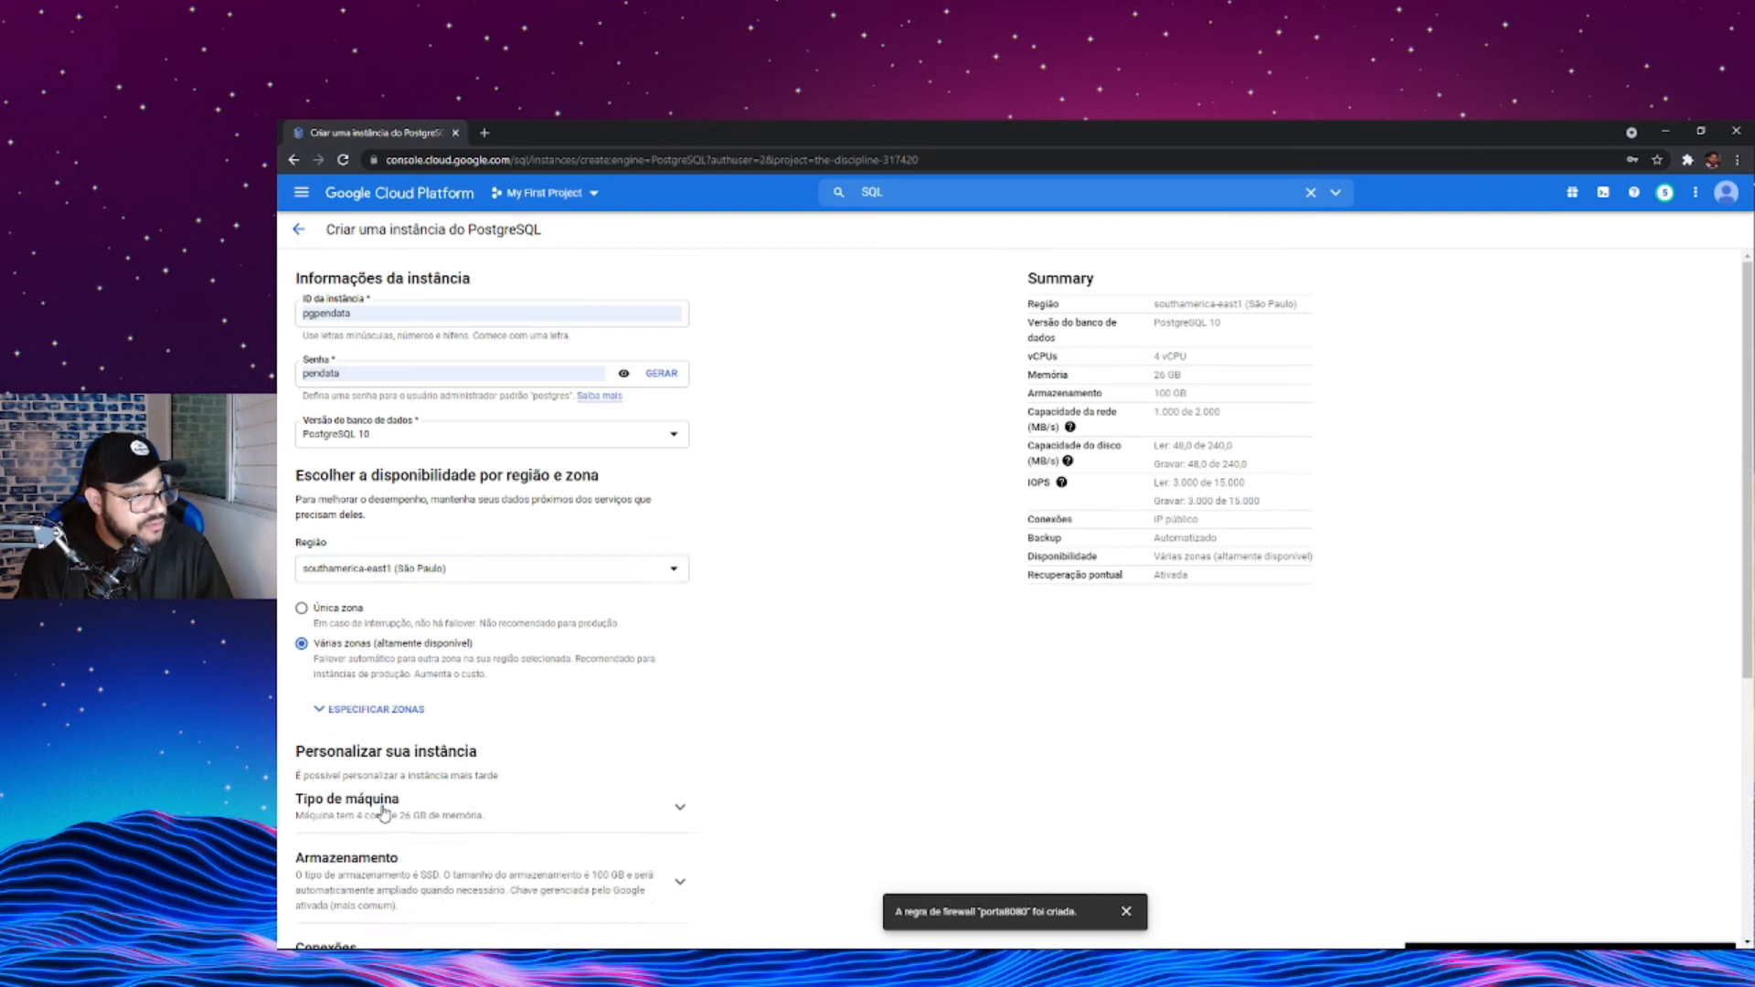
scroll(507, 777, "down", 5)
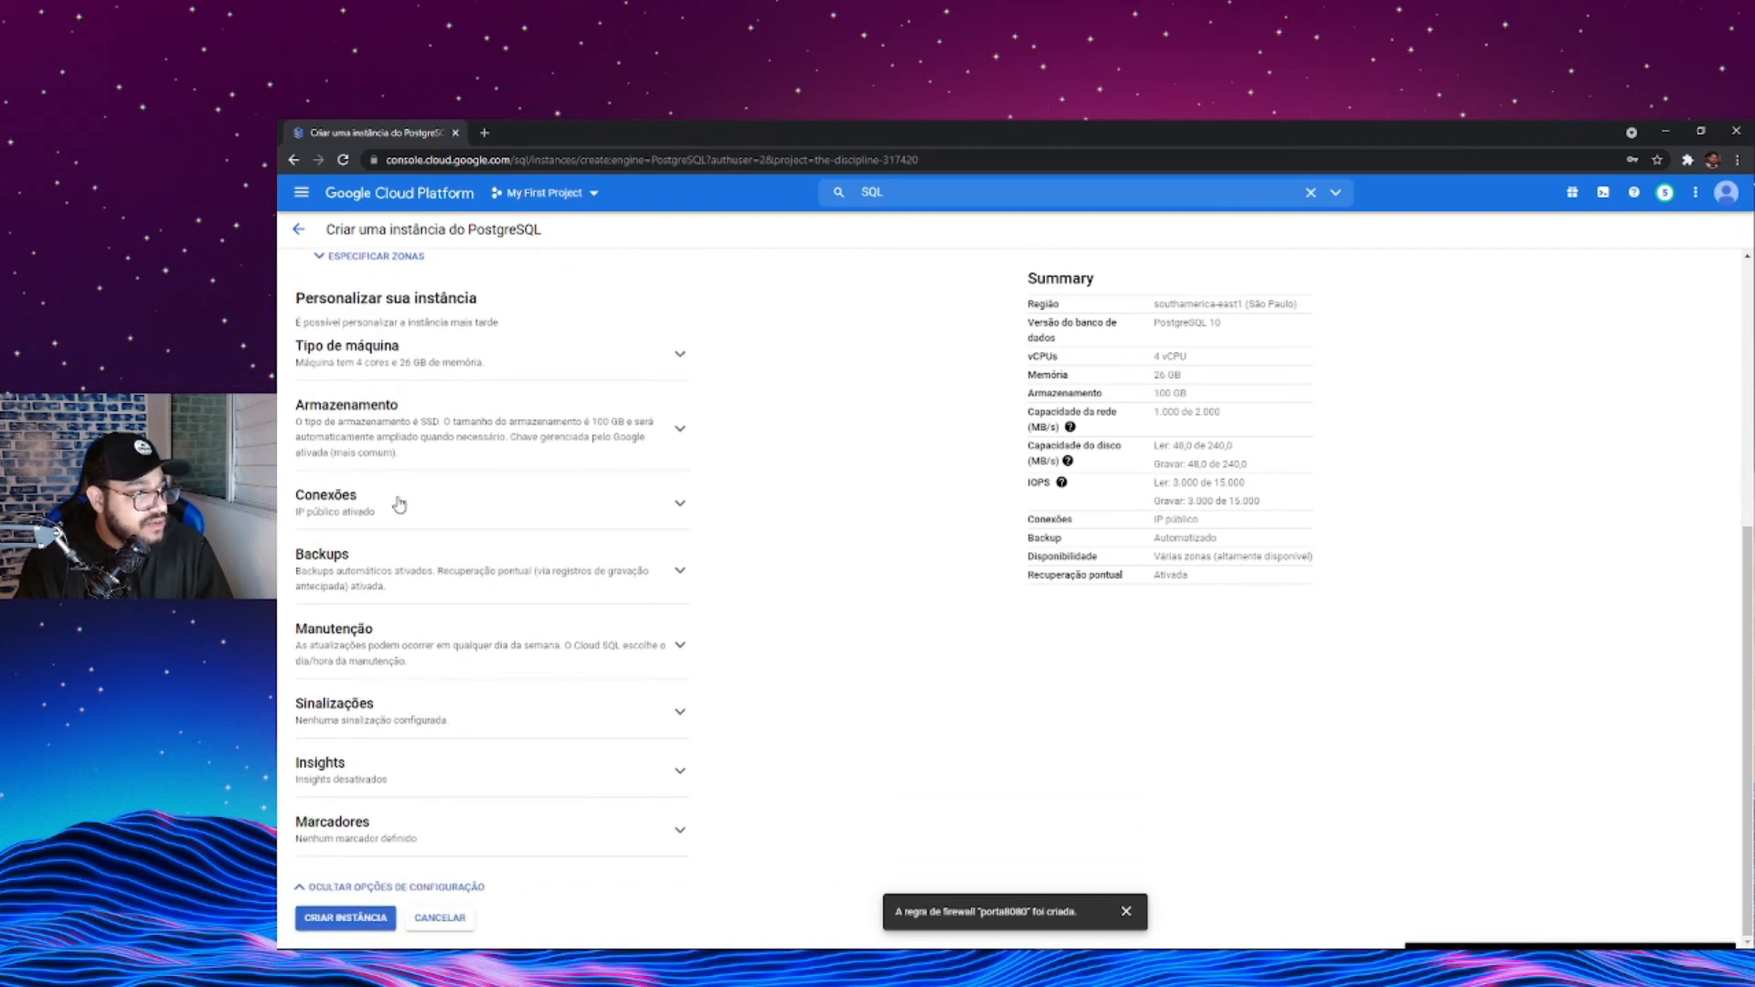
left_click(680, 504)
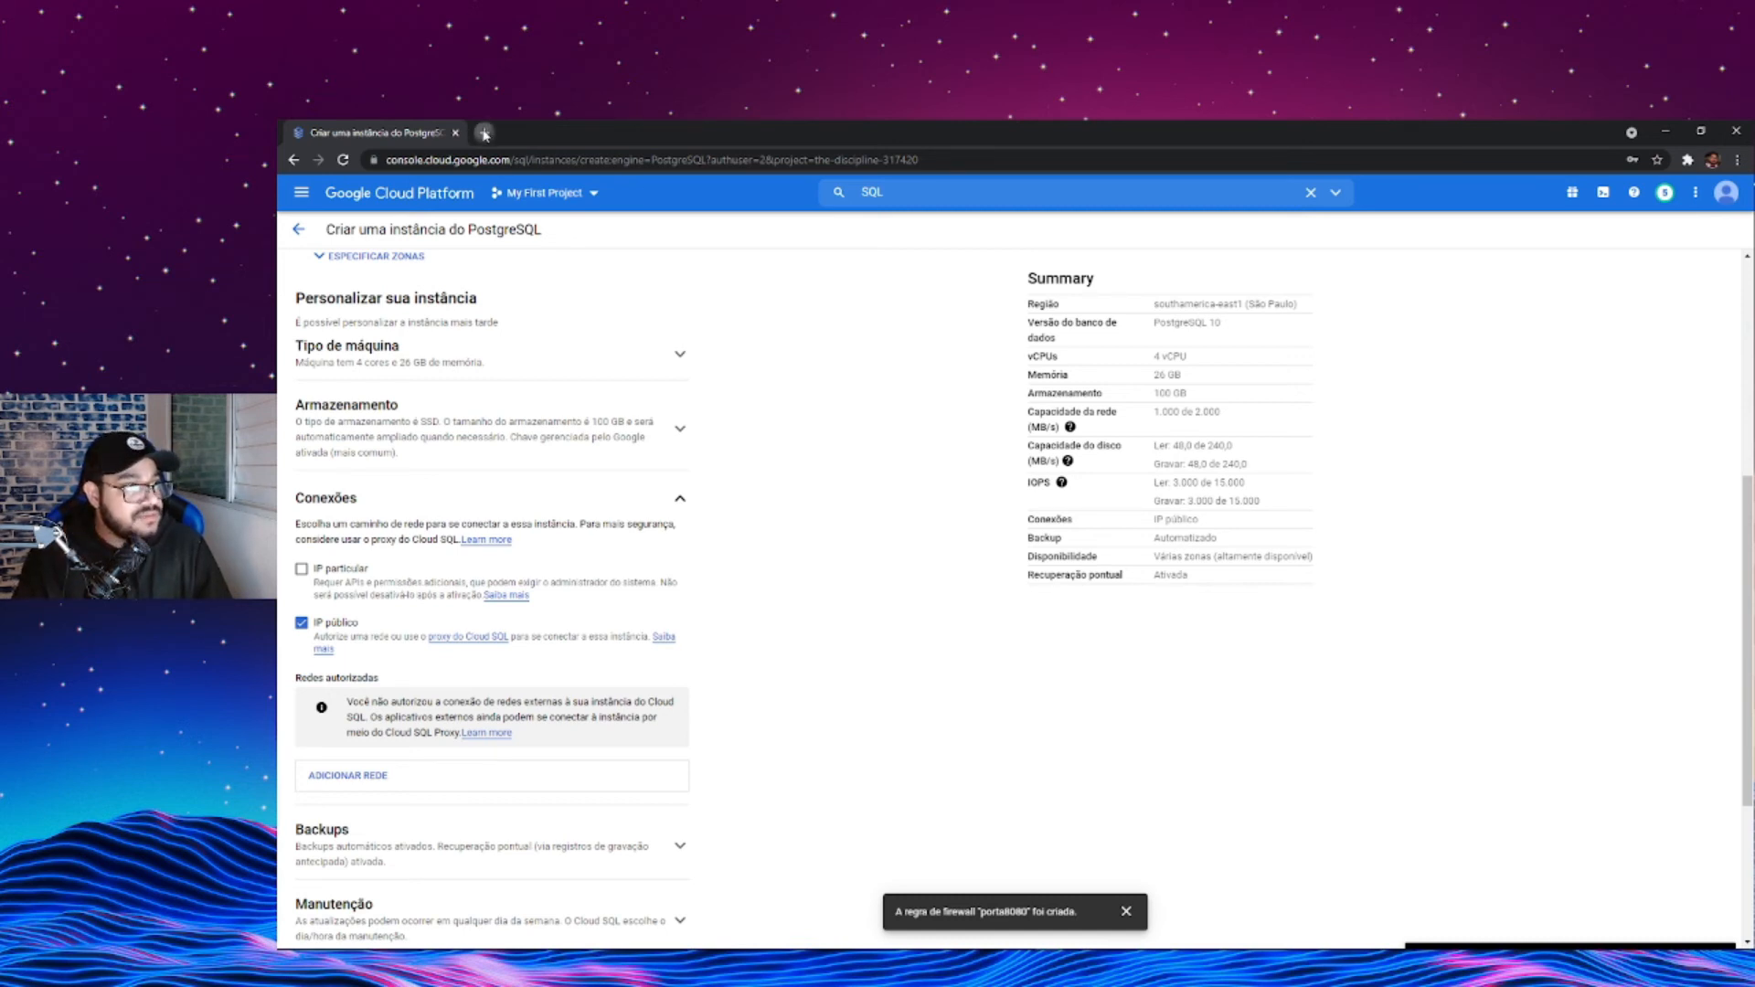
- Search the web for meuip in a separate browser tab, open the MeuIP site and copy the machine's public IP address
left_click(485, 133)
type("meuip")
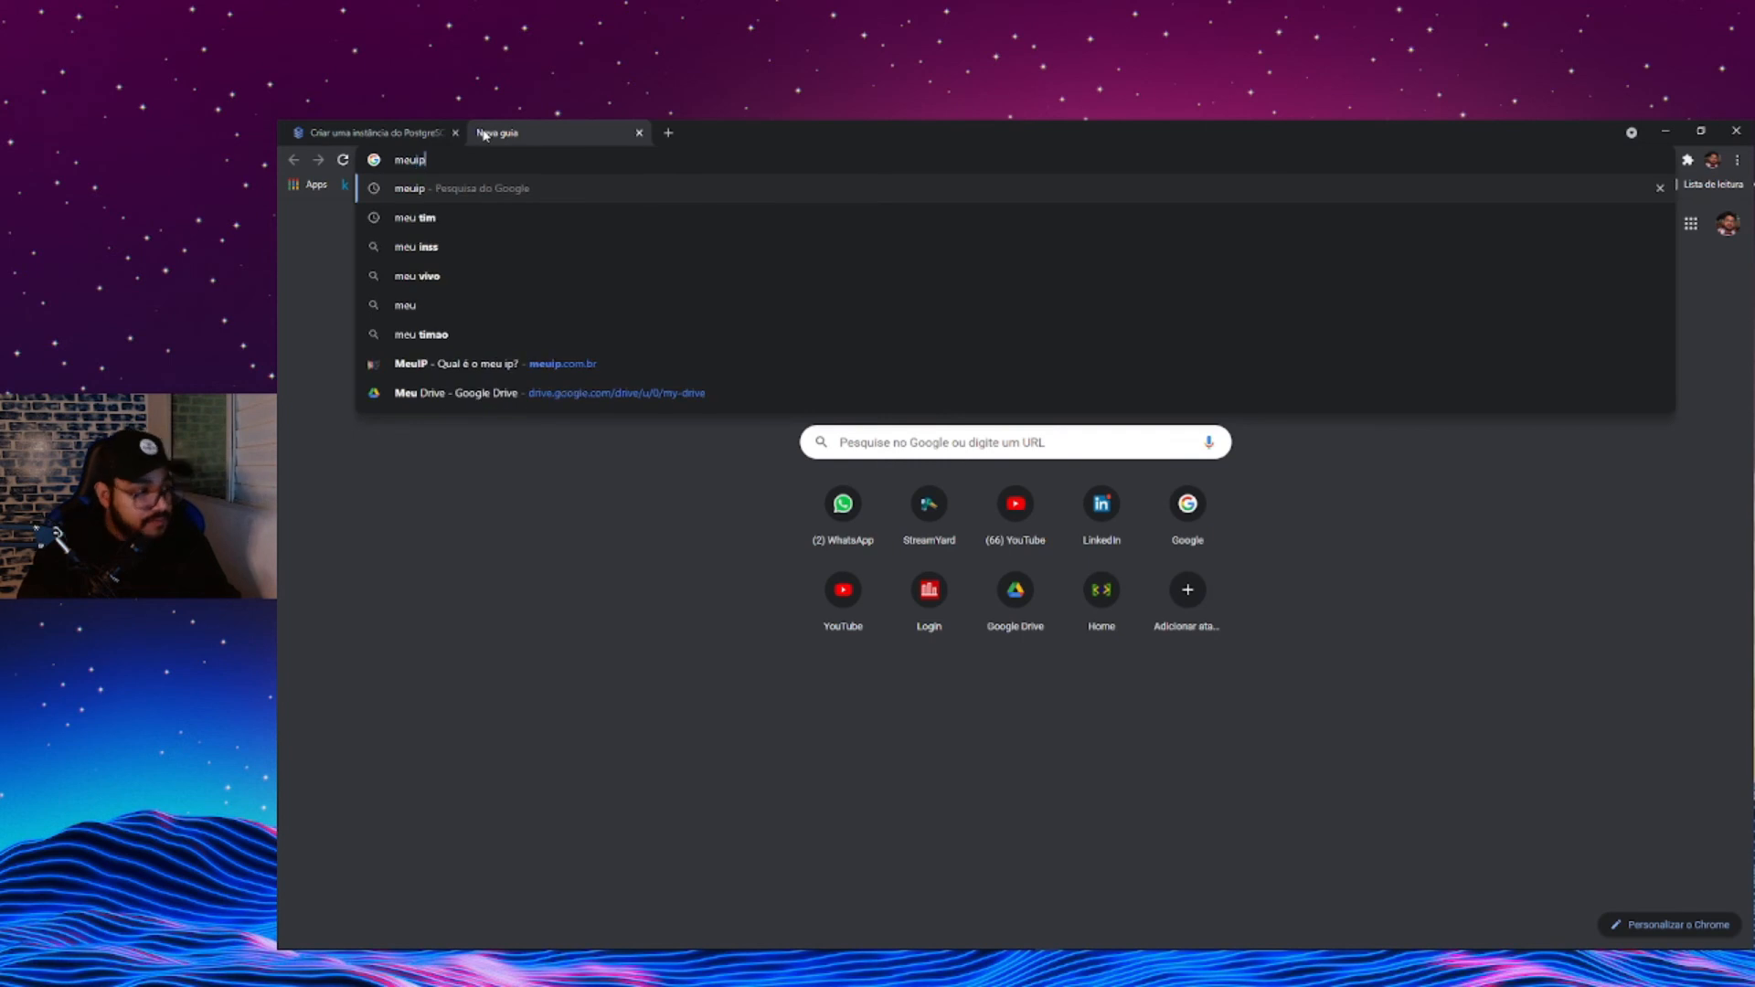
key("Return")
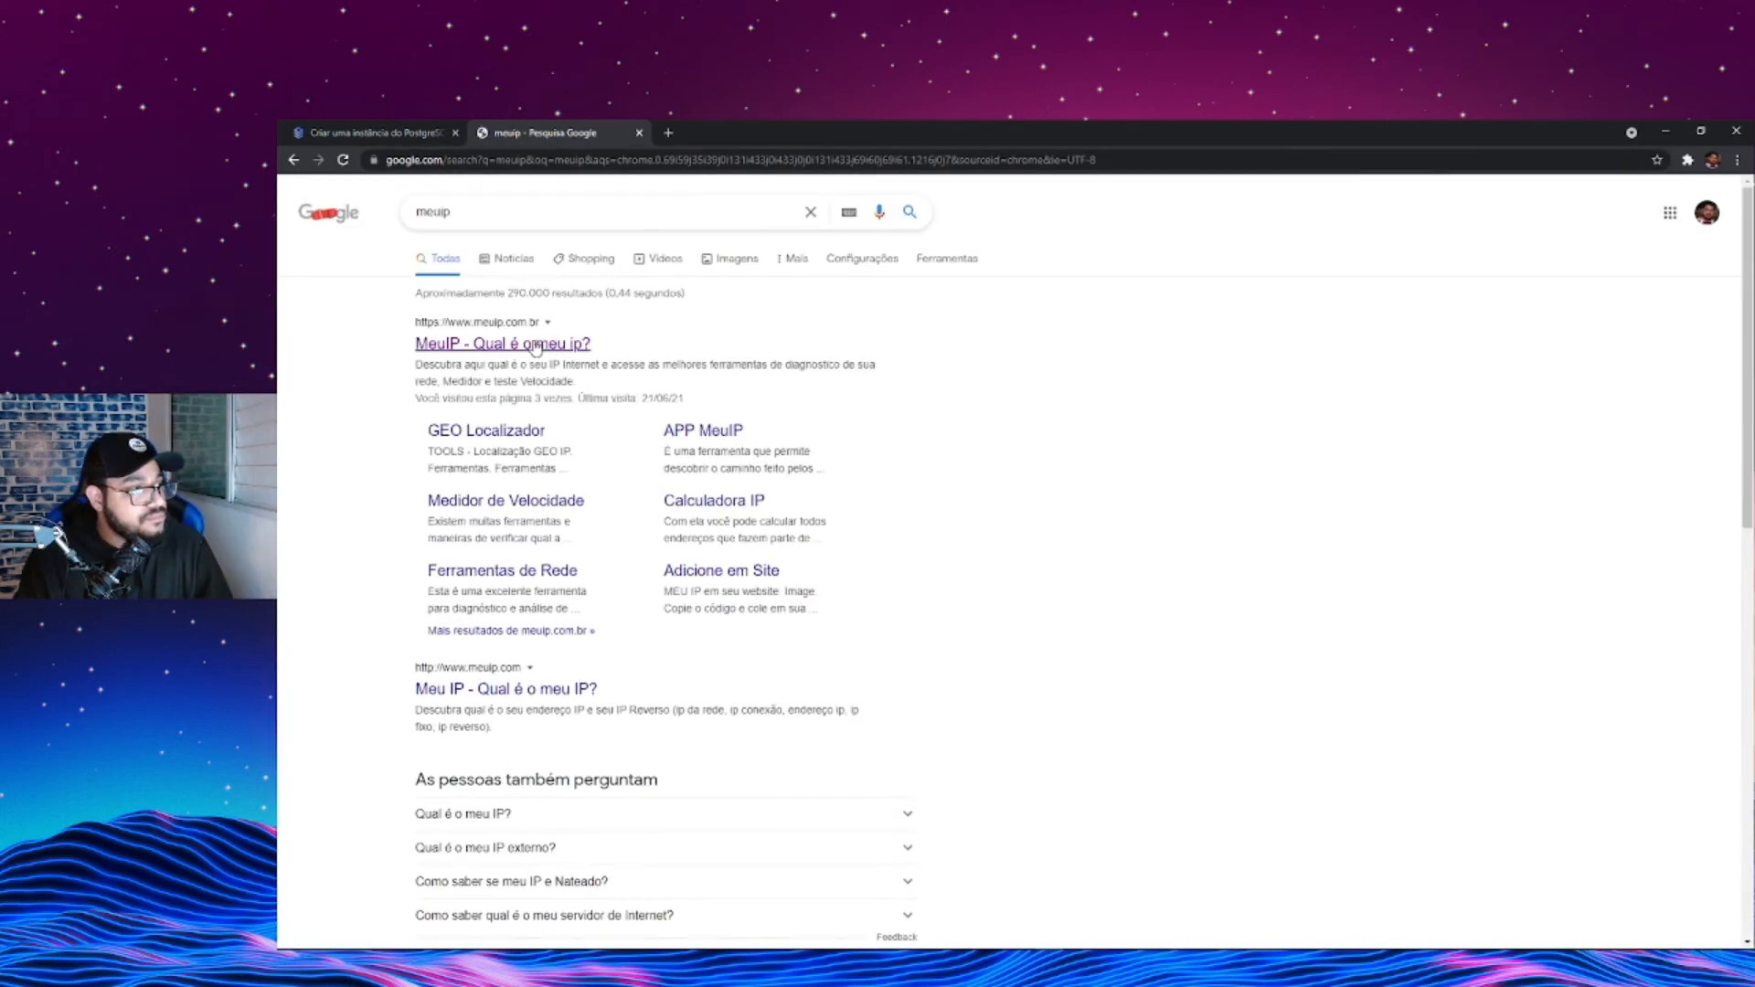
left_click(535, 346)
left_click_drag(863, 638, 994, 638)
right_click(994, 638)
left_click(1009, 642)
- Add an authorized network named localmachine to the PostgreSQL instance, using the copied public IP address
left_click(396, 130)
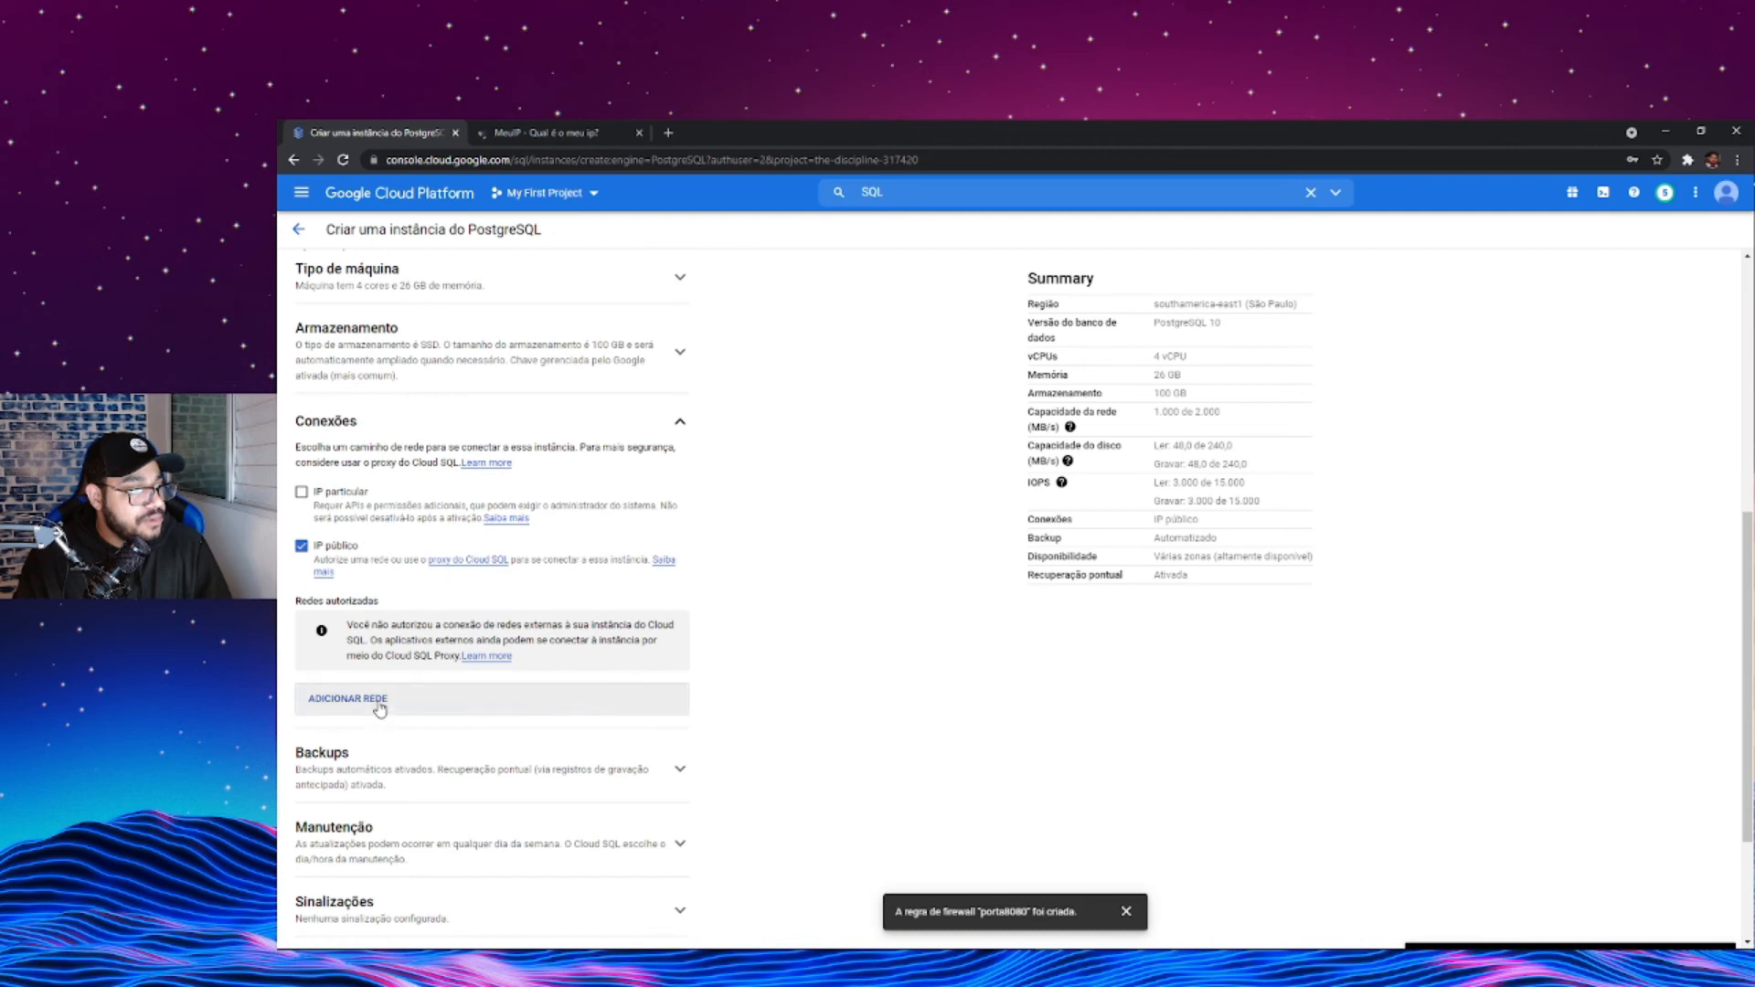
left_click(377, 722)
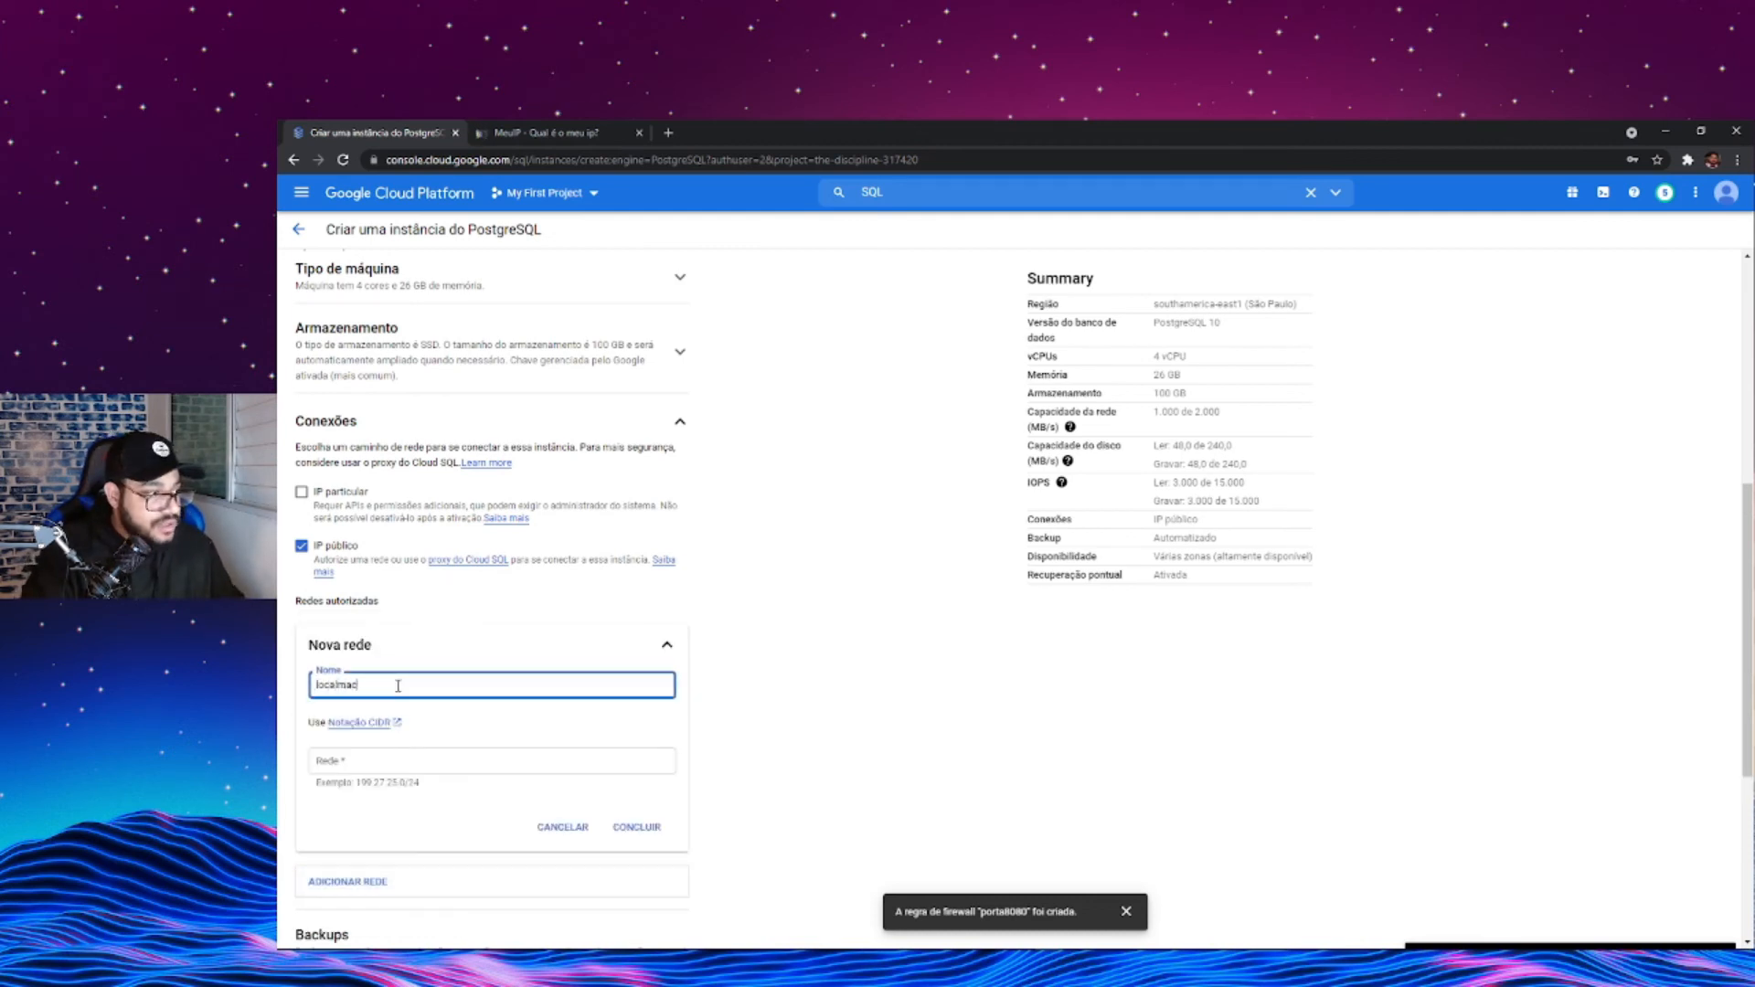
left_click(388, 766)
key("ctrl+v")
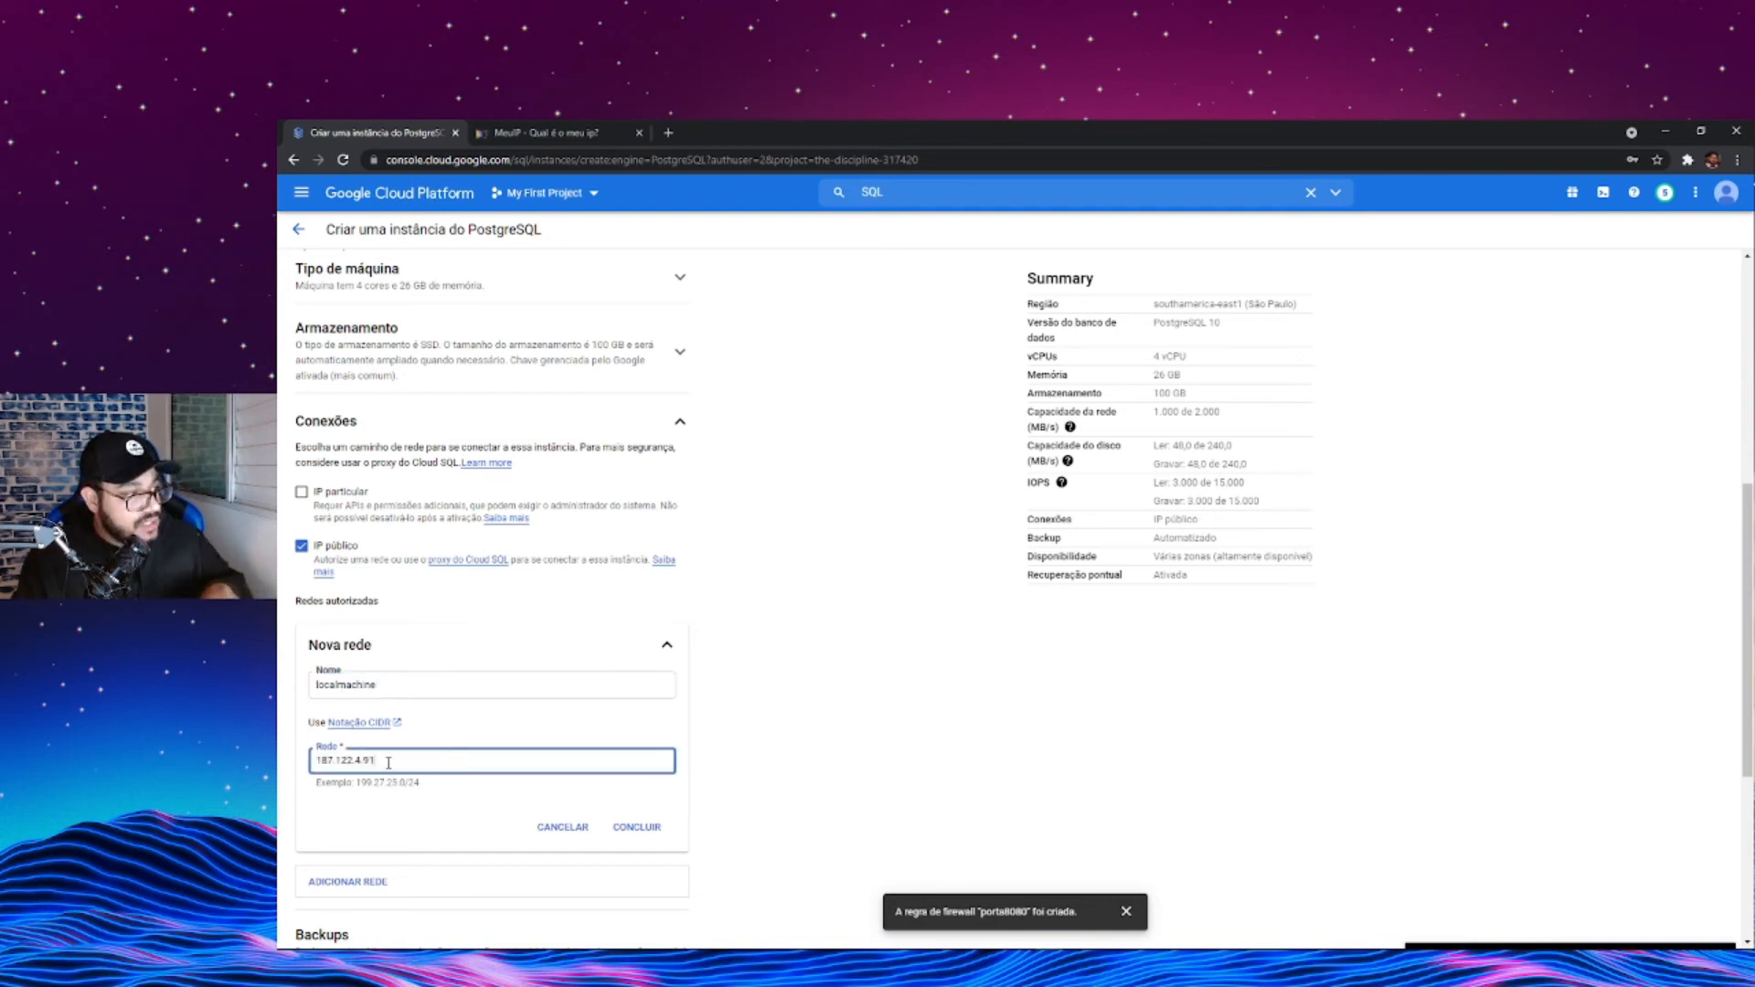
scroll(376, 761, "down", 2)
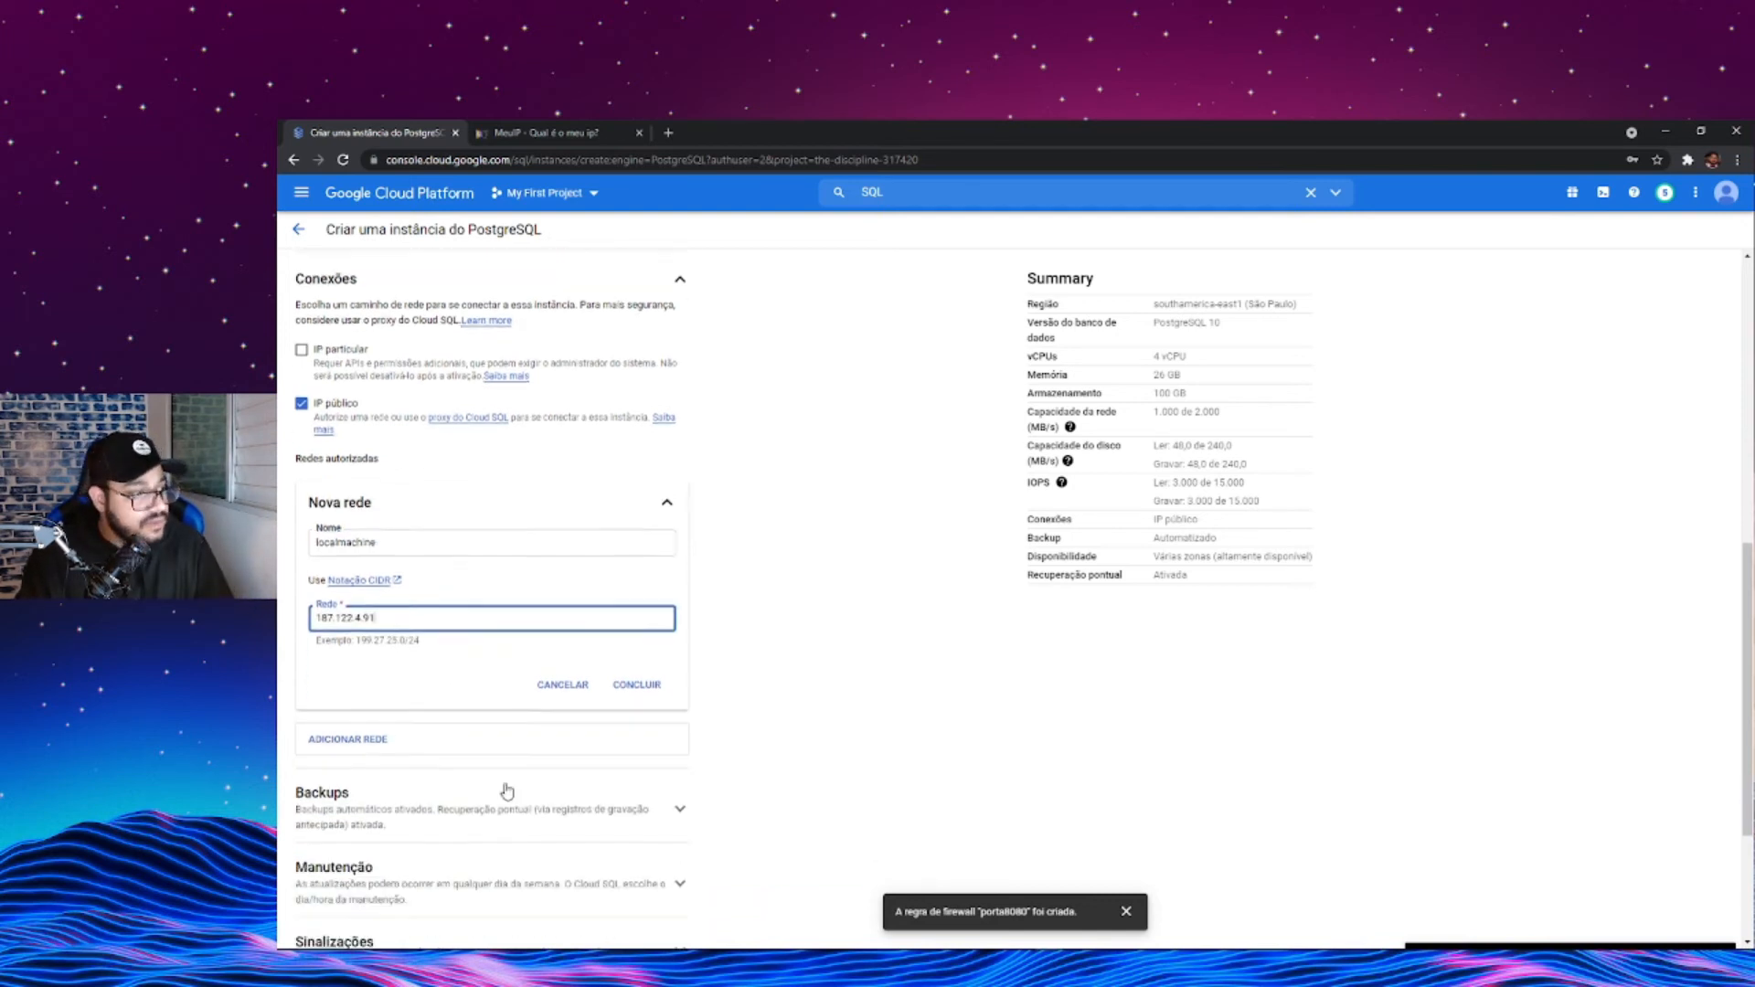
left_click(627, 674)
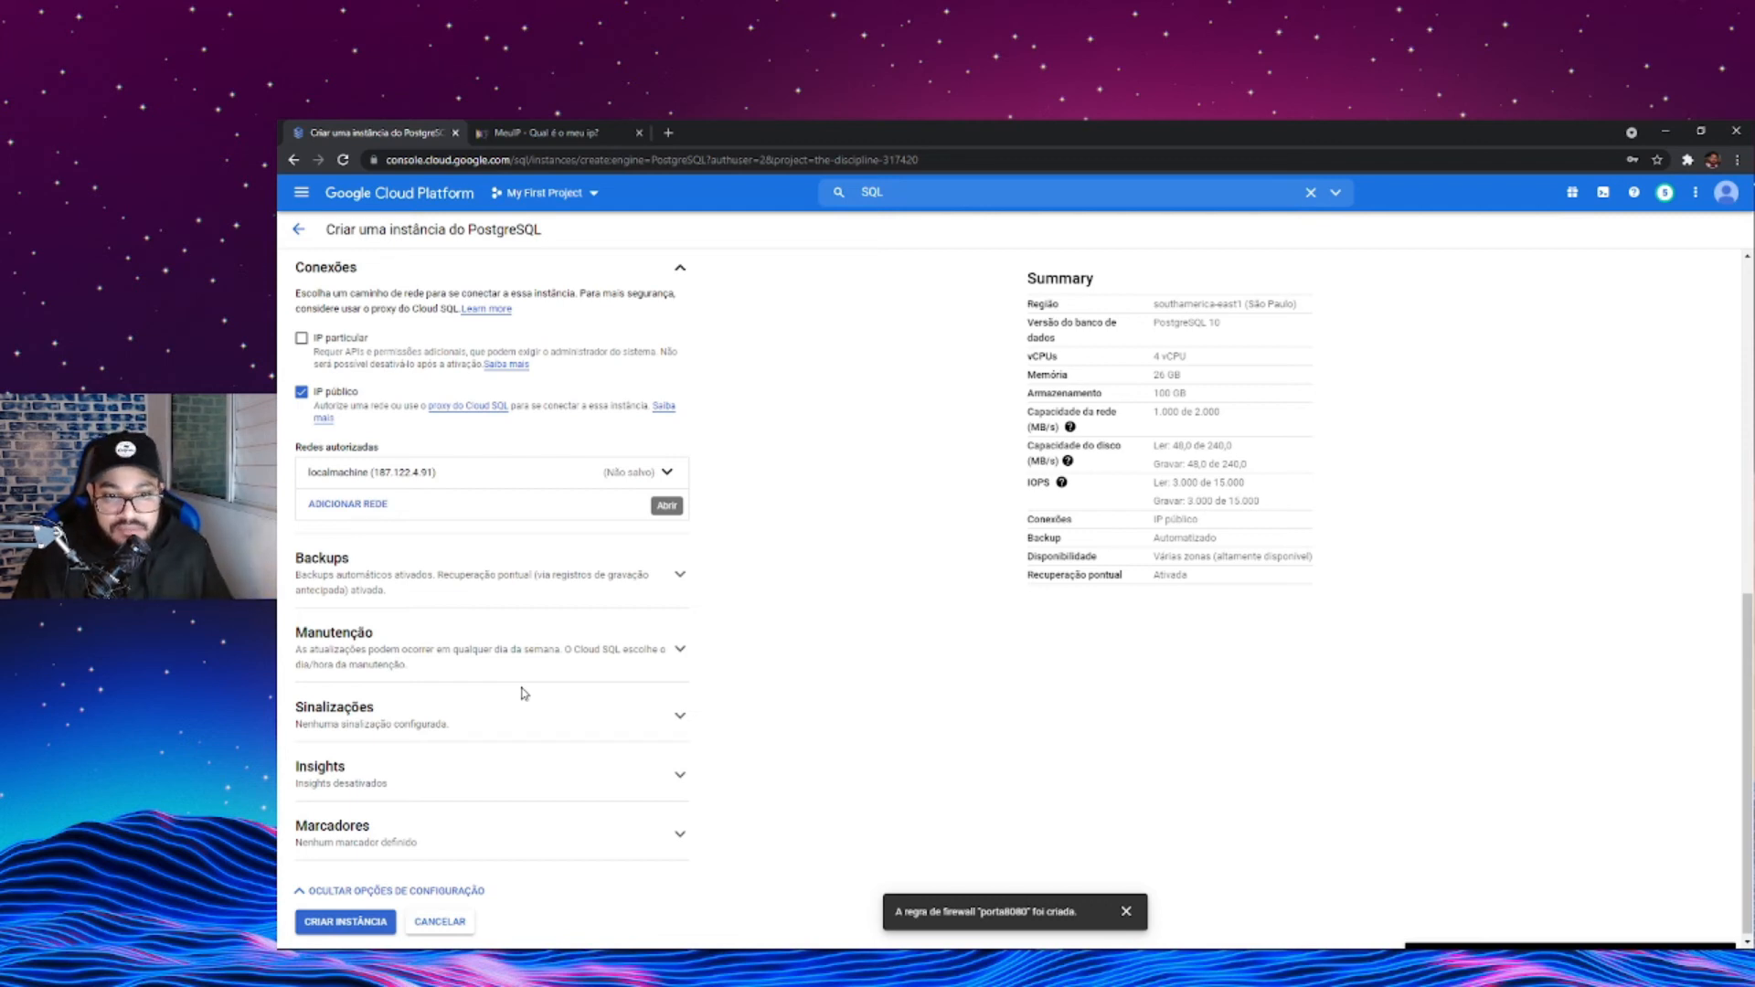
- Try to create the PostgreSQL instance with the ID pgpendata
scroll(391, 568, "down", 1)
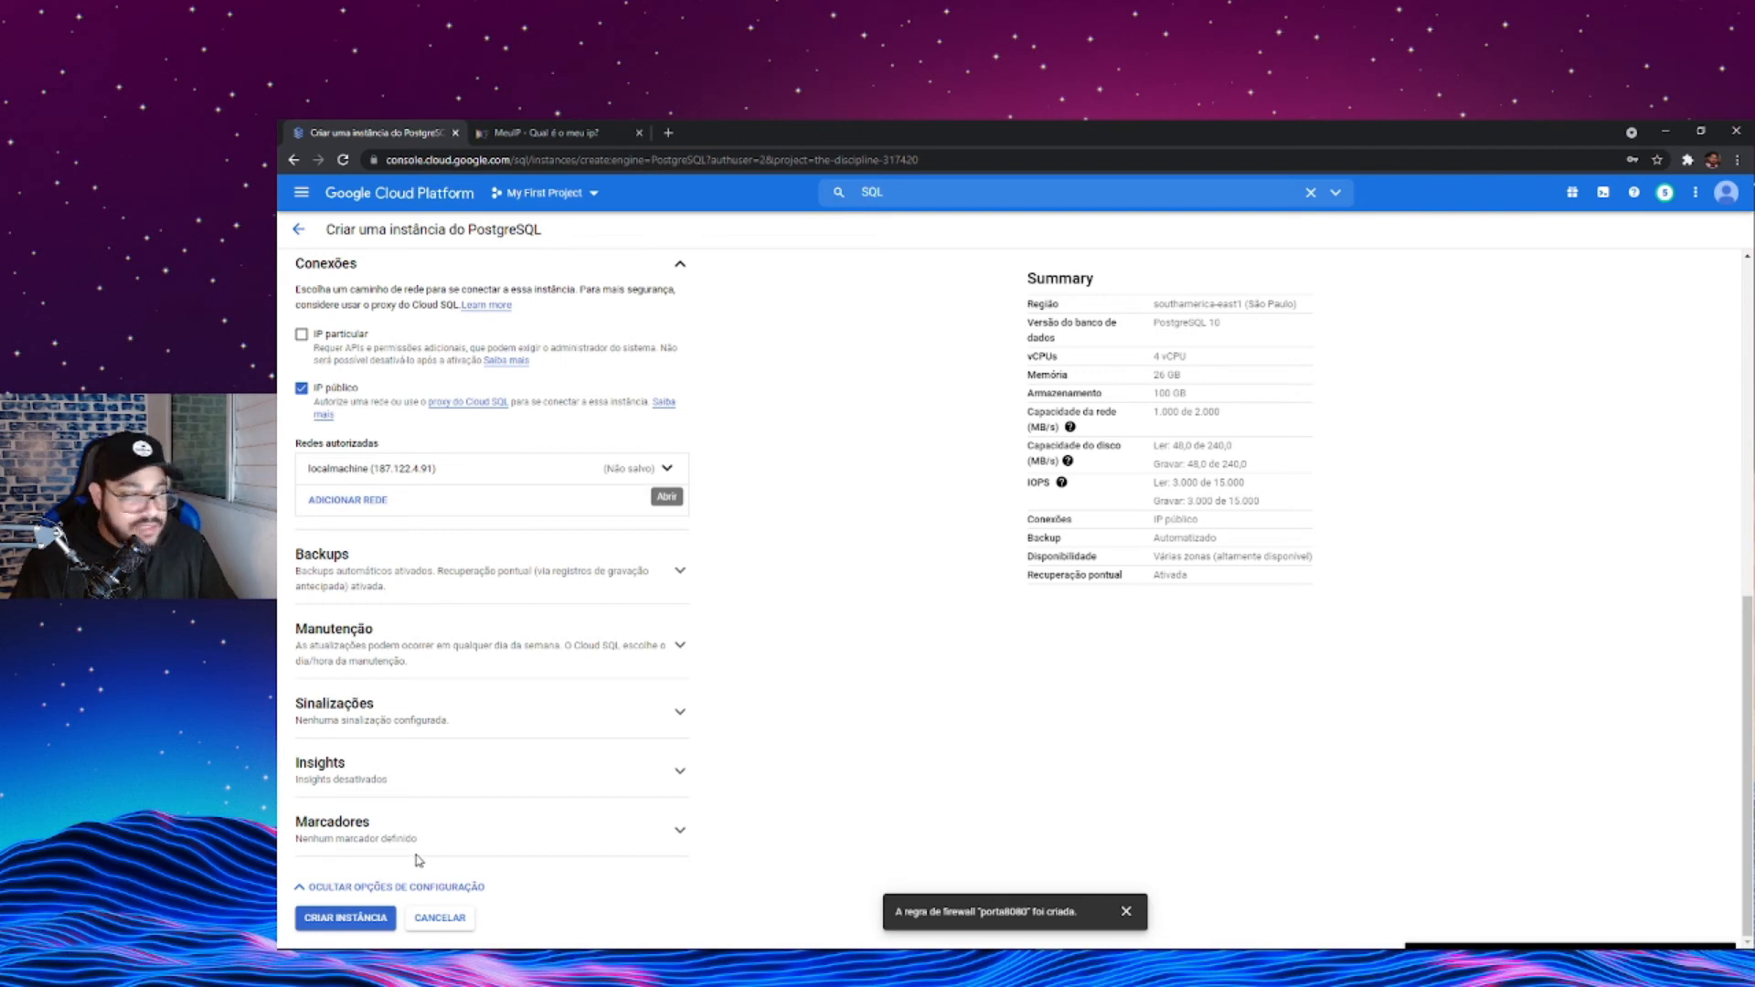
left_click(361, 917)
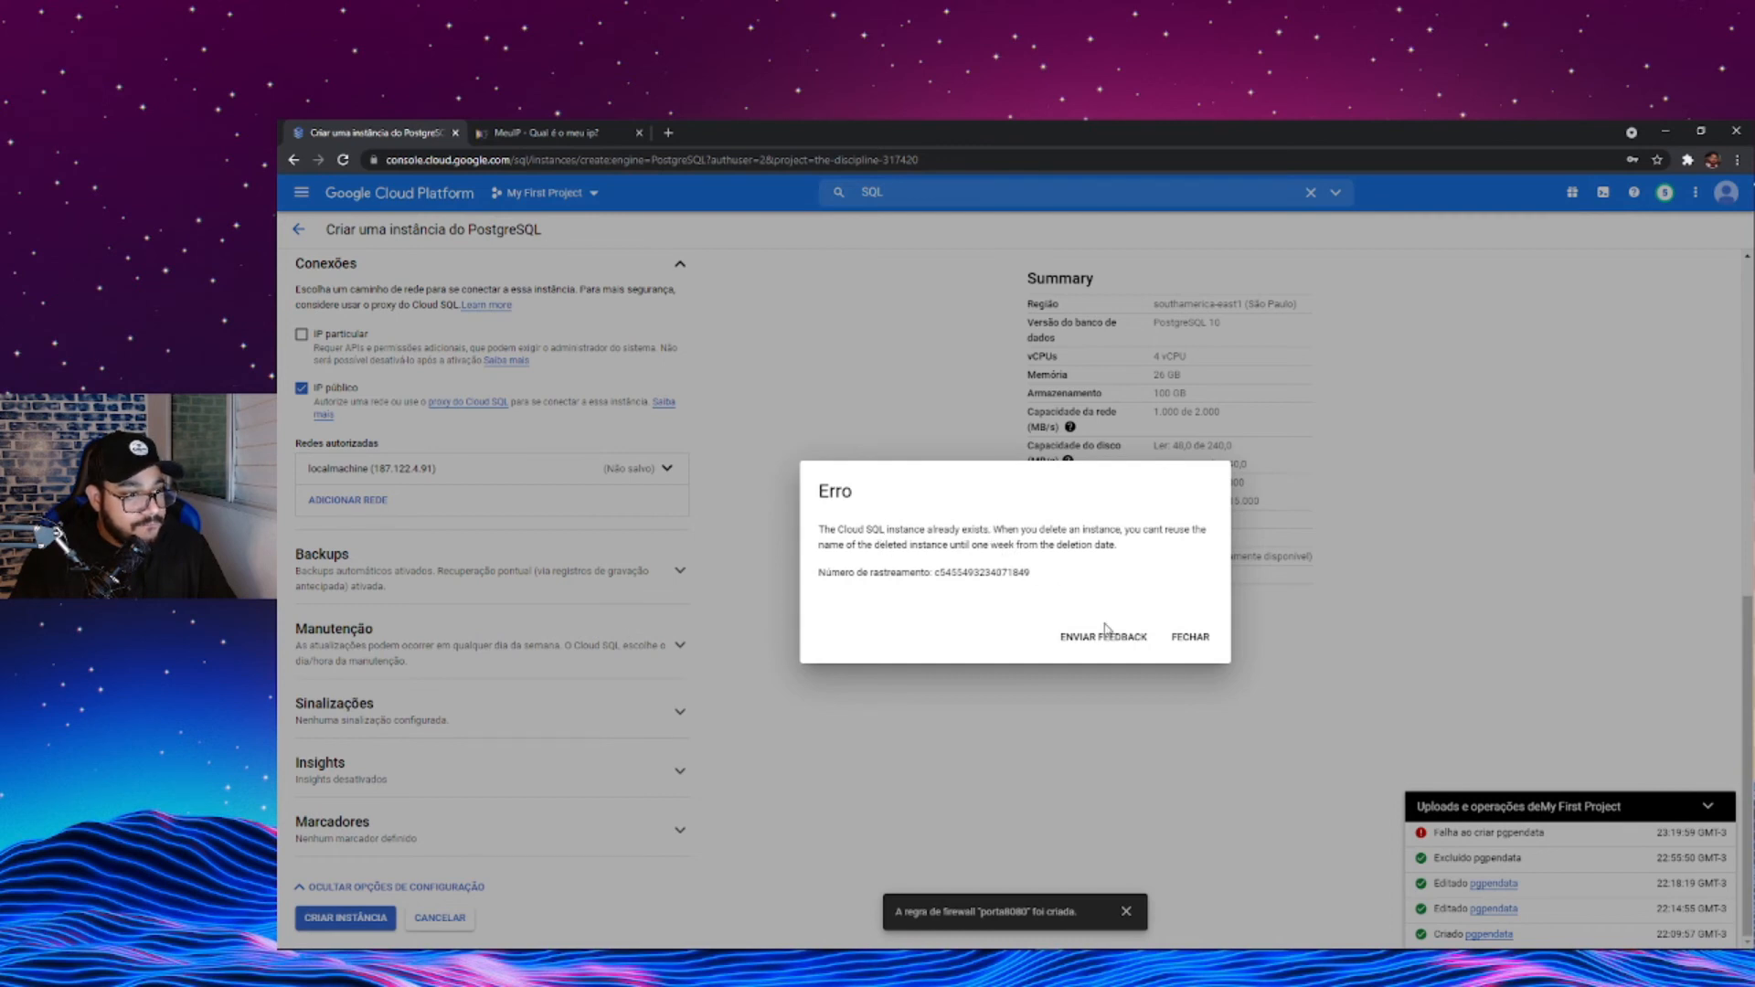
left_click(1175, 637)
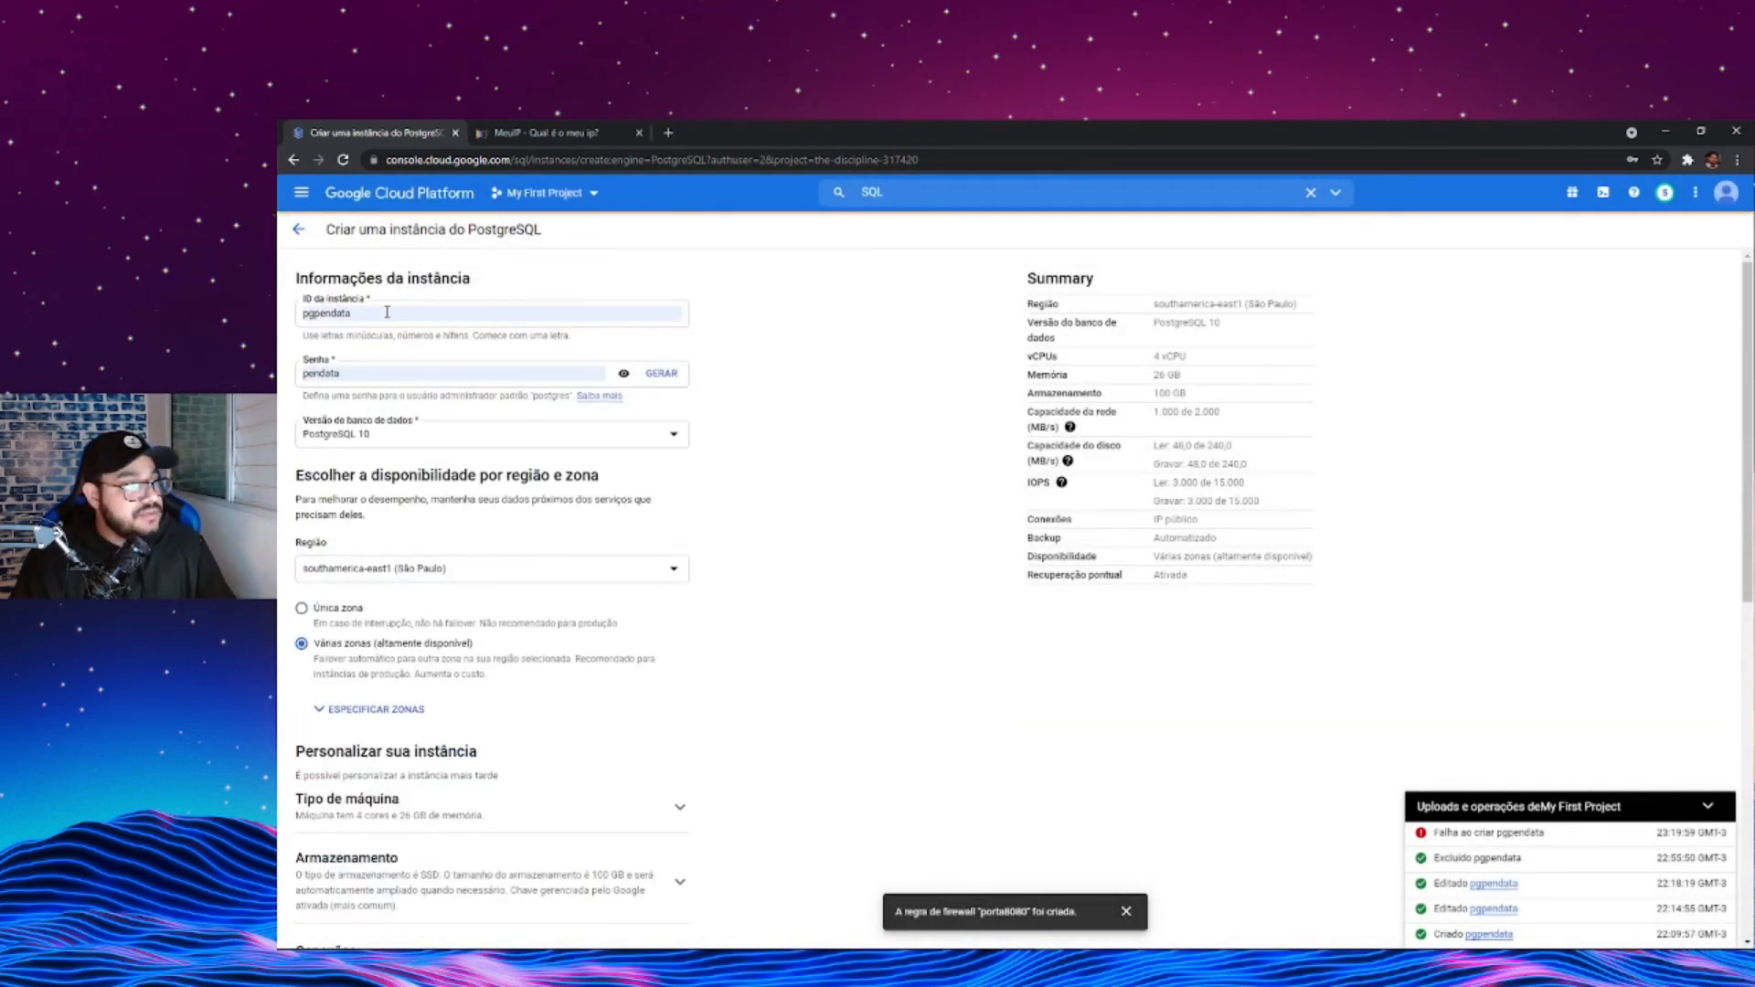
- Change the instance ID to pgpendata2 and create the PostgreSQL instance
left_click(388, 312)
key("Escape")
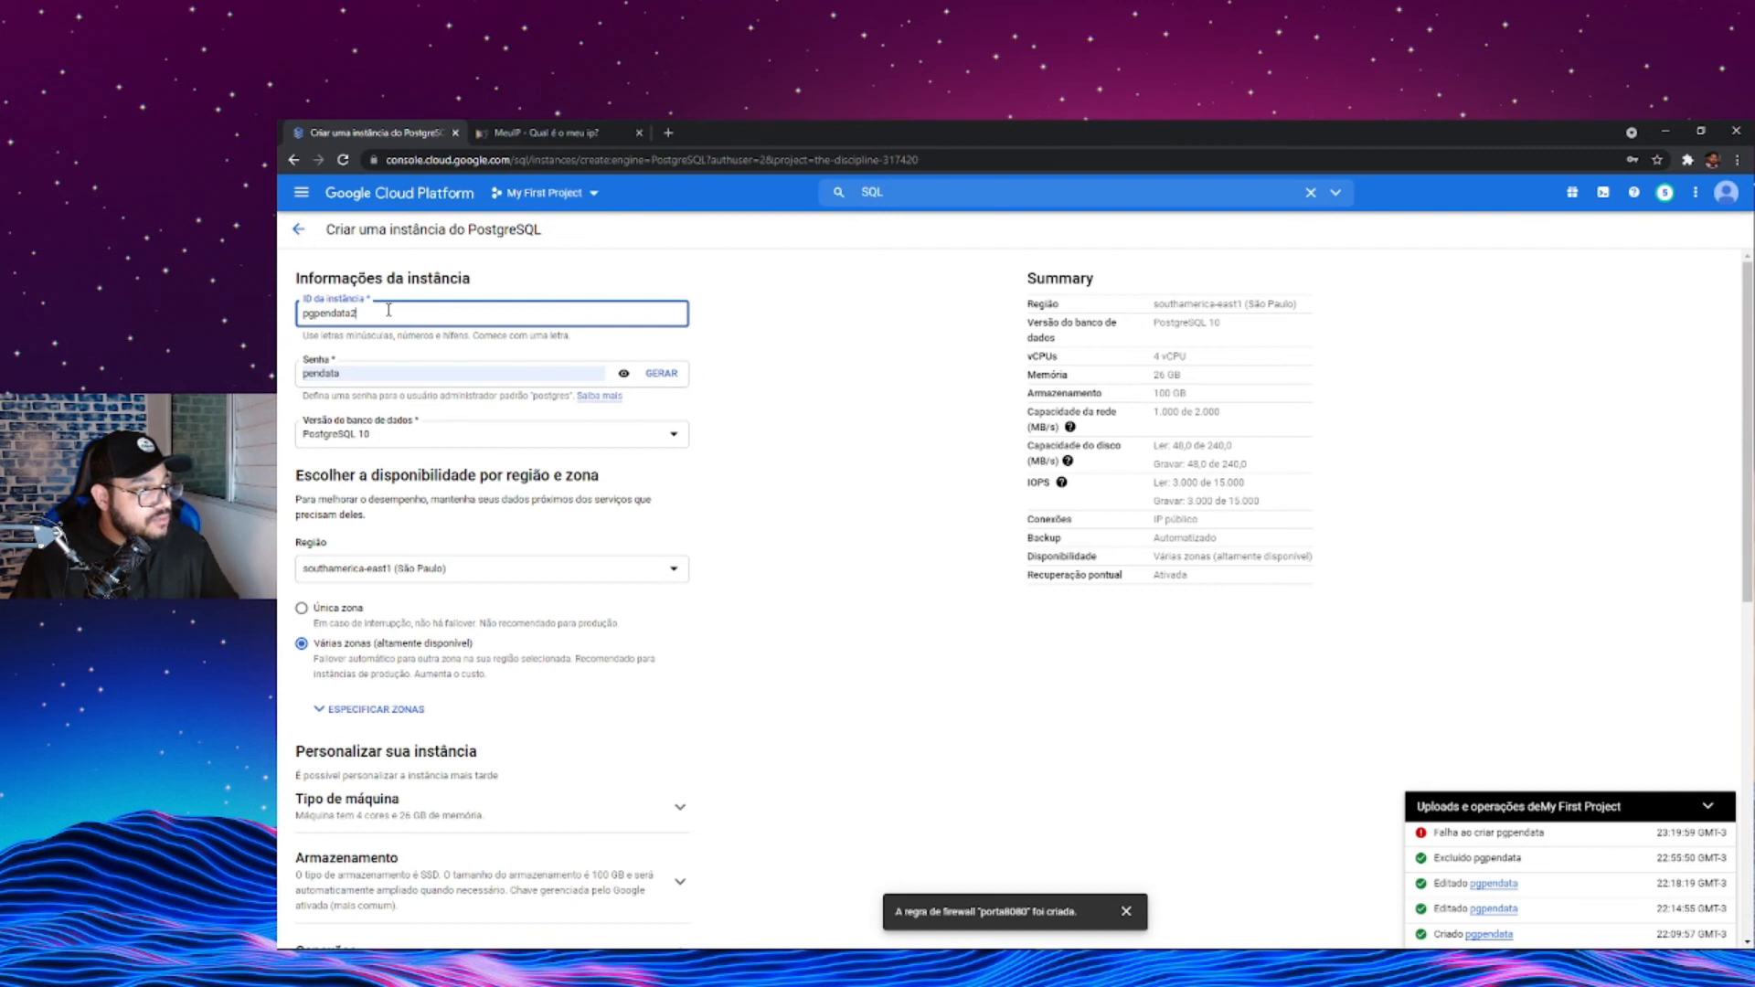
scroll(621, 412, "down", 6)
scroll(724, 613, "down", 1)
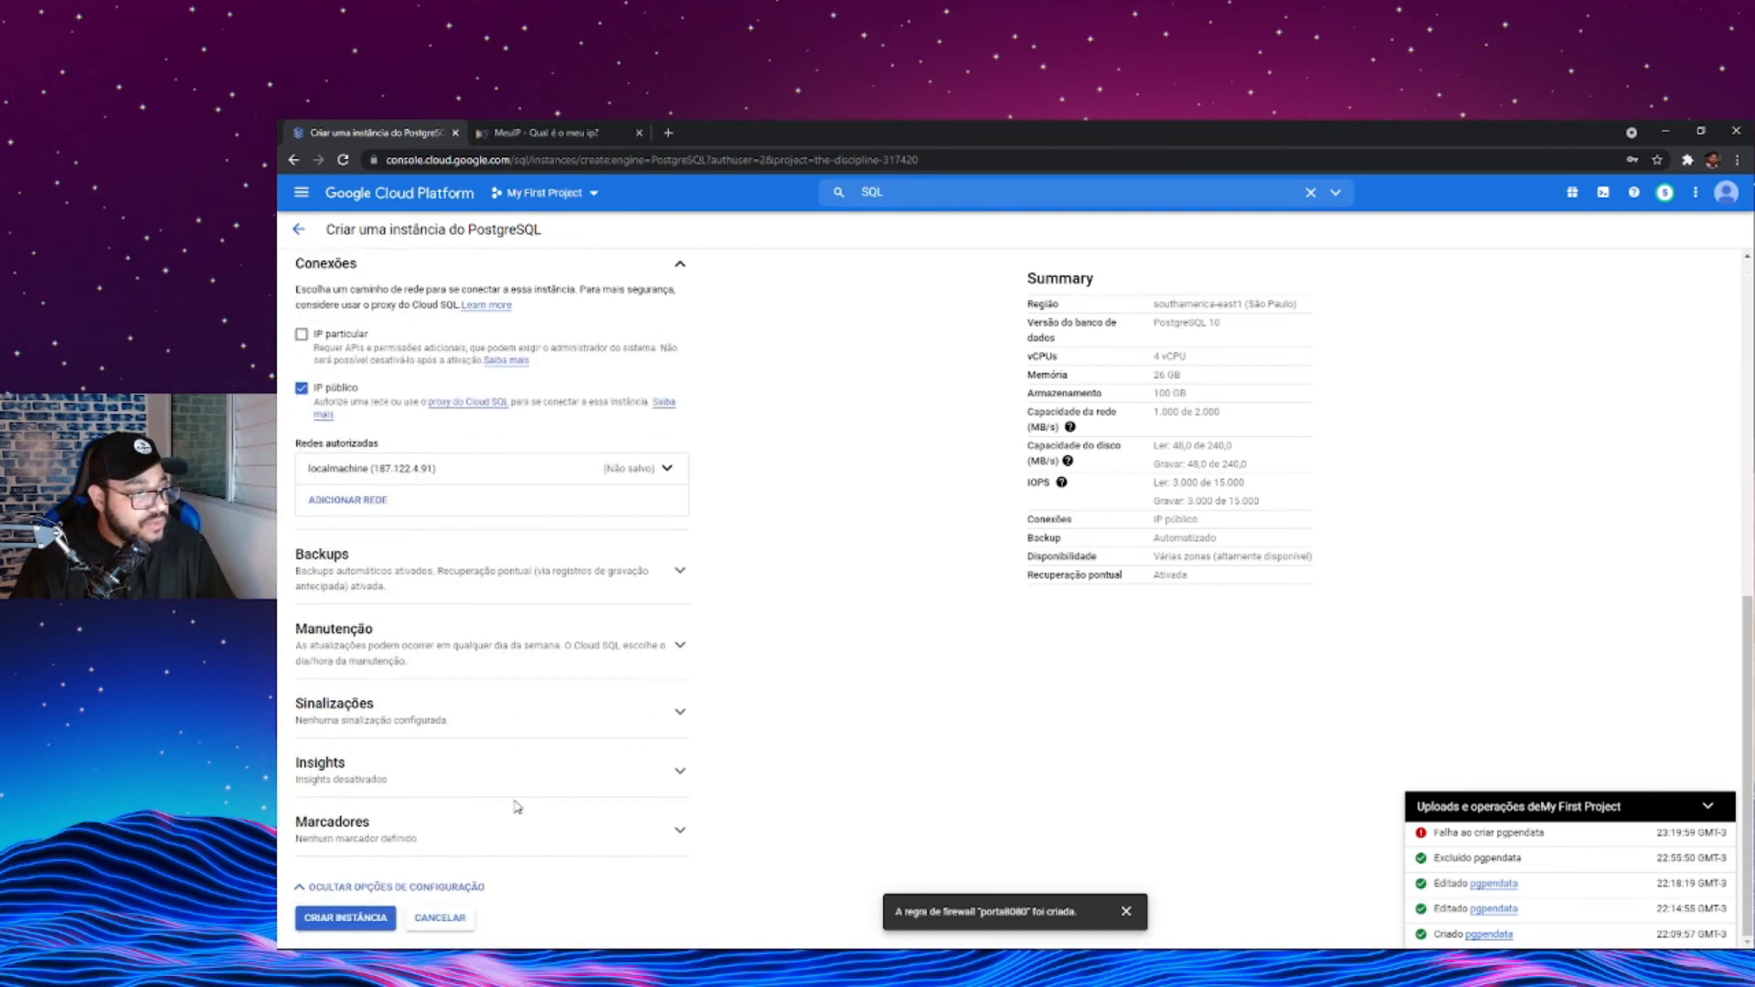
left_click(346, 918)
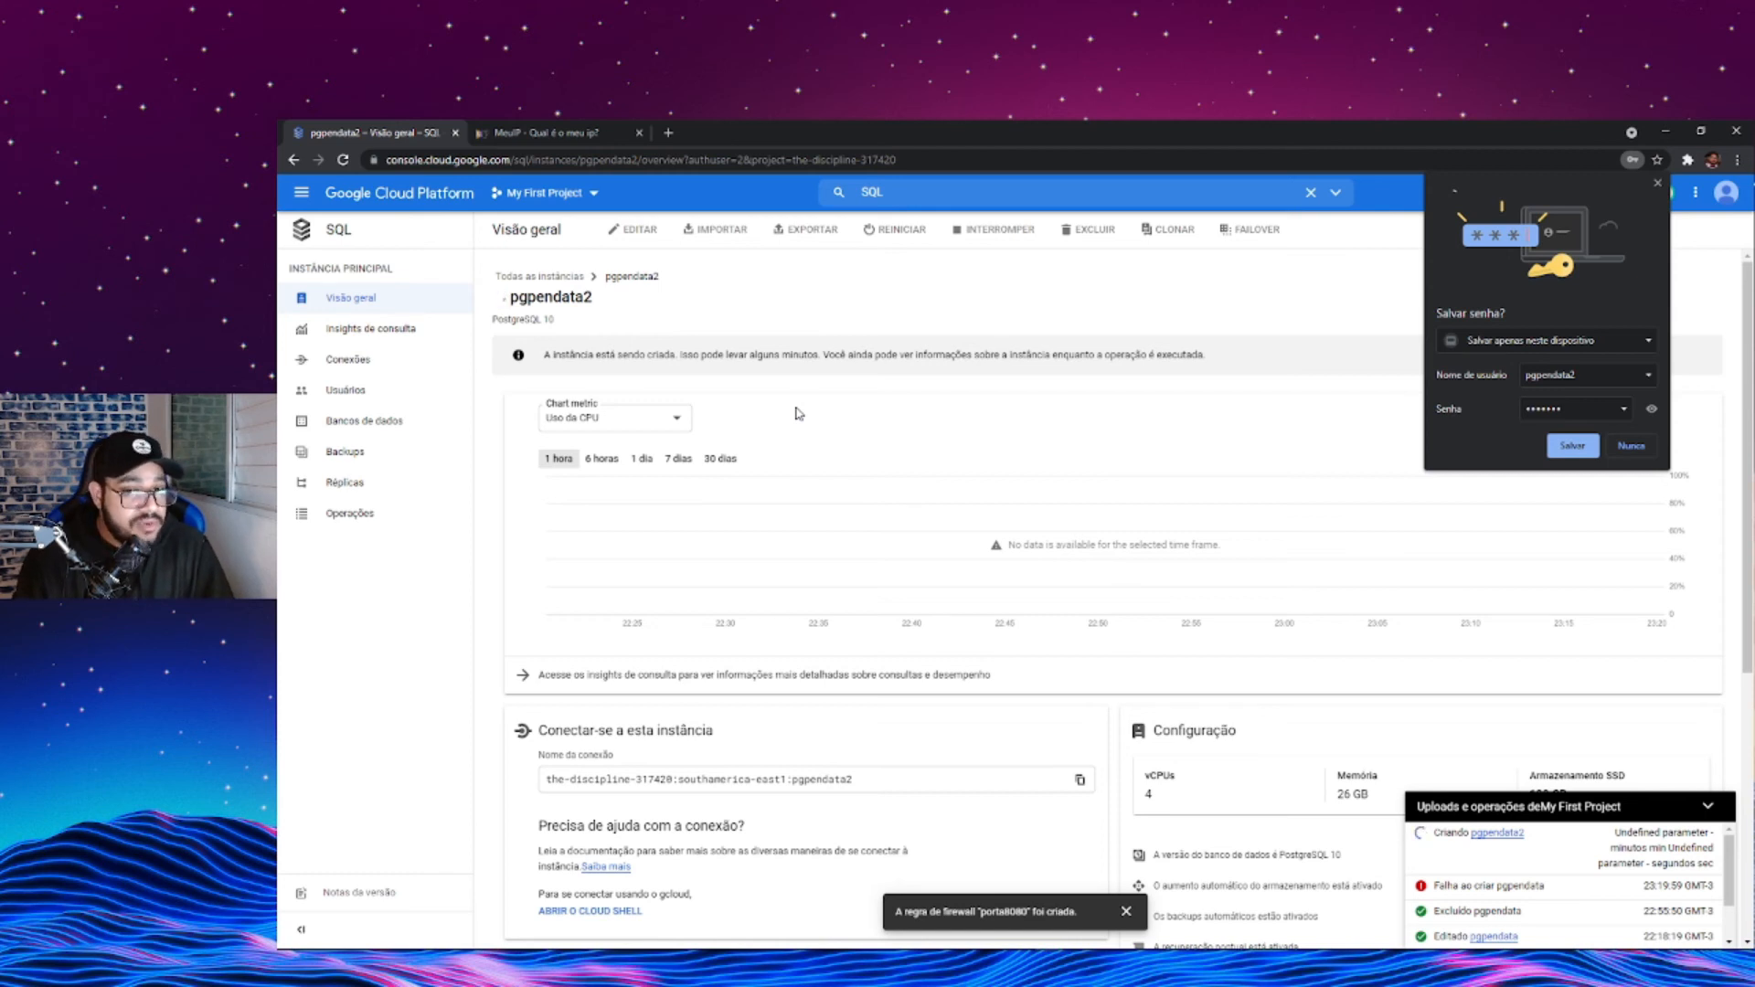
- Examine the pgpendata2 overview, including its vCPU, memory and storage configuration, and view its users (Usuários) and databases (Bancos de dados) pages
scroll(854, 556, "down", 3)
scroll(1211, 528, "up", 1)
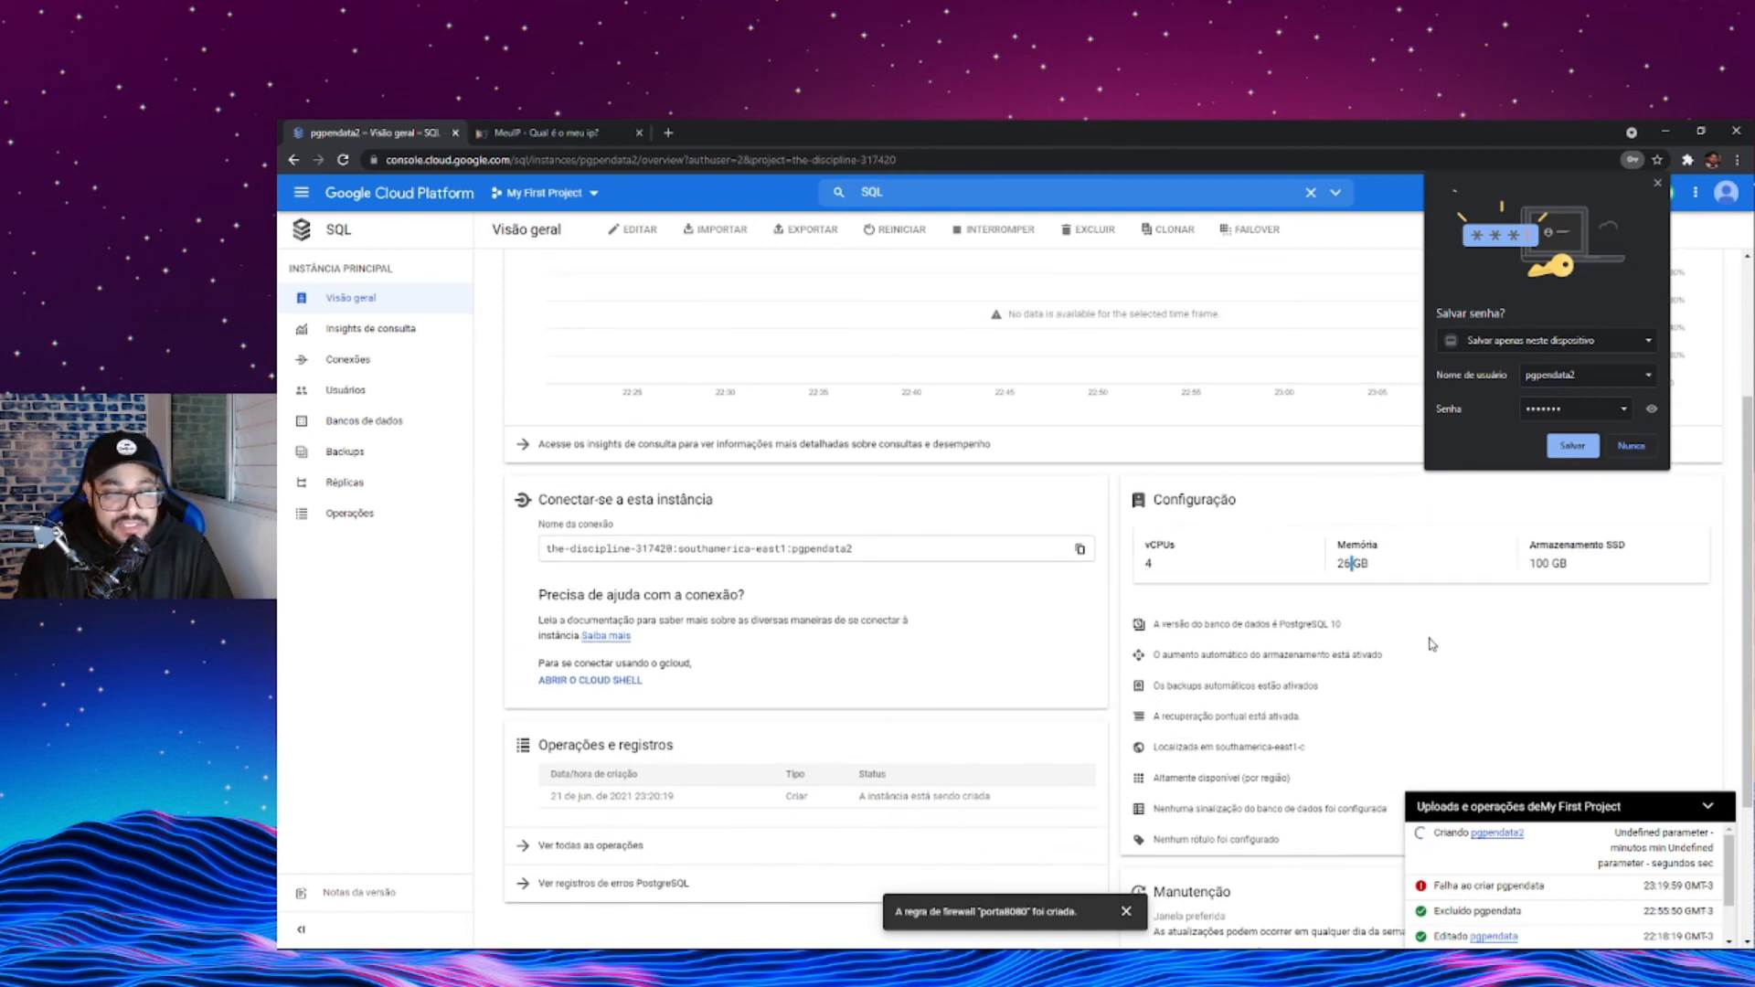
double_click(1539, 565)
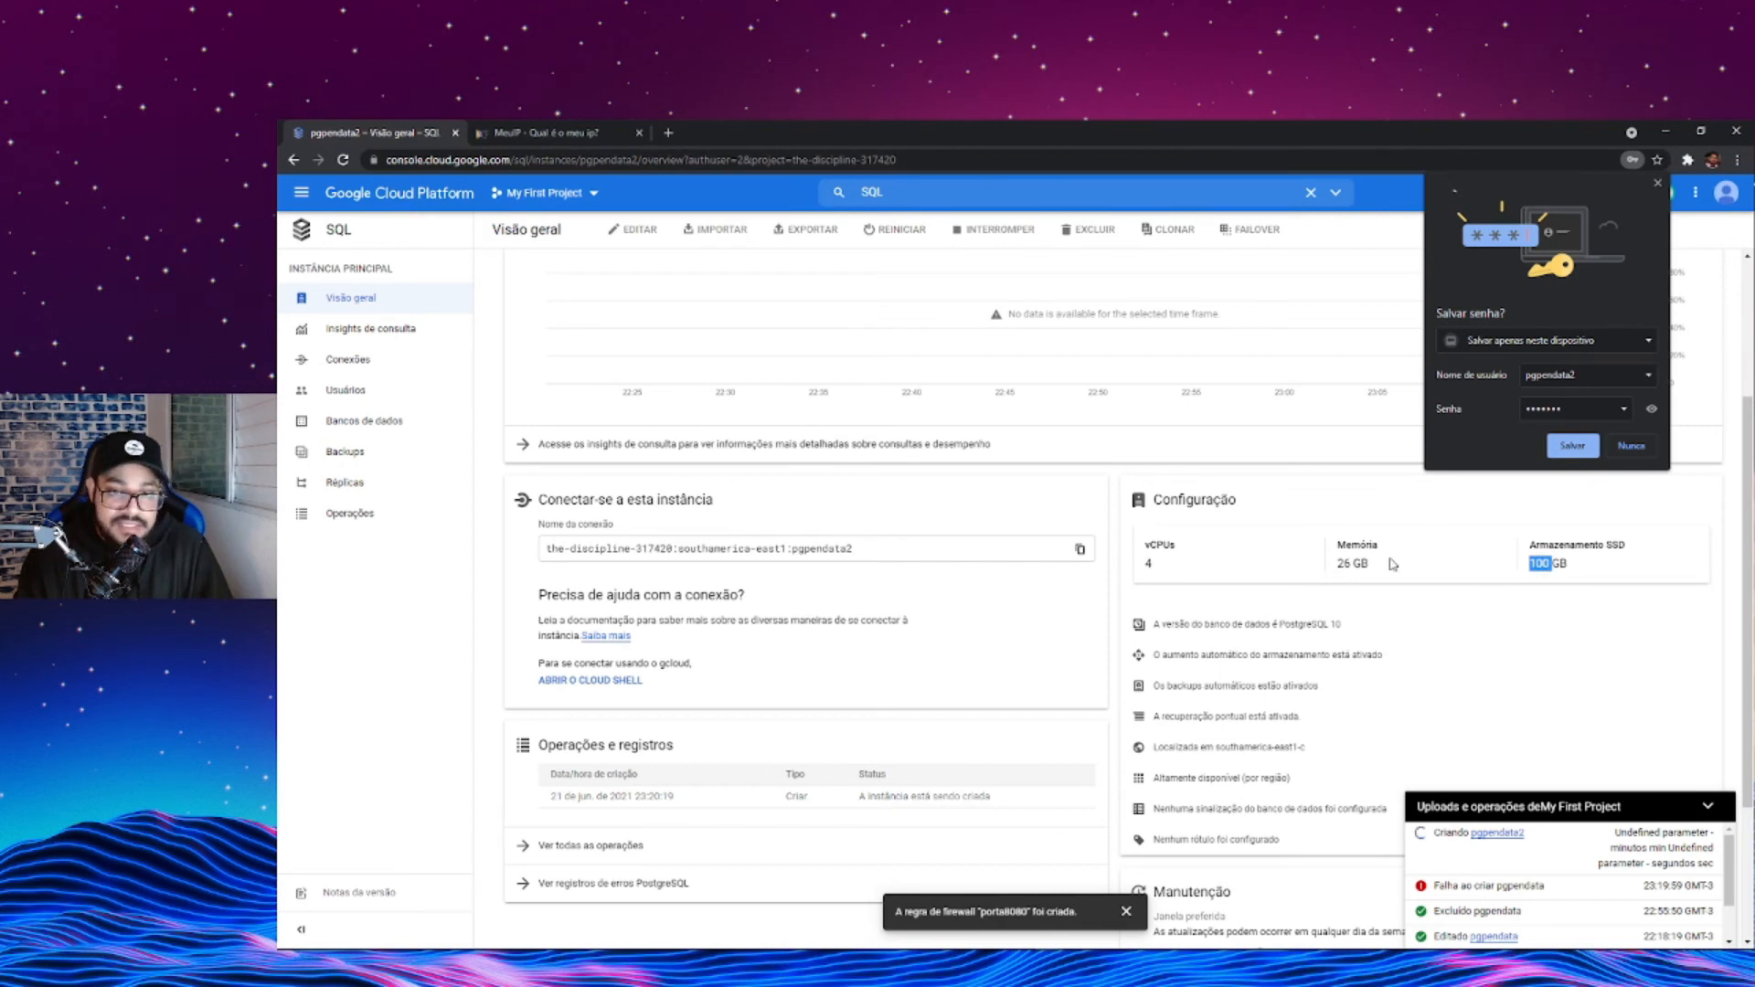
scroll(1042, 642, "up", 1)
scroll(1187, 634, "up", 2)
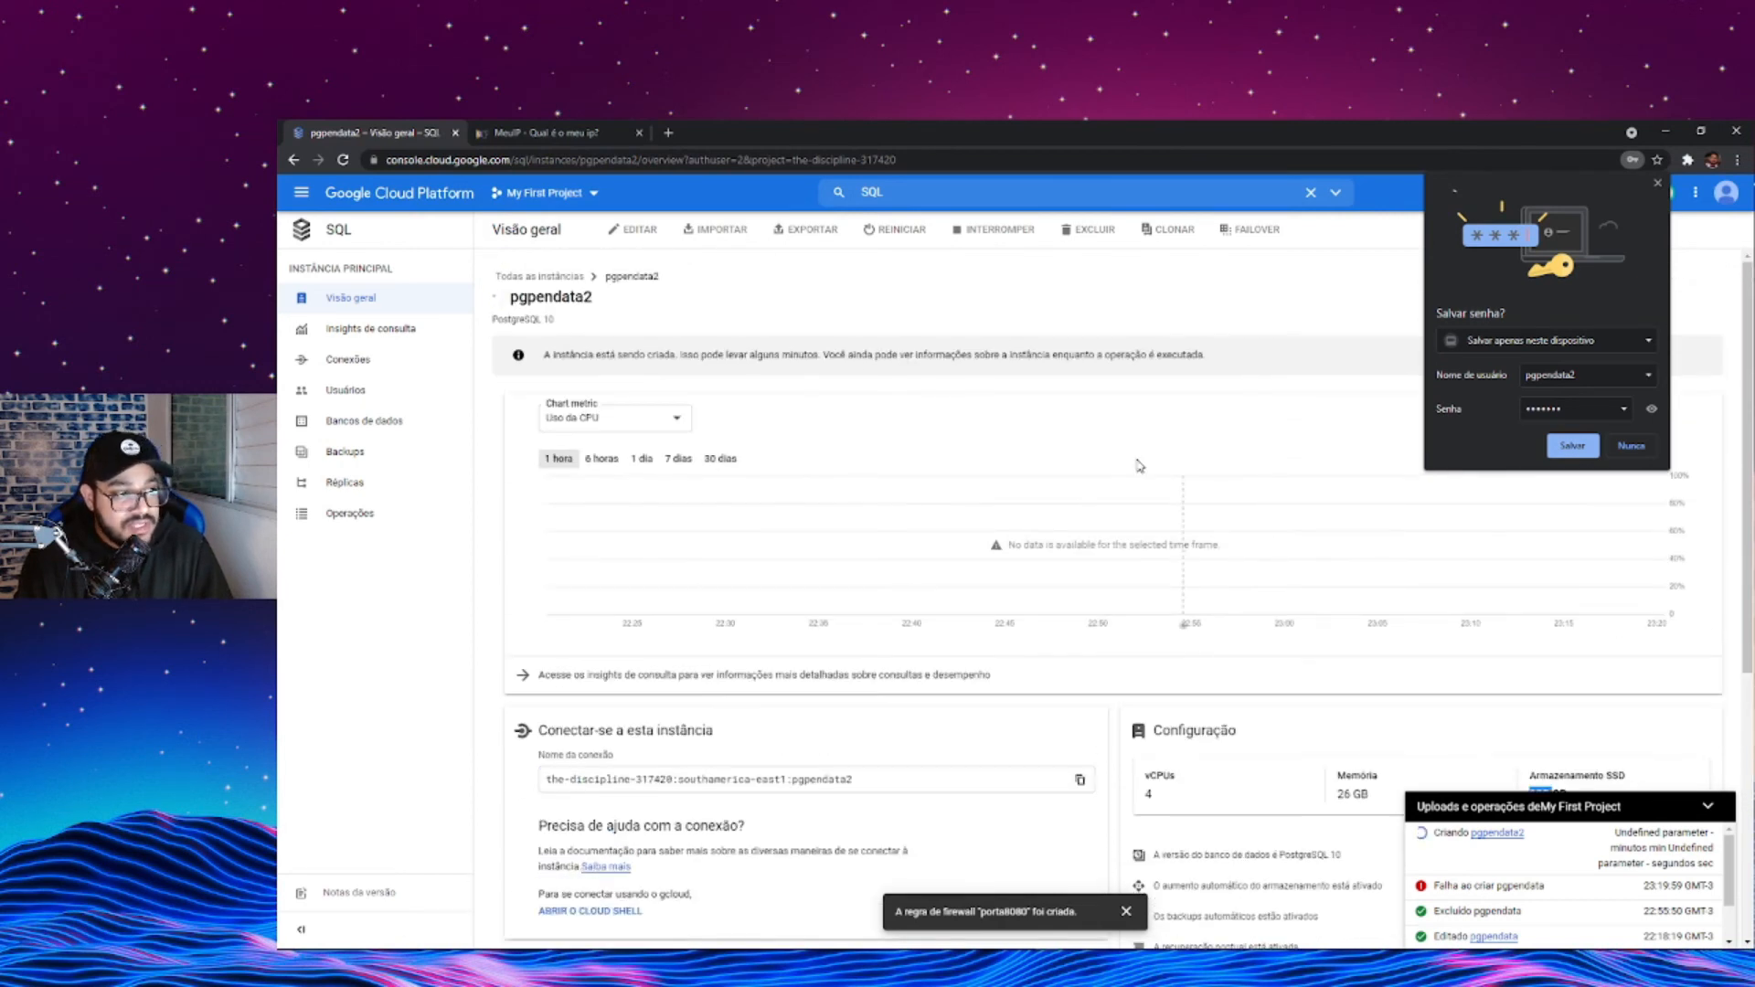
scroll(963, 598, "down", 2)
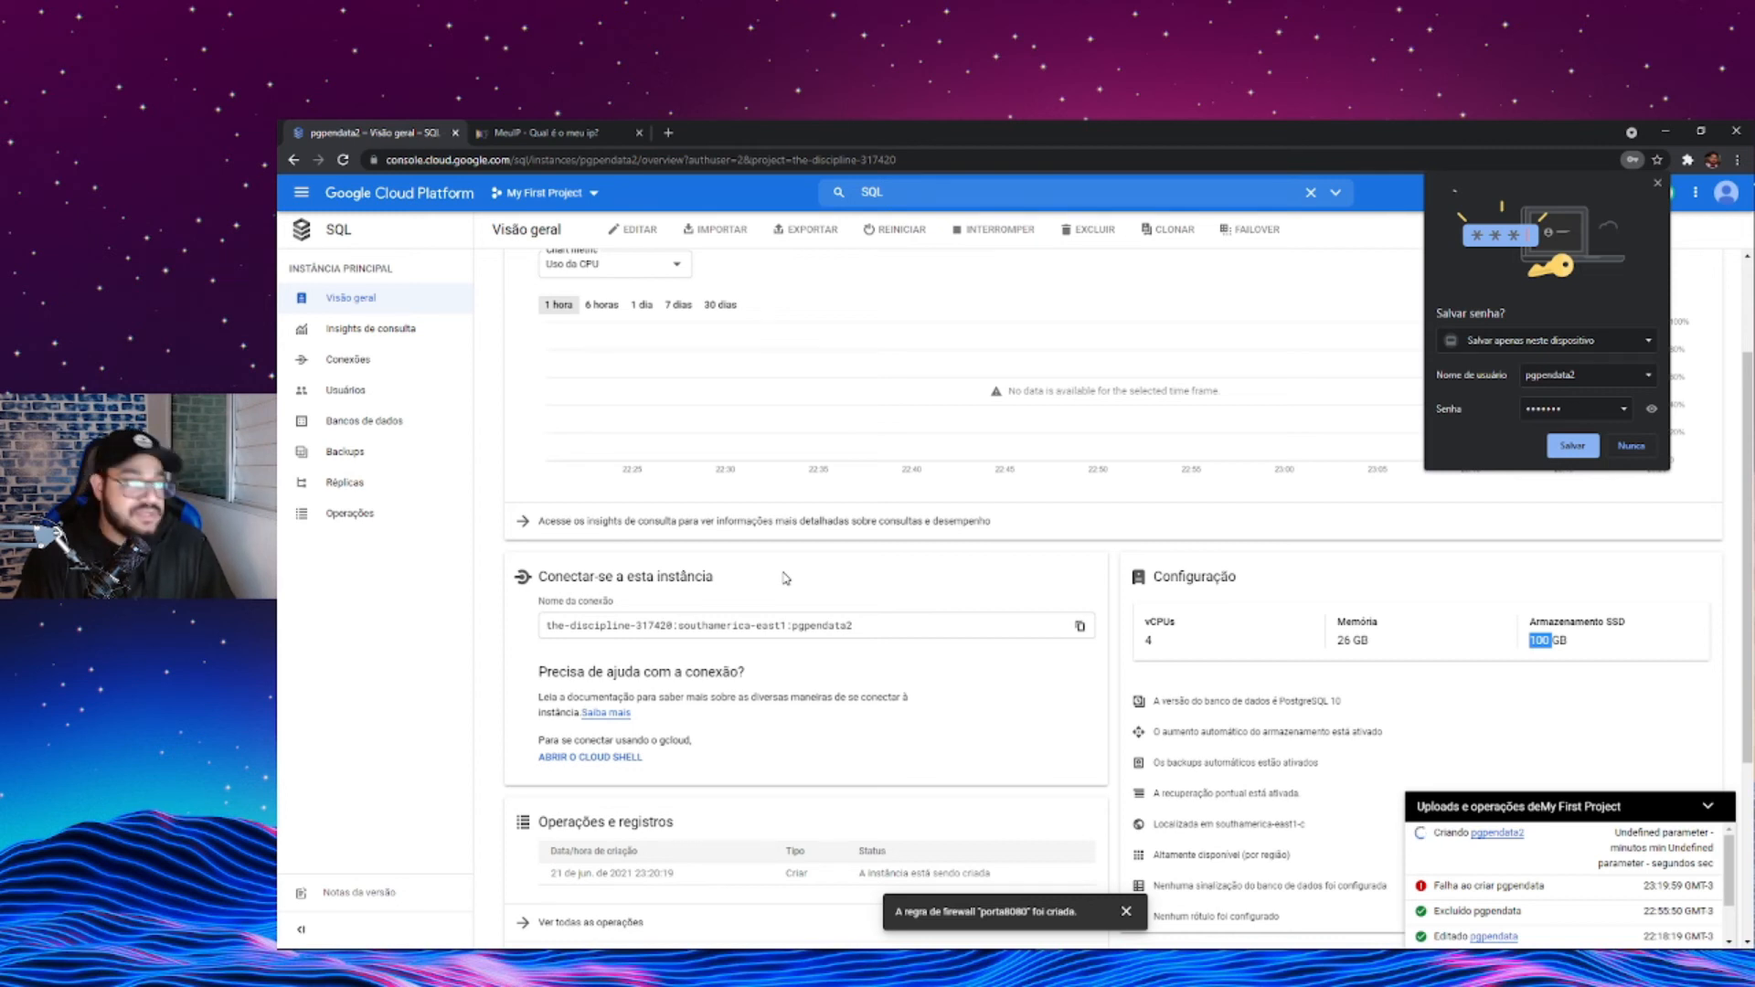
left_click(344, 391)
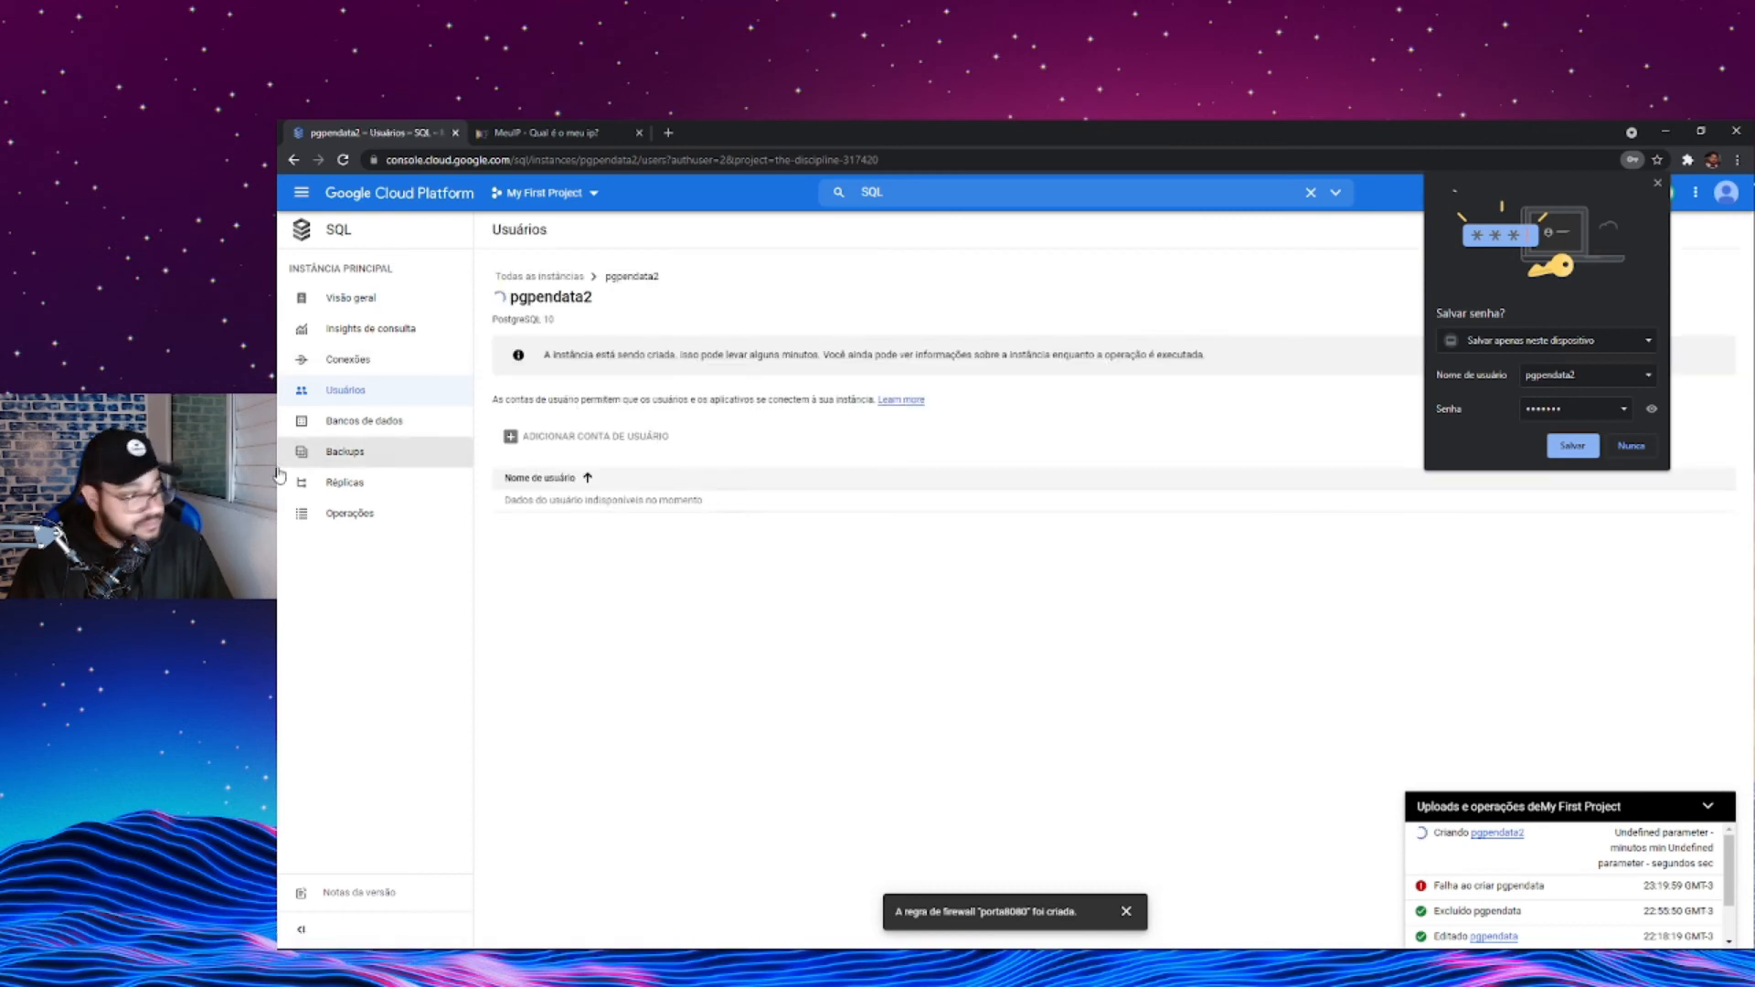
left_click(344, 426)
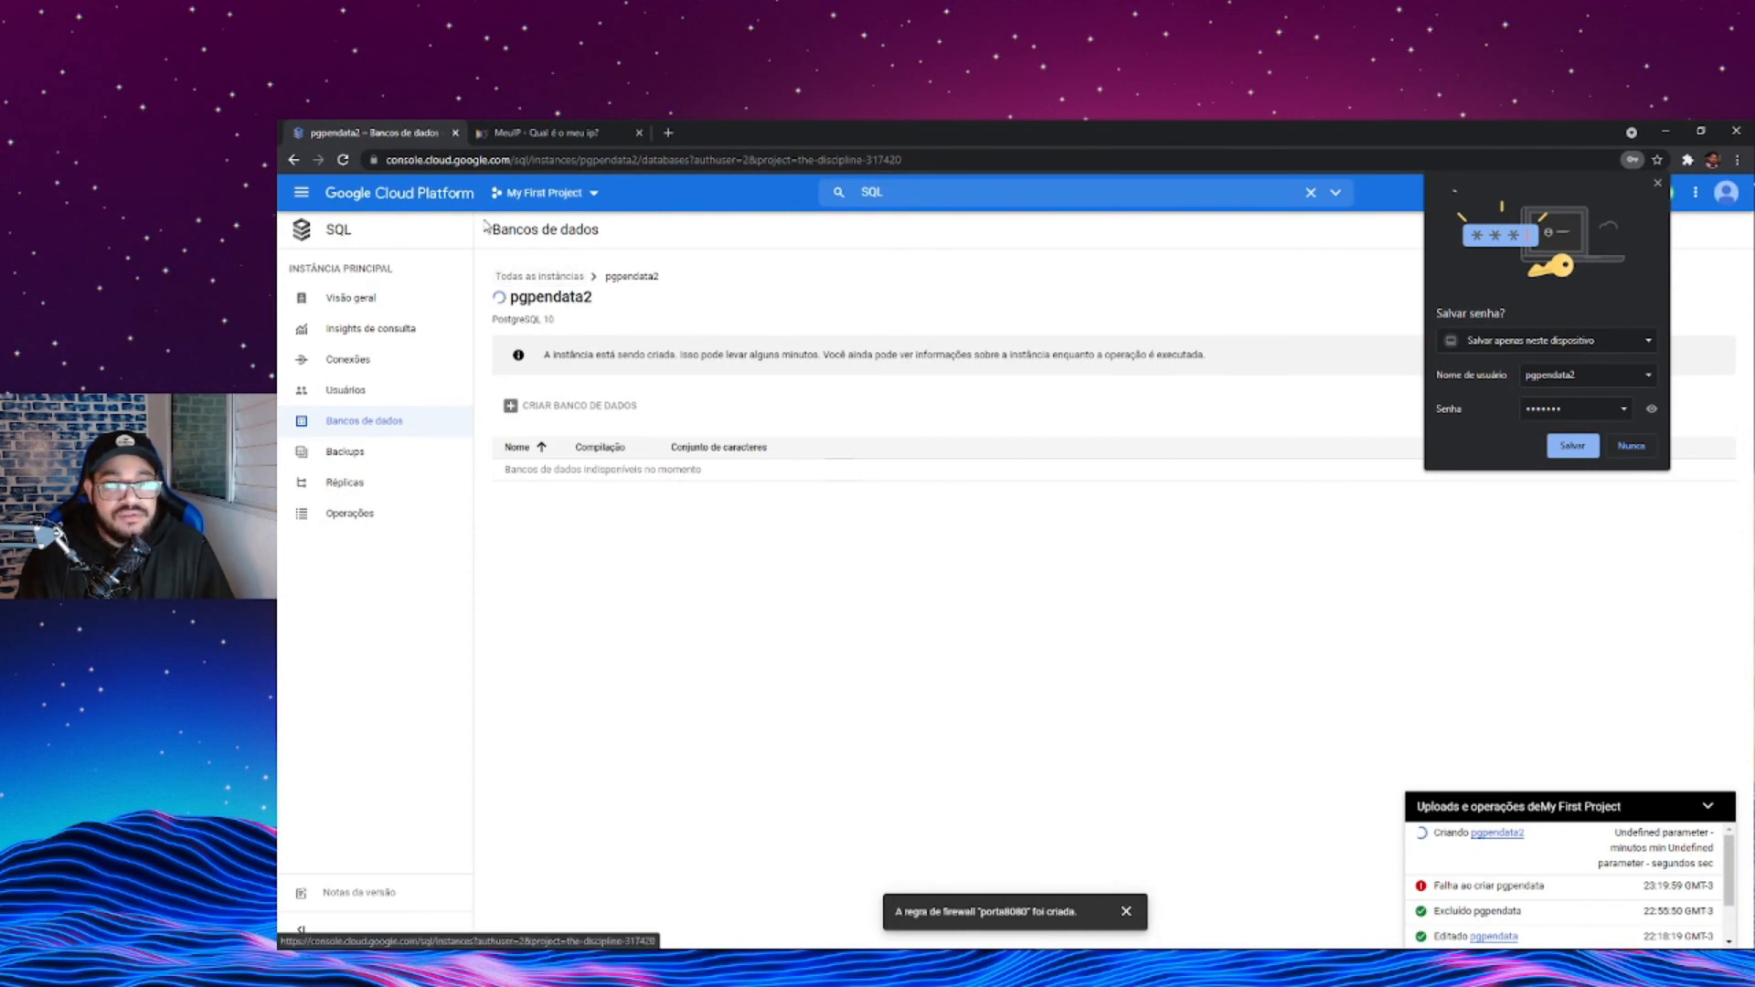
- Go to the Compute Engine VM instances list and save the instance's password in the browser
left_click(303, 193)
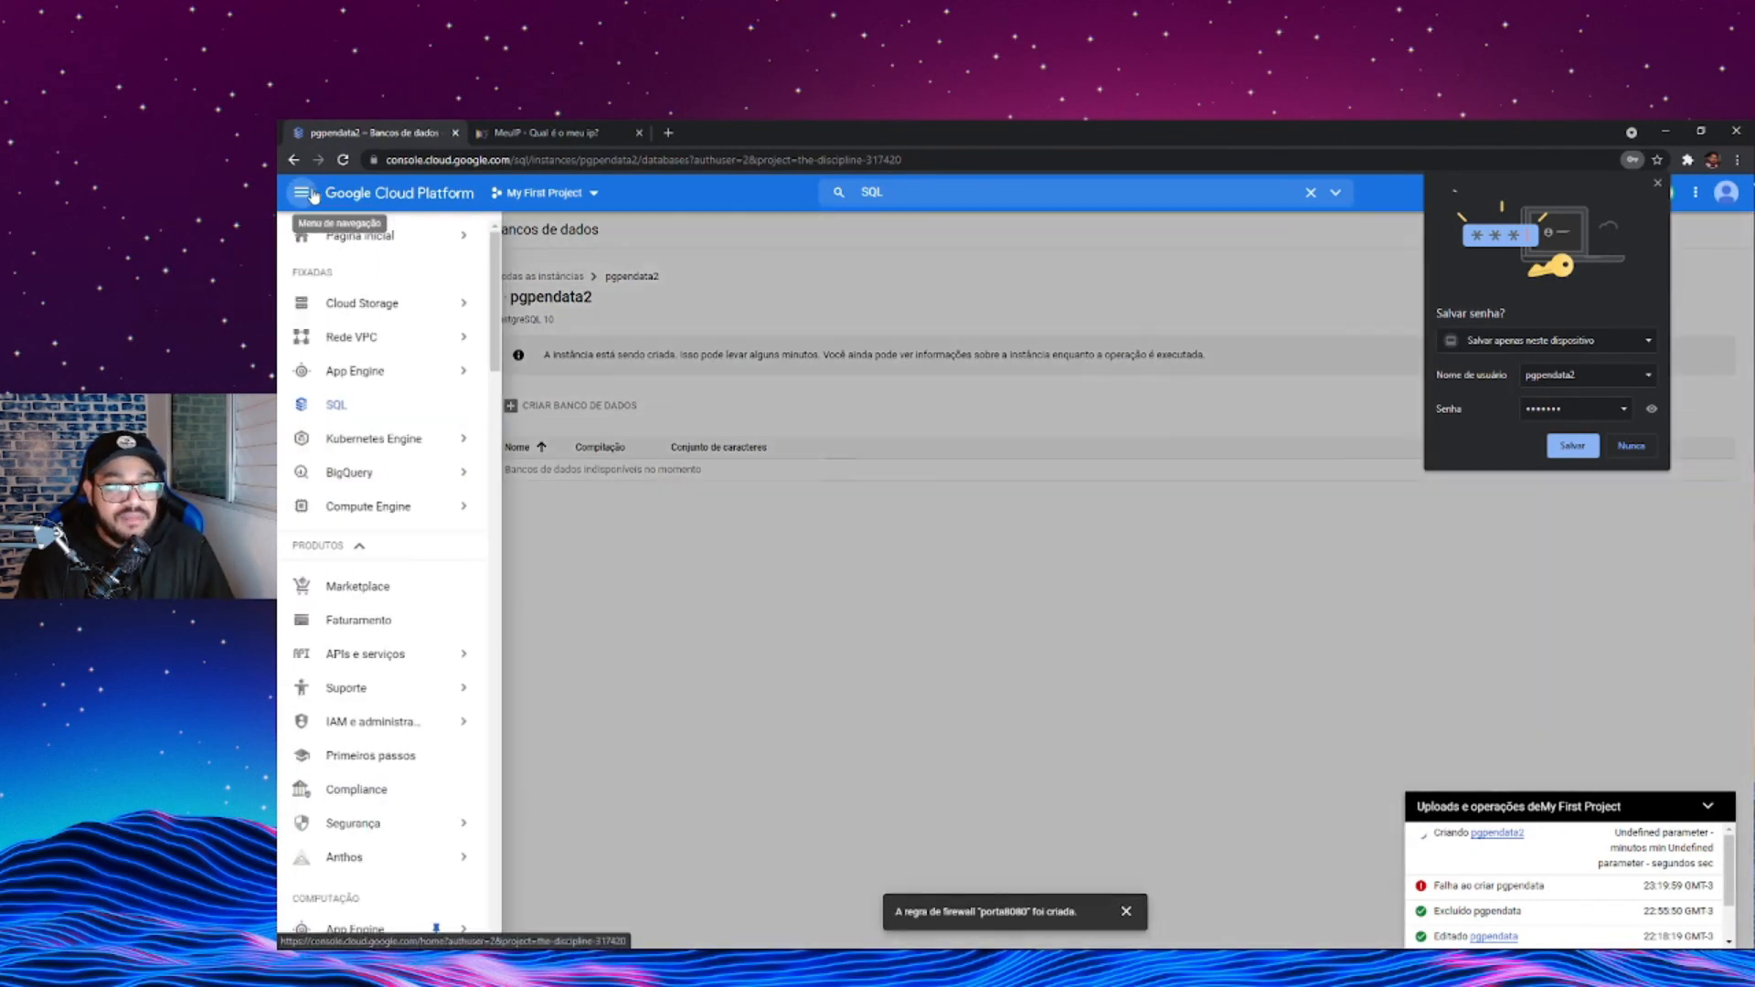
mouse_move(366, 346)
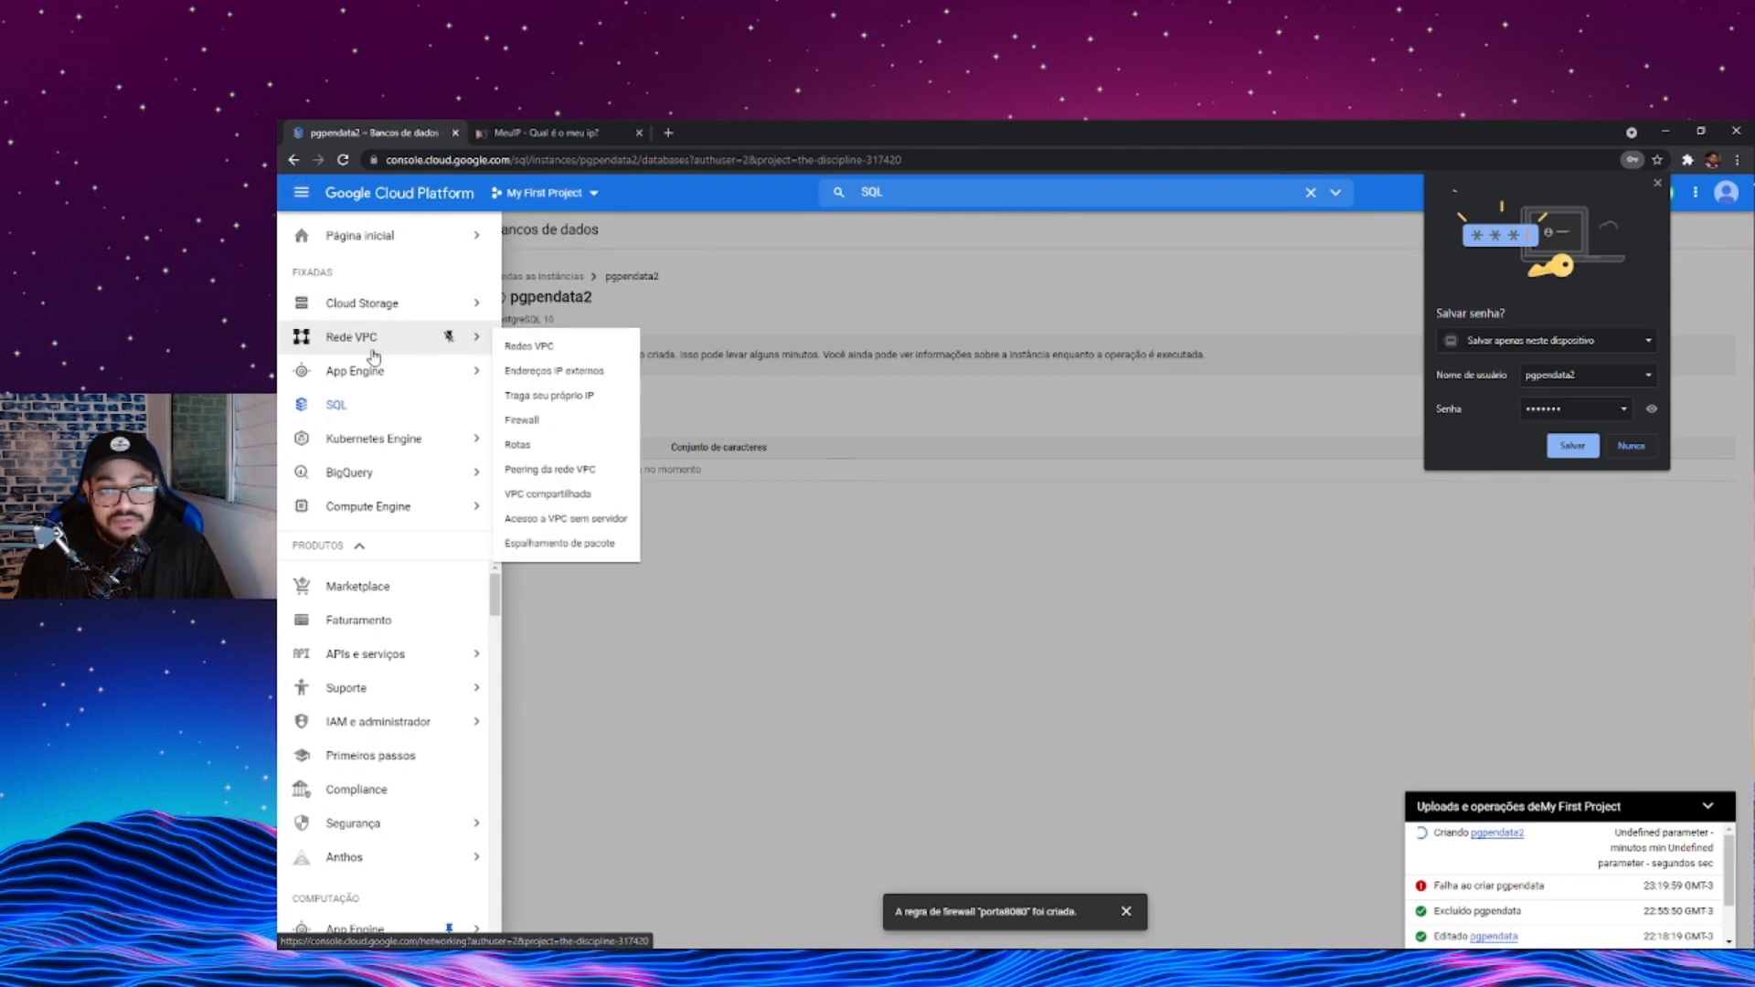
left_click(368, 505)
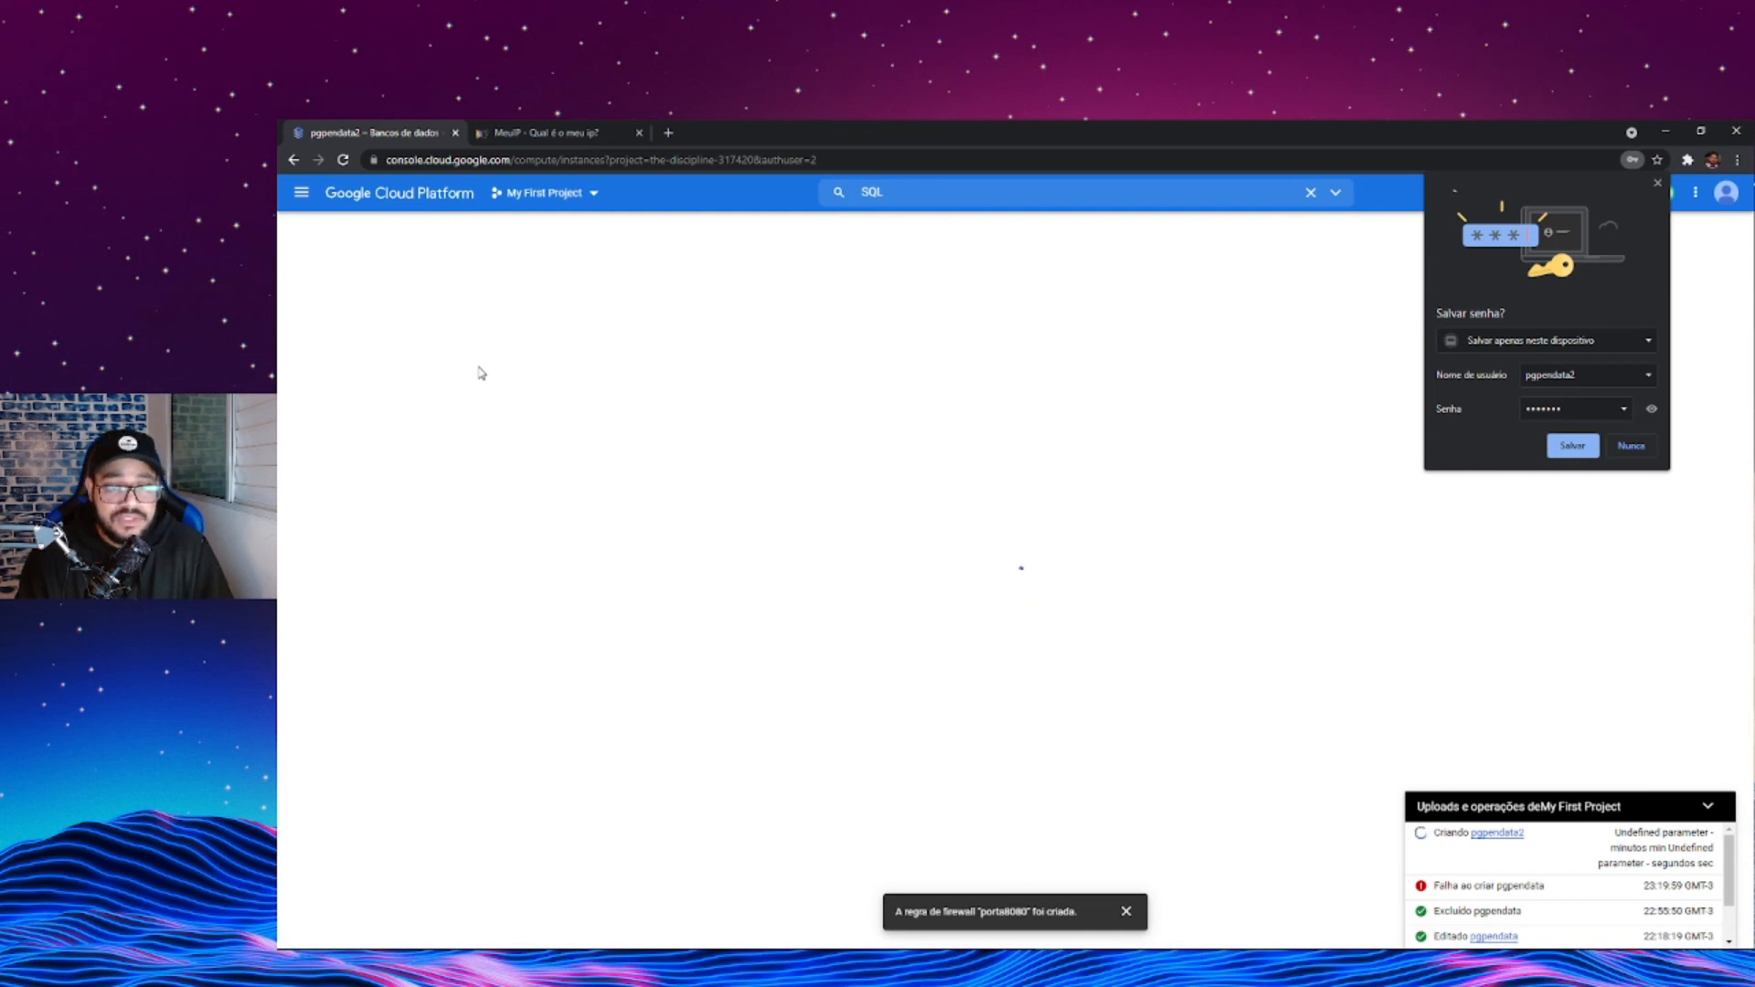
left_click(514, 362)
left_click(1587, 439)
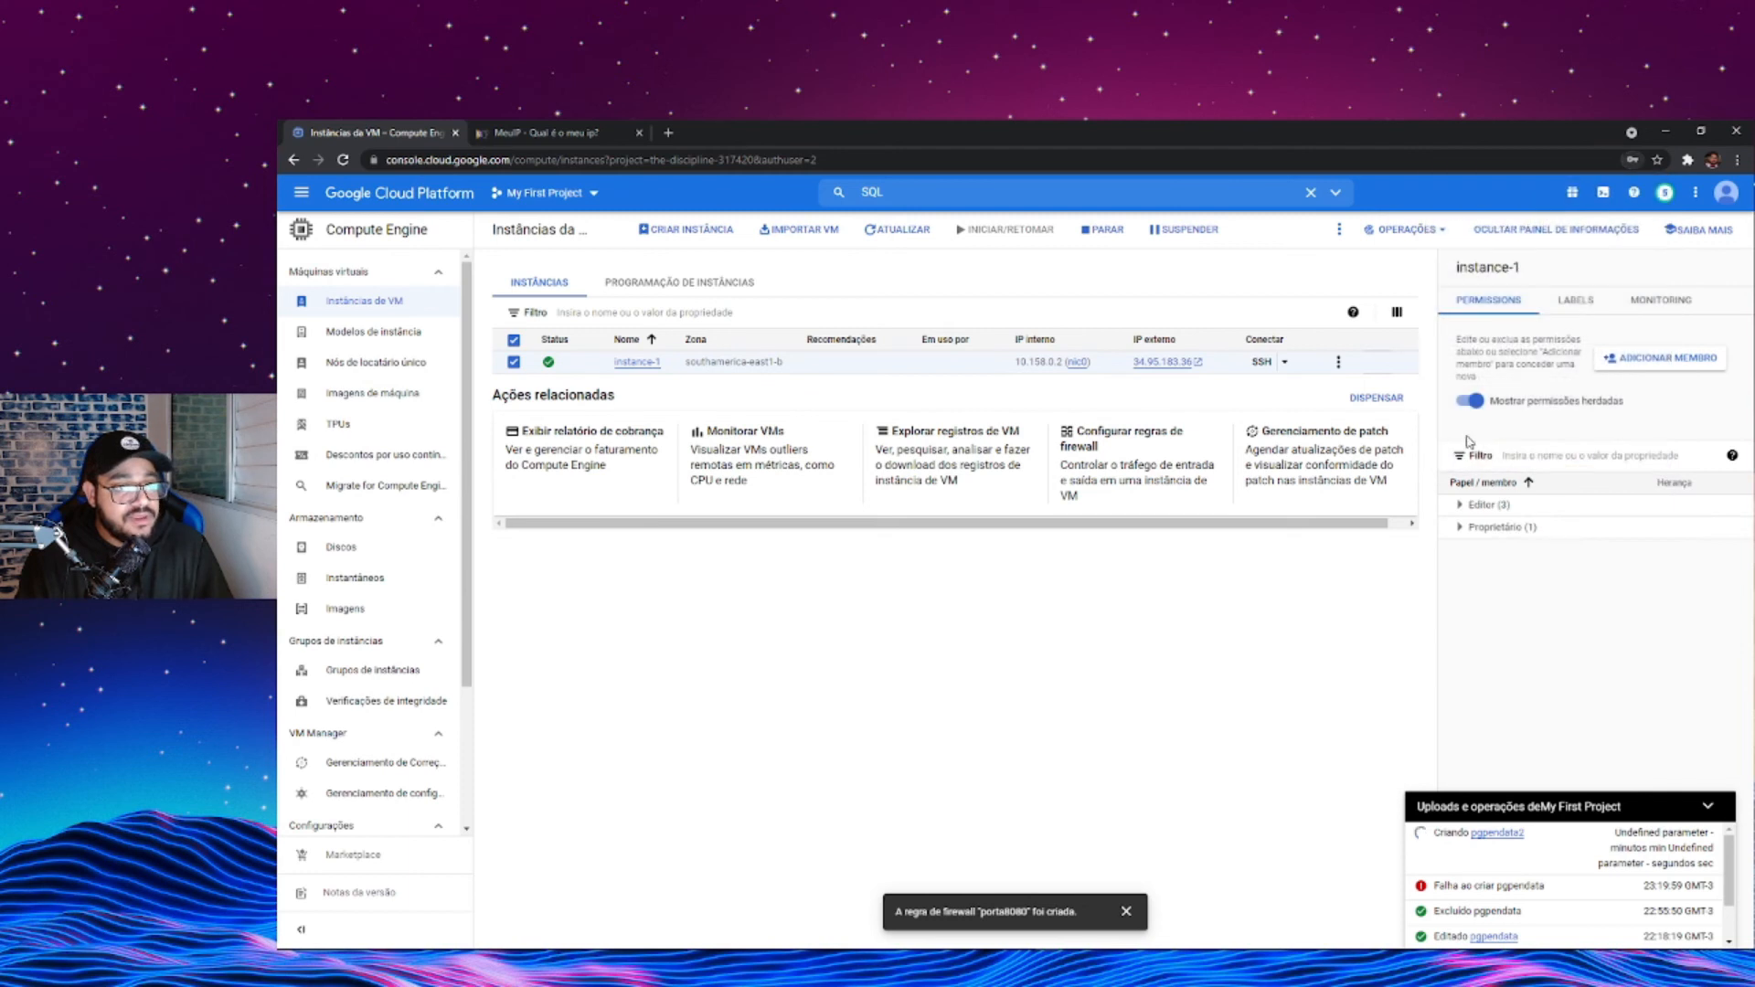
- Select the VM instance-1 and look through the actions available for it, such as stopping, suspending and deleting
left_click(518, 363)
left_click(518, 363)
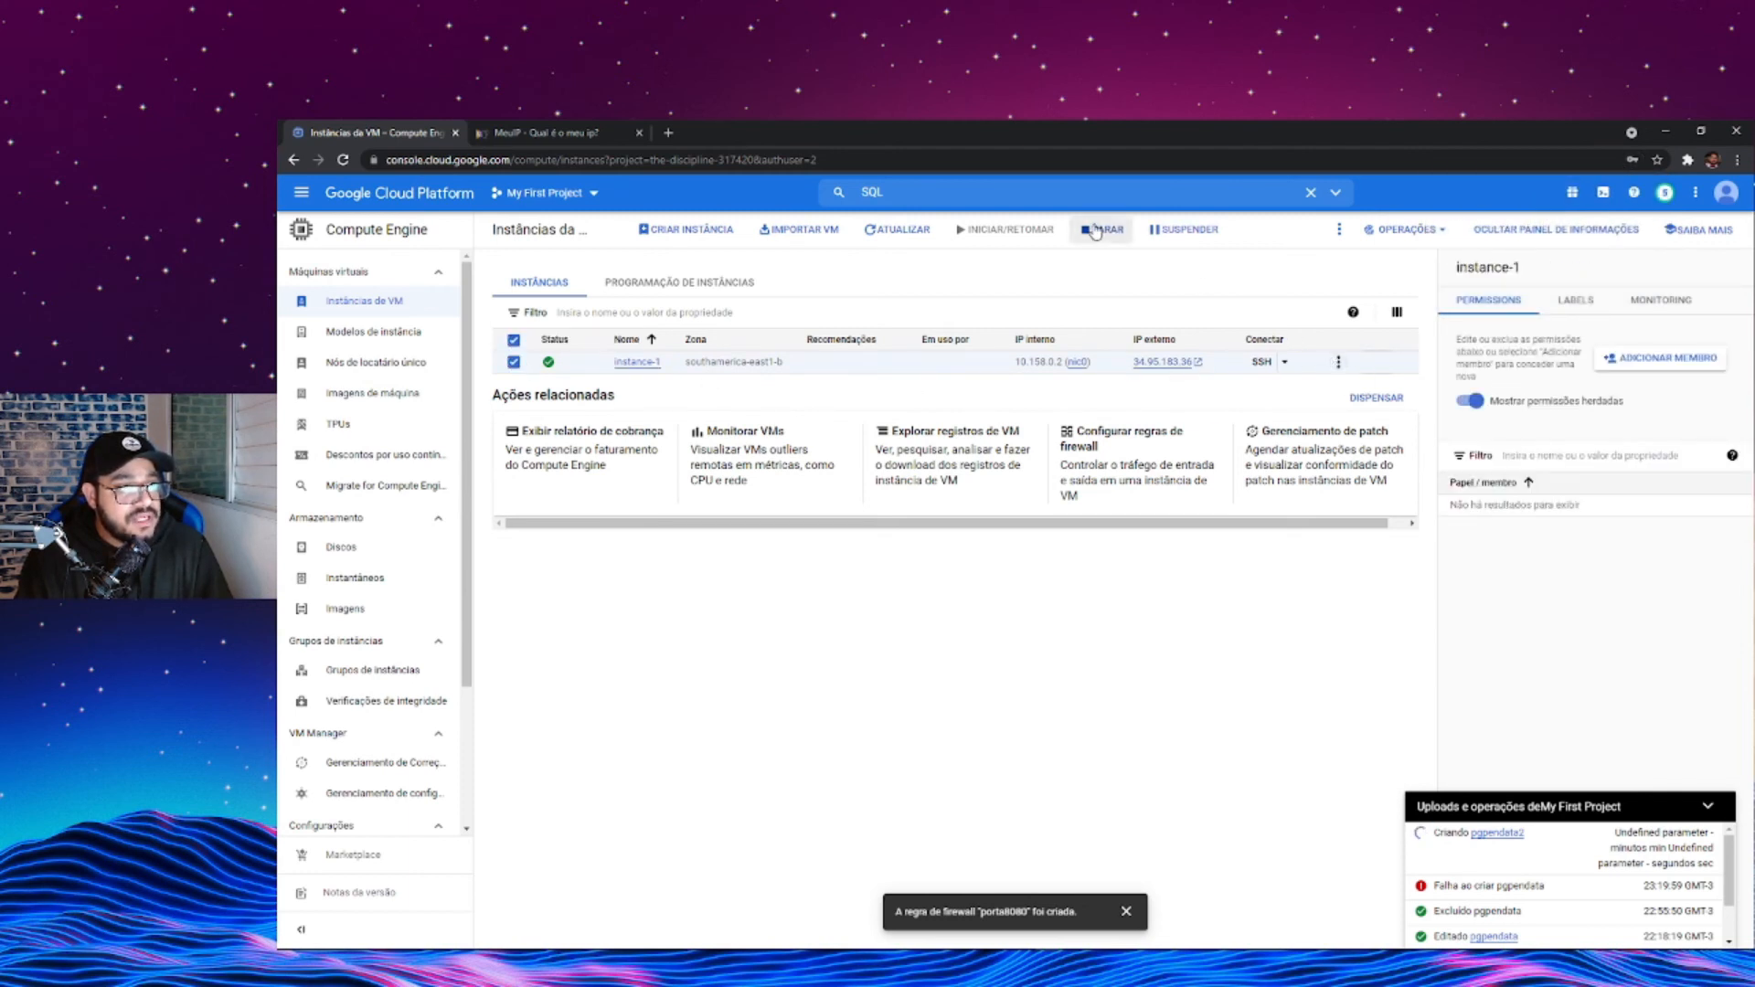
left_click(1340, 229)
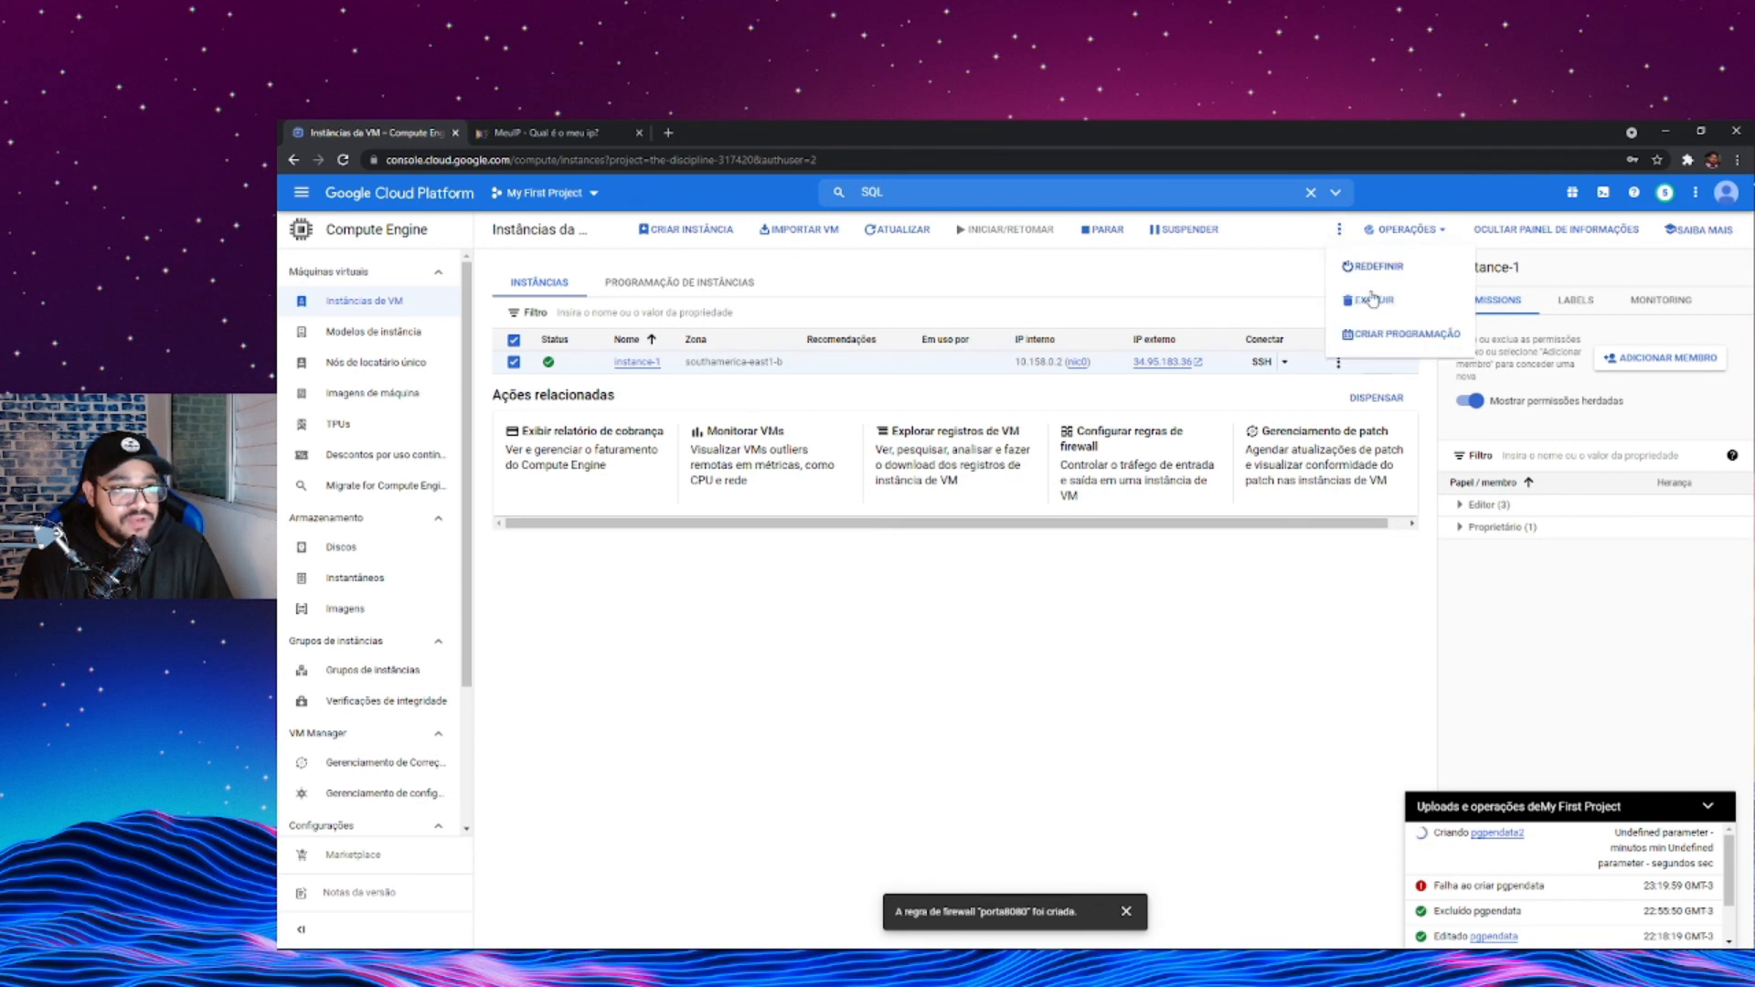
left_click(1337, 355)
left_click(1338, 363)
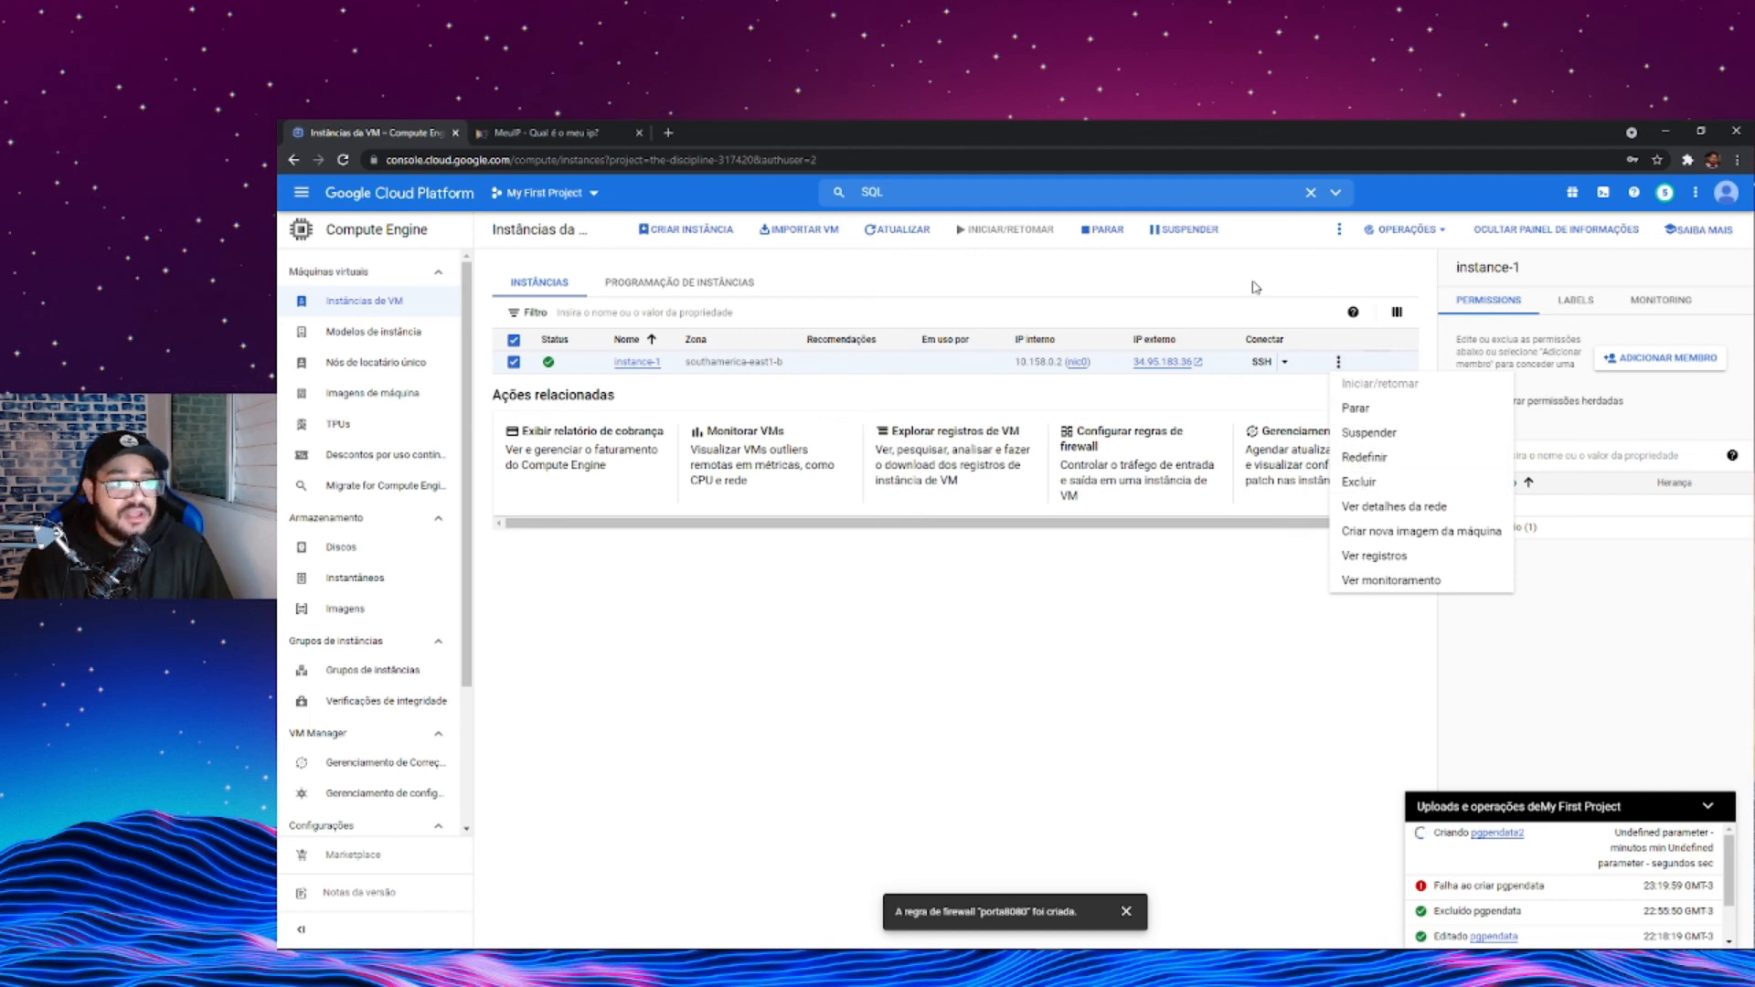
left_click(1255, 287)
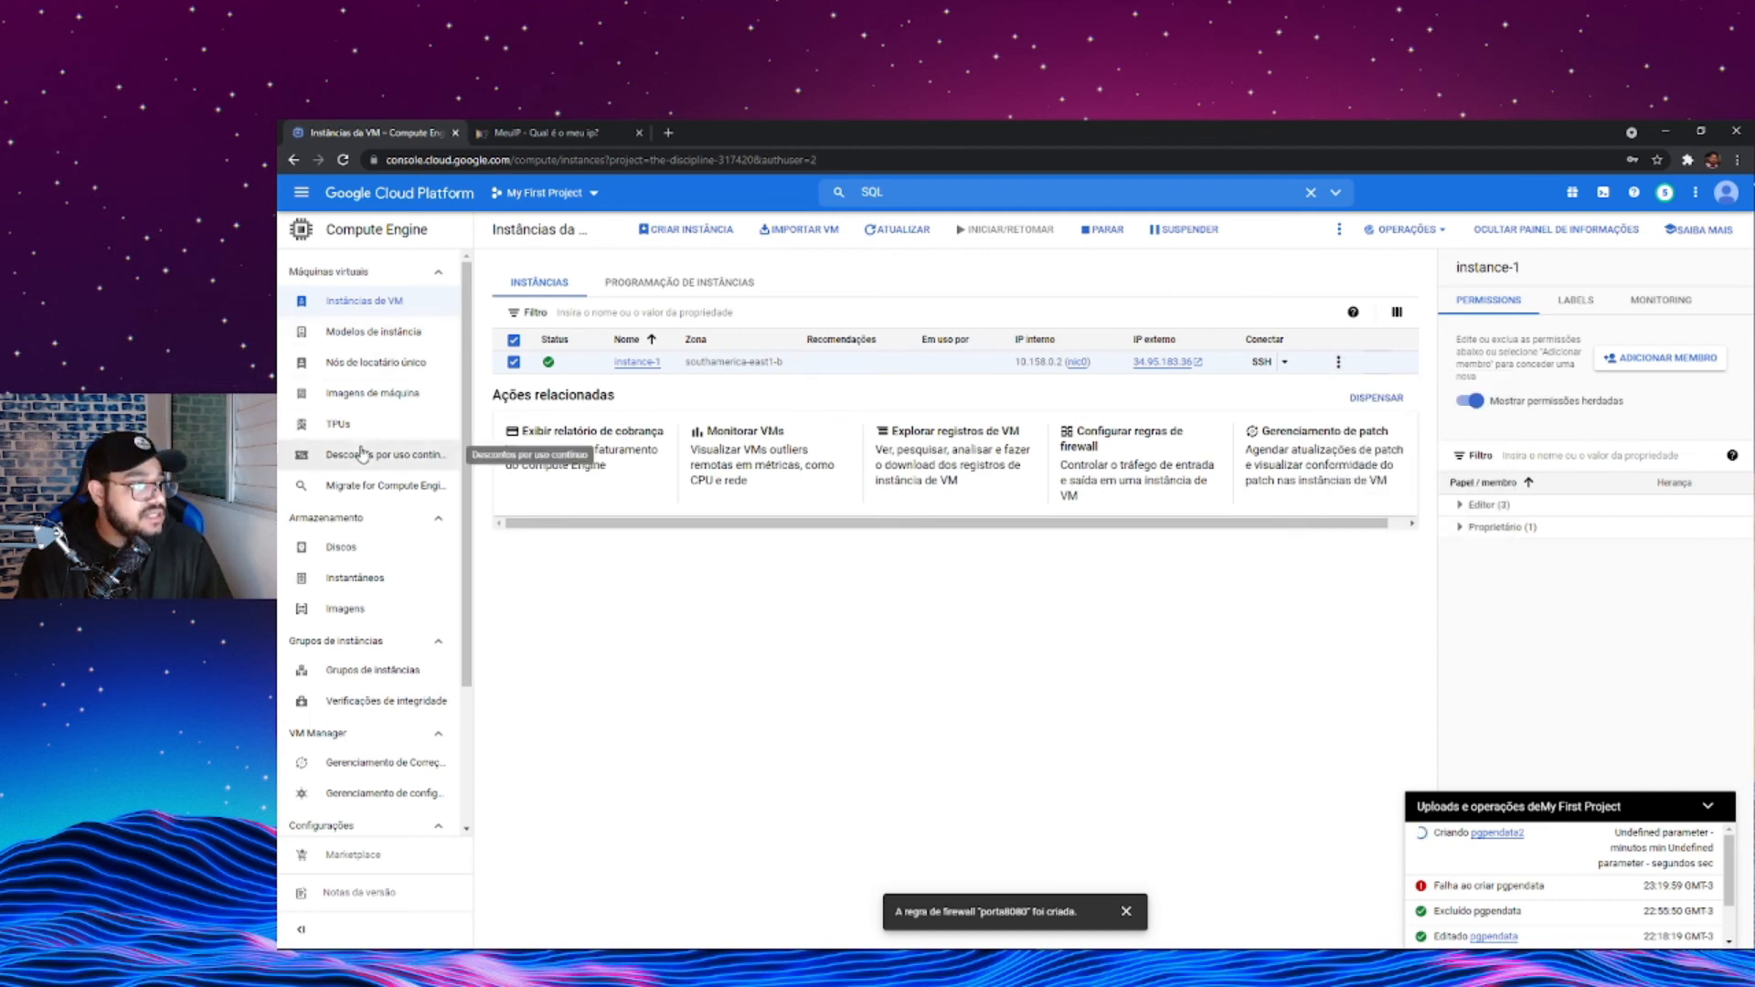
- Go to the VPC network's firewall rules and select the porta8080 rule
left_click(301, 191)
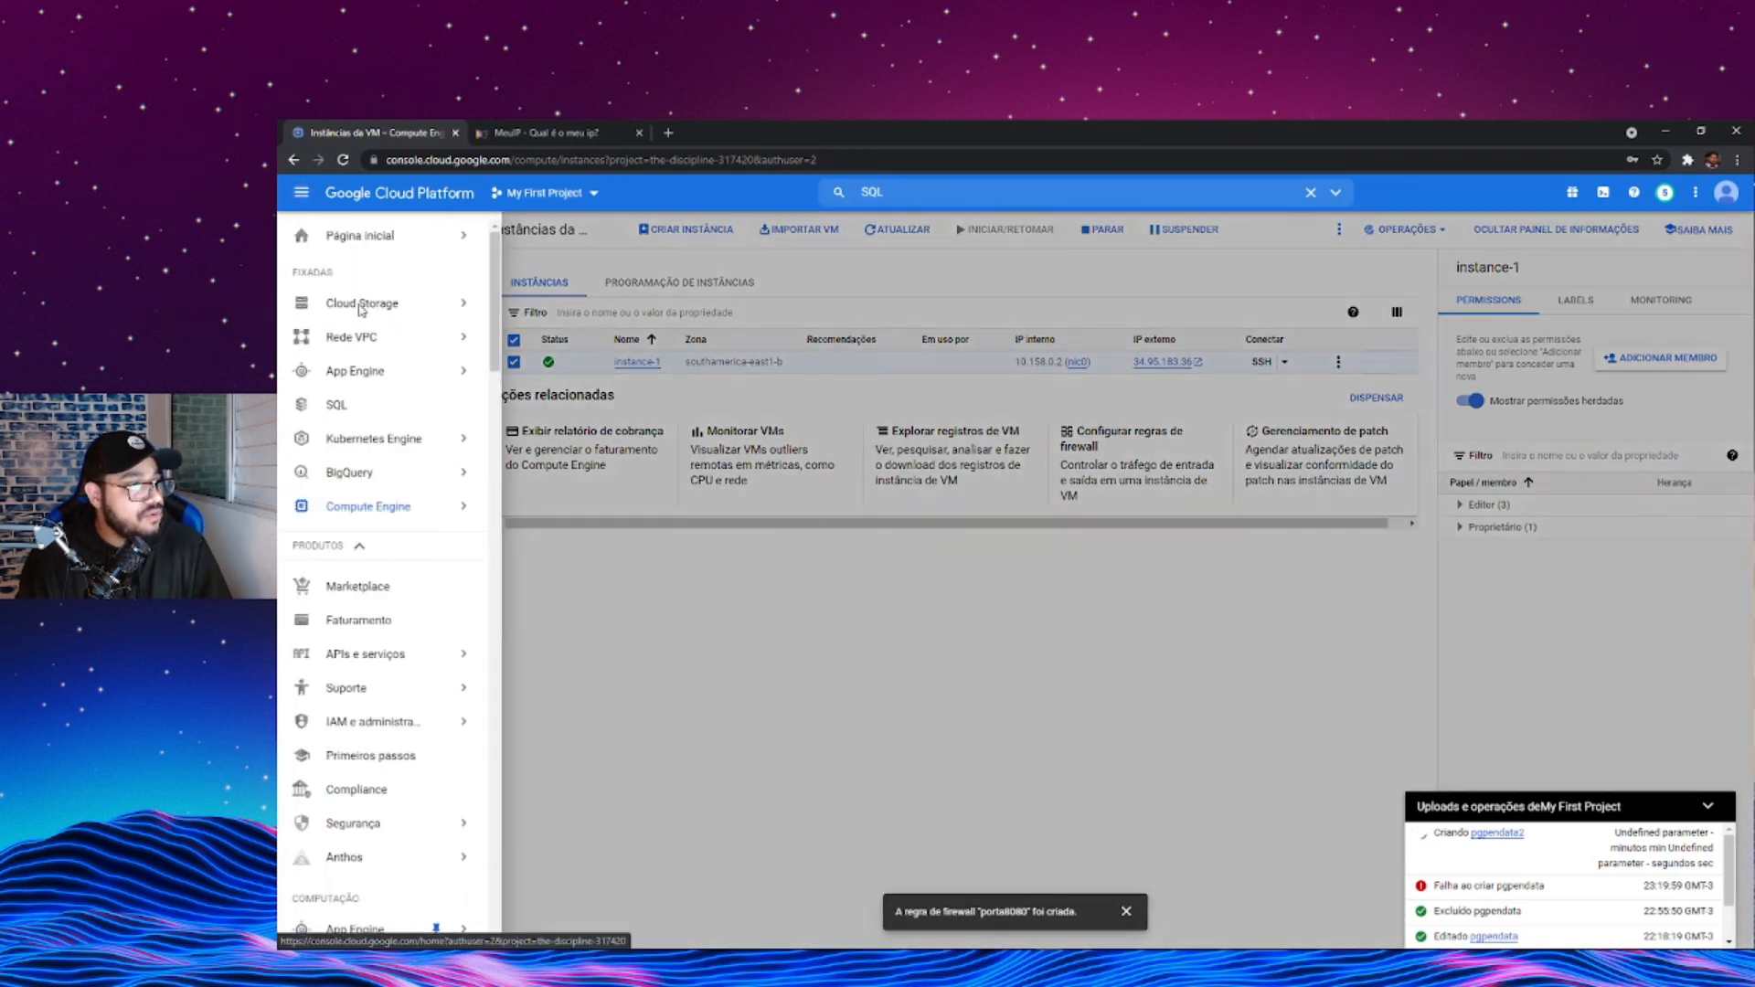
left_click(395, 341)
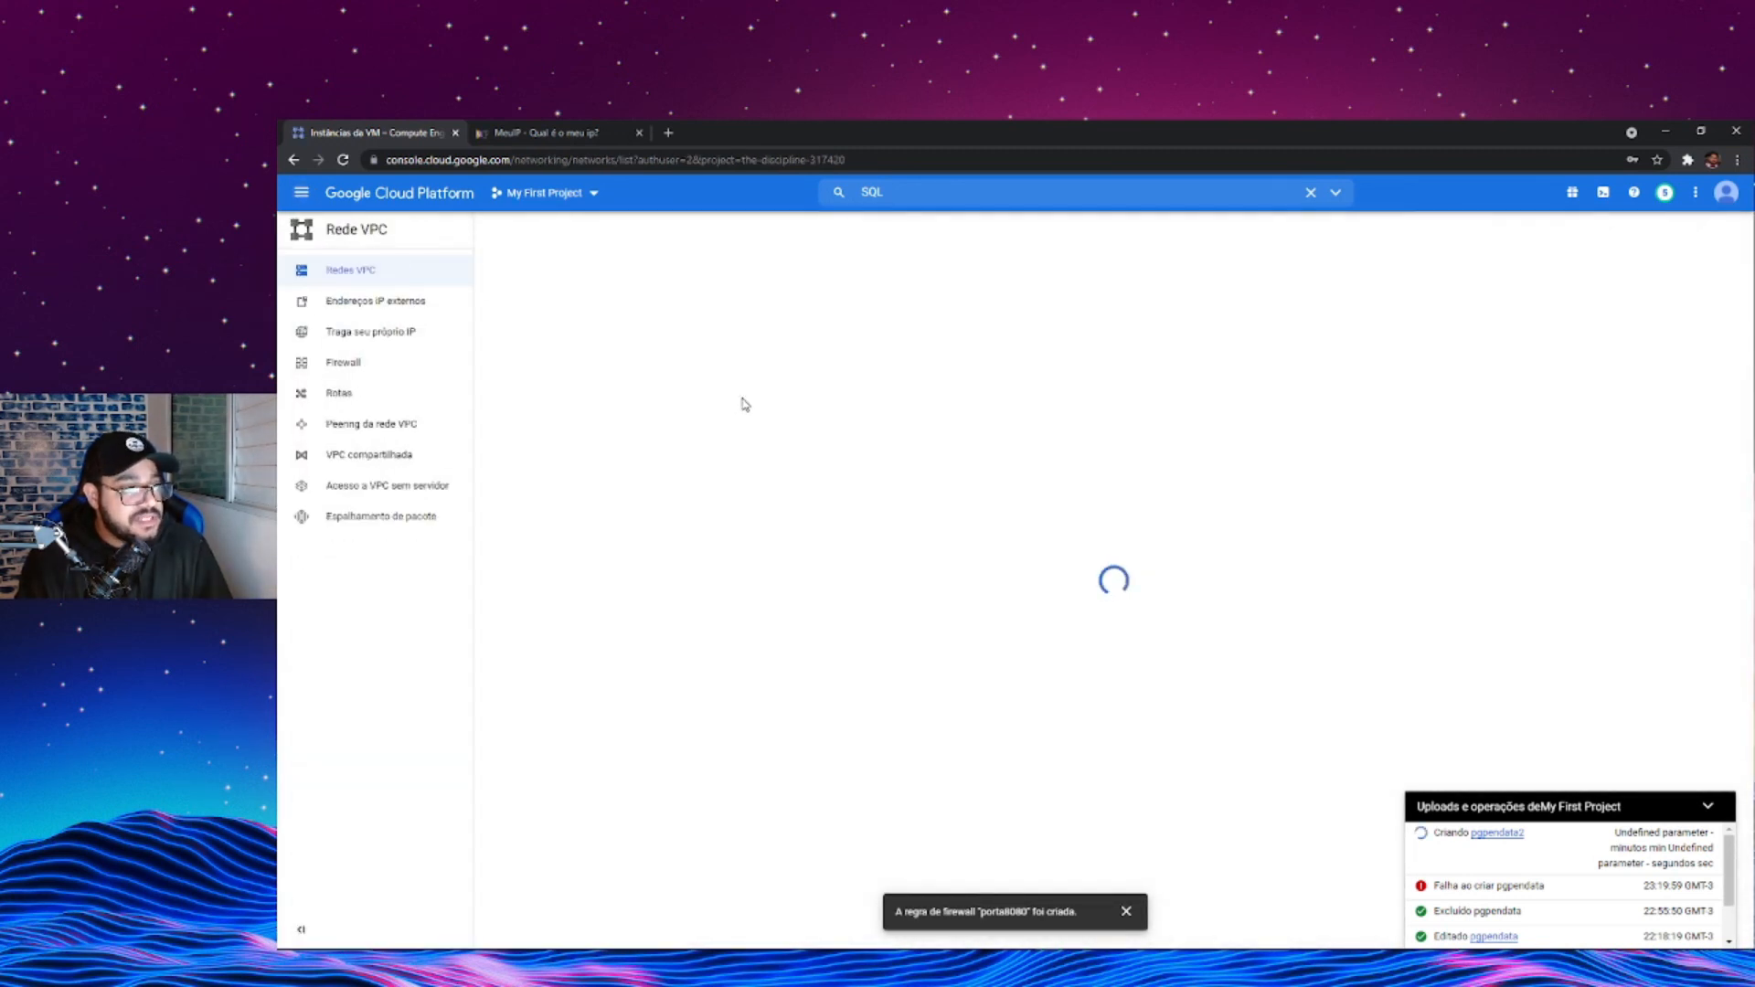
left_click(395, 377)
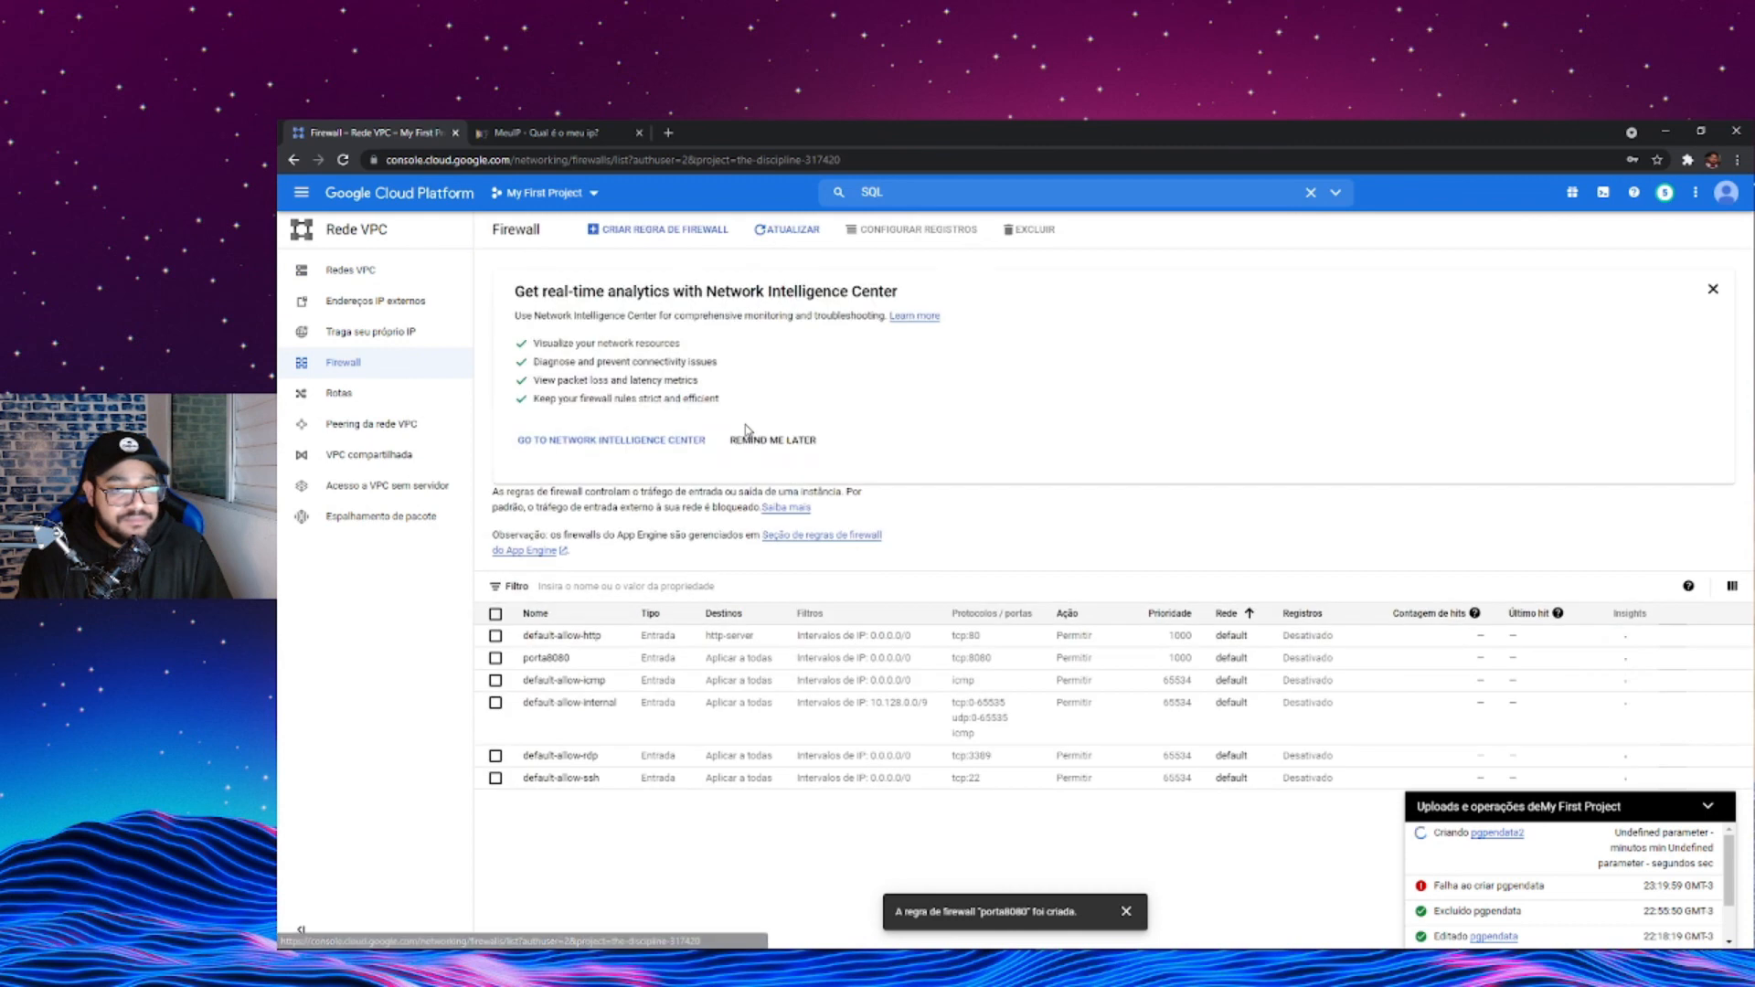
left_click(496, 657)
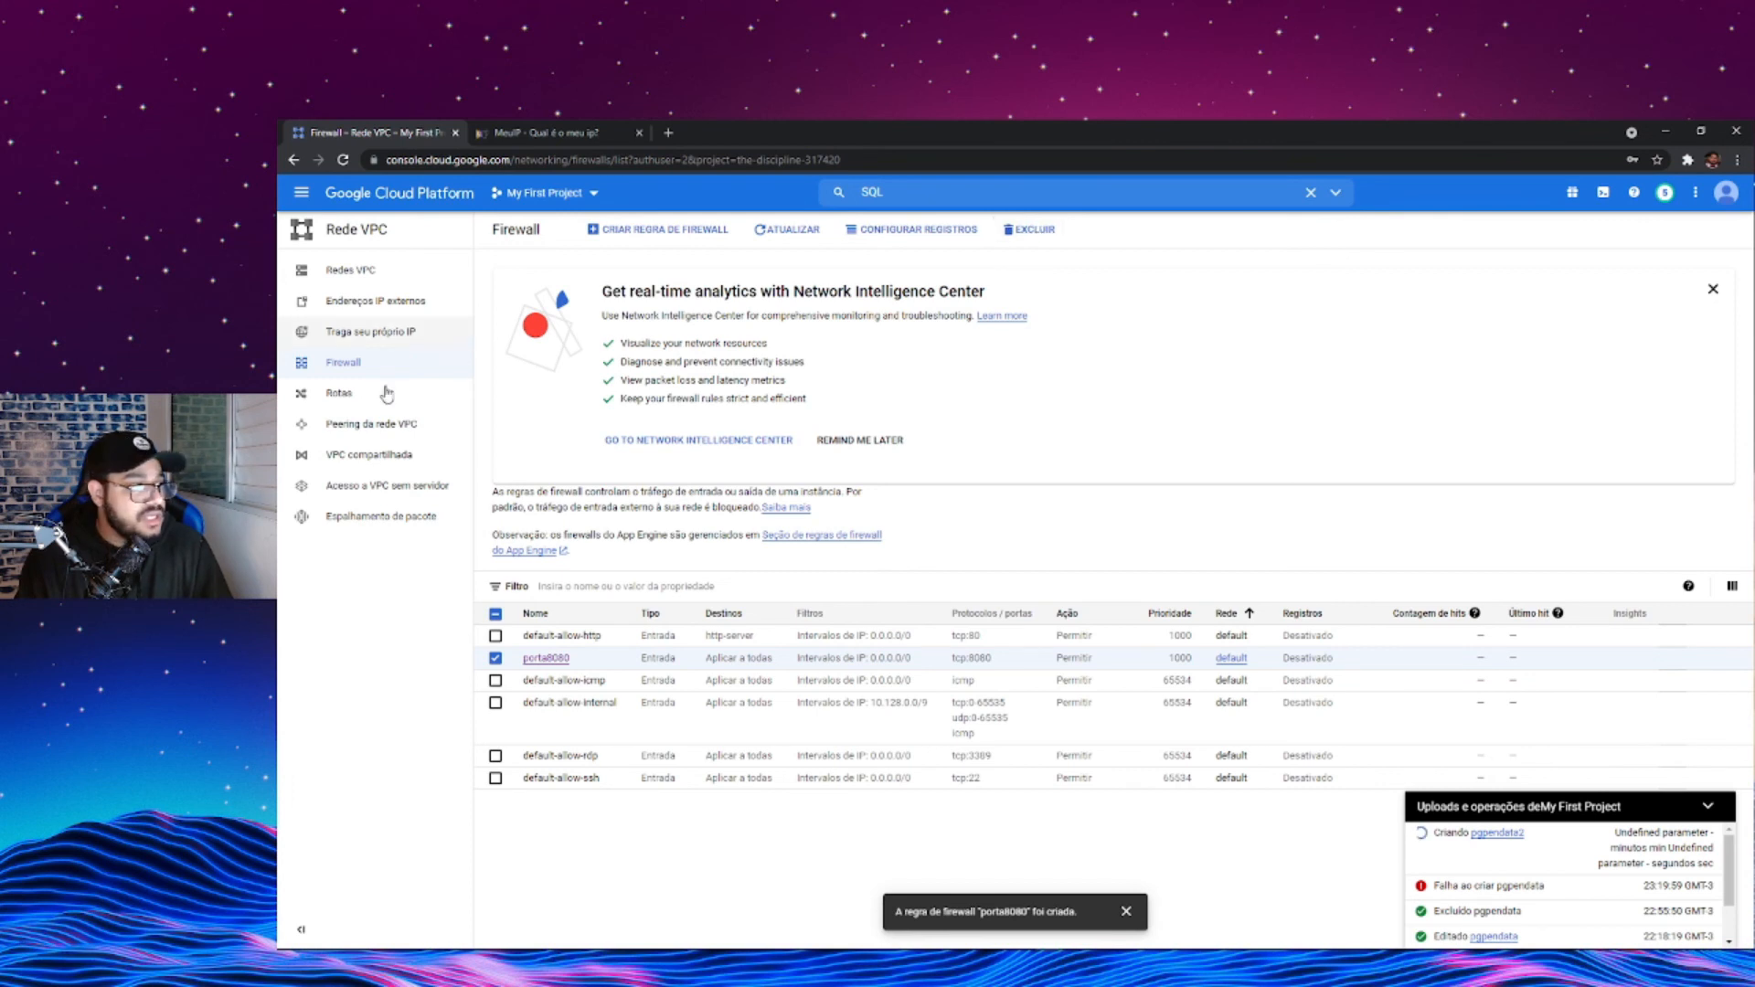
- Return to the Cloud SQL instances list, select pgpendata2 and show the actions available for it
left_click(302, 193)
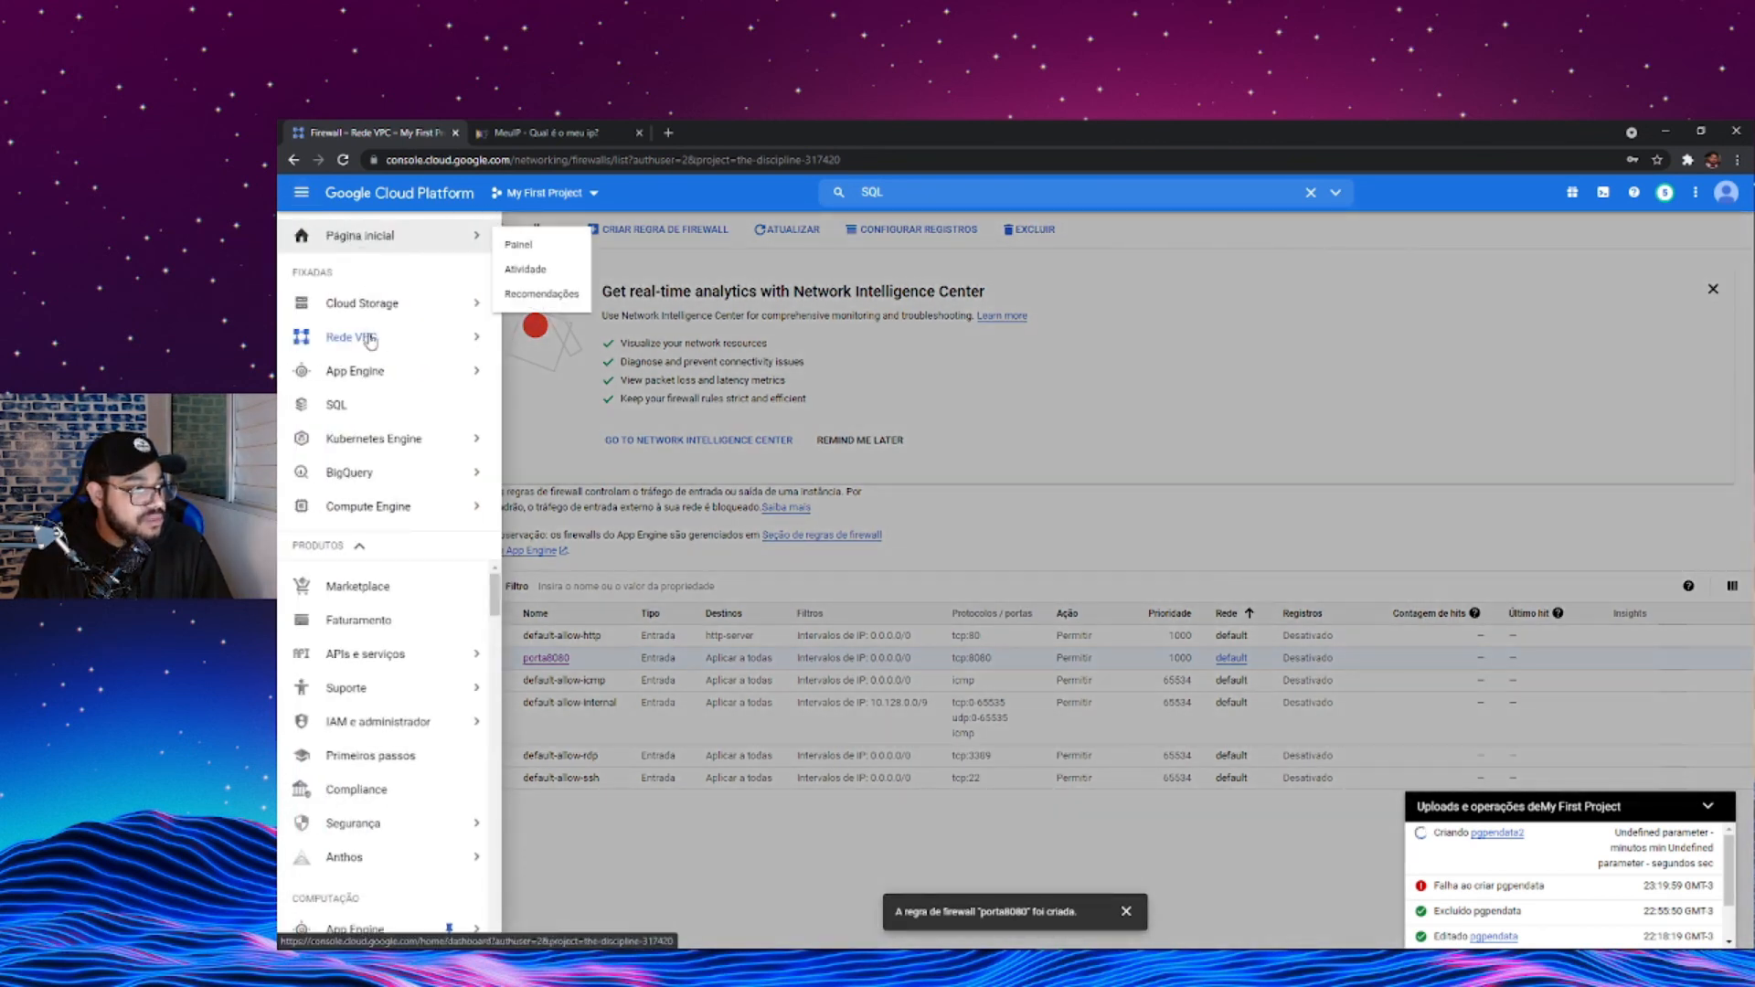
mouse_move(370, 320)
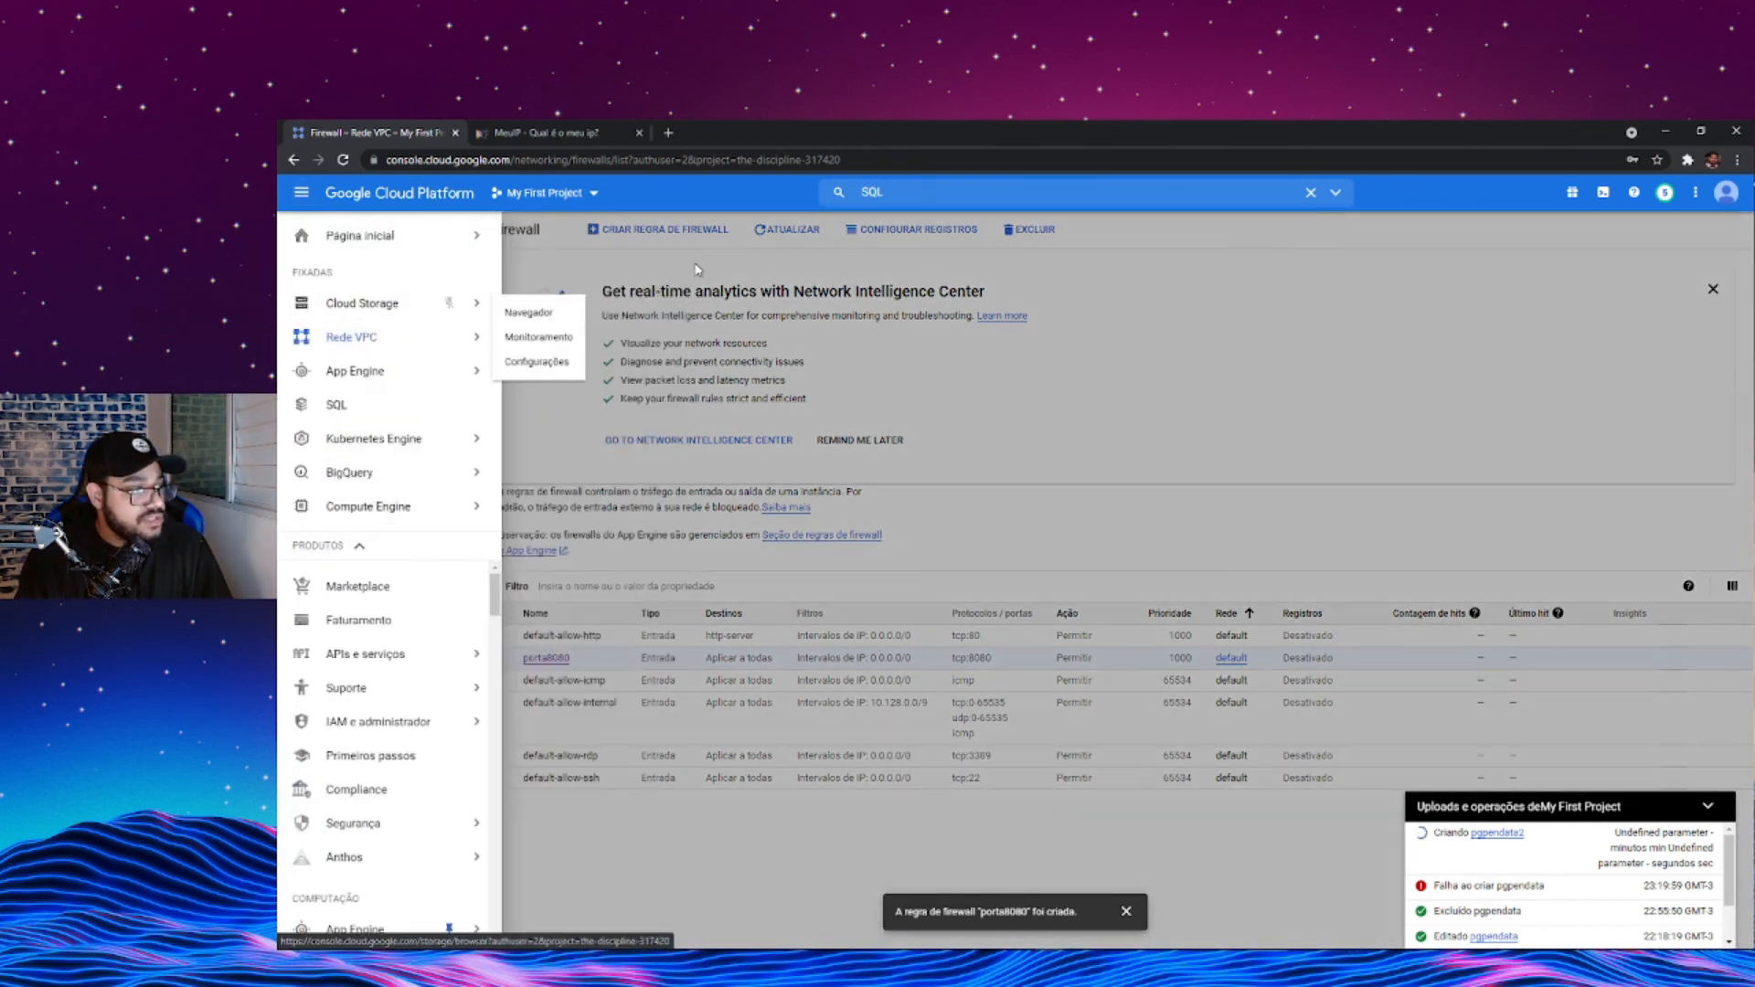
left_click(902, 190)
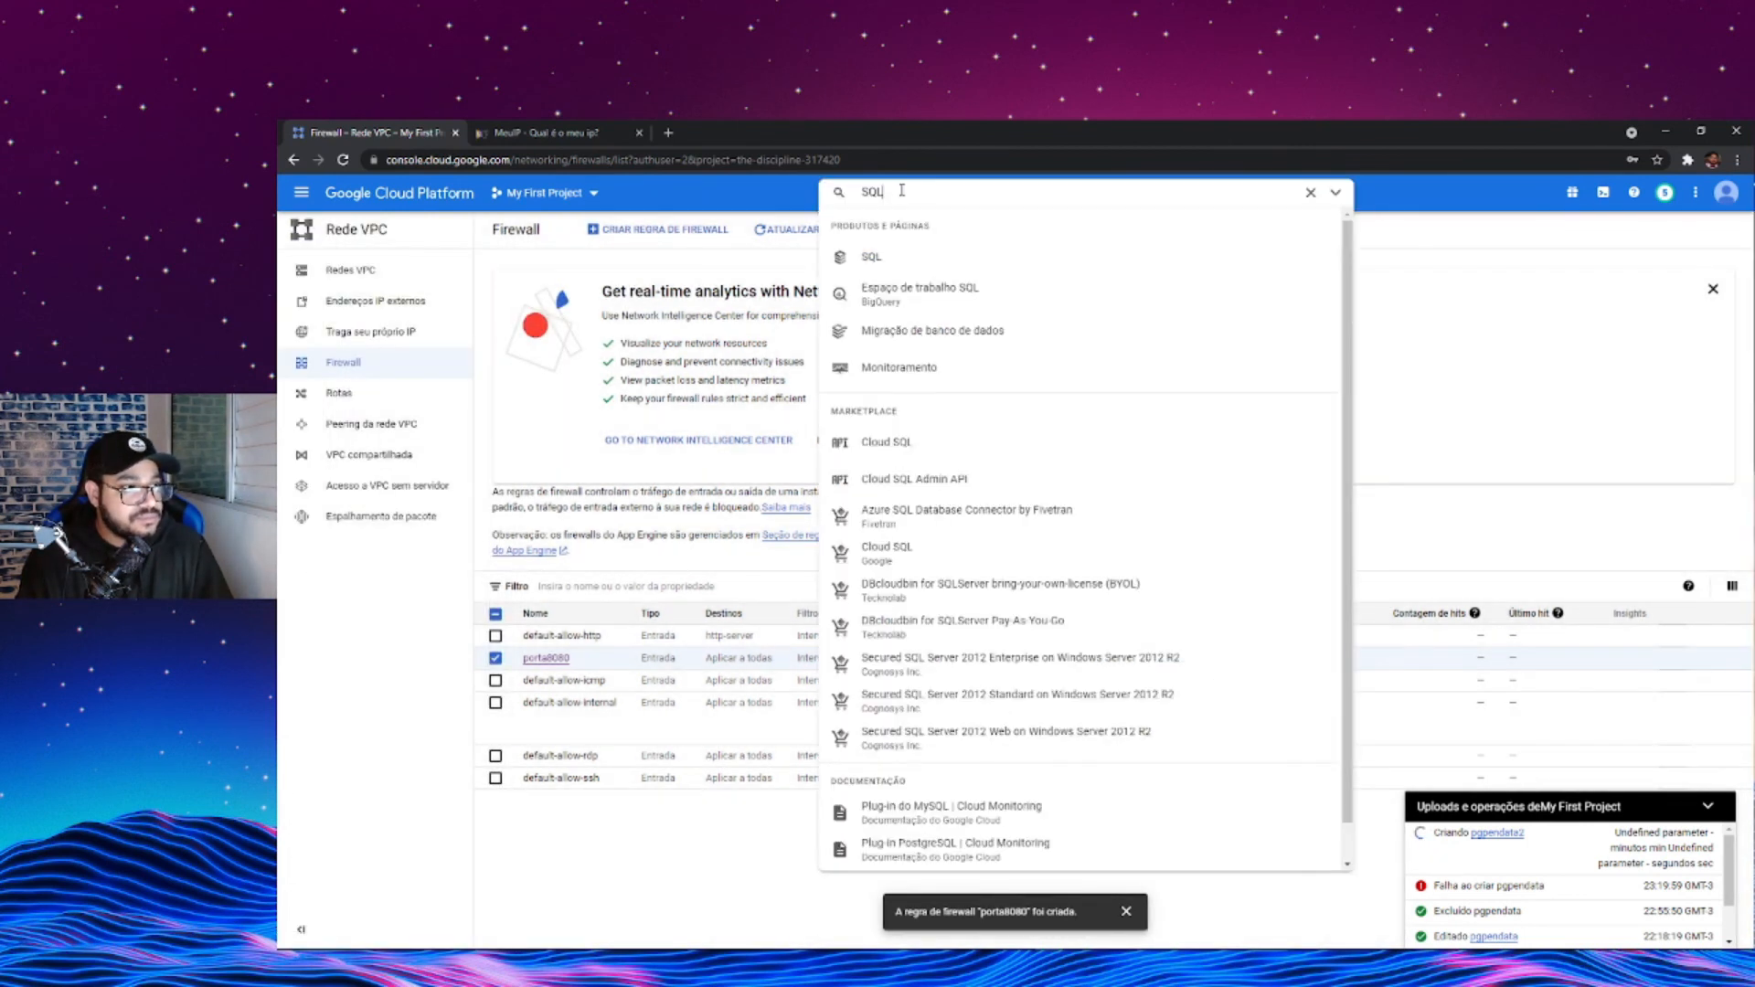
left_click(870, 260)
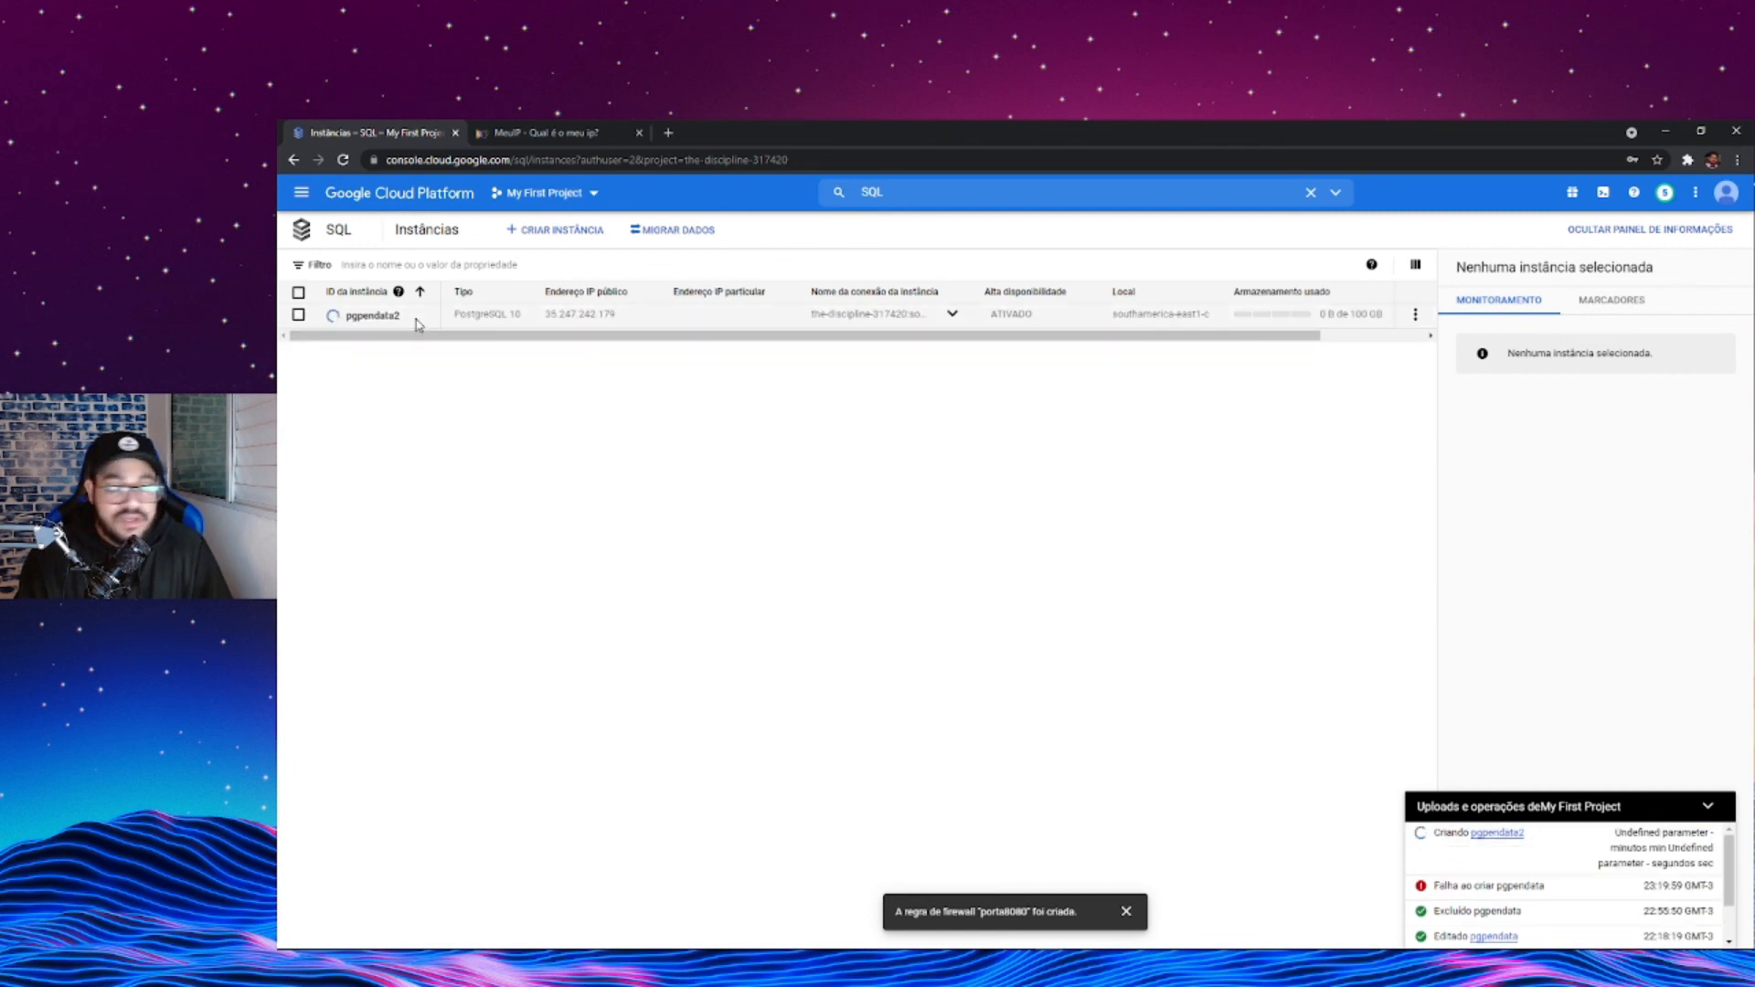
left_click(299, 315)
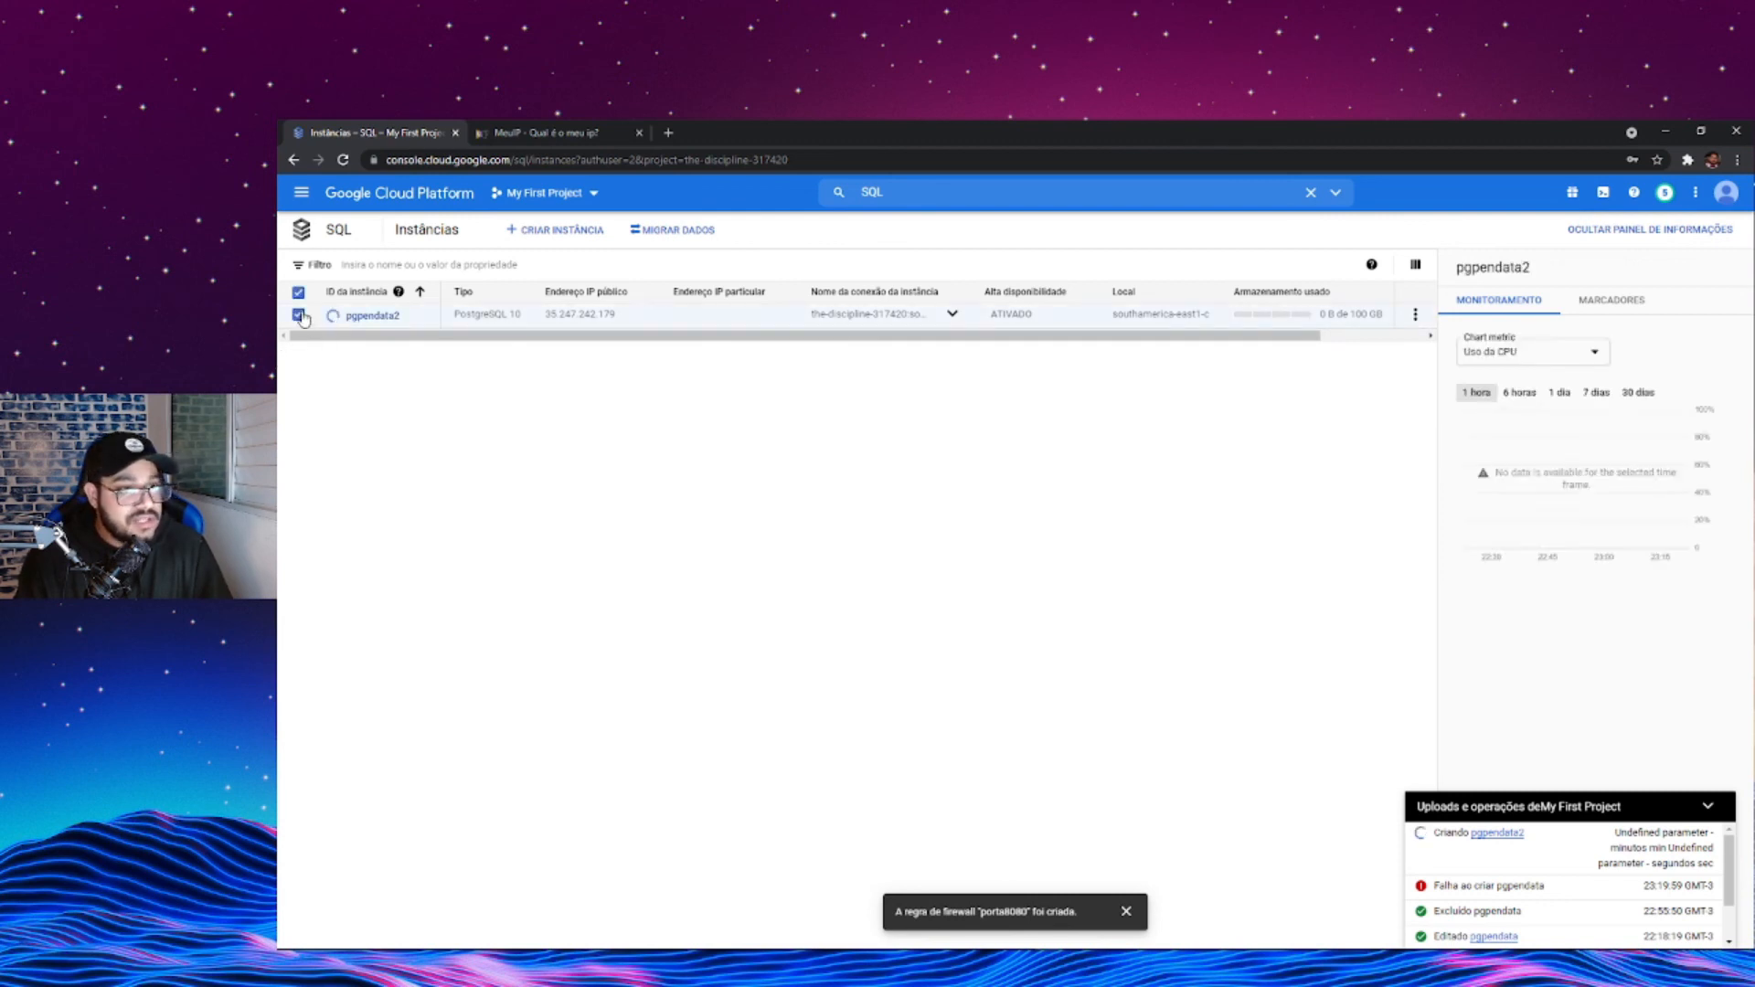
left_click(1415, 314)
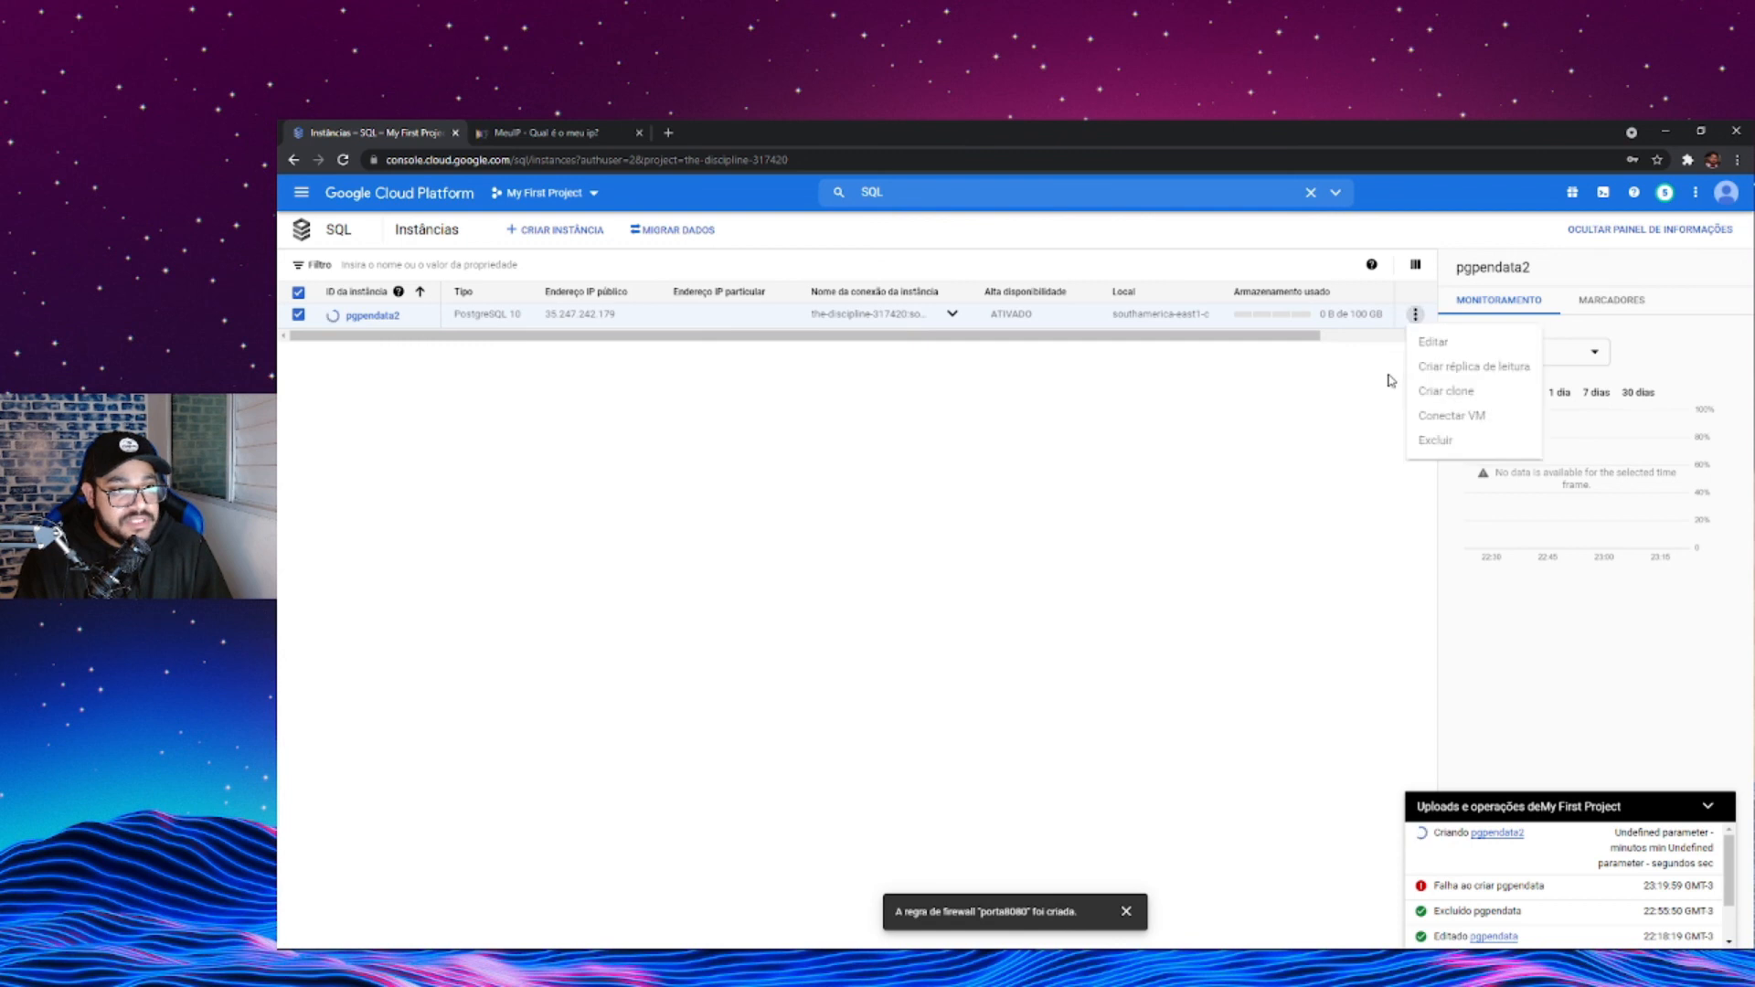